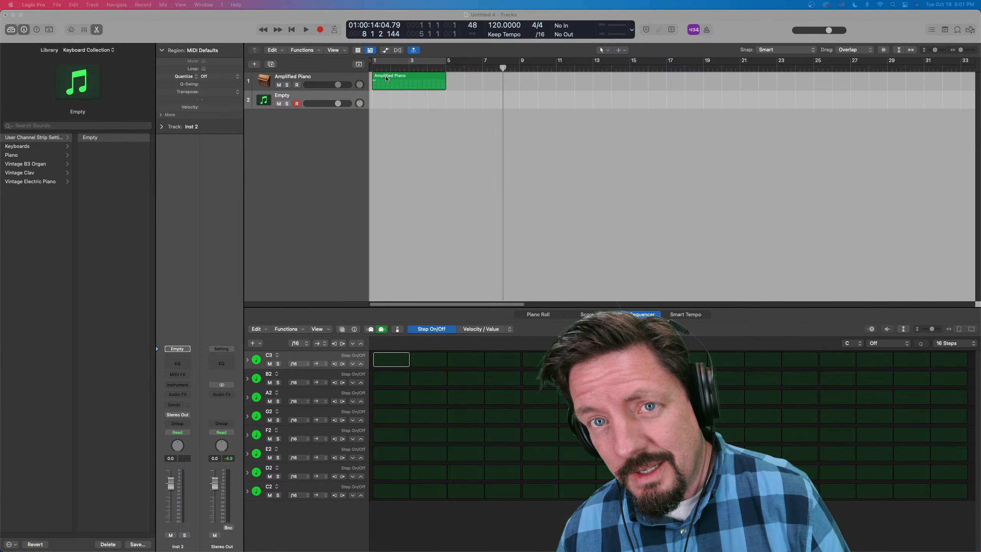
# - Delete the existing Amplified Piano region from the first track
pyautogui.click(392, 85)
pyautogui.press('Delete')
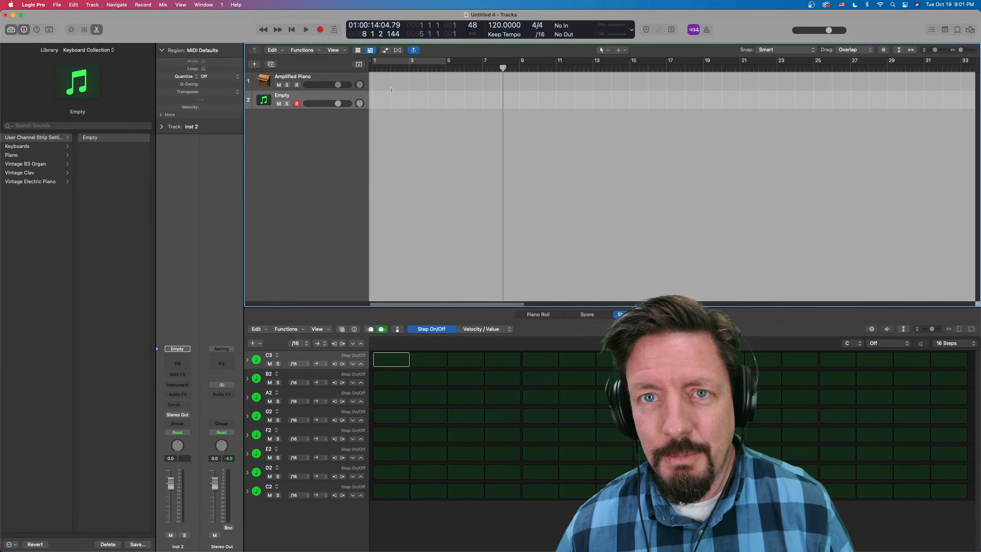
pyautogui.click(331, 78)
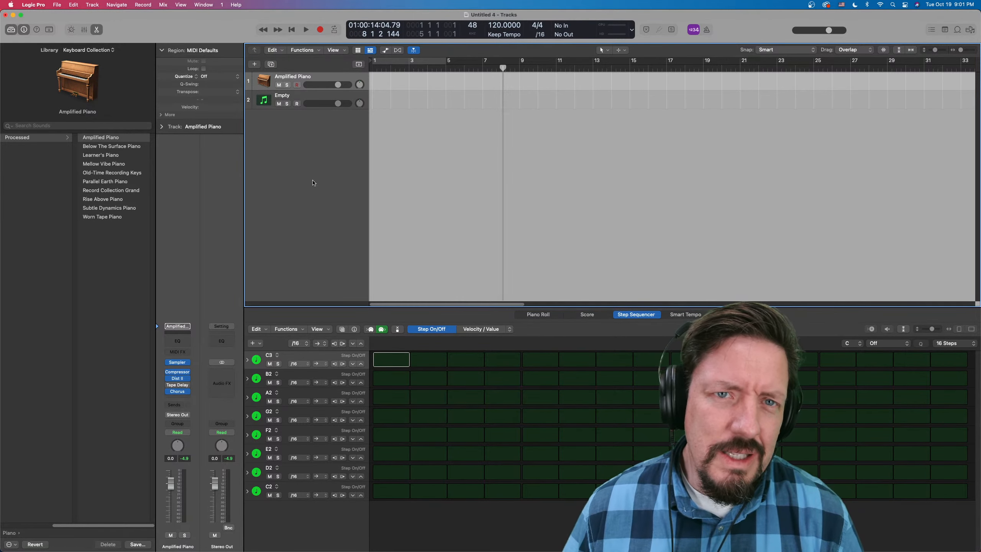
# - Load the Sequential DrumTraks electronic kit from the Vintage Drum Machines sound pack onto the empty second track
pyautogui.click(320, 97)
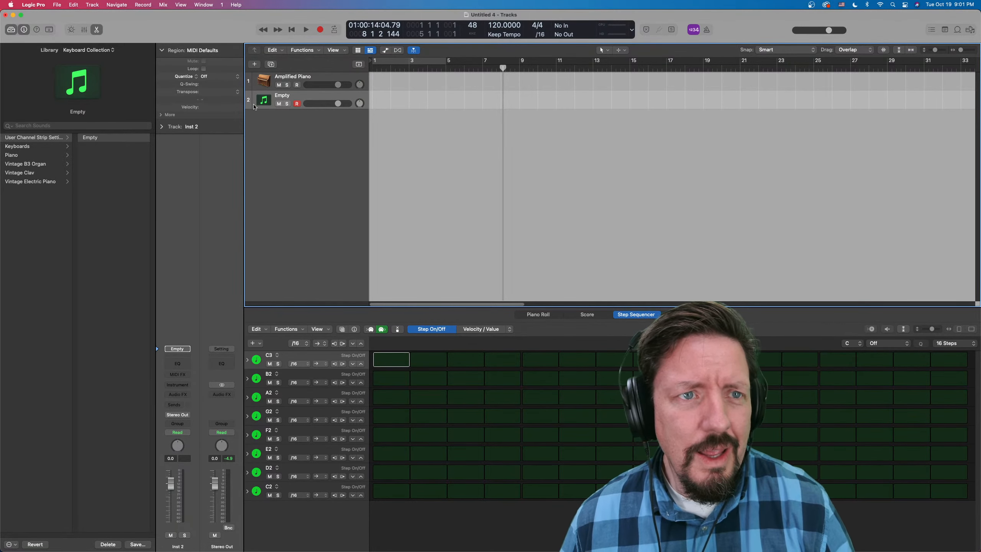
pyautogui.click(101, 51)
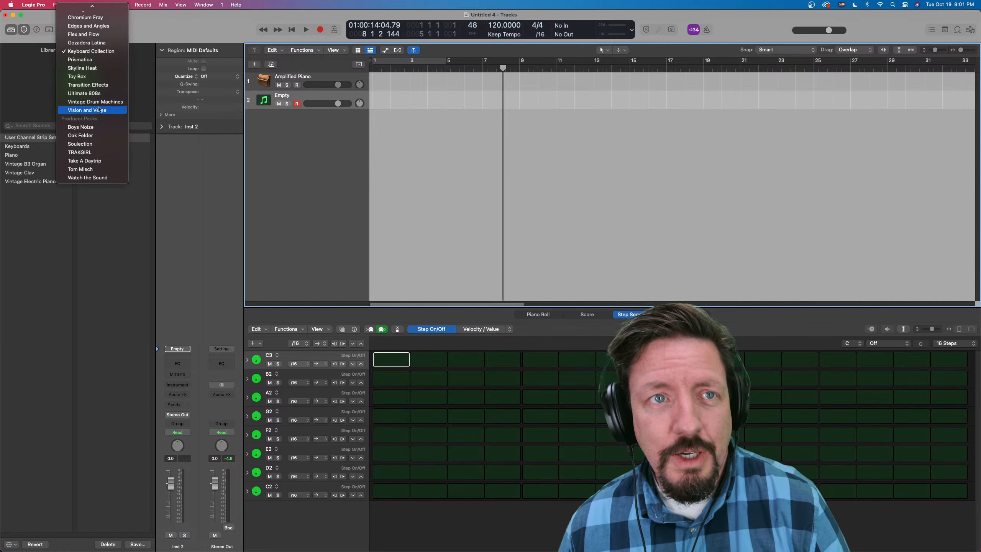
pyautogui.moveTo(92, 7)
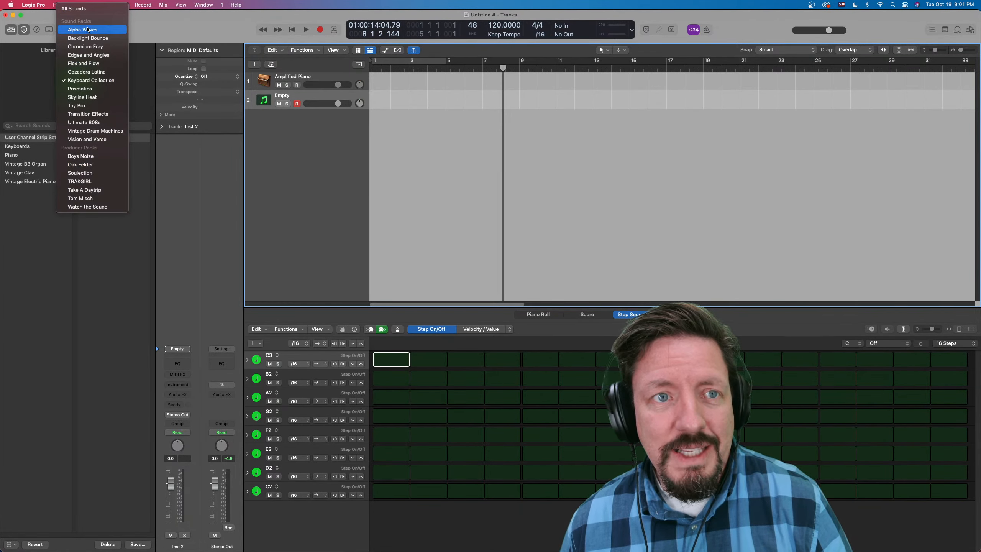
pyautogui.click(100, 131)
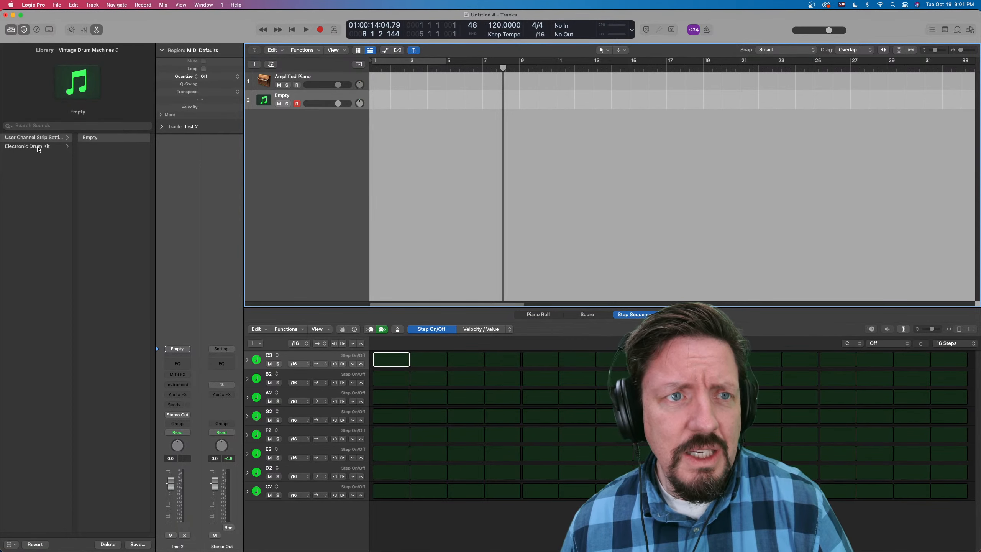
pyautogui.click(43, 147)
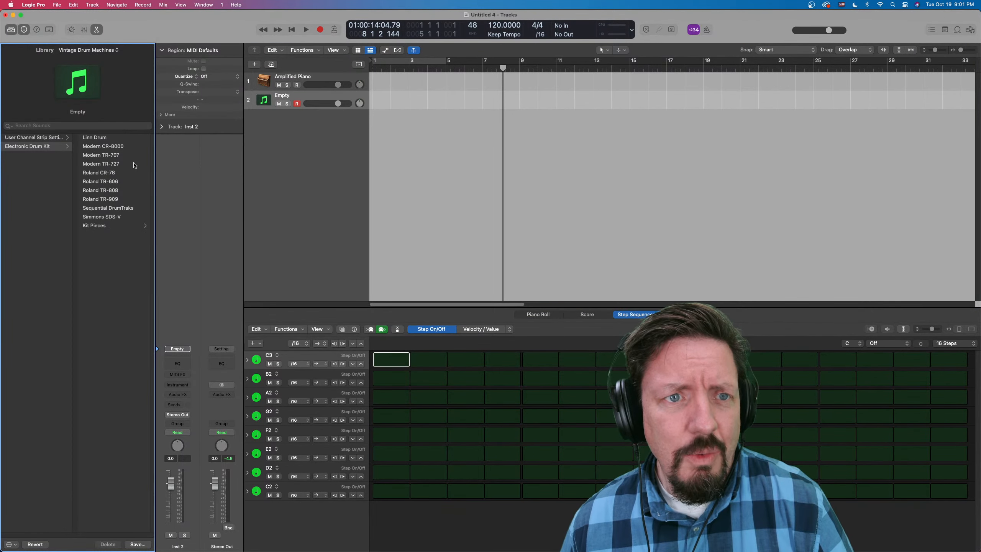
pyautogui.click(108, 208)
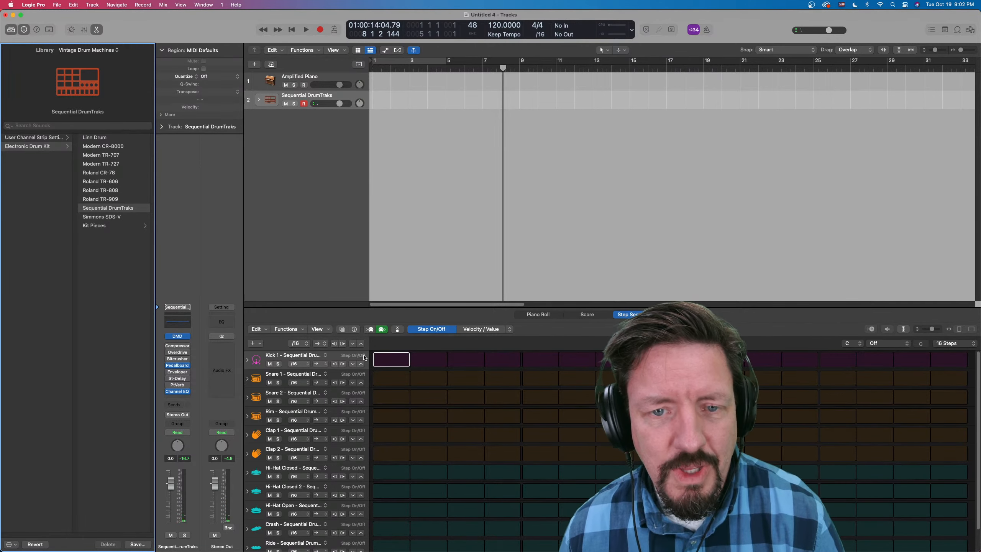
# - Turn on step recording for the drum pattern and enter closed hi-hats through step 15 and an open hi-hat on step 16
pyautogui.click(370, 329)
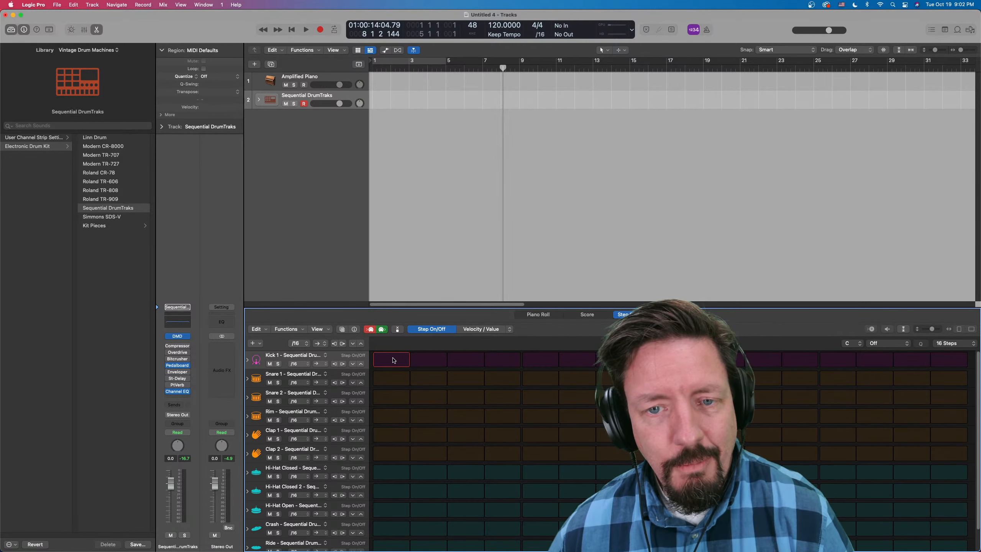
pyautogui.press('Right')
pyautogui.press('Right')
pyautogui.press('Right')
pyautogui.press('Right')
pyautogui.press('Right')
pyautogui.press('Left')
pyautogui.press('Left')
pyautogui.press('Left')
pyautogui.press('Left')
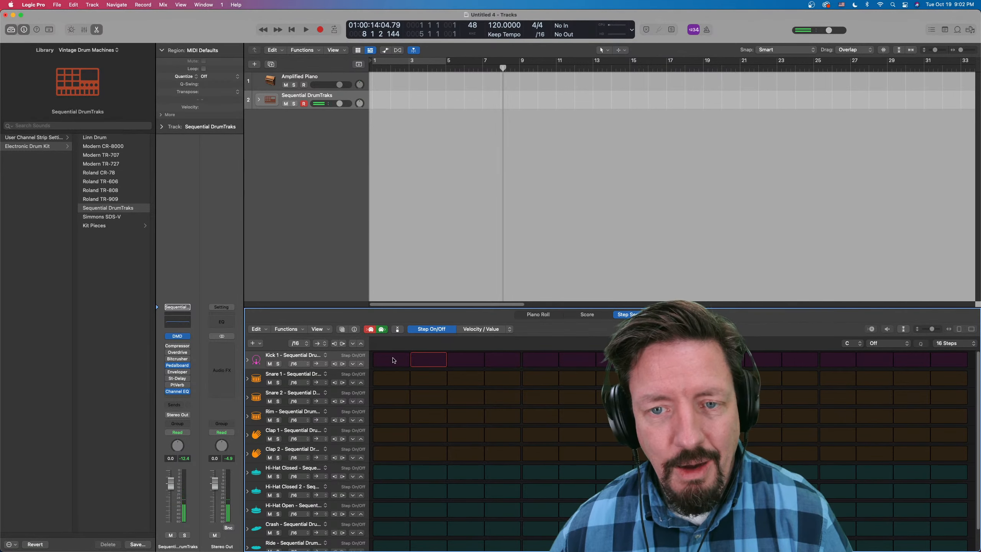
pyautogui.press('Left')
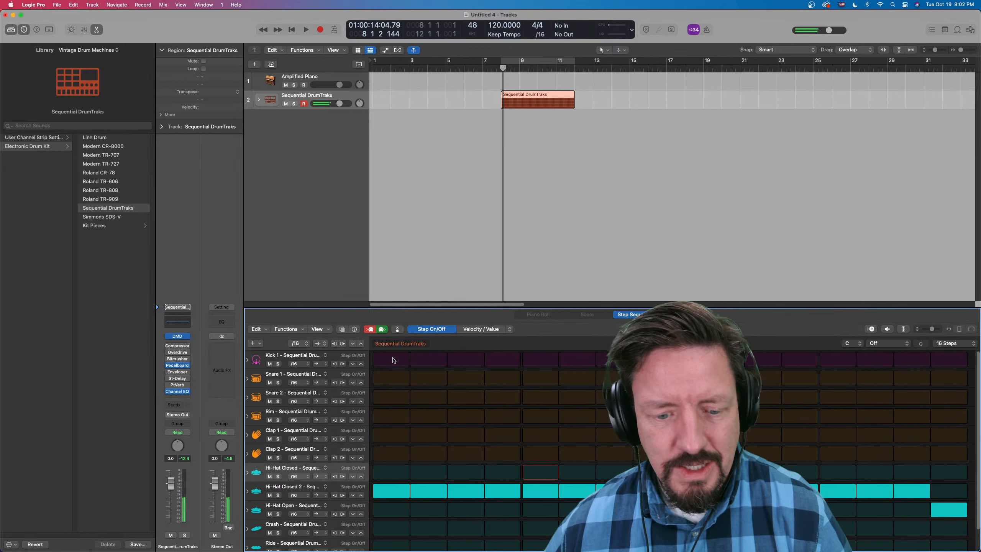
# - Return to step 1 and step-record Kick 1 with hits on steps 1, 5 and 13
pyautogui.press('Left')
pyautogui.press('Left')
pyautogui.press('Left')
pyautogui.press('Left')
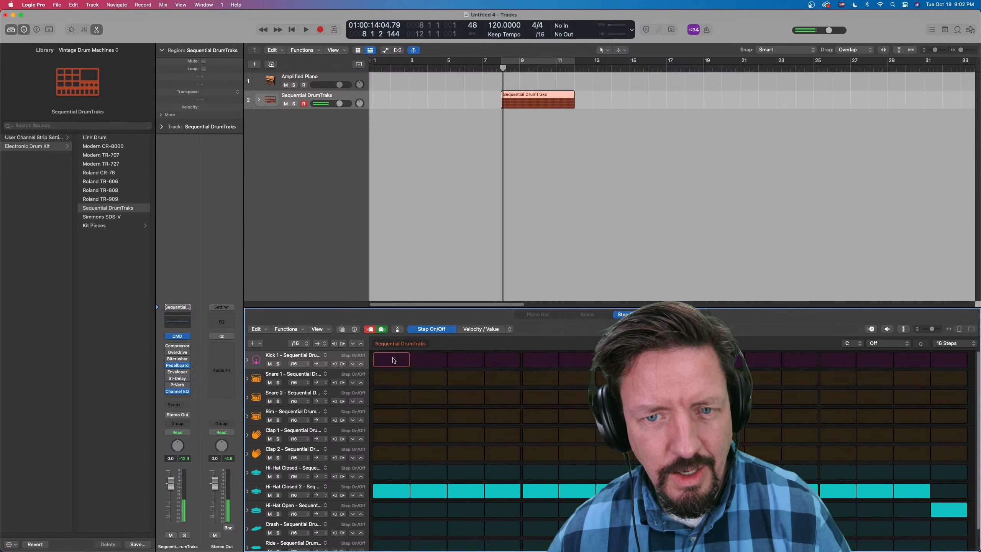
pyautogui.press('Right')
pyautogui.press('Right')
pyautogui.press('Right')
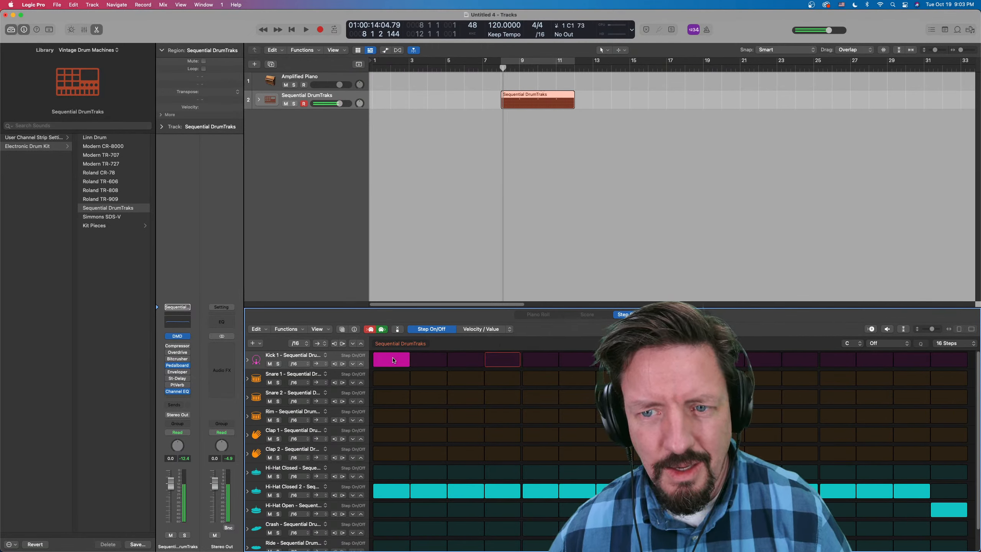
pyautogui.press('Right')
pyautogui.press('Right')
pyautogui.press('Right')
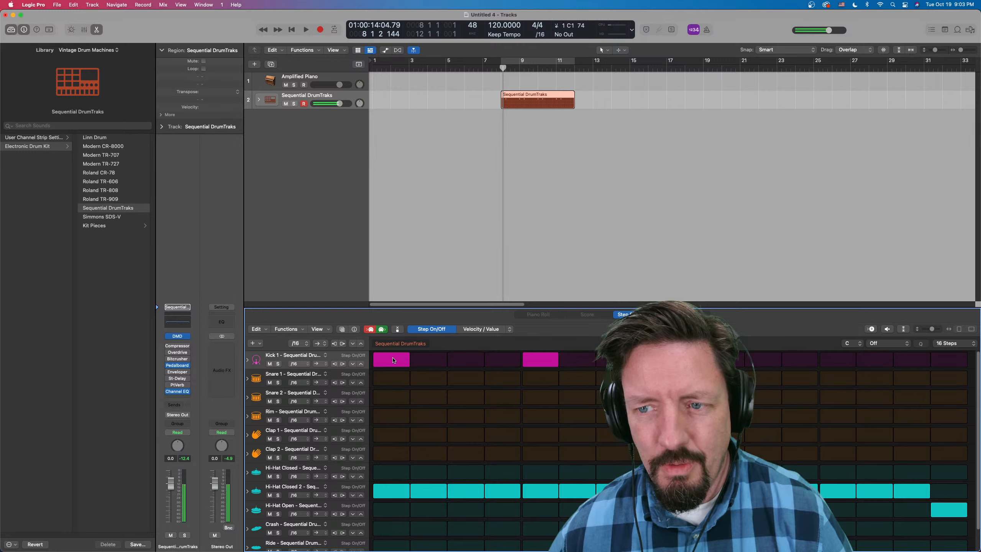
pyautogui.press('Right')
pyautogui.press('Right')
pyautogui.press('Right')
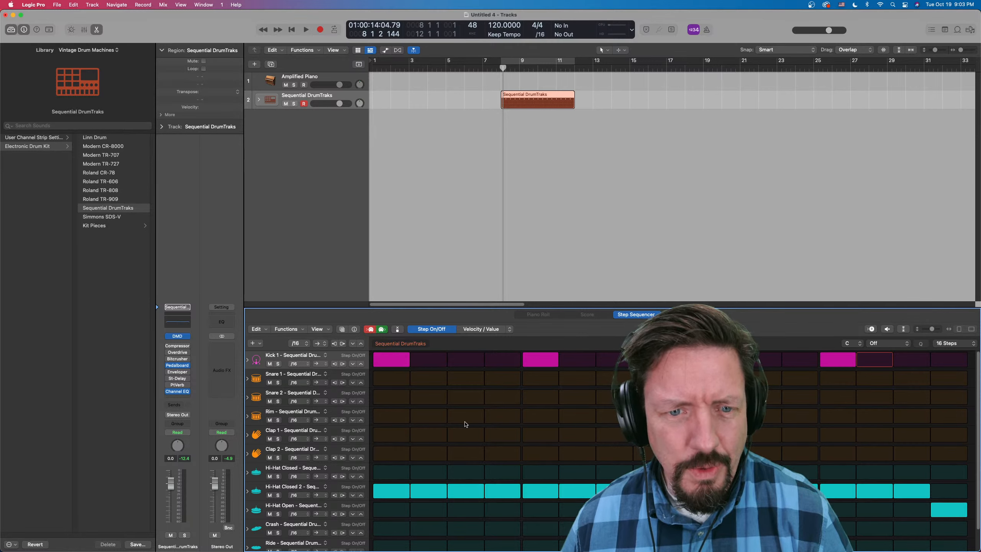
# - Add Snare 1 hits on steps 3 and 11 and play back the drum pattern
pyautogui.click(465, 378)
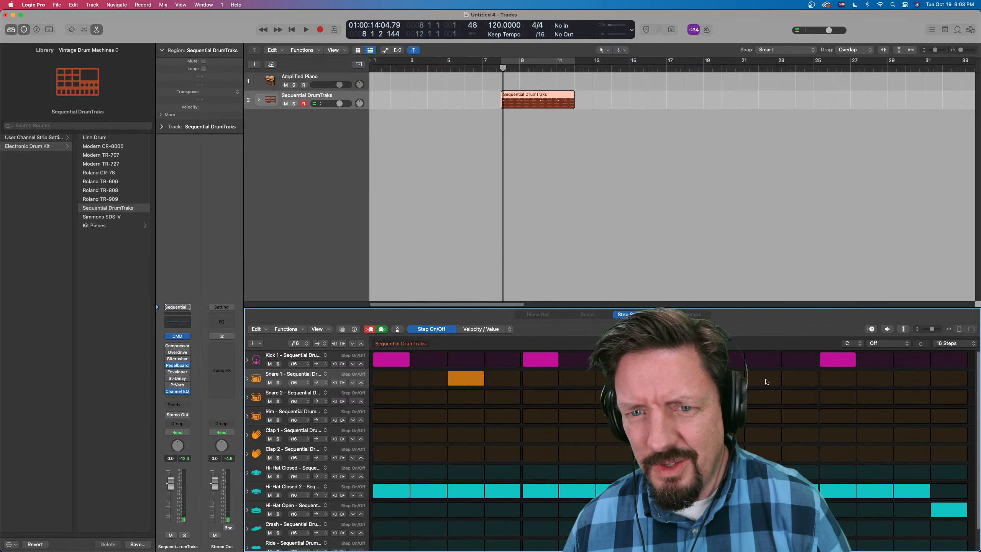
pyautogui.press('space')
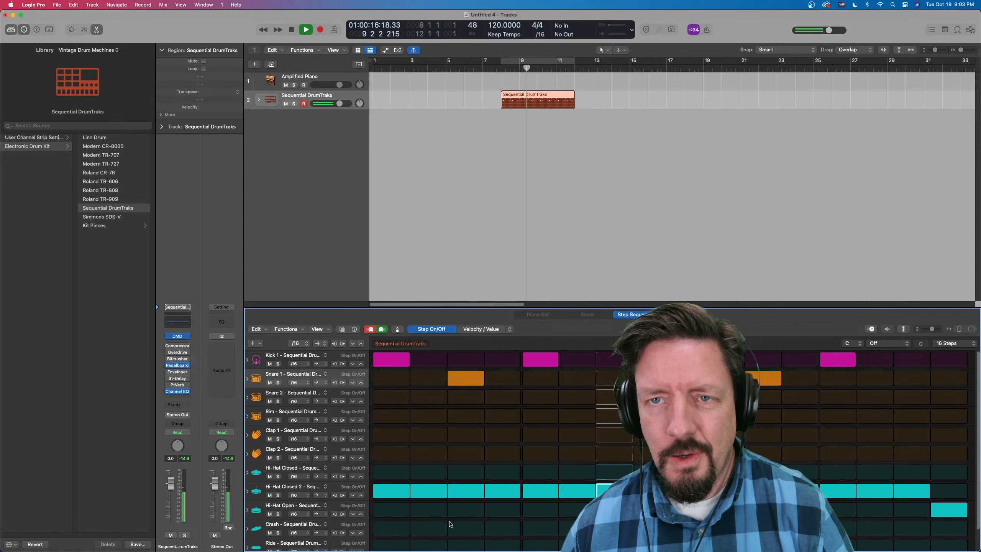
pyautogui.press('space')
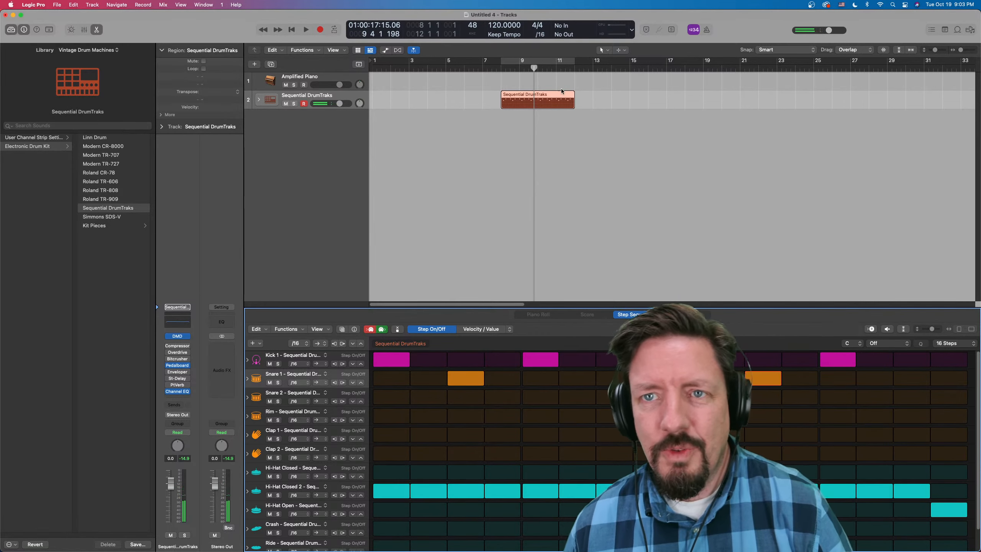
# - Move the Sequential DrumTraks region to the start of bar 1 and turn on the four-bar cycle range above it
pyautogui.moveTo(557, 101); pyautogui.dragTo(424, 99)
pyautogui.press('space')
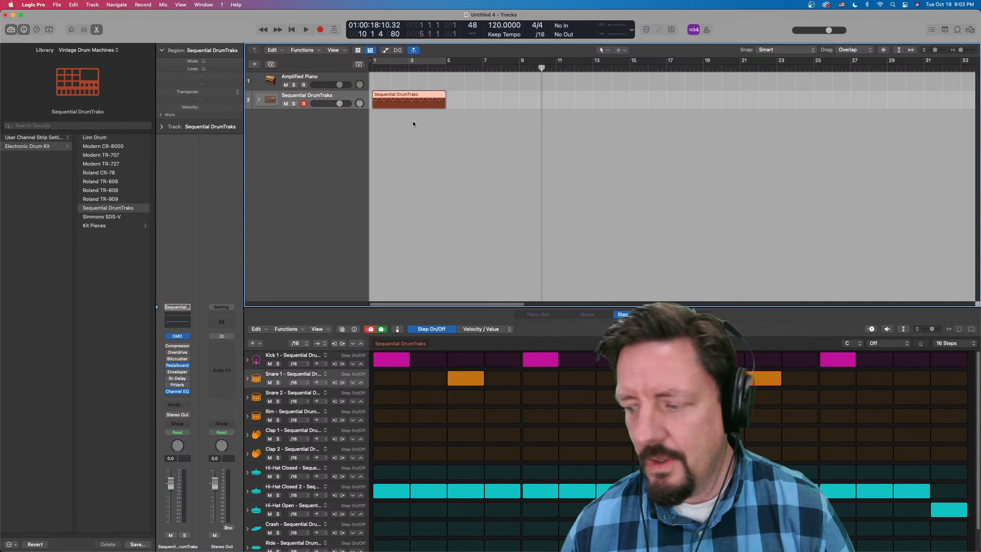
pyautogui.press('space')
pyautogui.press('Return')
pyautogui.click(430, 60)
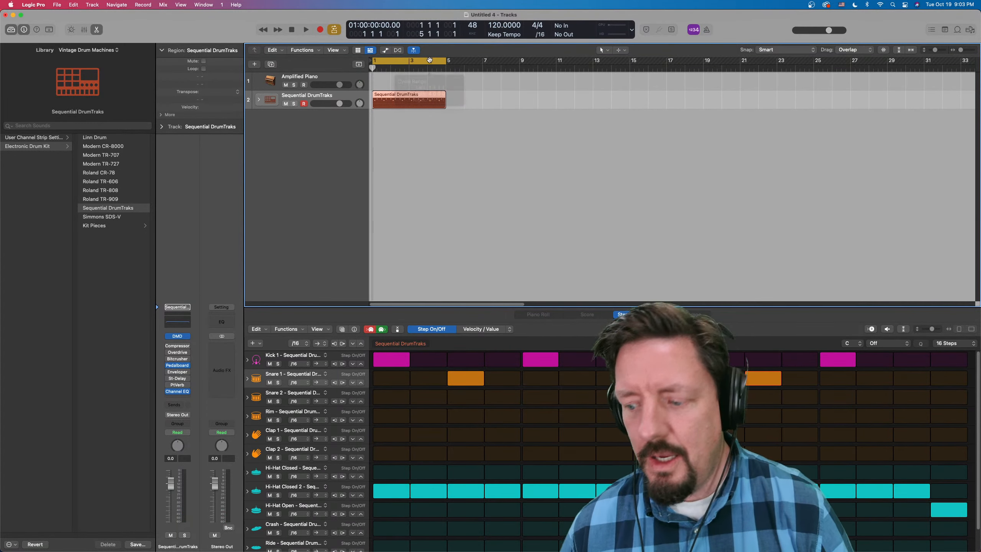
# - Play back the cycled drum pattern and turn off step recording
pyautogui.press('space')
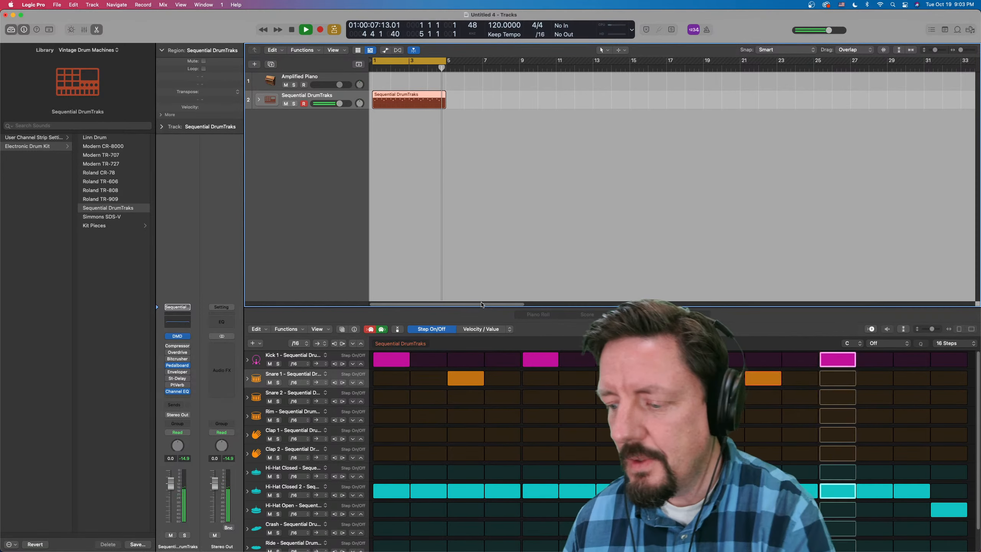
pyautogui.press('space')
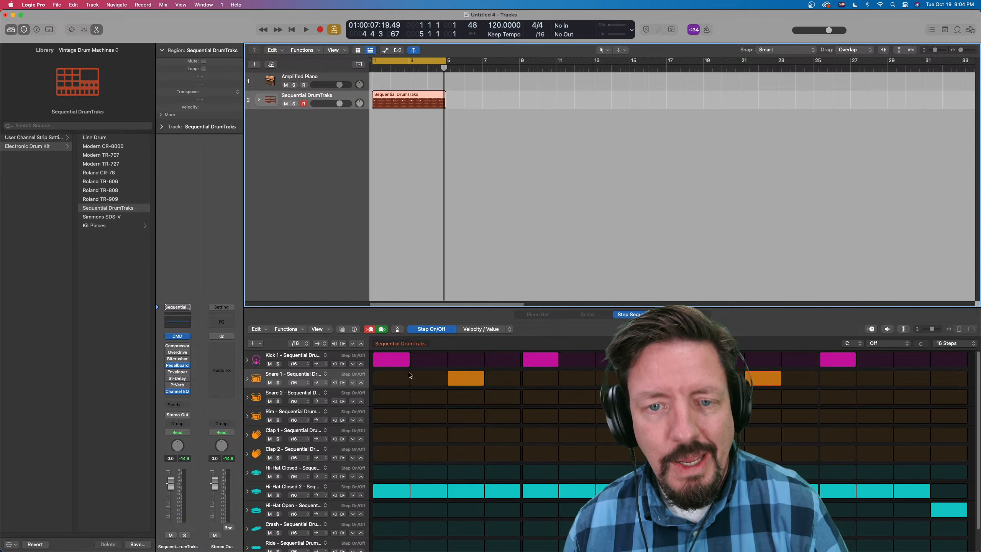
pyautogui.click(370, 332)
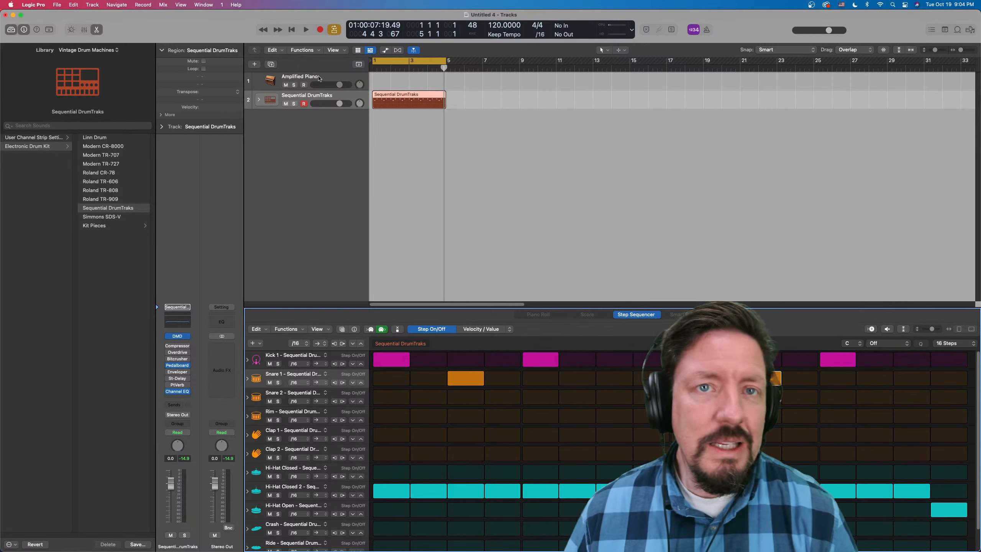
# - Step-record chords on steps 1 to 4 of the Amplified Piano track from bar 1, starting with C3, G2 and C2, at a /2 step rate
pyautogui.click(327, 81)
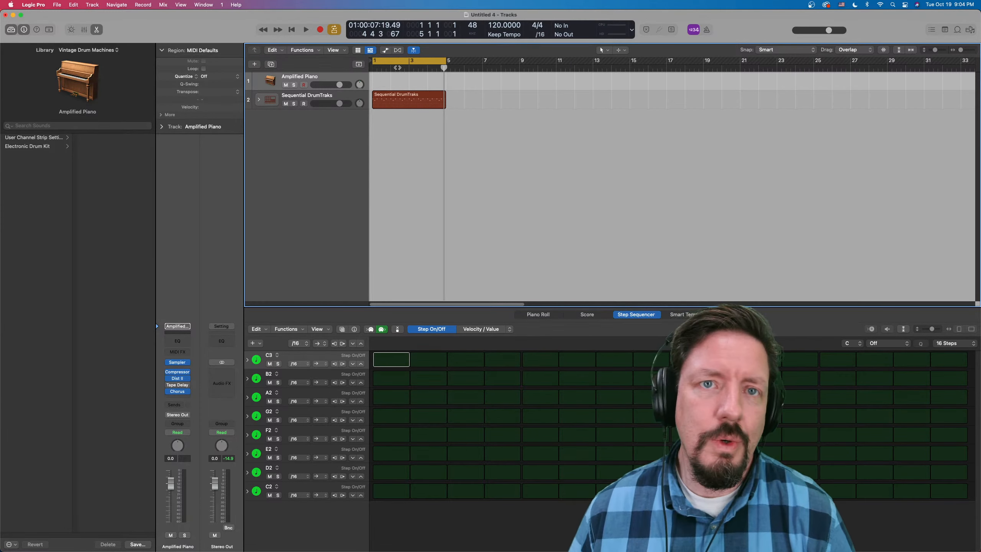
pyautogui.moveTo(444, 68); pyautogui.dragTo(358, 74)
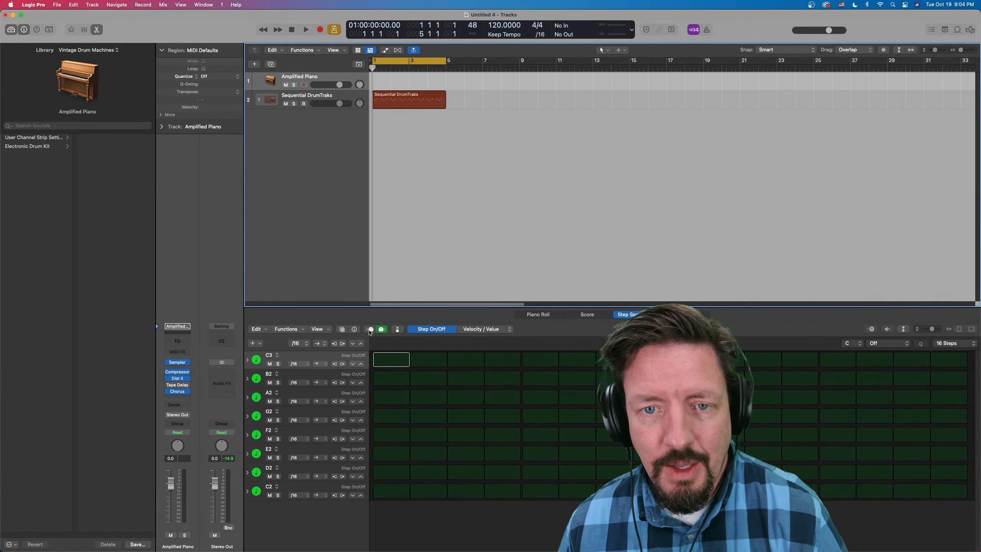
pyautogui.click(369, 329)
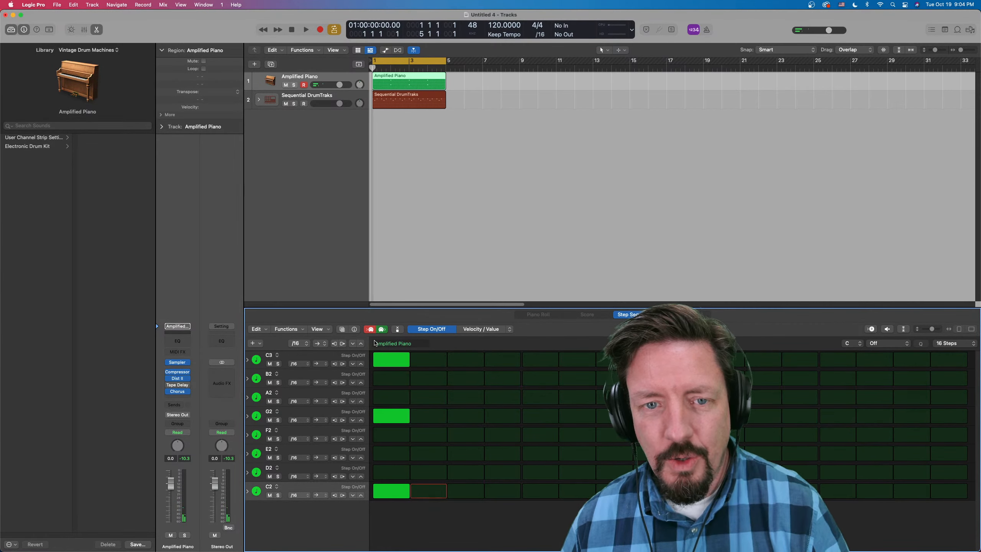
pyautogui.click(307, 345)
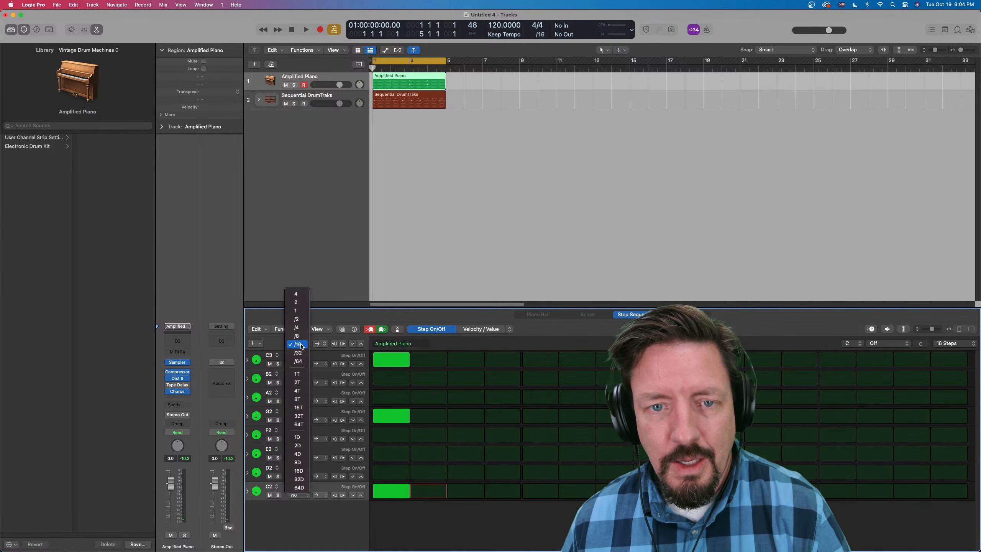
pyautogui.click(300, 319)
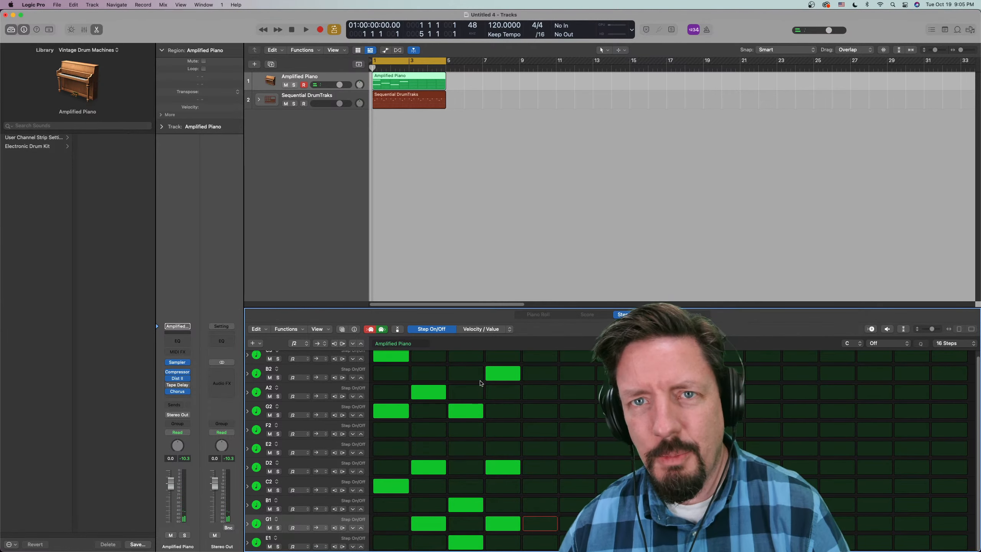
# - Shorten the Amplified Piano region to two bars, turn on its looping and play it with the drums
pyautogui.press('space')
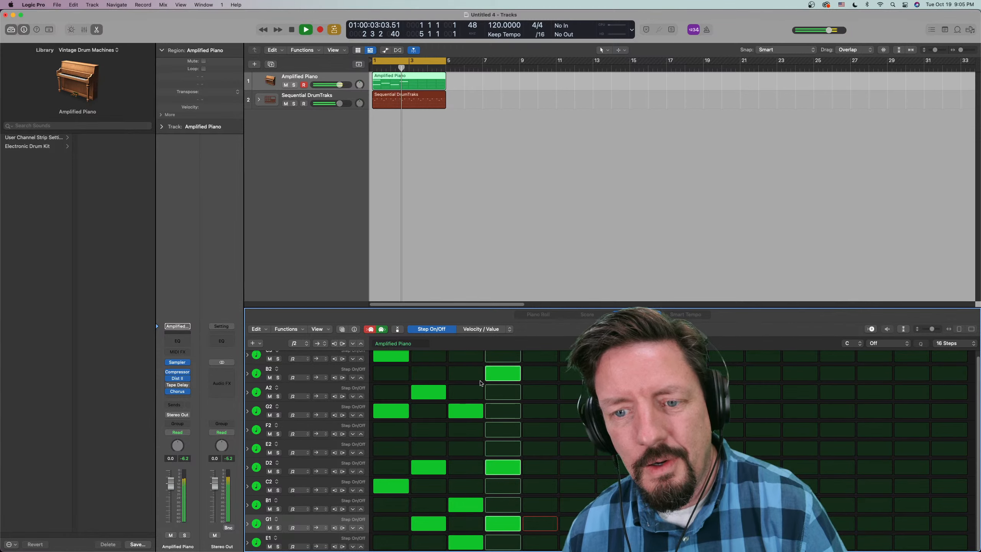
pyautogui.press('space')
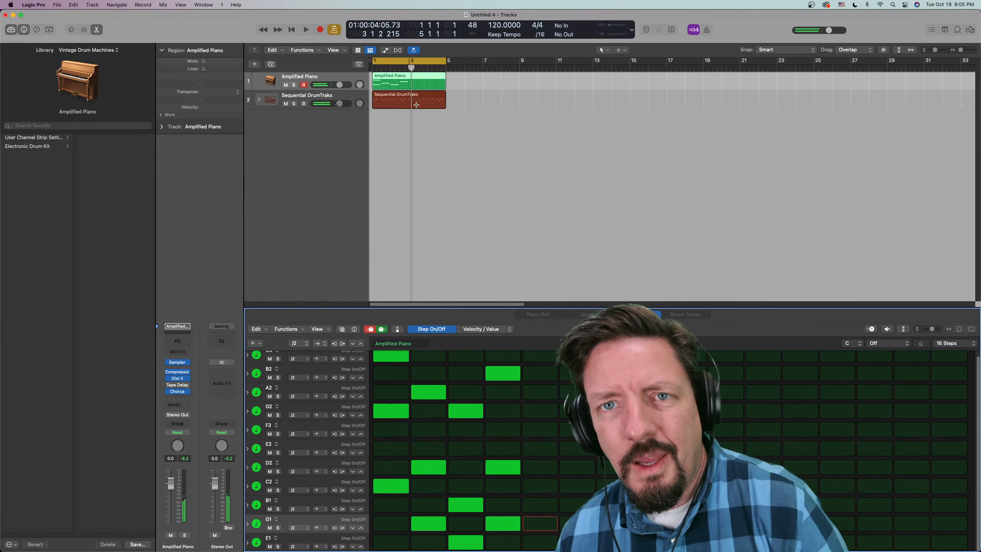
pyautogui.moveTo(444, 87)
pyautogui.mouseDown()
pyautogui.moveTo(408, 86)
pyautogui.moveTo(413, 78)
pyautogui.moveTo(445, 82)
pyautogui.mouseUp()
pyautogui.press('space')
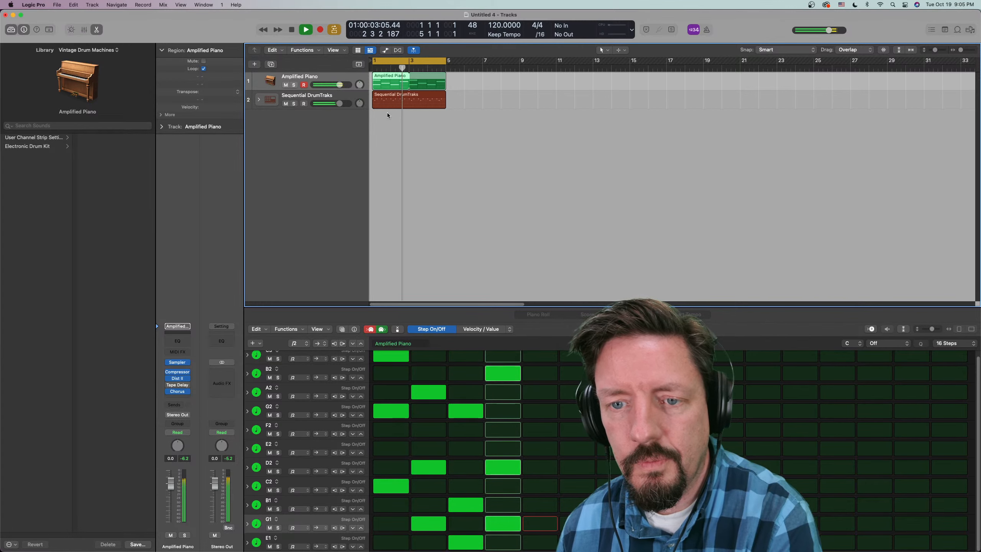
pyautogui.press('space')
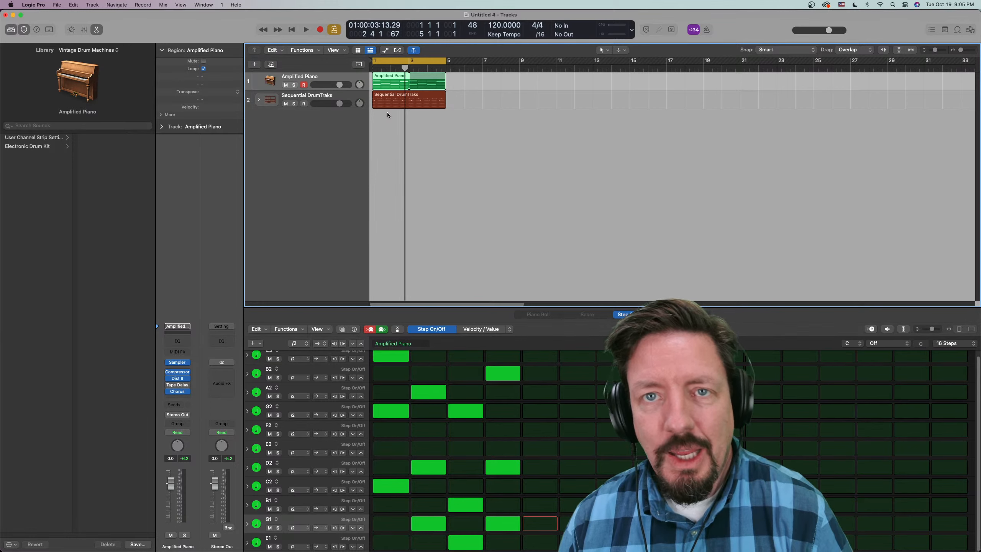
# - Set the piano pattern's step rate to 1, extend its region to four bars and play it with the drums
pyautogui.click(299, 343)
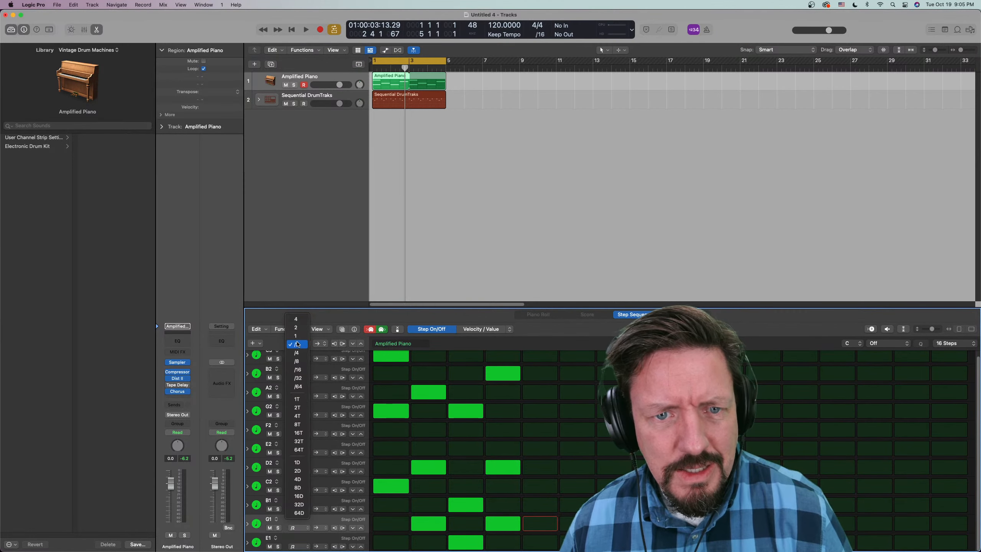
pyautogui.click(299, 335)
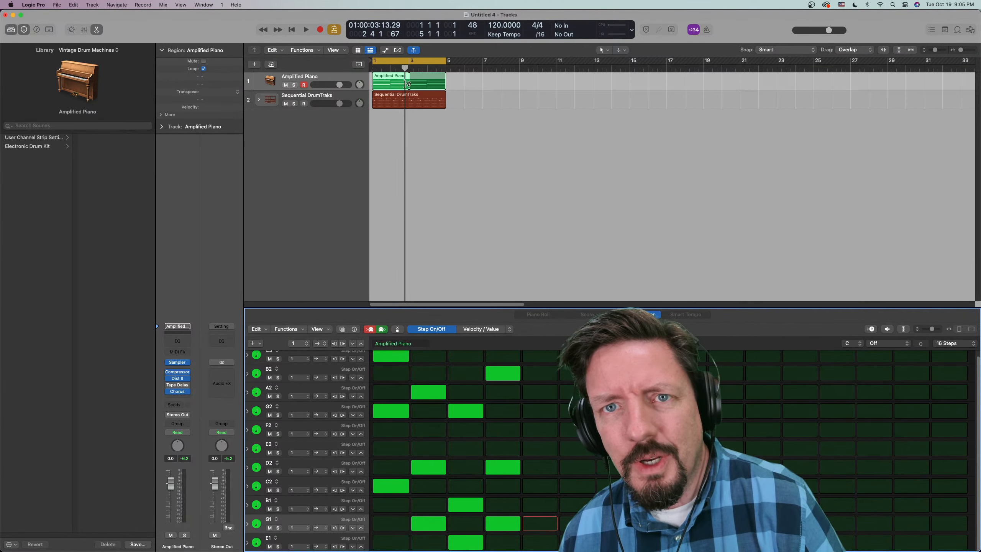
pyautogui.moveTo(409, 85); pyautogui.dragTo(441, 87)
pyautogui.press('space')
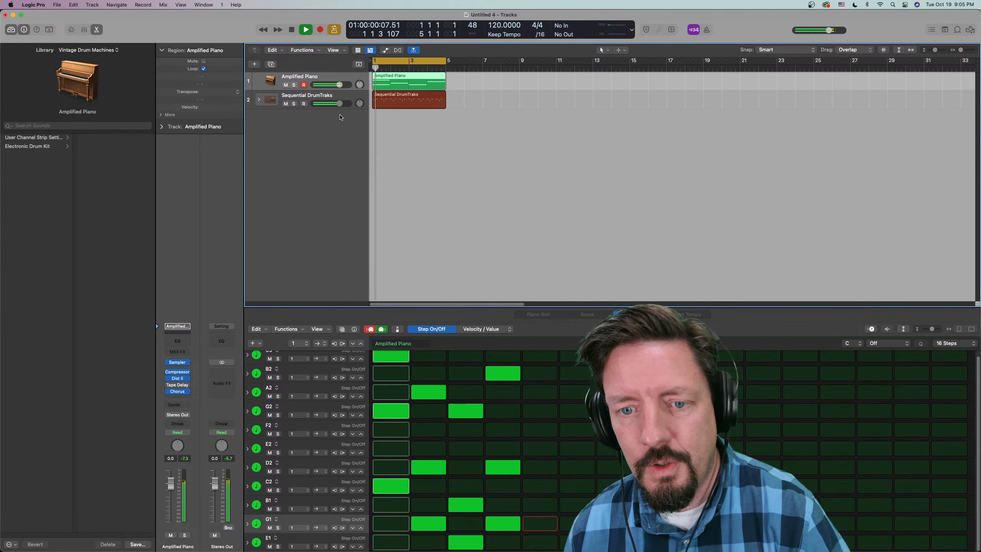
# - Stop playback, add an empty instrument track below the drums and draw a four-bar region on it from bar 1 with the Pencil tool
pyautogui.press('space')
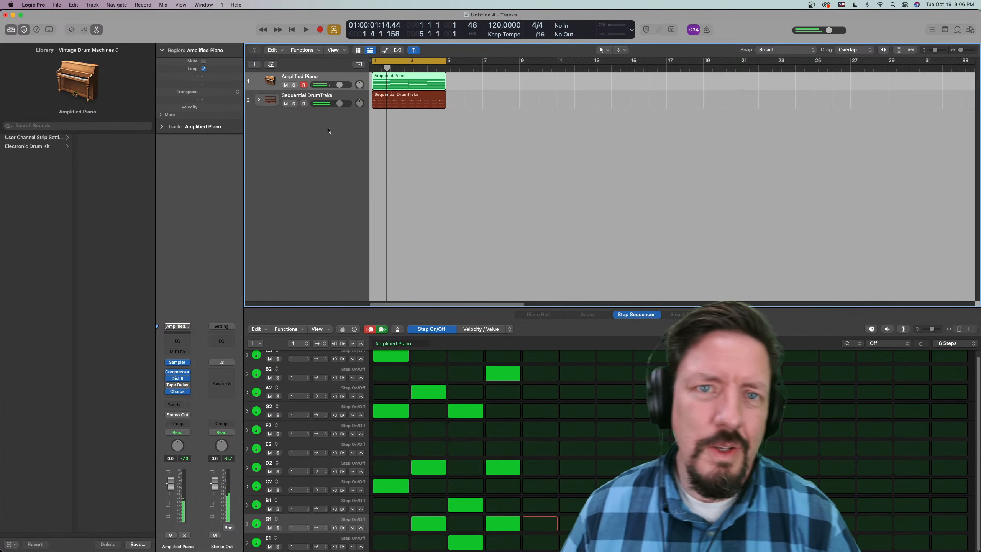
pyautogui.doubleClick(313, 130)
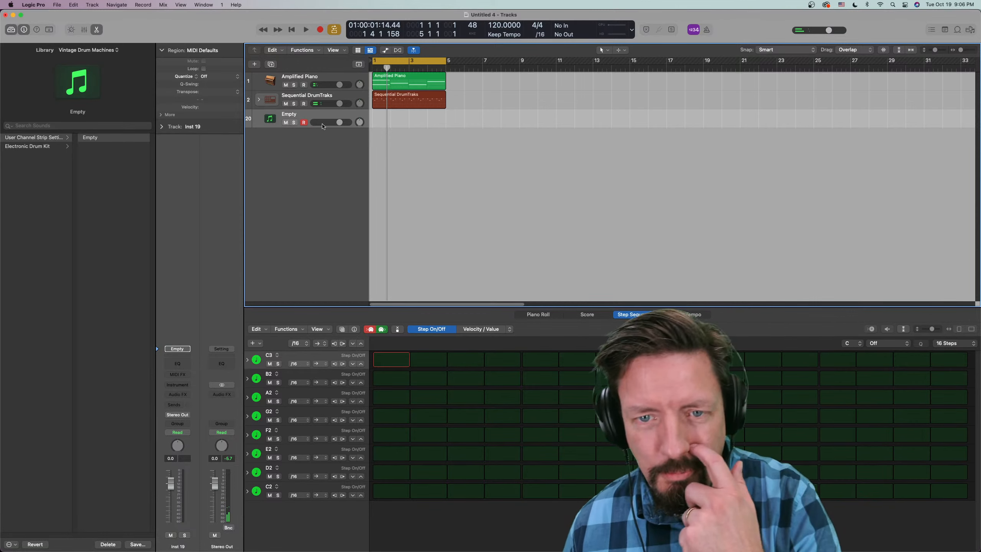
pyautogui.rightClick(379, 156)
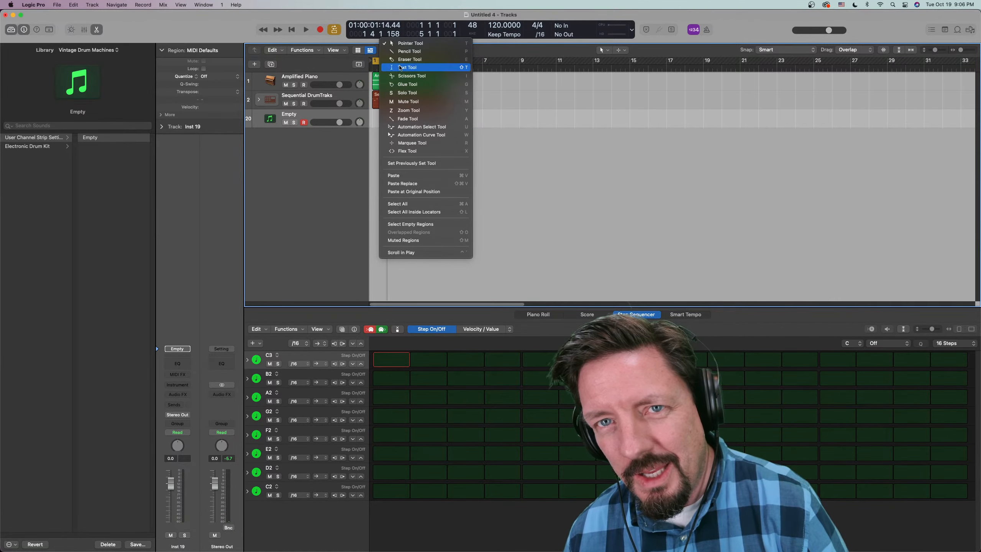
pyautogui.click(409, 51)
pyautogui.click(382, 118)
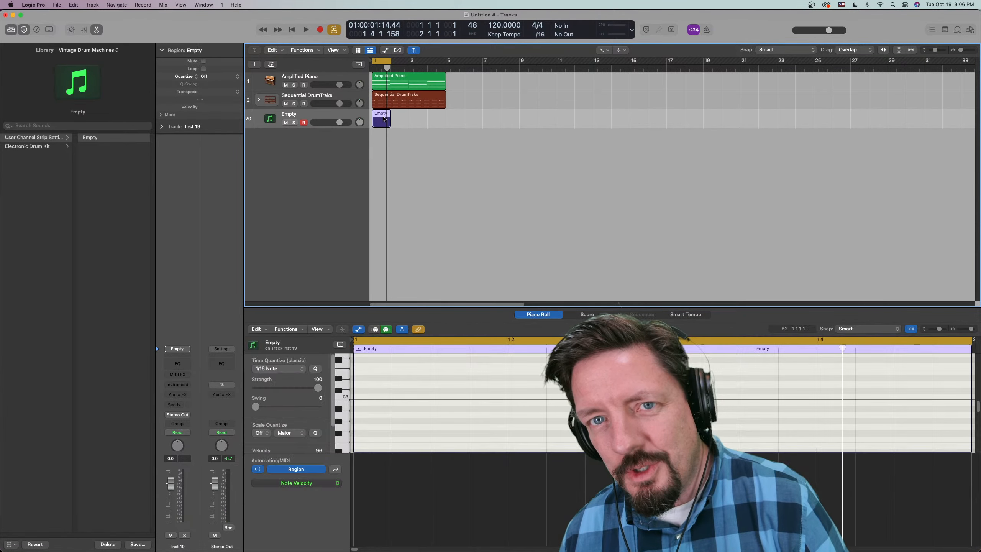
pyautogui.moveTo(393, 124); pyautogui.dragTo(445, 123)
# - Convert the new empty region to a pattern region
pyautogui.rightClick(394, 116)
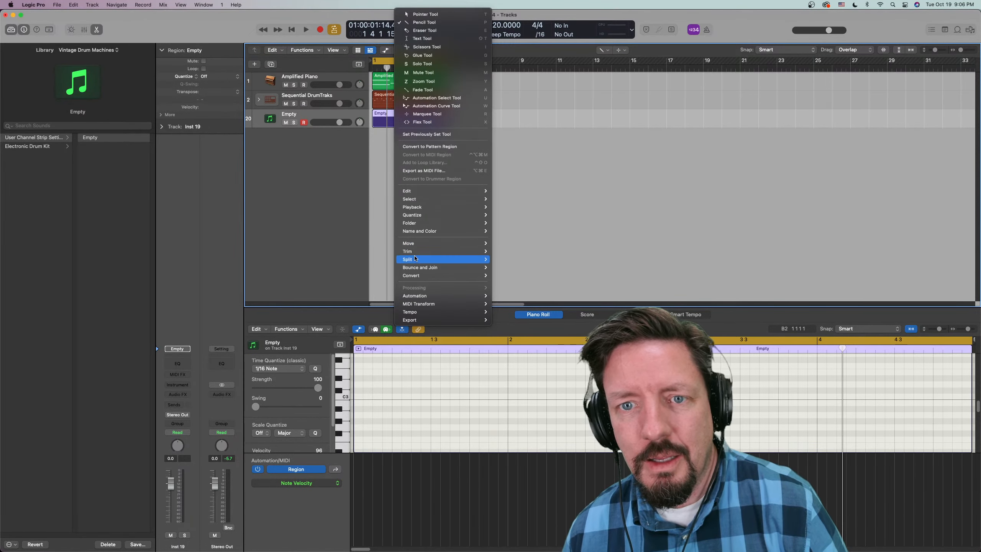
pyautogui.moveTo(463, 275)
pyautogui.click(521, 368)
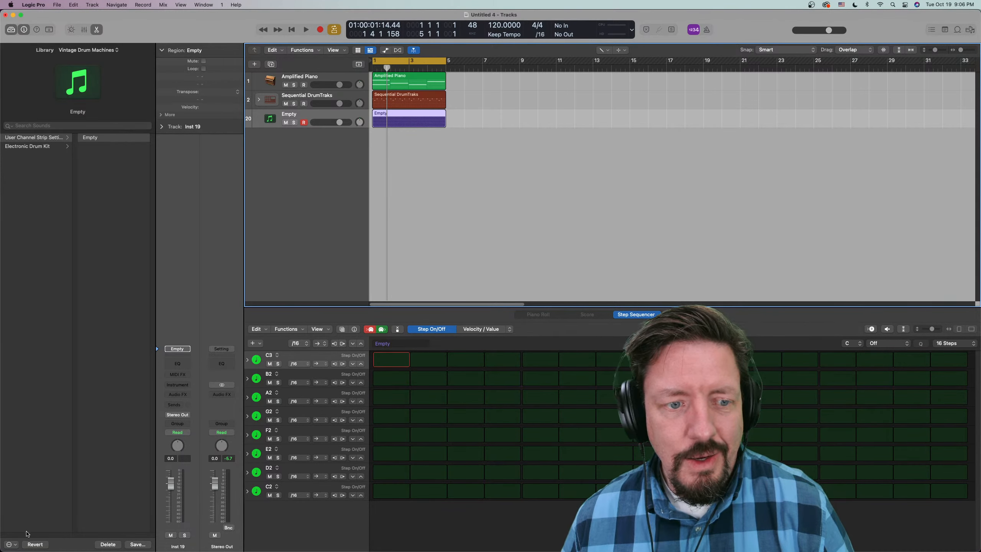
# - Browse the Watch the Sound, Tom Misch, Take A Daytrip and TRAKGIRL producer packs in the sound library for a bass sound
pyautogui.click(11, 545)
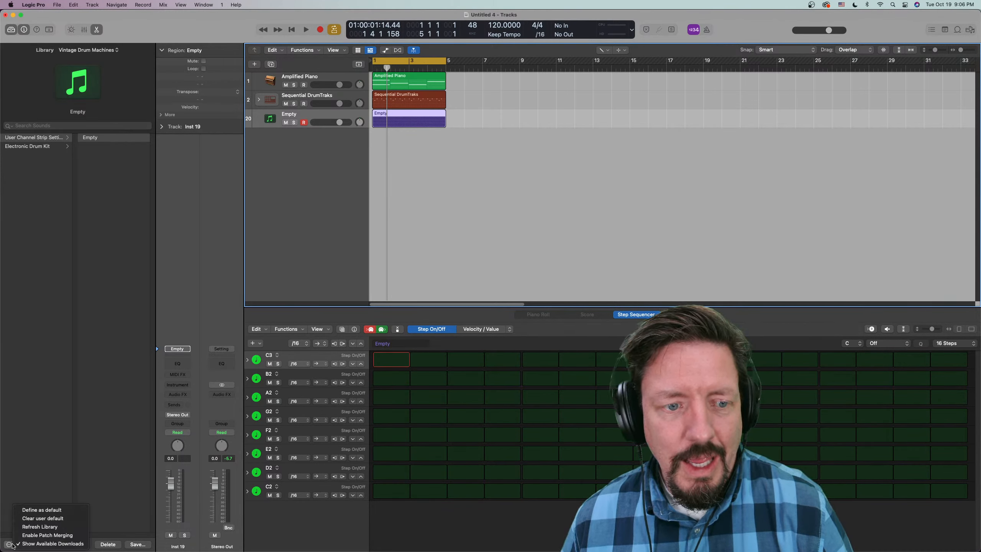
pyautogui.click(43, 535)
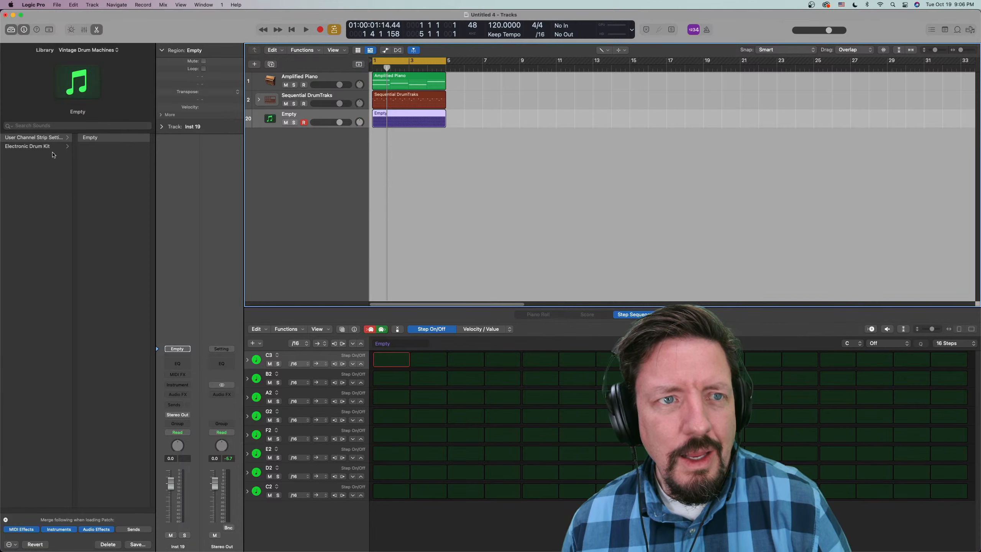
pyautogui.click(86, 50)
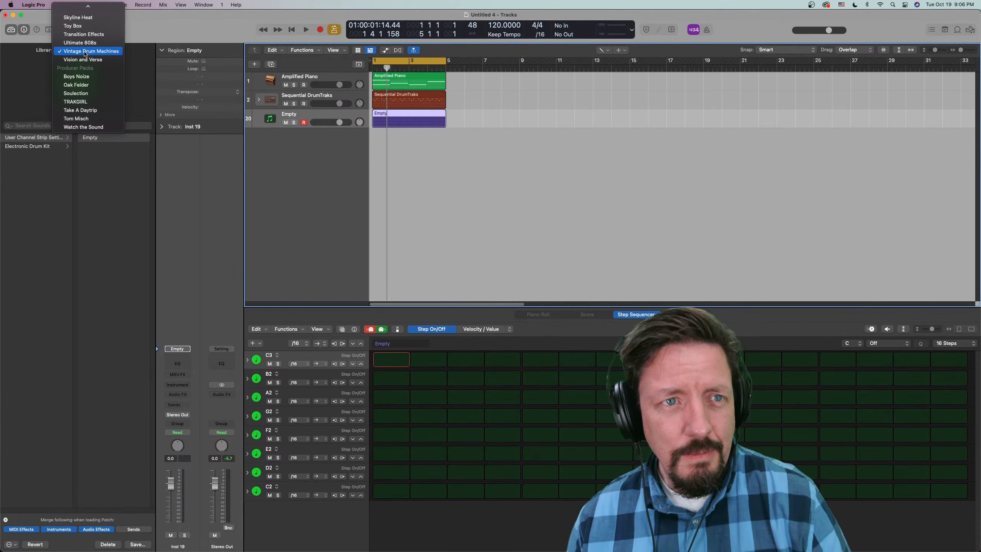
pyautogui.click(84, 127)
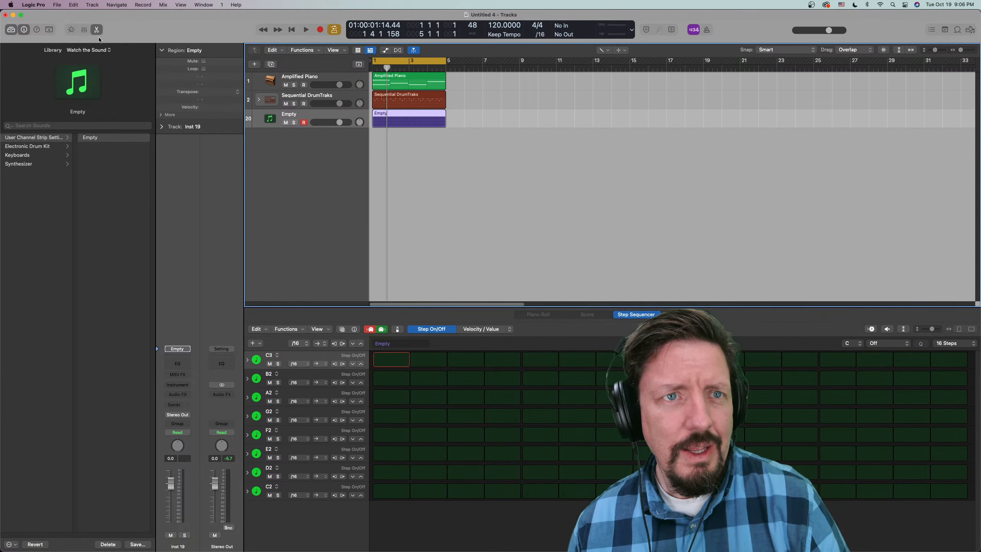
pyautogui.click(89, 50)
pyautogui.click(90, 43)
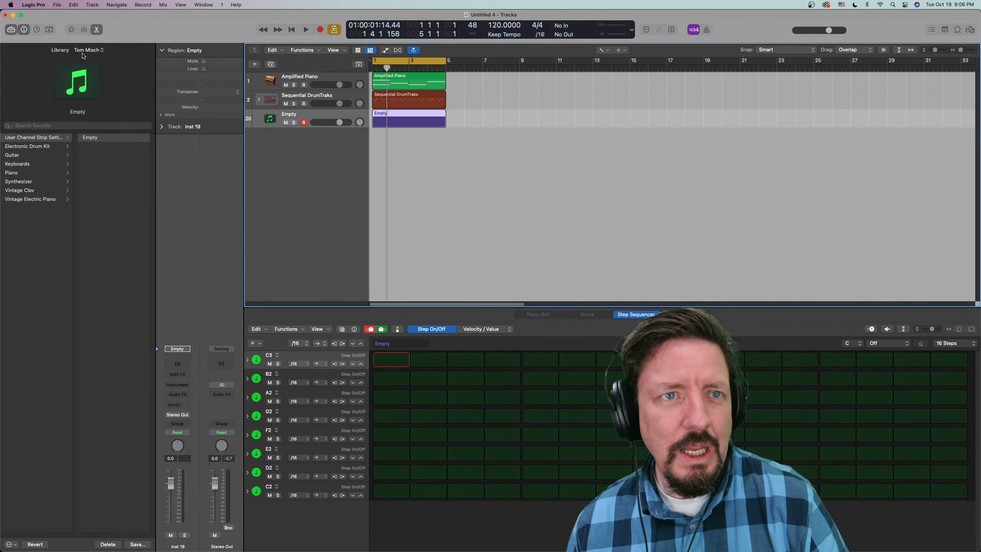
pyautogui.click(89, 50)
pyautogui.click(87, 43)
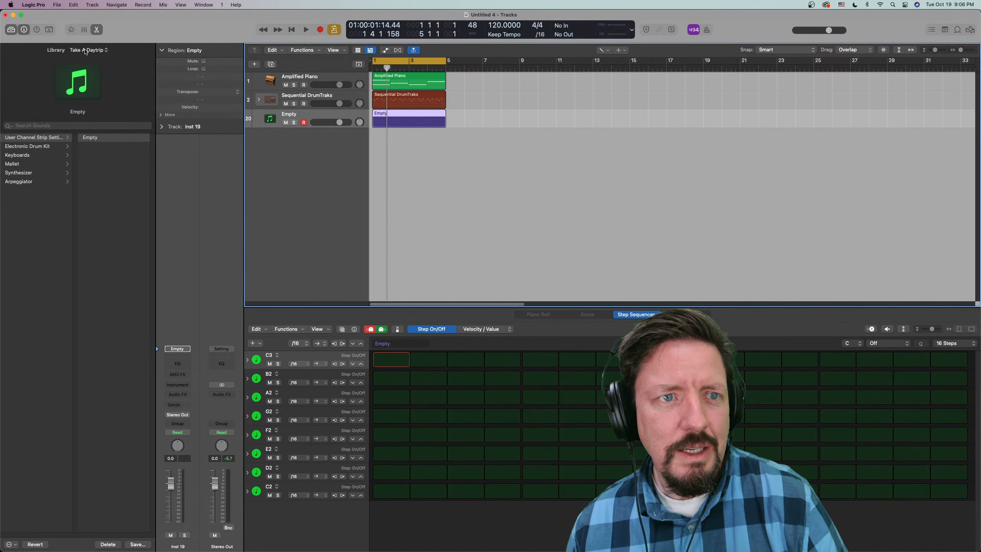
pyautogui.click(86, 50)
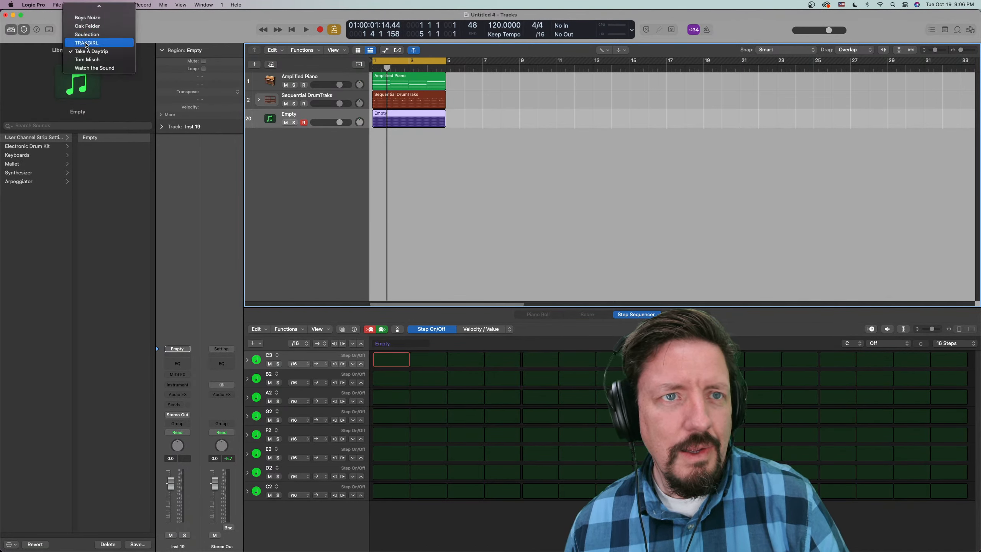
pyautogui.click(86, 39)
# - Load the Solid Soul Electric Bass patch from the Soulection pack's Bass category onto the new track
pyautogui.click(86, 49)
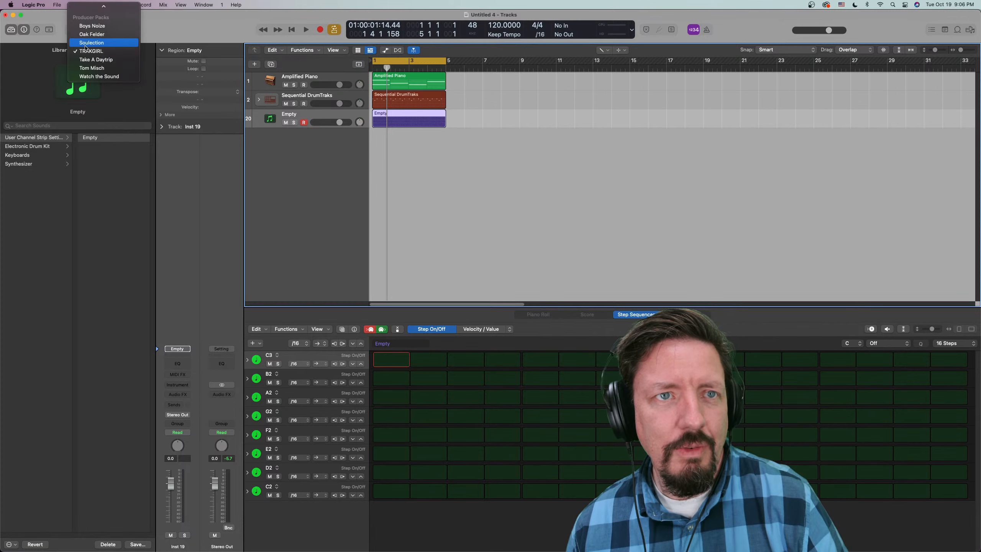
pyautogui.click(87, 42)
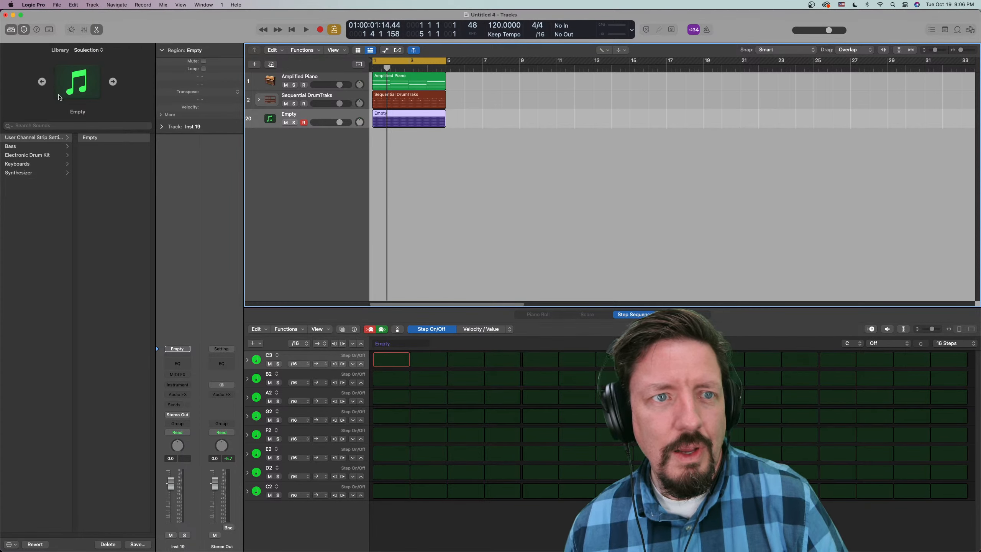
pyautogui.click(38, 146)
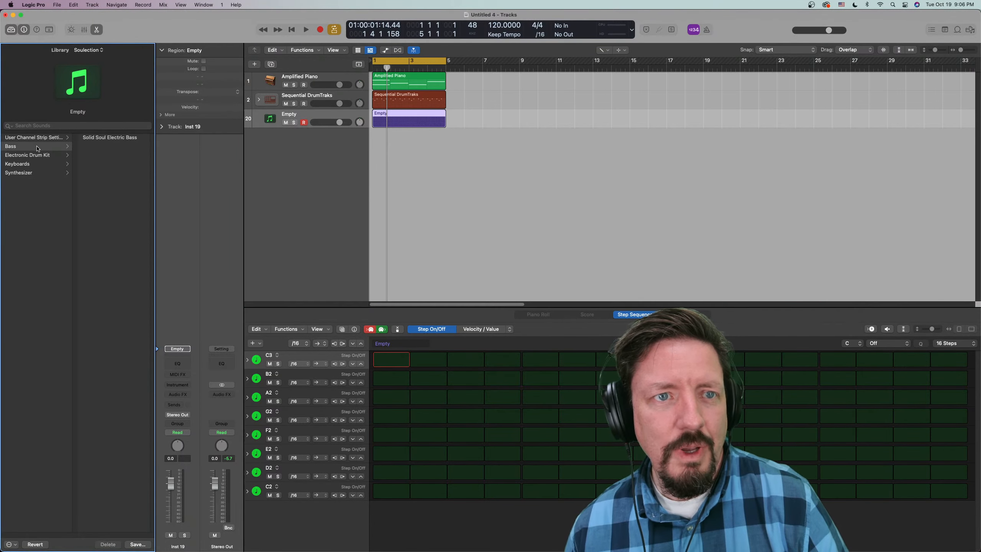
pyautogui.click(96, 139)
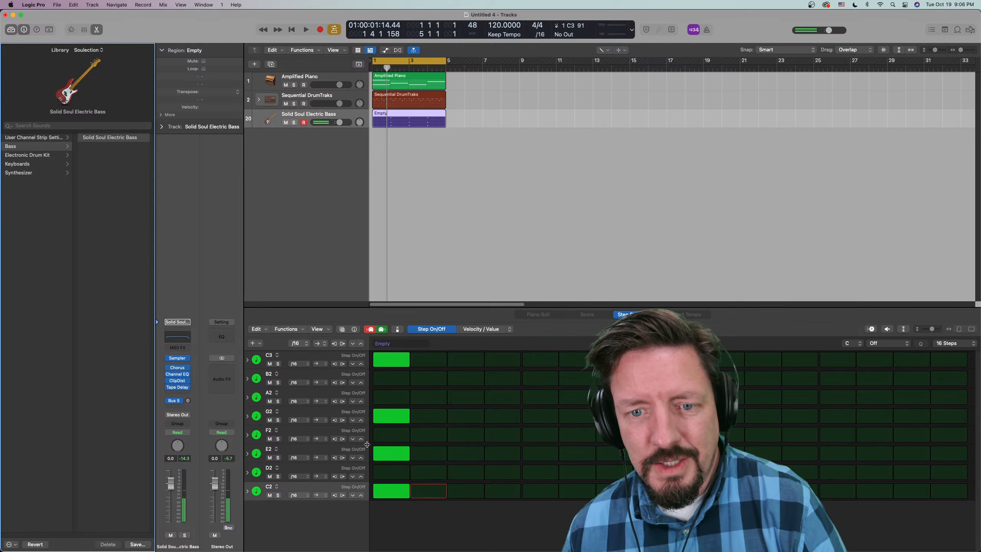
# - Clear the stray C3, G2, E2 and C2 notes from step 1 of the bass pattern and turn off step and live recording
pyautogui.moveTo(394, 494); pyautogui.dragTo(397, 365)
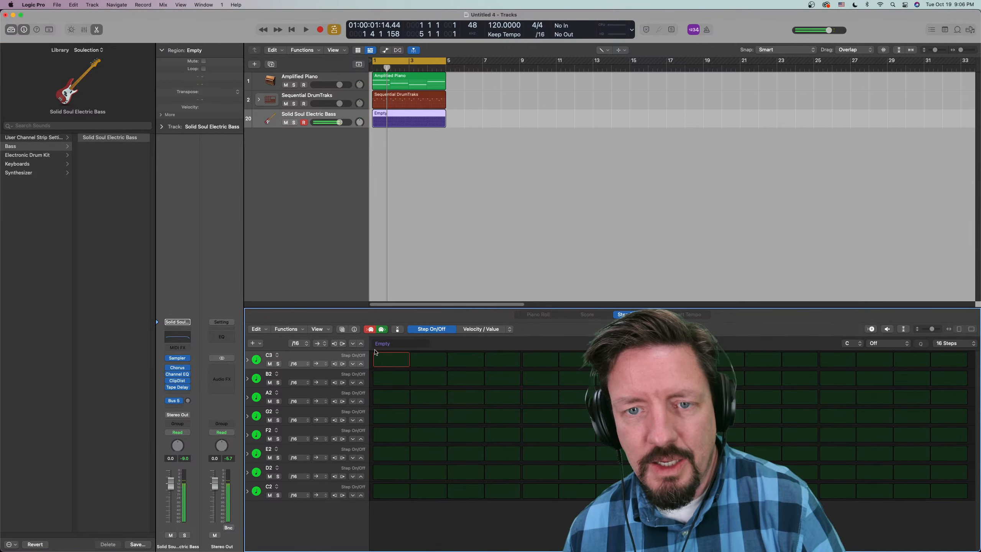
pyautogui.click(370, 329)
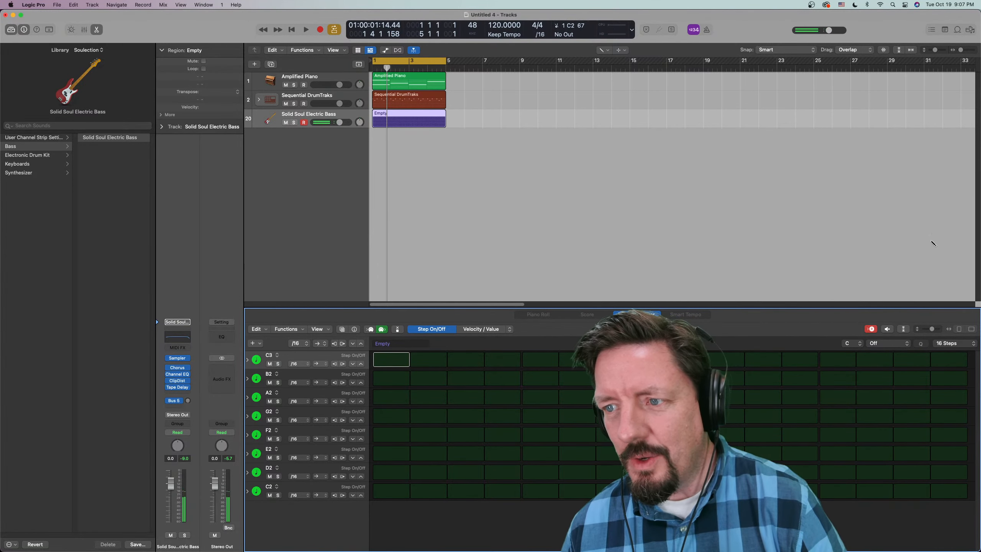
pyautogui.click(871, 330)
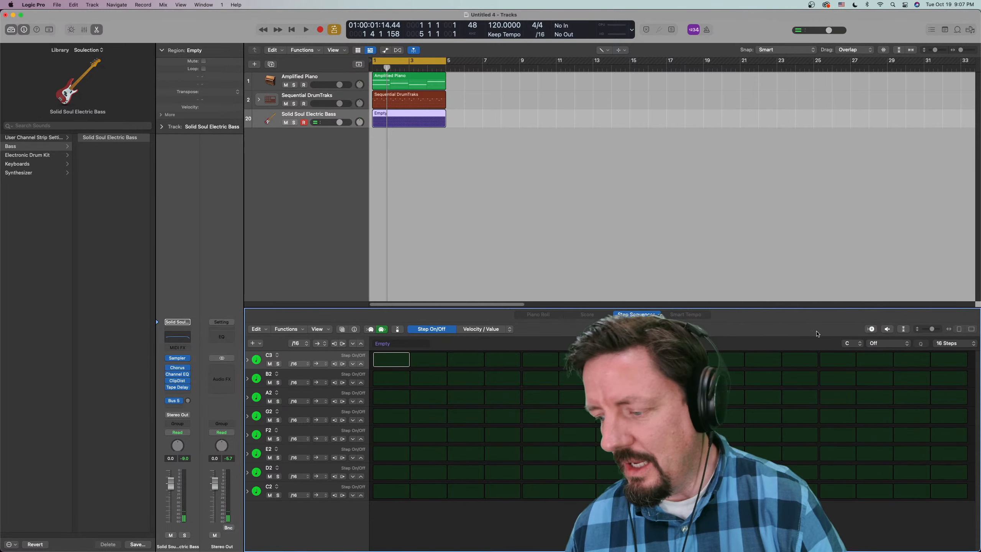
# - Play the four-bar loop and try to record a bass line live on the Solid Soul Electric Bass track
pyautogui.press('space')
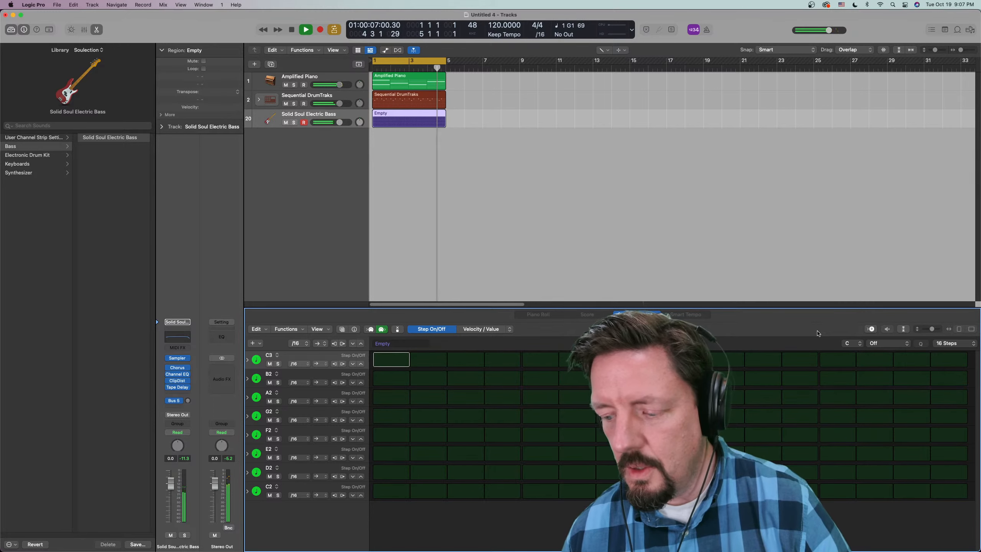
pyautogui.press('space')
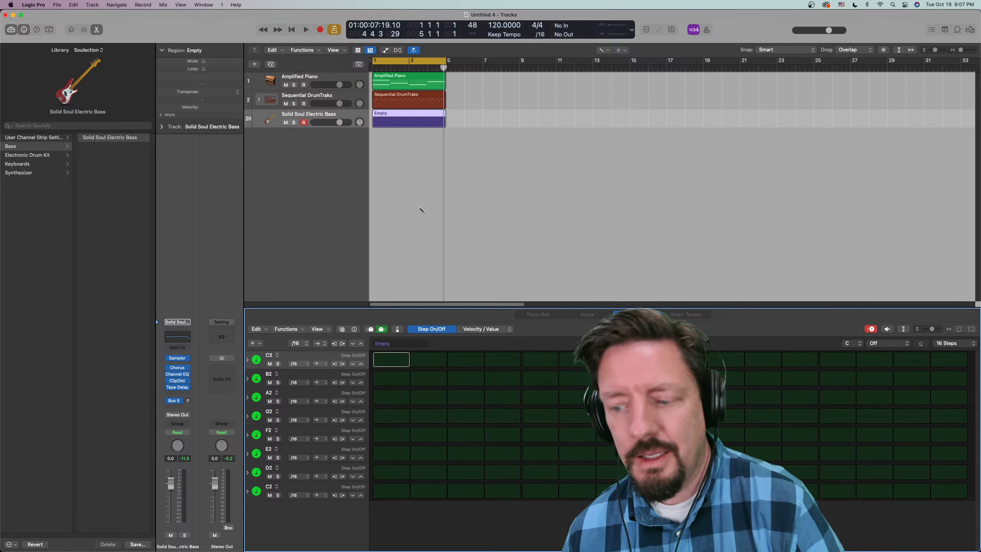
pyautogui.press('r')
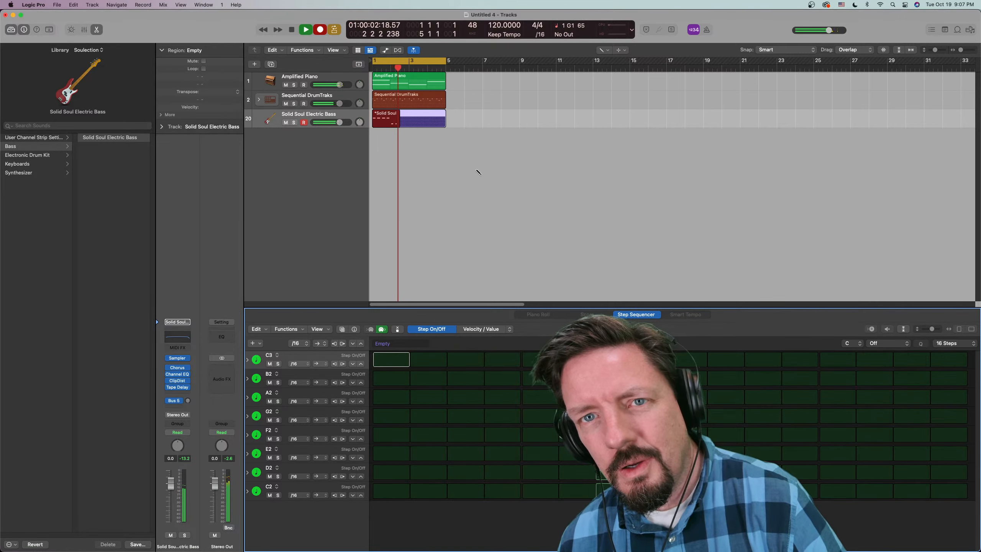
pyautogui.press('space')
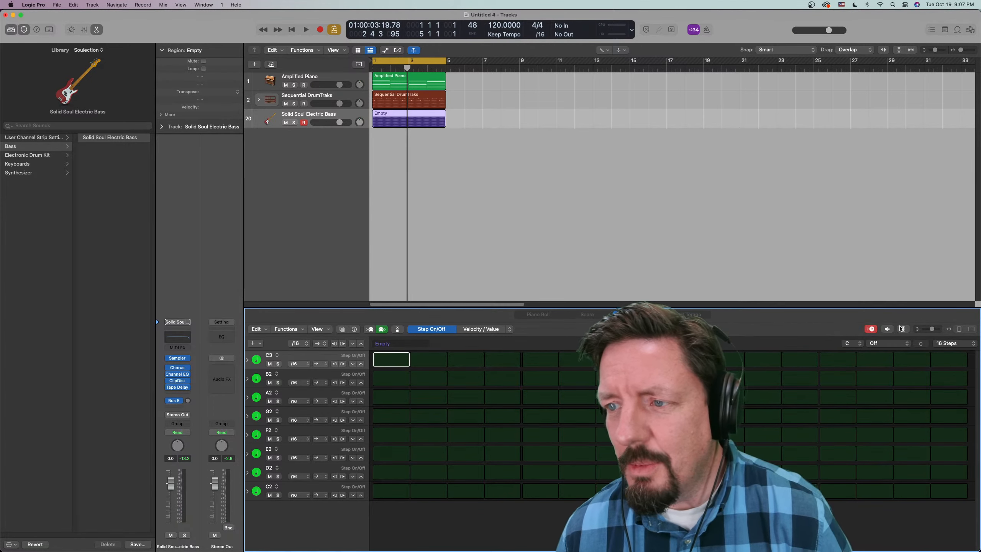
# - Step-record a bass line at a /4 step rate, starting with C2 on steps 1 to 4 and ending with G1 on steps 13 to 16
pyautogui.click(933, 330)
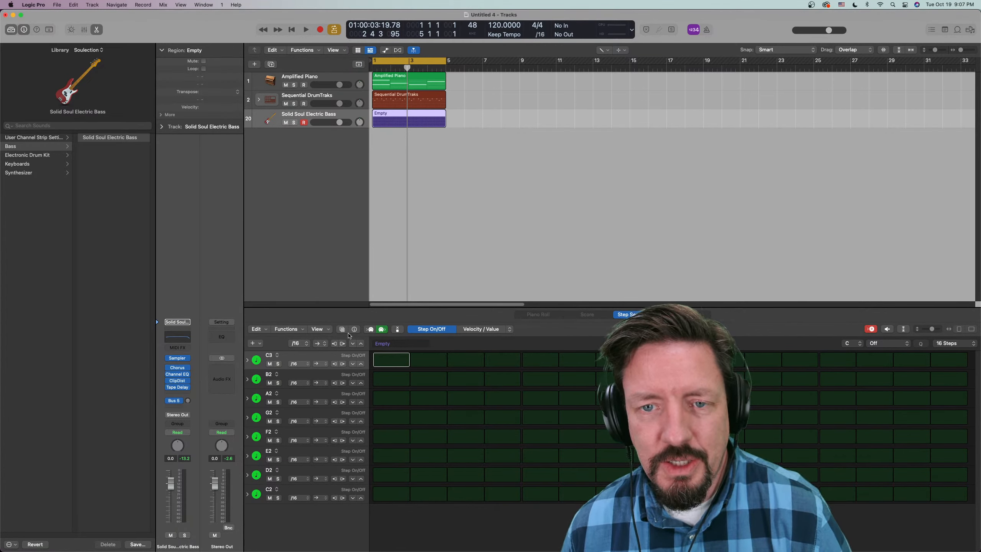
pyautogui.click(370, 329)
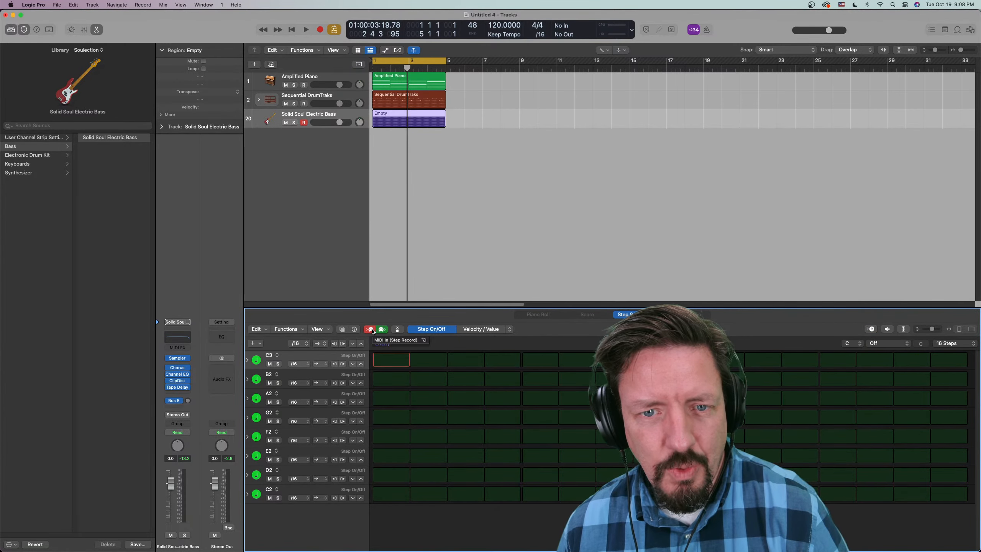
pyautogui.click(299, 344)
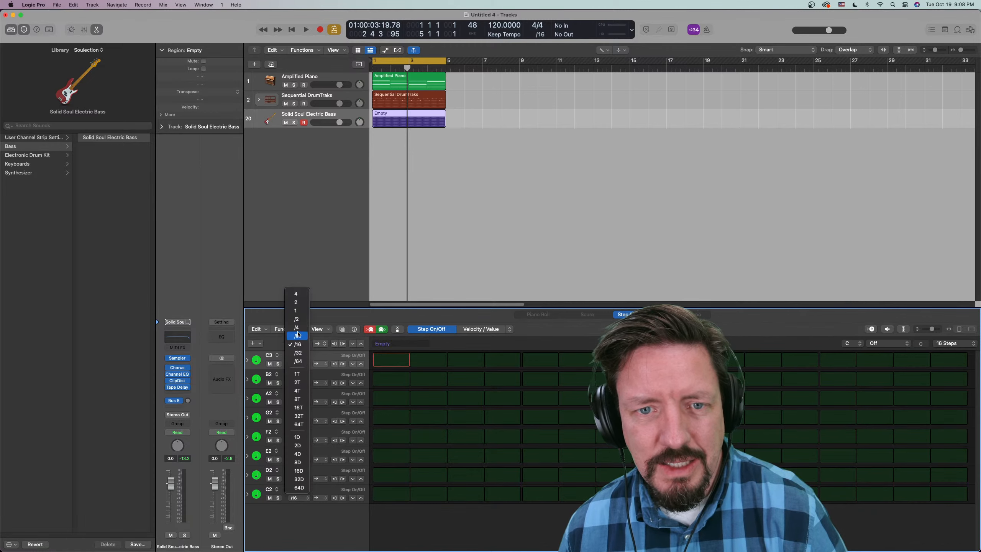
pyautogui.click(297, 327)
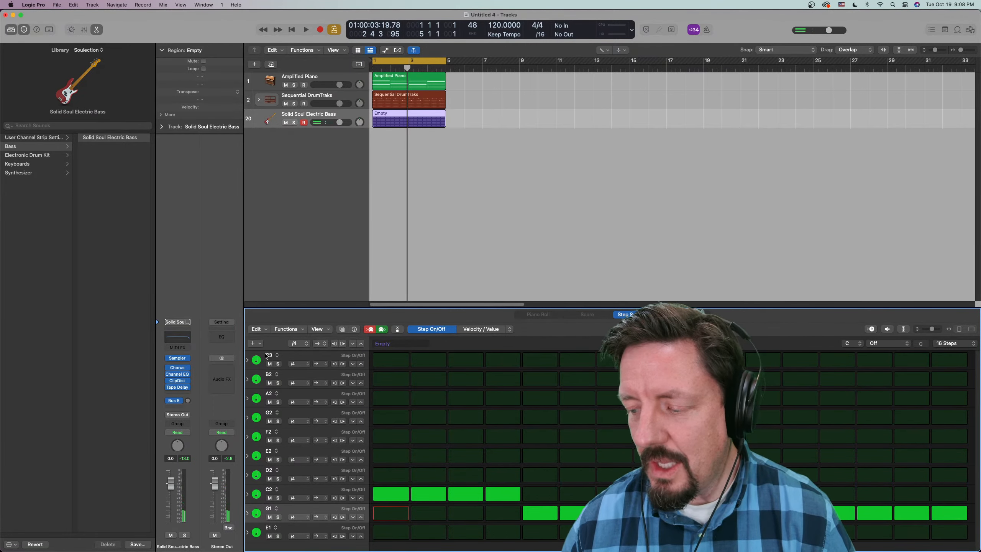
# - Play the bass line with the piano and drums, turn off step recording and stop playback
pyautogui.press('space')
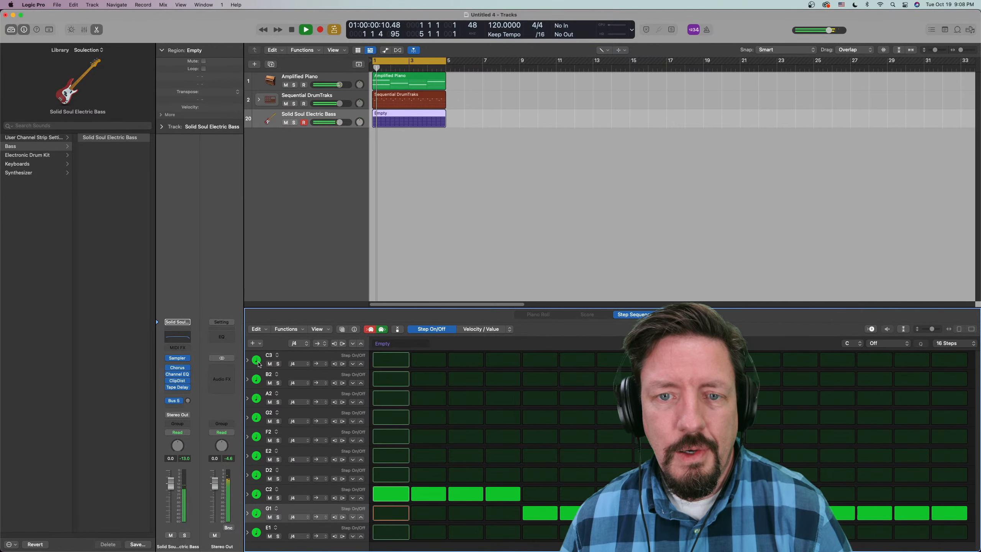
pyautogui.click(369, 330)
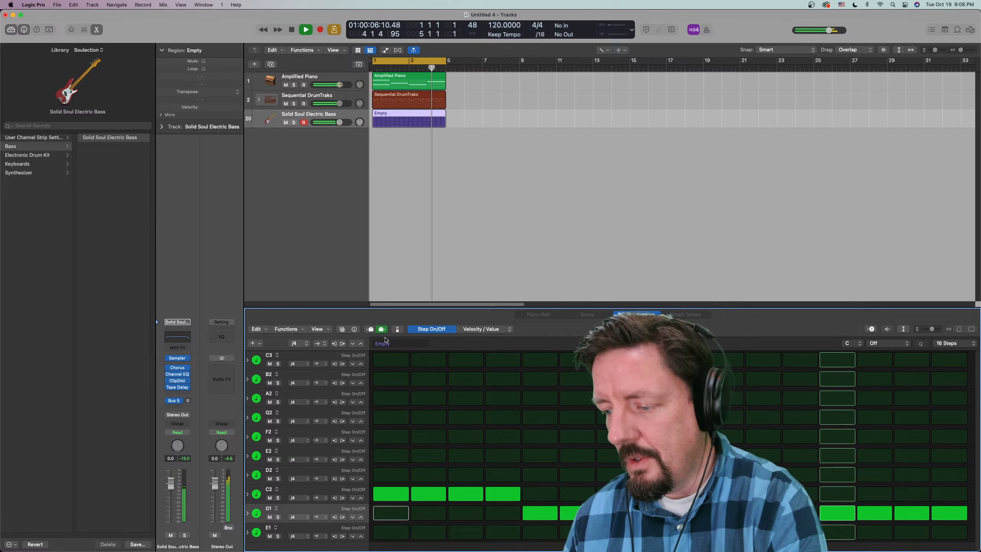
pyautogui.press('space')
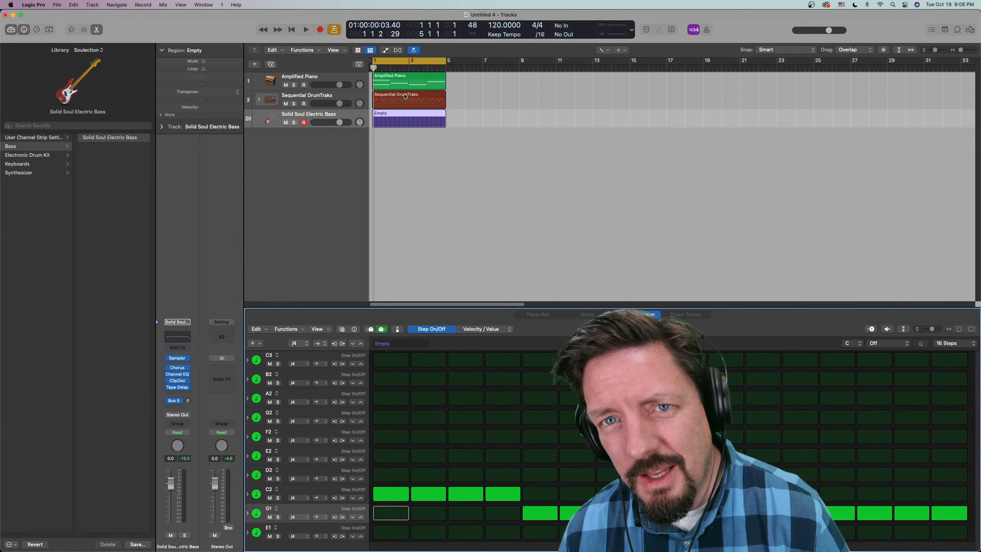
# - Show the Sequential DrumTraks pattern and expand its Hi-Hat Closed 2 row to examine the velocity, note repeat, note and octave subrows
pyautogui.click(406, 97)
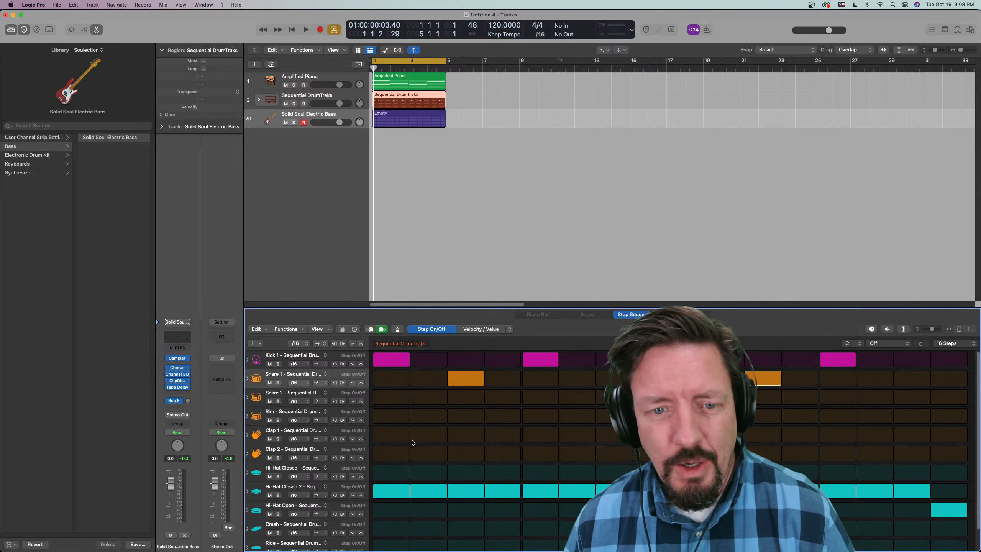
pyautogui.click(248, 491)
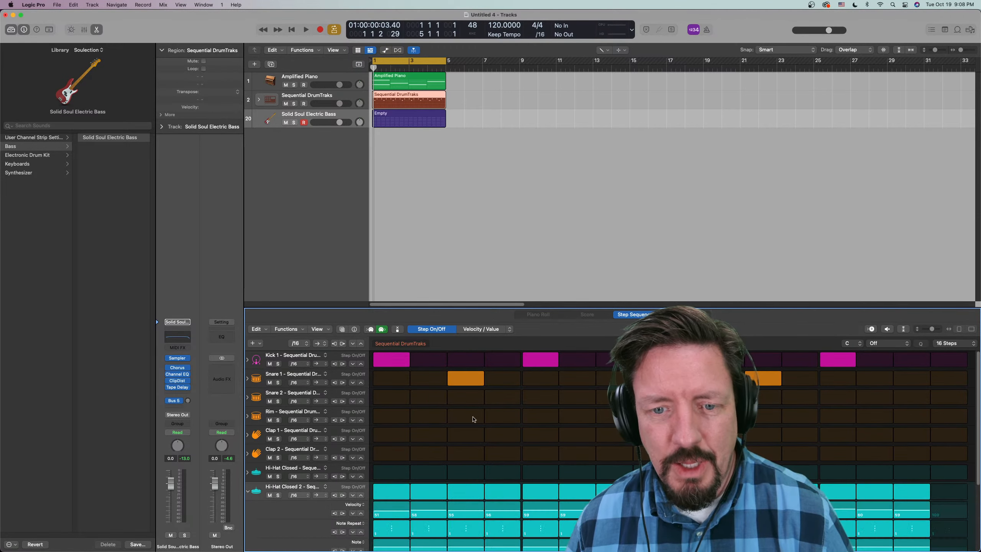
pyautogui.scroll(-3, 505, 402)
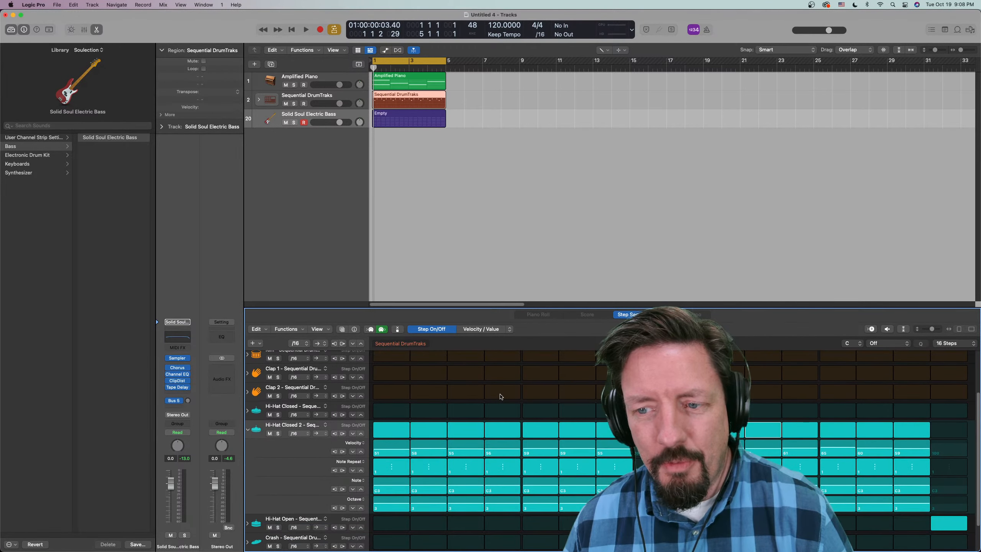
pyautogui.scroll(-2, 500, 396)
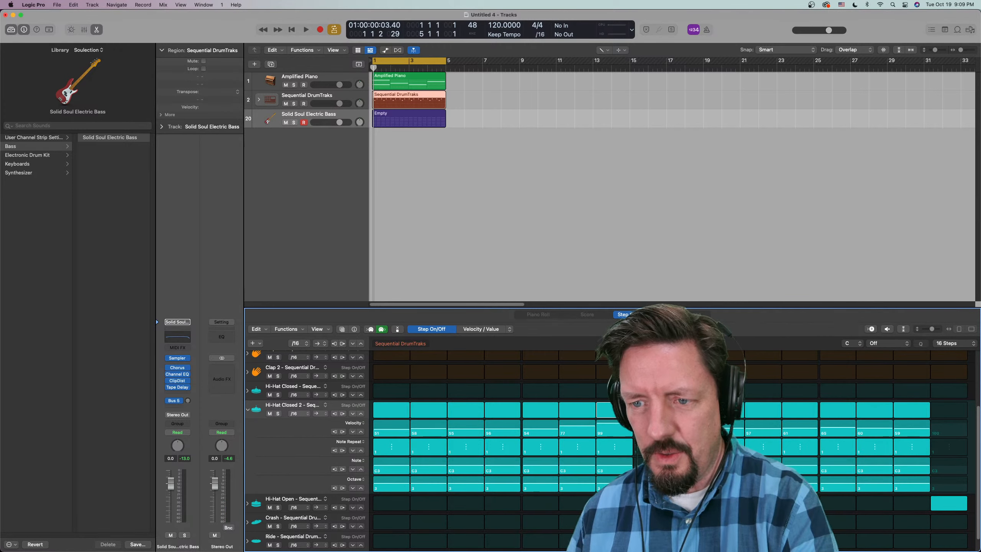
# - Redraw the velocity values of the Hi-Hat Closed 2 row from step 11 to its end and play the loop twice
pyautogui.moveTo(757, 428); pyautogui.dragTo(939, 428)
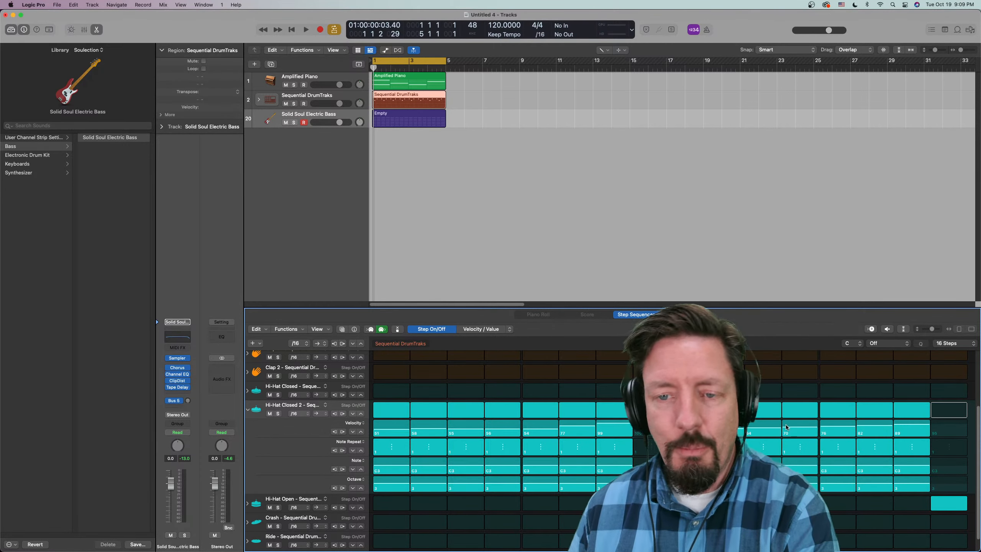
pyautogui.press('space')
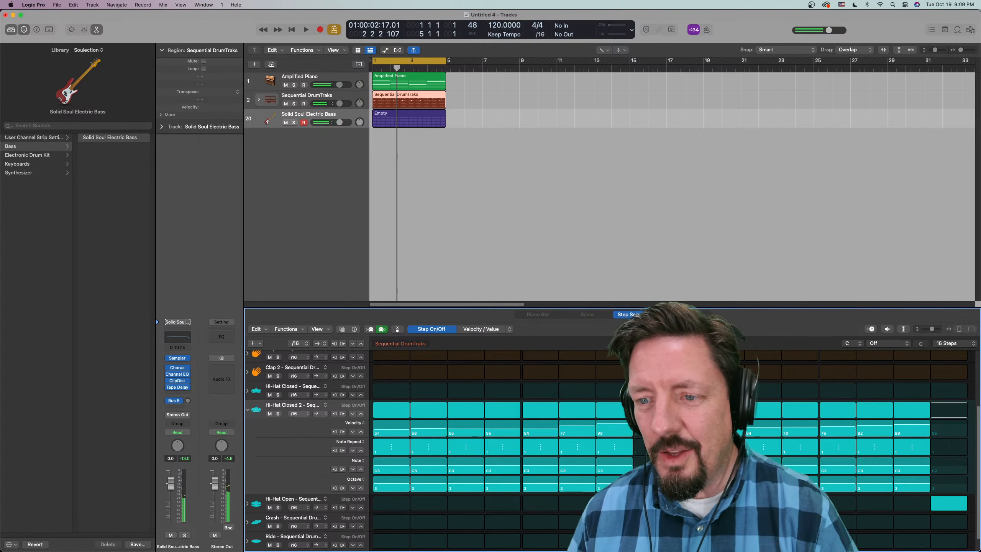
pyautogui.press('space')
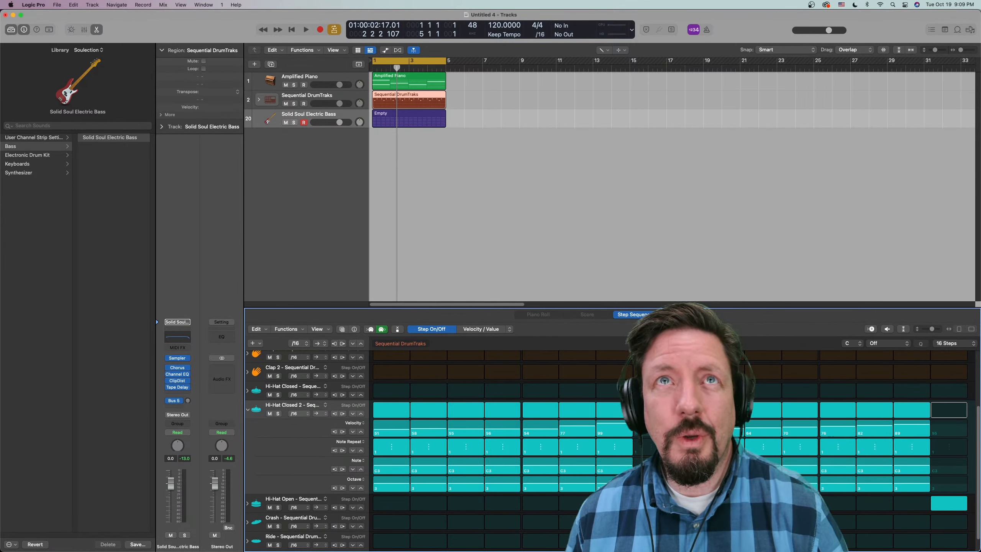
pyautogui.press('space')
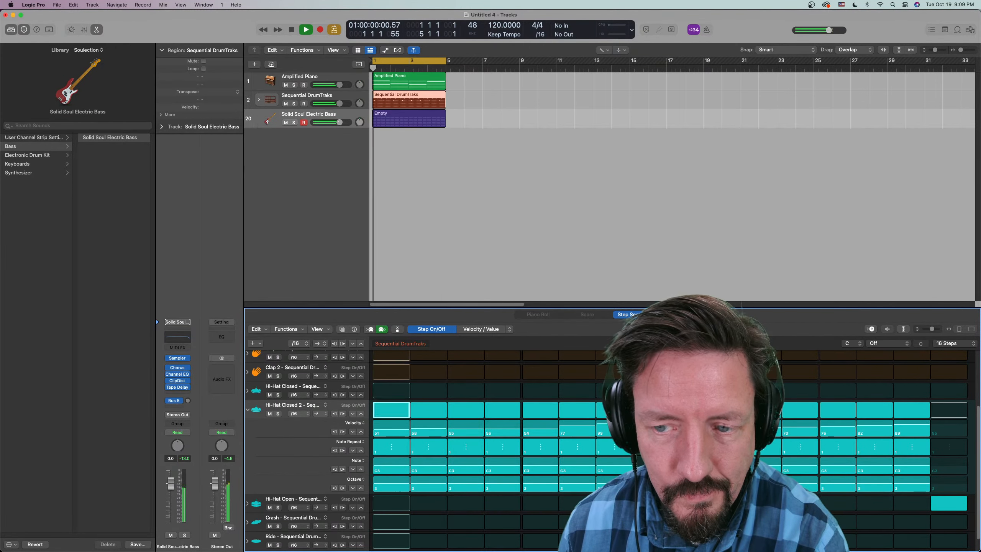
pyautogui.press('space')
# - Open the Compressor on the Sequential DrumTraks track, show its graph display and switch it on during playback
pyautogui.click(321, 96)
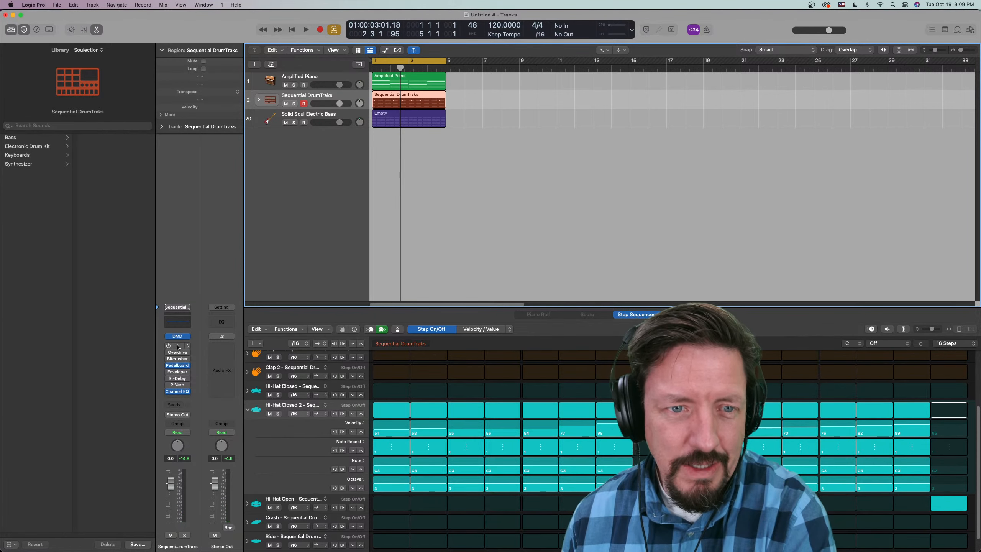
pyautogui.click(178, 347)
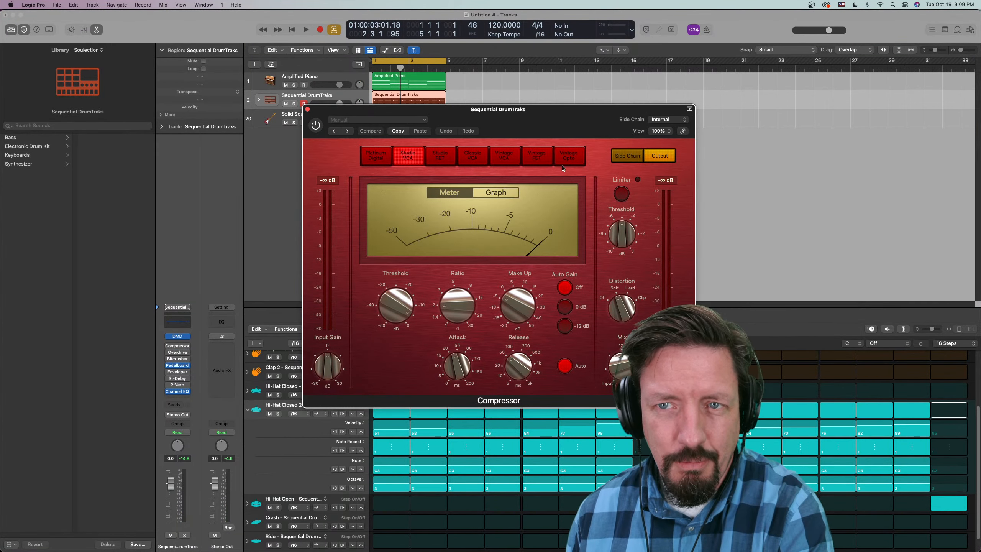
pyautogui.press('space')
pyautogui.click(496, 192)
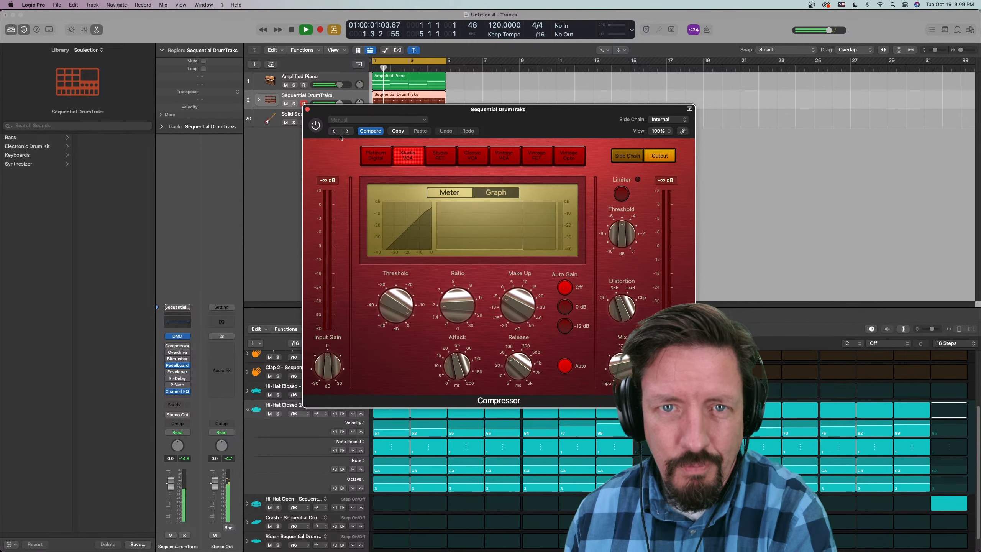
pyautogui.click(315, 125)
# - Adjust the drum compressor's threshold, ratio and make-up gain, turn on its limiter, close the plug-in and stop playback
pyautogui.click(398, 303)
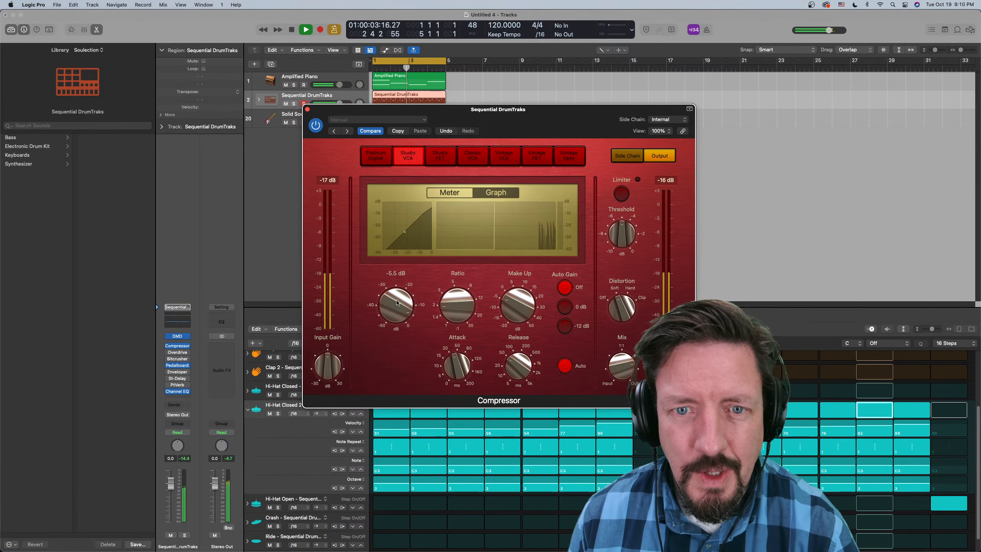
pyautogui.moveTo(397, 303); pyautogui.dragTo(398, 370)
pyautogui.moveTo(448, 311); pyautogui.dragTo(500, 281)
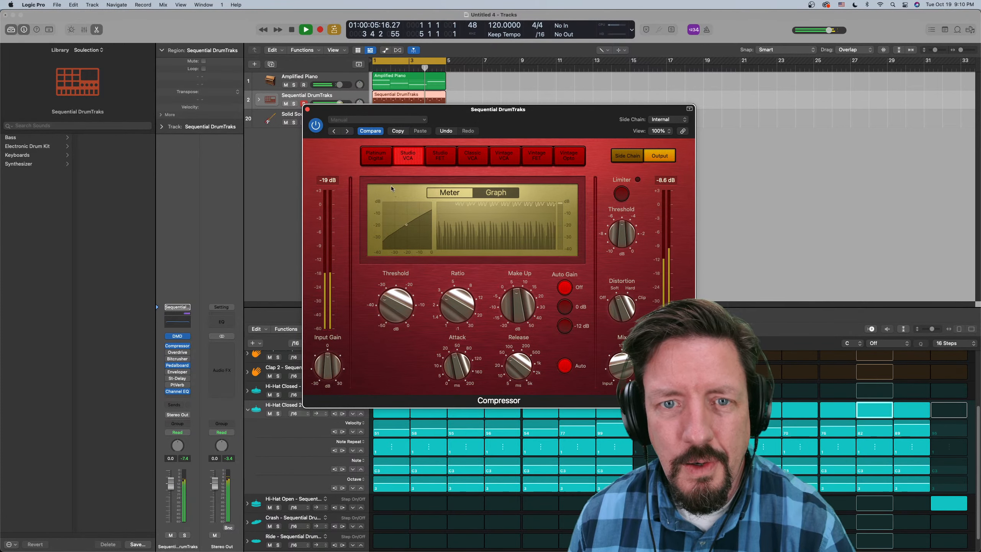
pyautogui.click(622, 194)
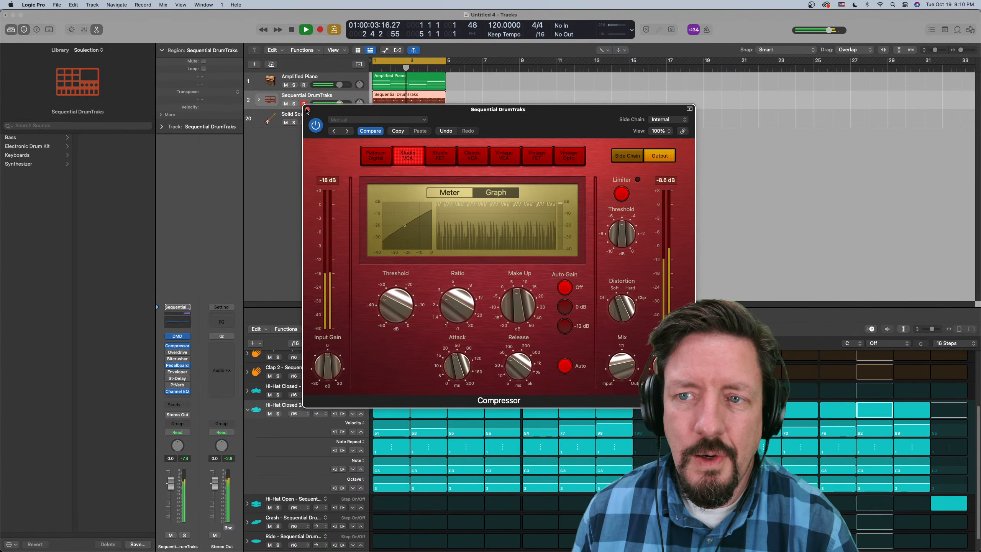
pyautogui.click(307, 109)
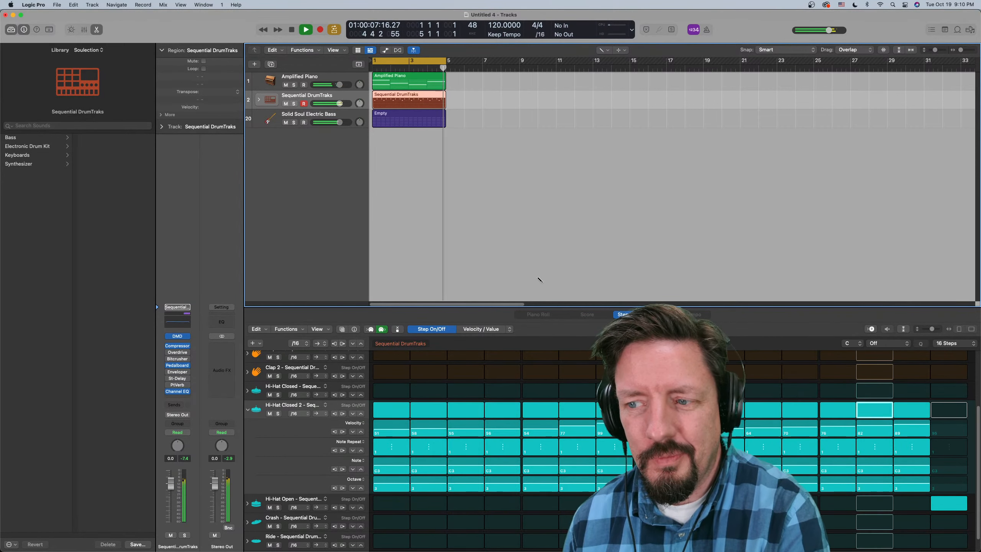
pyautogui.press('space')
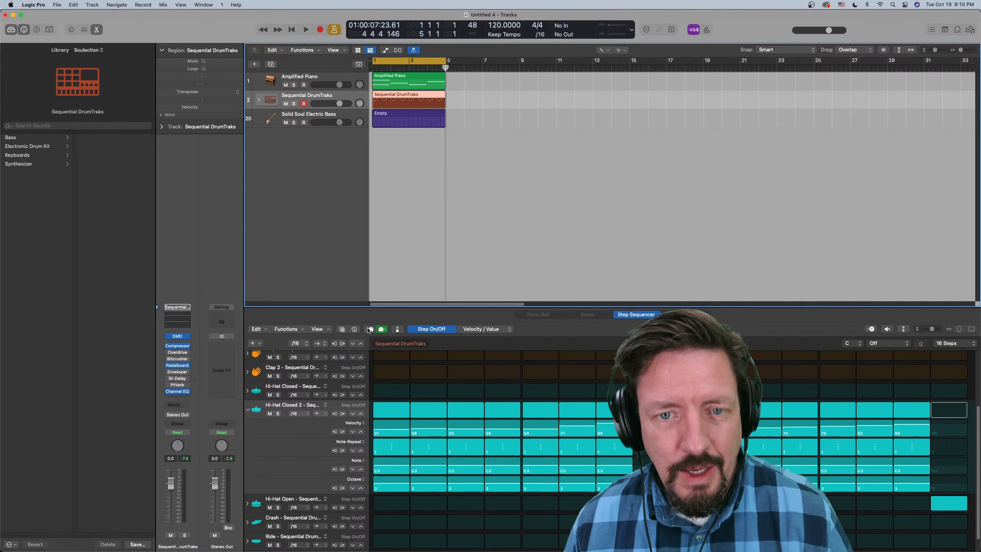
# - Add an empty software instrument track below the Solid Soul Electric Bass track and turn on step recording for it
pyautogui.click(300, 113)
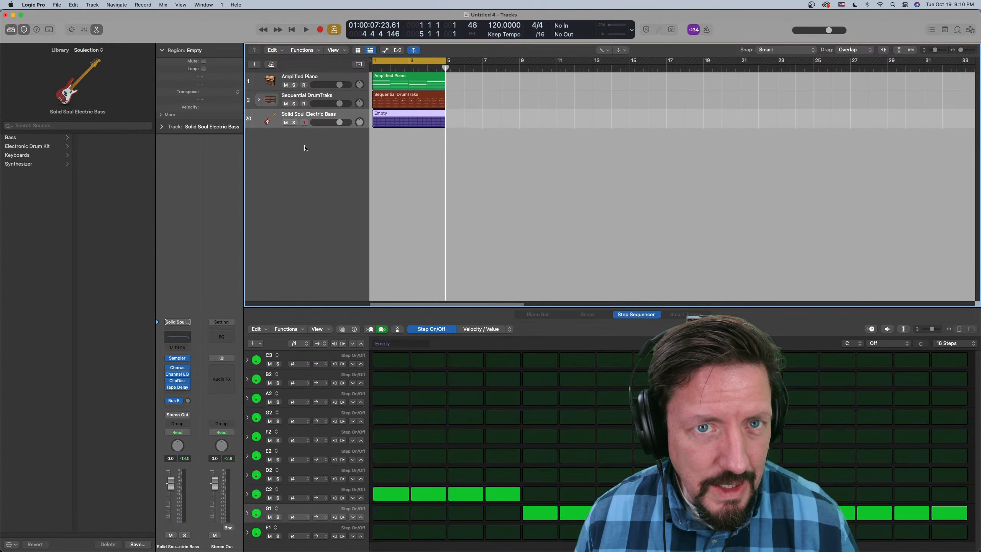
pyautogui.doubleClick(341, 159)
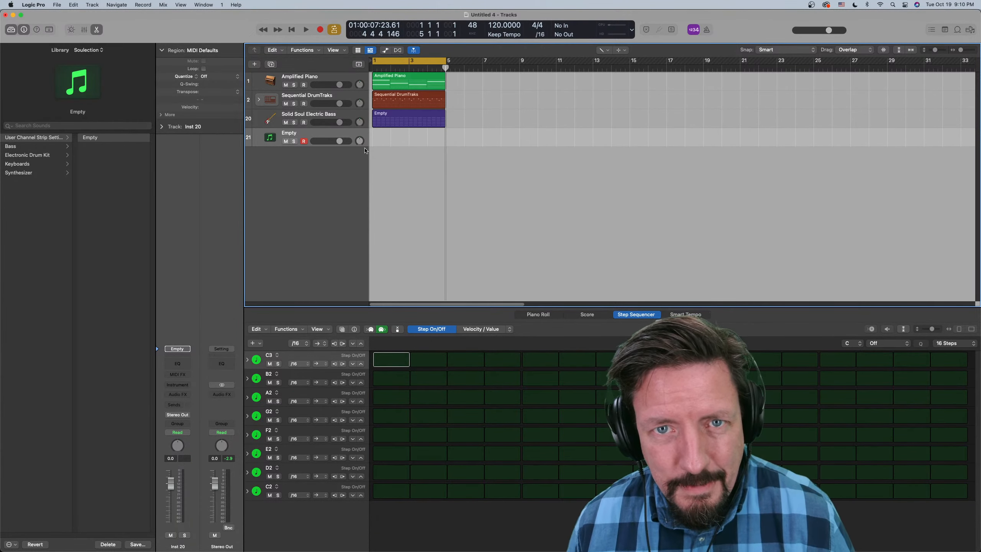
pyautogui.click(370, 329)
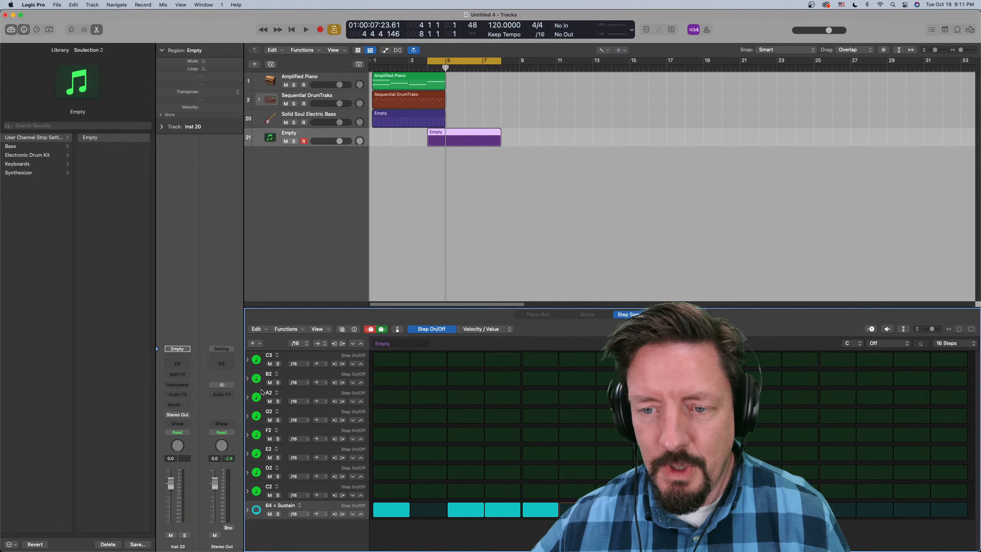
# - Clear all the unwanted recorded steps from the 64 = Sustain row
pyautogui.press('Left')
pyautogui.press('Delete')
pyautogui.press('Left')
pyautogui.press('Delete')
pyautogui.press('Left')
pyautogui.press('Delete')
pyautogui.press('Left')
pyautogui.press('Left')
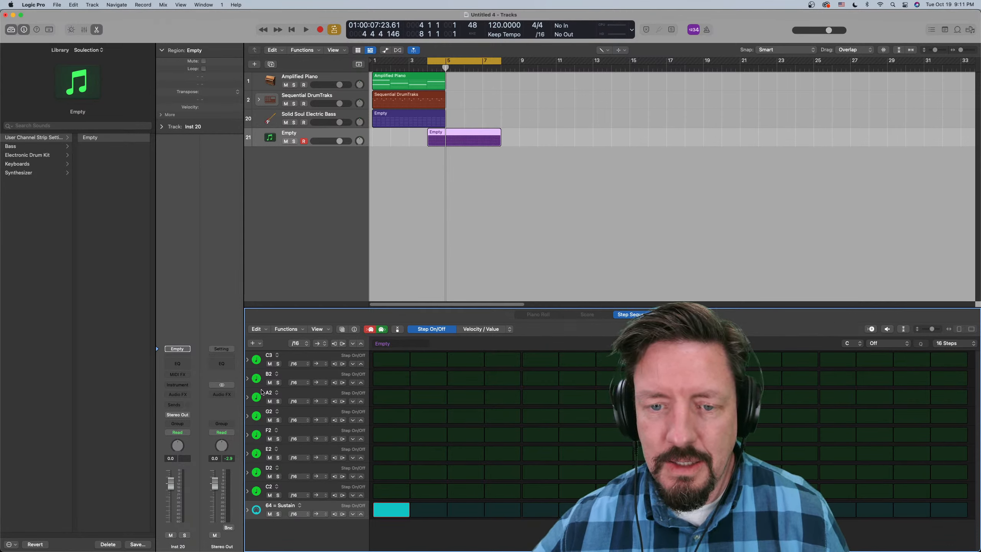
pyautogui.press('Delete')
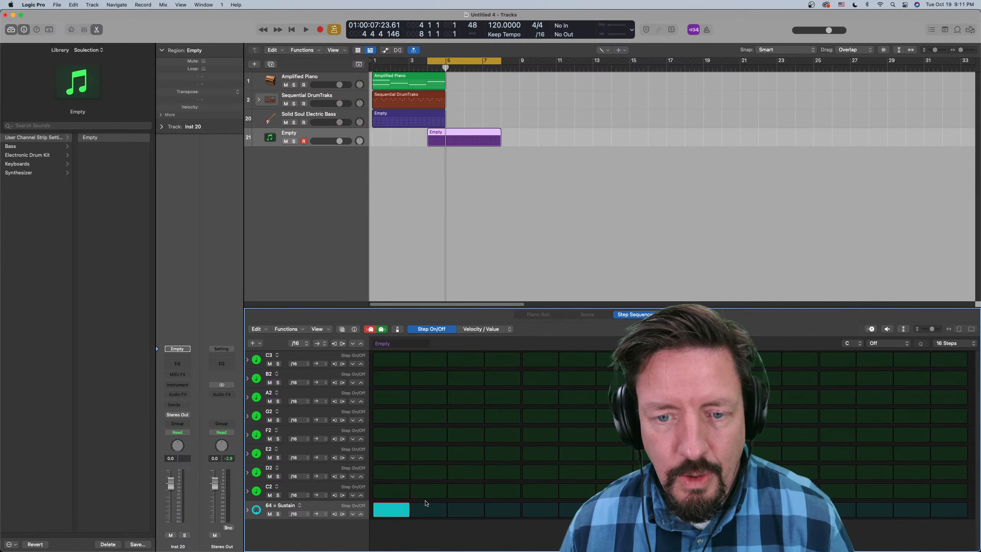
pyautogui.click(407, 507)
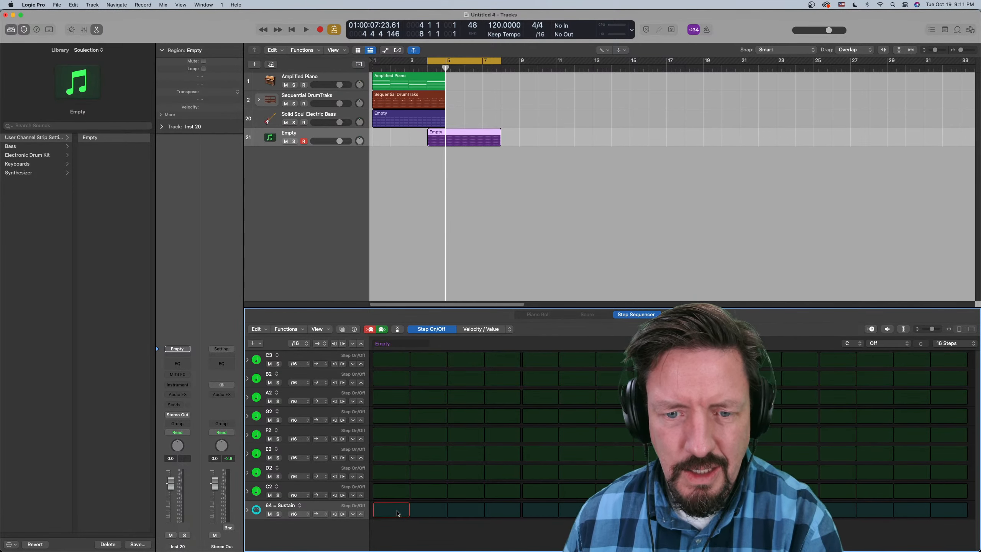
# - Draw one long tied step from the start of the 64 = Sustain row and clear it again
pyautogui.click(397, 513)
pyautogui.moveTo(399, 512); pyautogui.dragTo(503, 512)
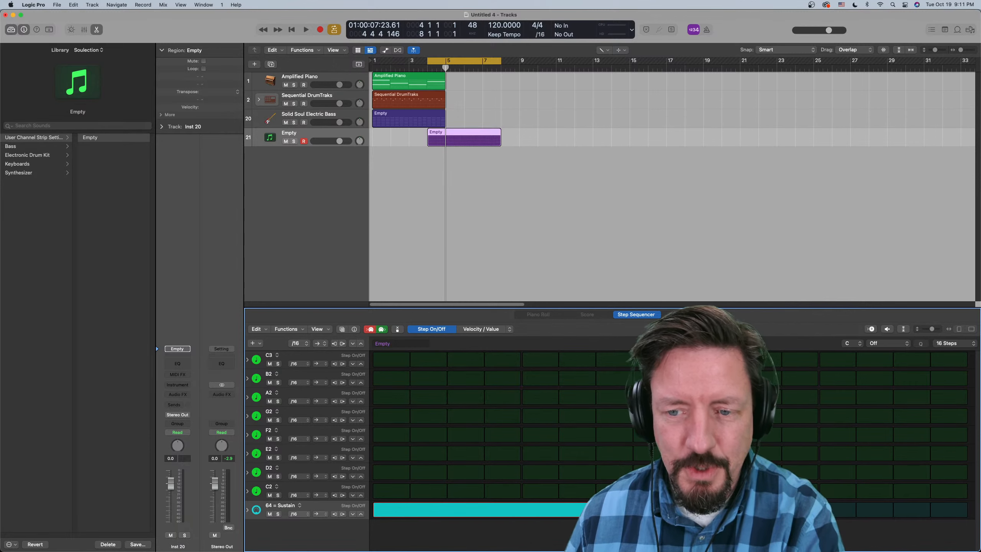
pyautogui.moveTo(506, 512)
pyautogui.mouseDown()
pyautogui.moveTo(402, 511)
pyautogui.moveTo(911, 511)
pyautogui.moveTo(377, 513)
pyautogui.mouseUp()
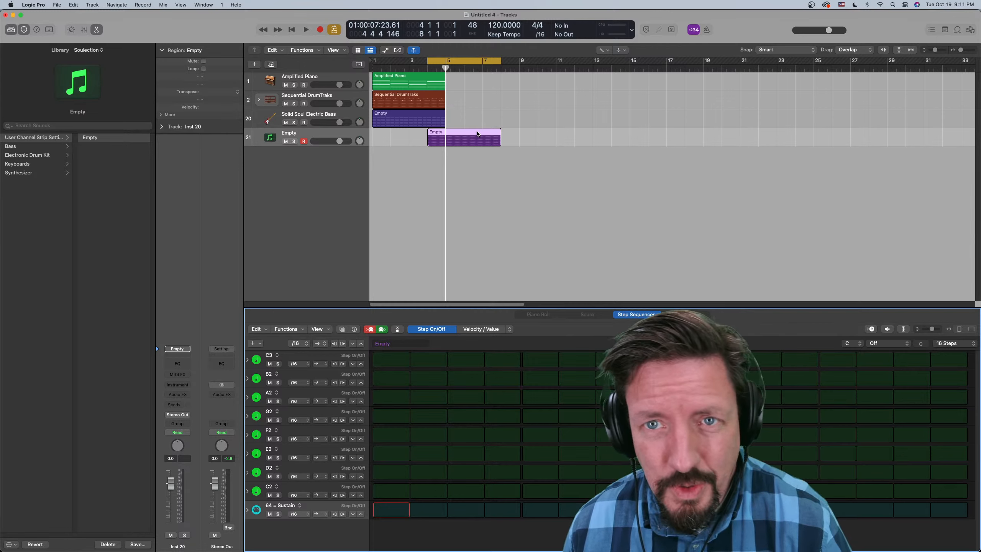
# - Move the new track's pattern region to bar 1 and load the Cutting Squares Synth Lead patch from the Synthesizer Lead sounds
pyautogui.moveTo(478, 134); pyautogui.dragTo(421, 136)
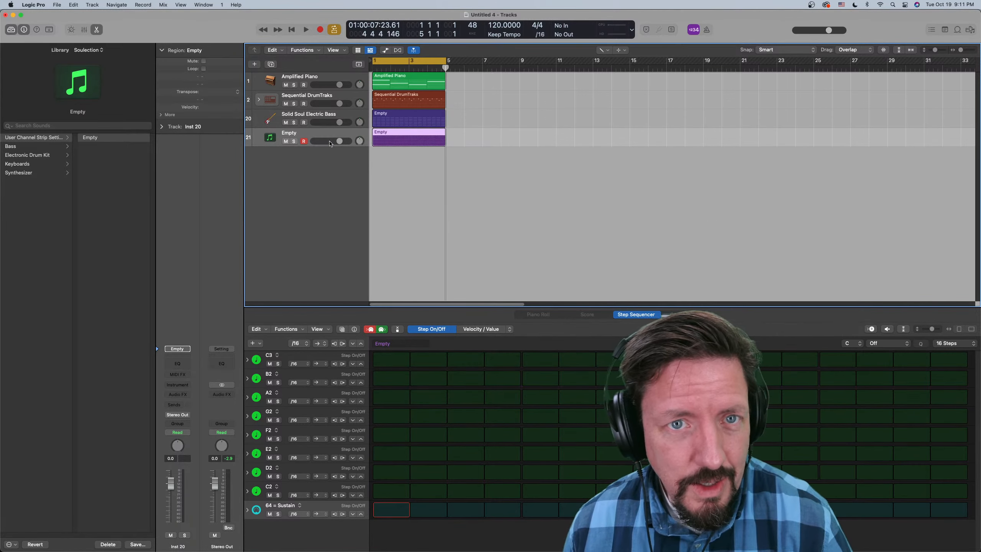
pyautogui.click(39, 173)
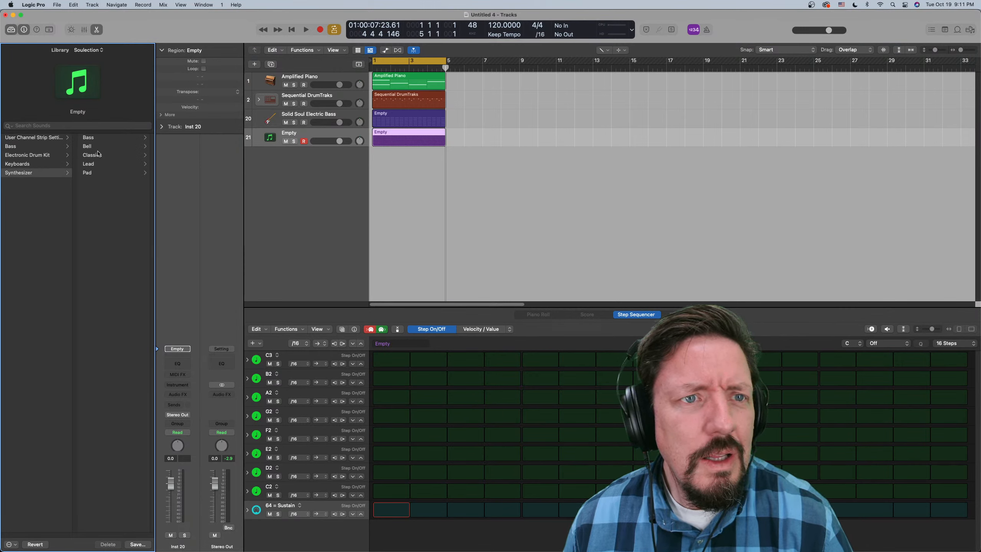
pyautogui.click(97, 165)
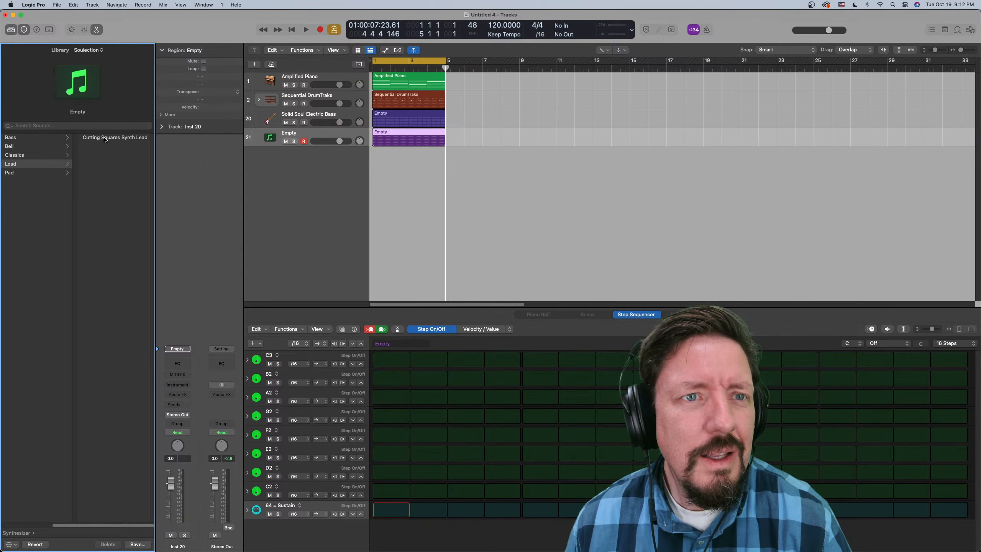
pyautogui.click(107, 139)
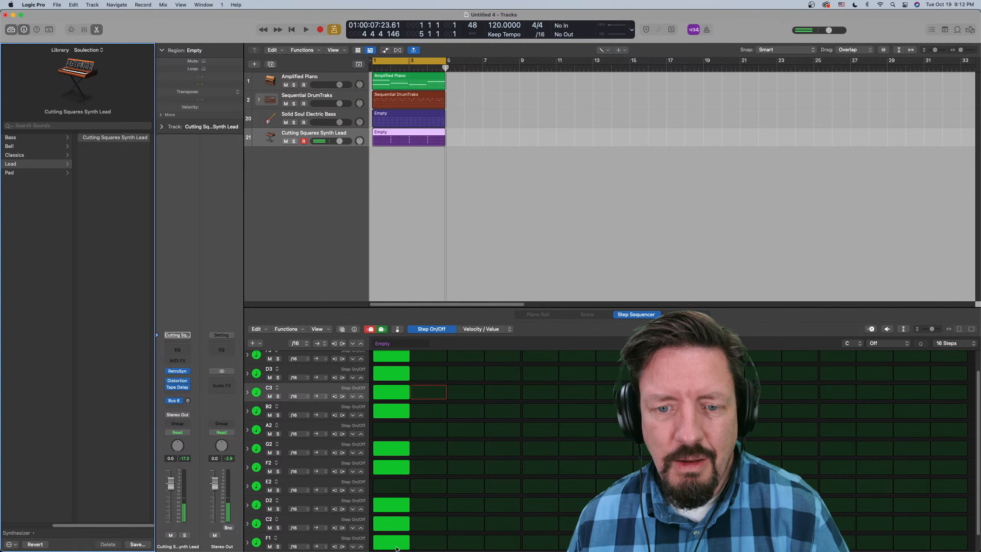
# - Clear the recorded notes on step 1 of the synth lead pattern and turn off step recording
pyautogui.moveTo(394, 546); pyautogui.dragTo(396, 354)
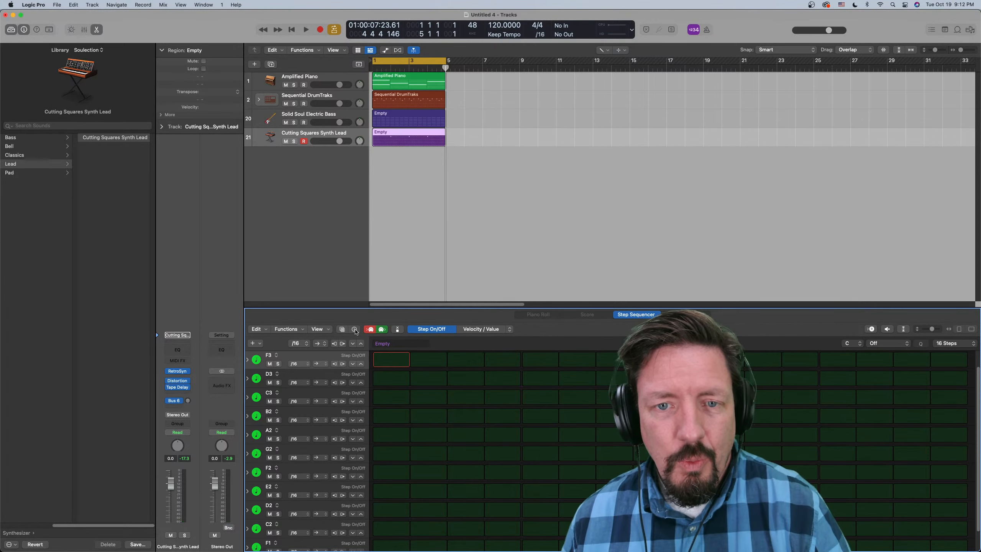
pyautogui.click(370, 329)
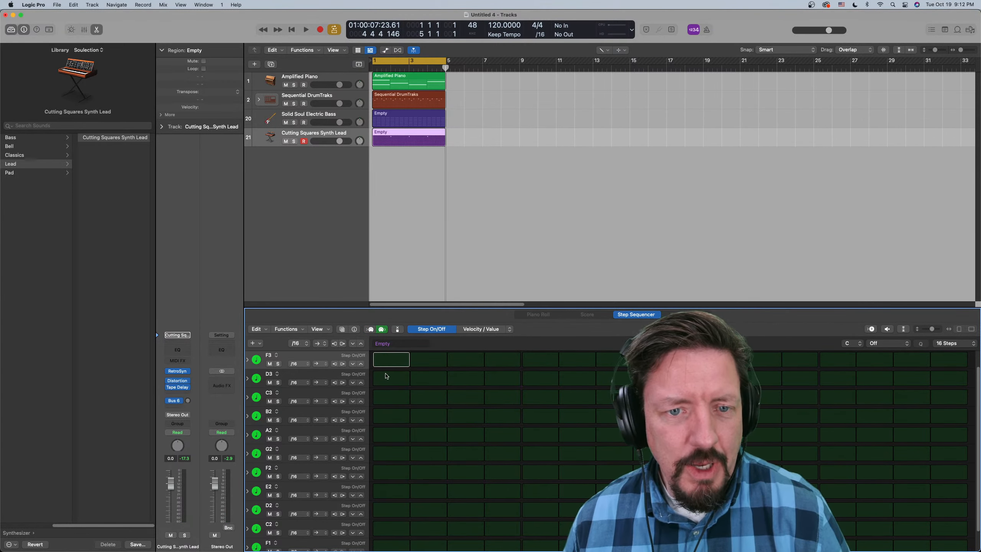
# - Enter a synth melody: C3 tied over steps 1–2, D3 over steps 3–4, C3, A2 and G2 on steps 5–7, followed by E2 and F2
pyautogui.click(394, 397)
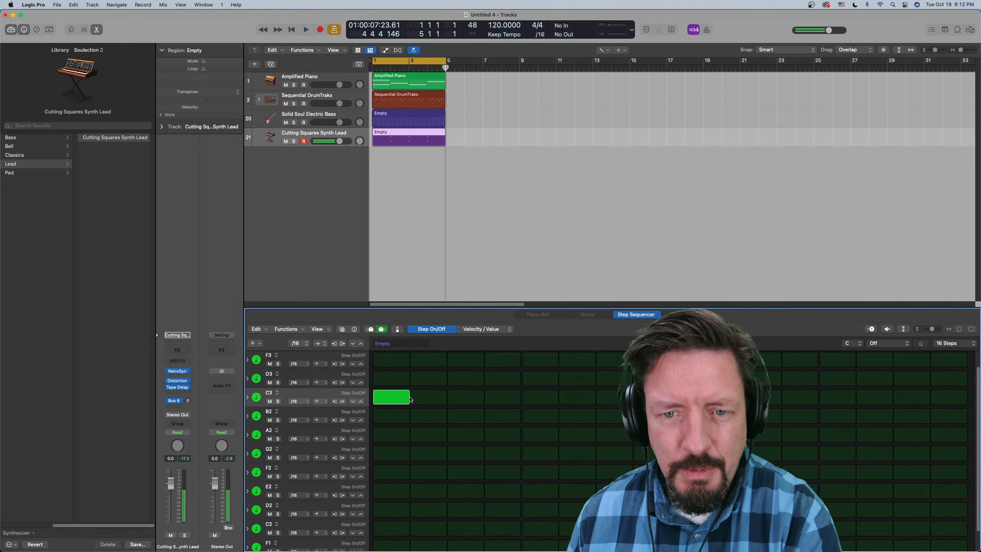
pyautogui.moveTo(408, 399); pyautogui.dragTo(438, 399)
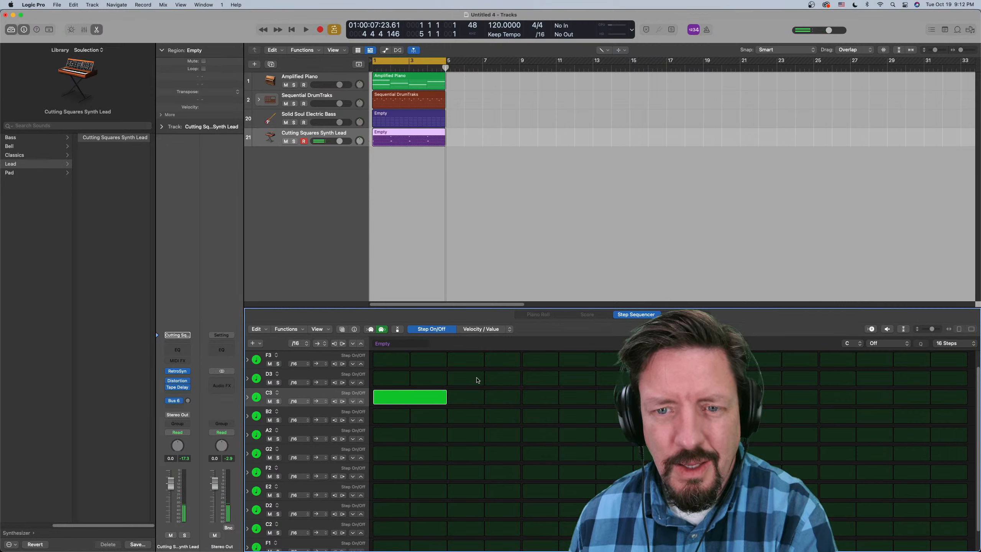
pyautogui.moveTo(463, 376); pyautogui.dragTo(503, 380)
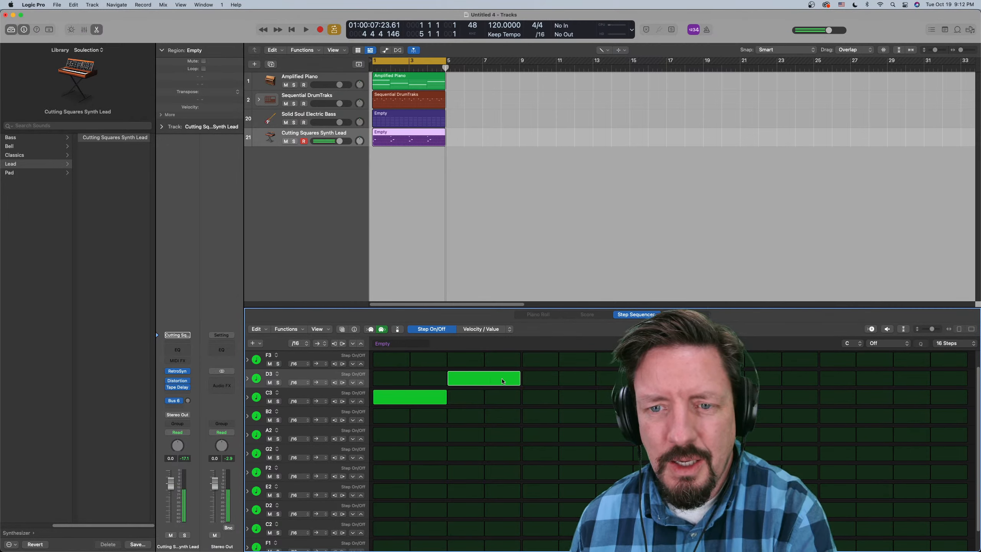
pyautogui.click(540, 397)
pyautogui.click(576, 432)
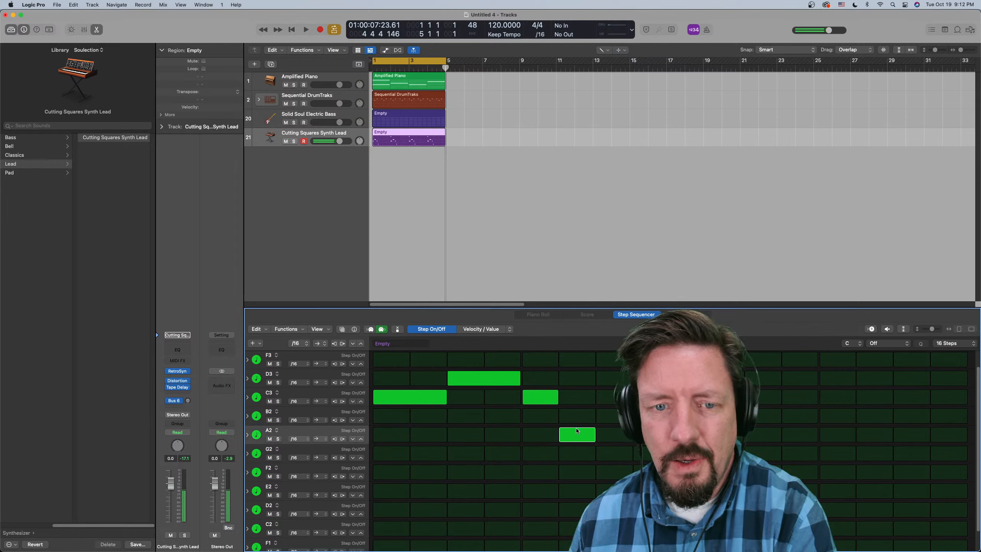
pyautogui.click(607, 454)
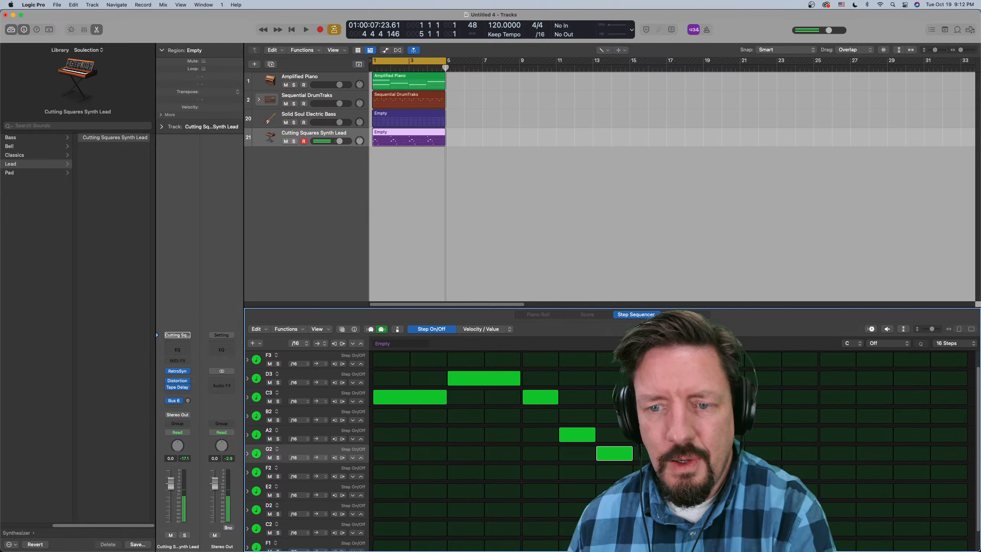
pyautogui.click(614, 491)
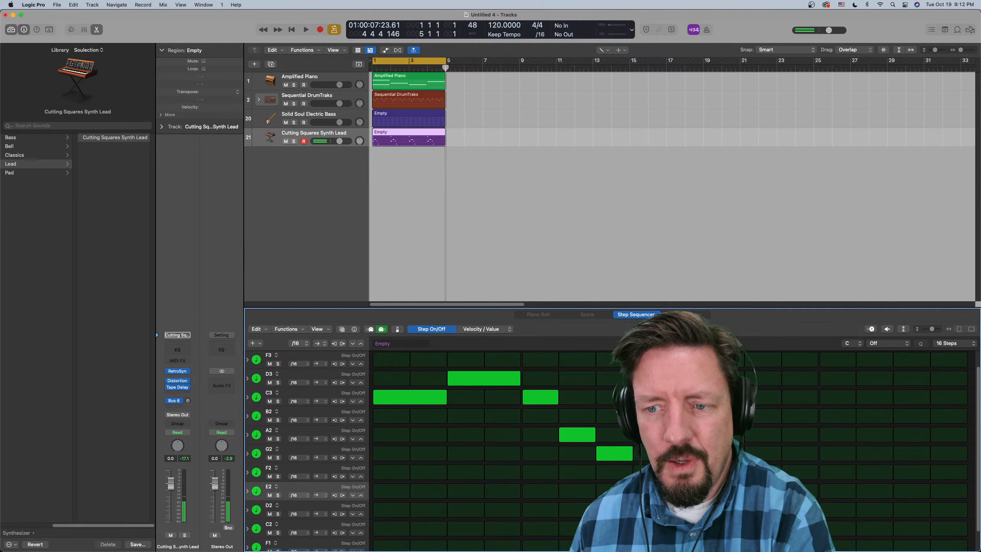
pyautogui.click(689, 472)
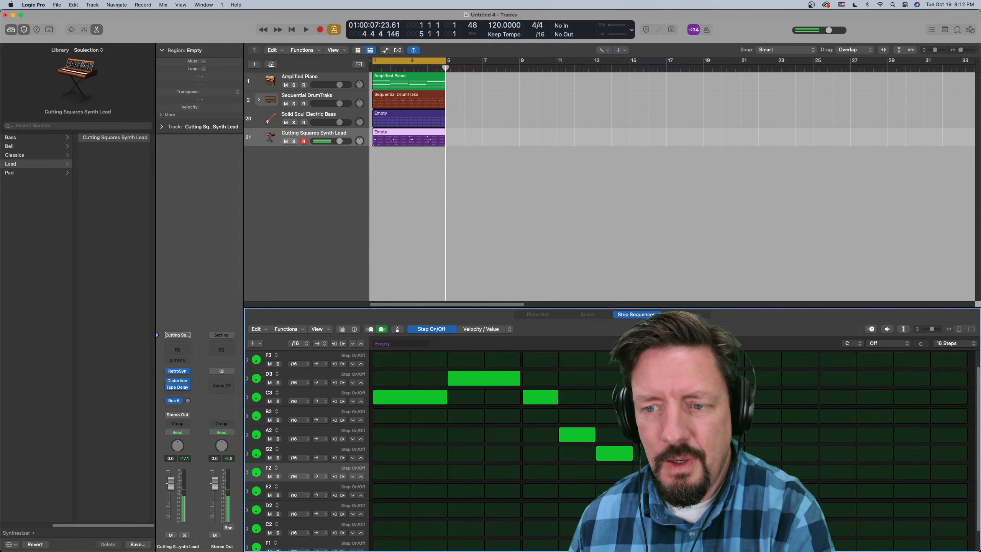
# - Play back the melody, extend the synth lead pattern to 48 steps and clear the repeated notes from step 17 onward
pyautogui.press('space')
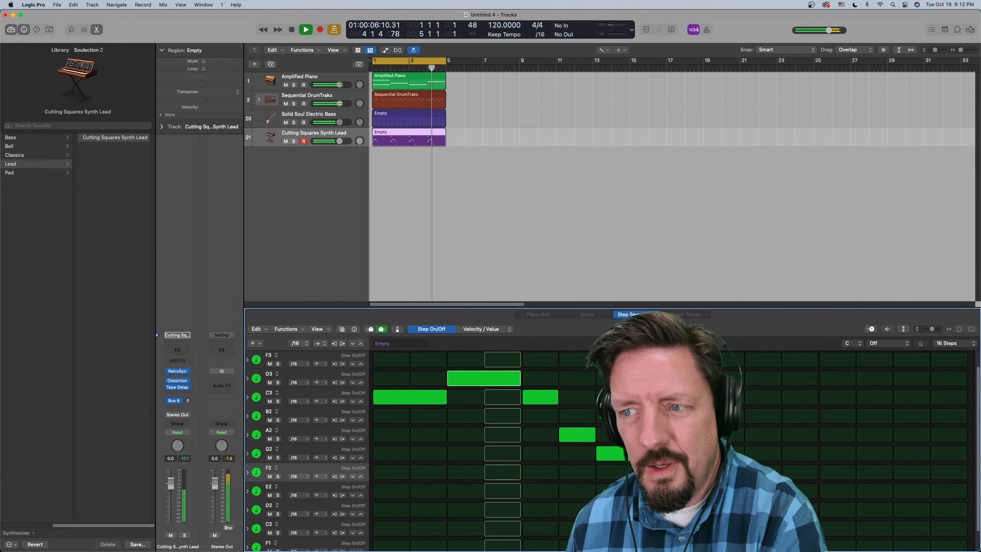
pyautogui.click(948, 343)
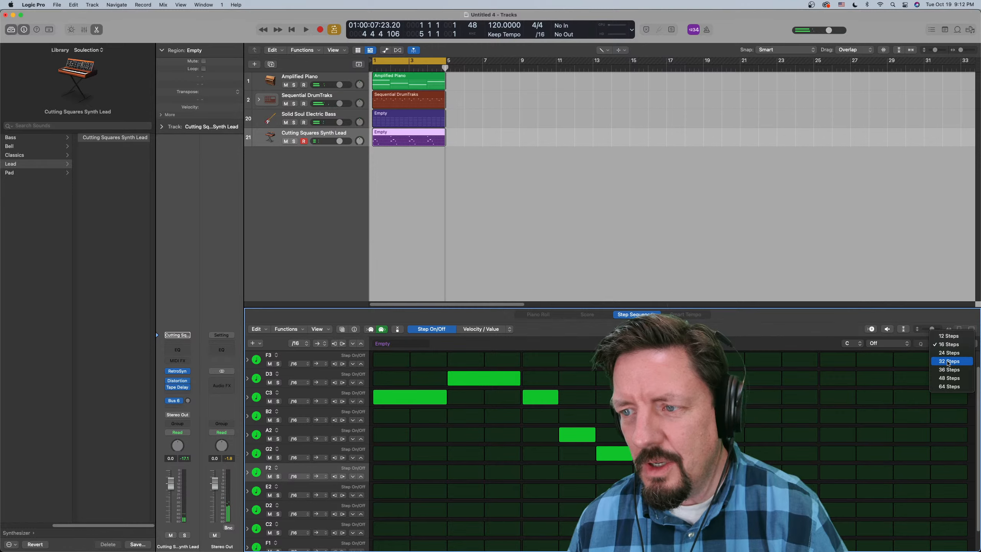
pyautogui.click(949, 378)
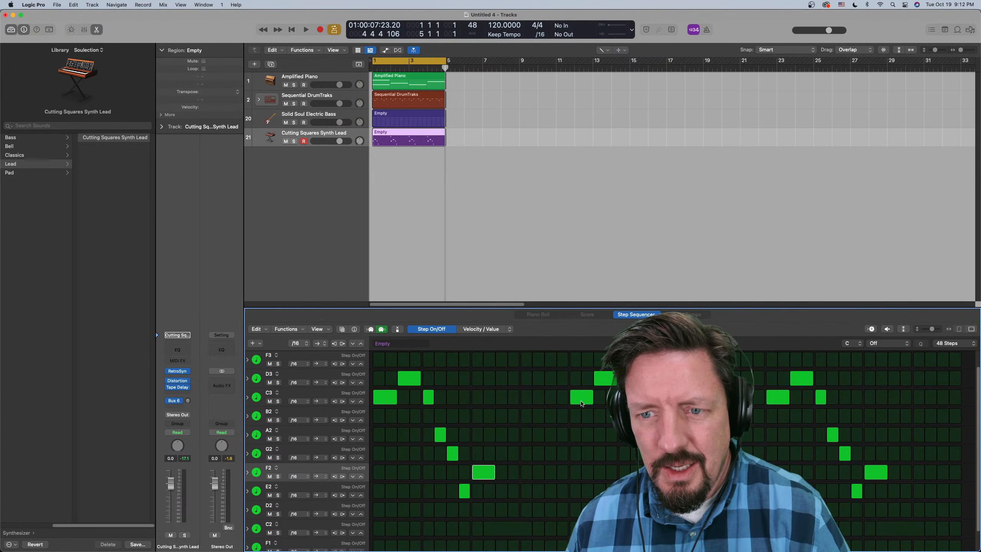
pyautogui.moveTo(582, 404)
pyautogui.mouseDown()
pyautogui.moveTo(604, 378)
pyautogui.moveTo(642, 435)
pyautogui.moveTo(631, 398)
pyautogui.moveTo(668, 491)
pyautogui.mouseUp()
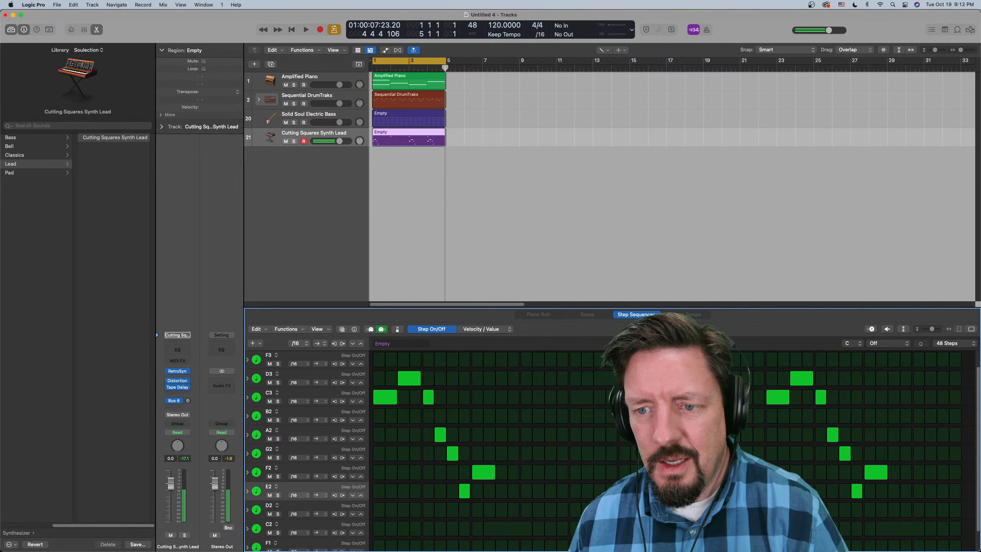
pyautogui.moveTo(804, 381)
pyautogui.mouseDown()
pyautogui.moveTo(778, 398)
pyautogui.moveTo(845, 474)
pyautogui.moveTo(869, 463)
pyautogui.moveTo(820, 432)
pyautogui.mouseUp()
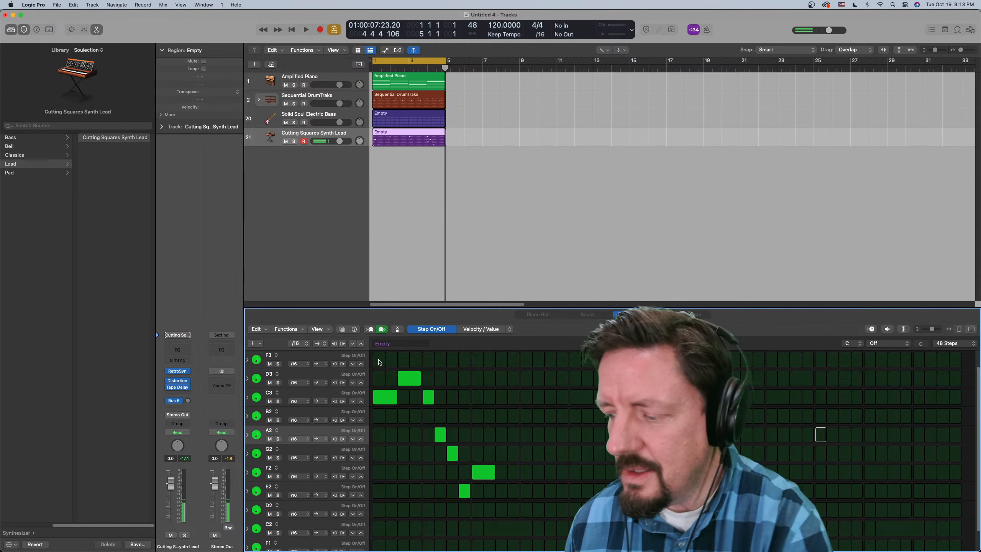
# - Add B2 tied over steps 11–12 and F3 tied over steps 13–16 to the synth melody, auditioning it before and after
pyautogui.press('space')
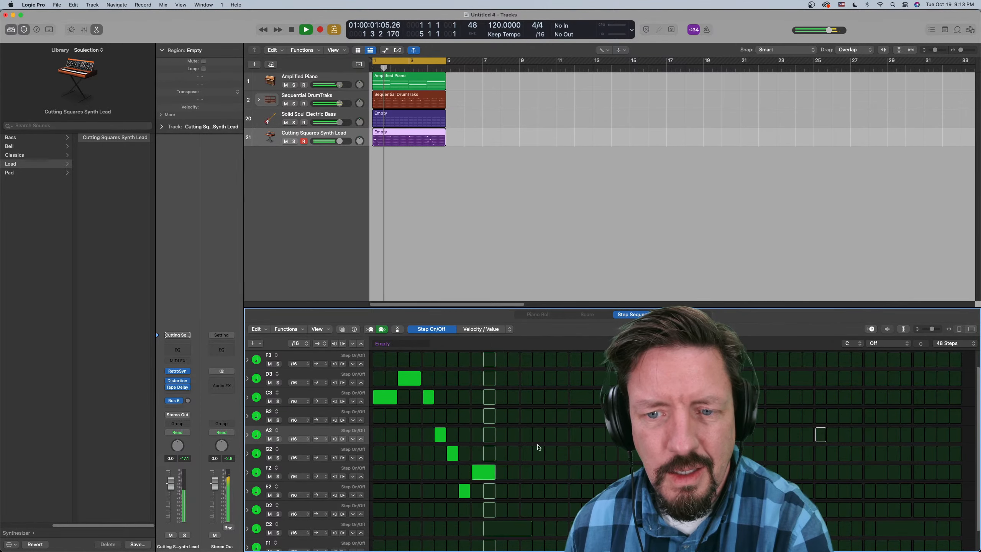
pyautogui.press('space')
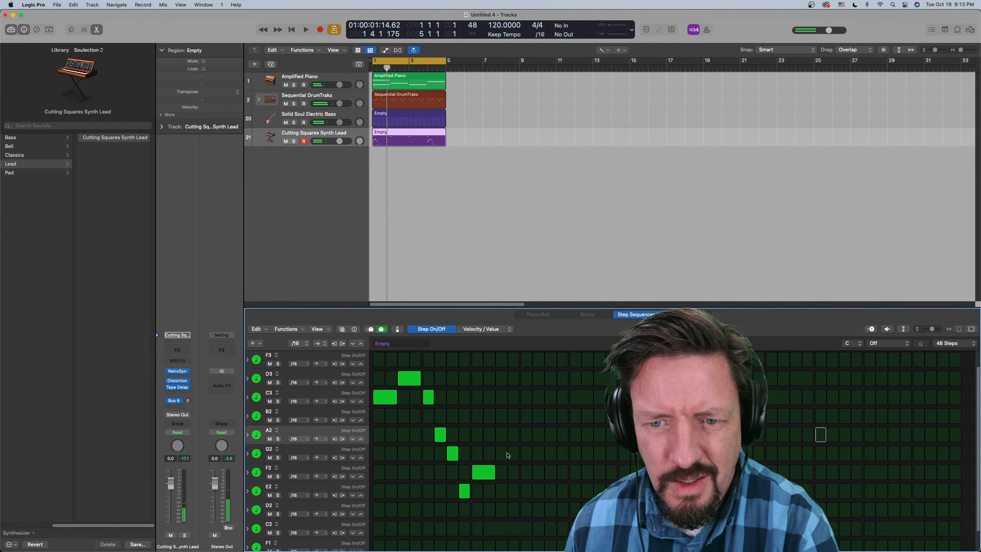
pyautogui.moveTo(502, 417); pyautogui.dragTo(514, 420)
pyautogui.moveTo(529, 363); pyautogui.dragTo(560, 362)
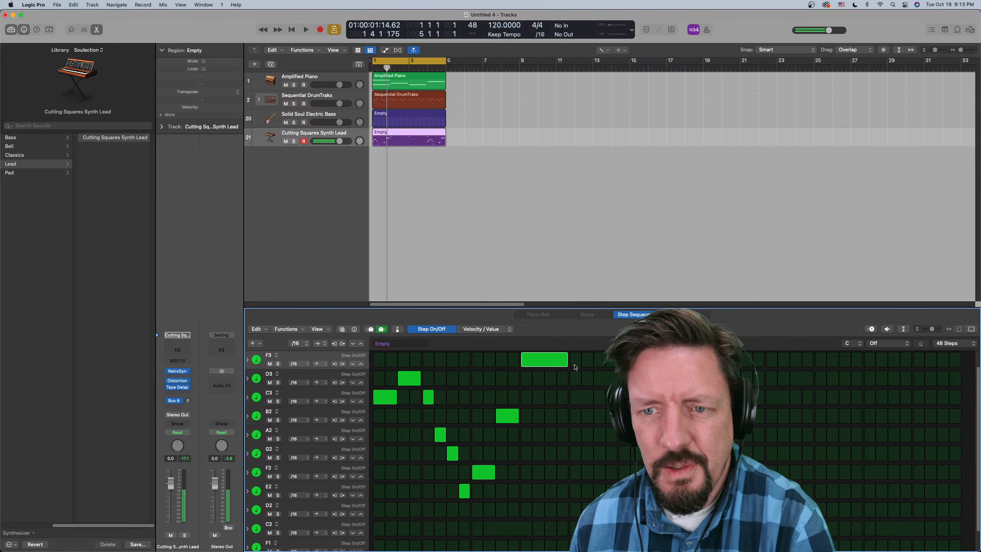
pyautogui.press('space')
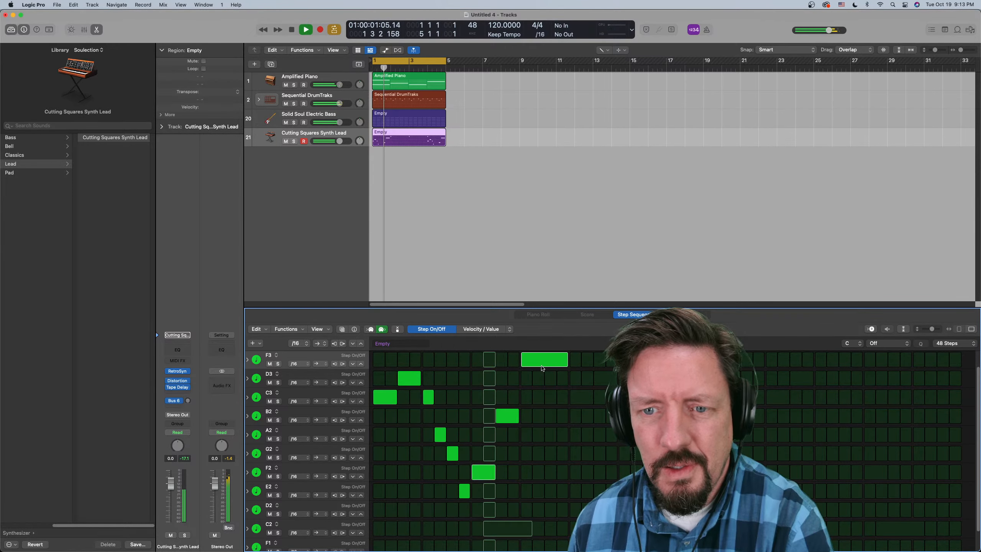
pyautogui.press('space')
# - Replace the B2 note on steps 11–12 with A2 on step 11 and C3 on step 12, and play it back
pyautogui.click(504, 416)
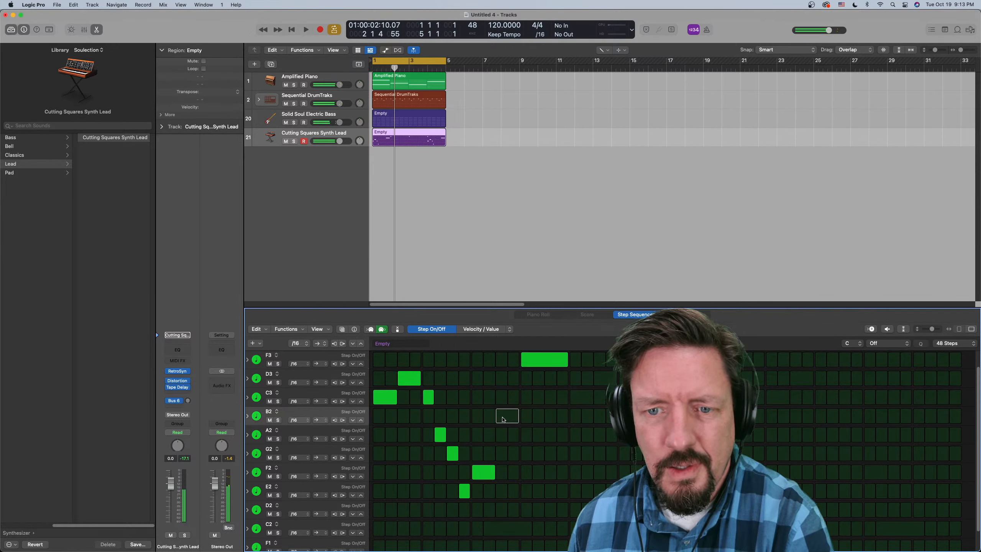
pyautogui.click(503, 421)
pyautogui.click(501, 435)
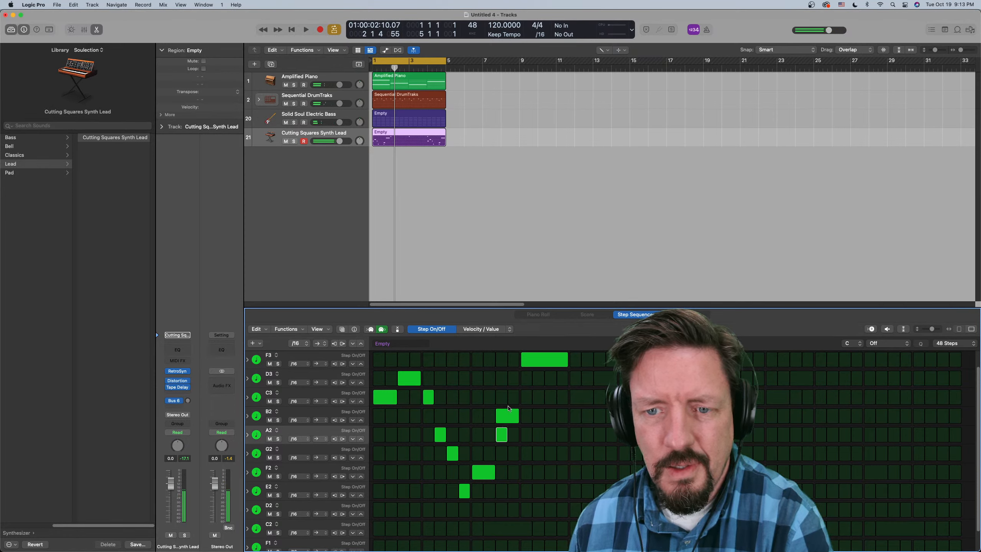
pyautogui.click(513, 398)
pyautogui.click(507, 416)
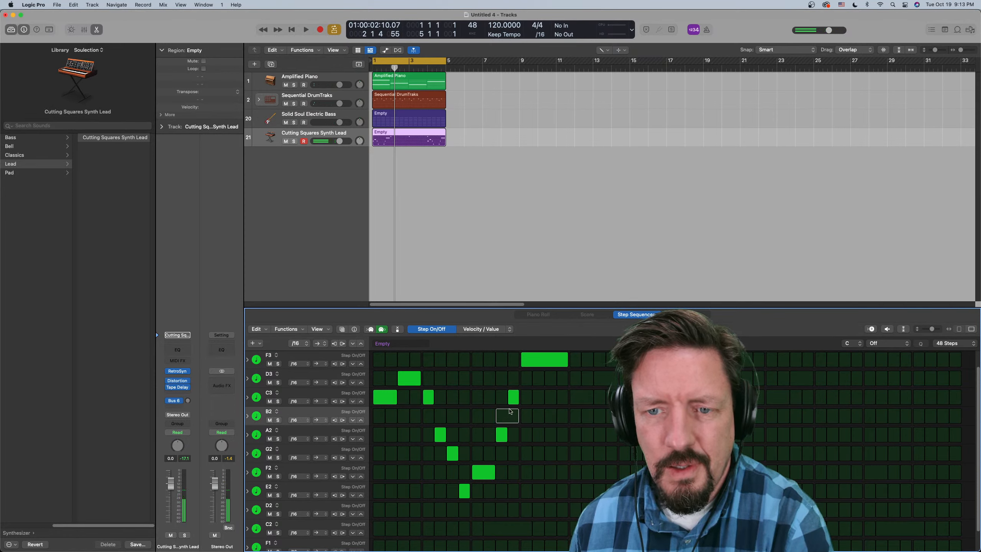
pyautogui.press('space')
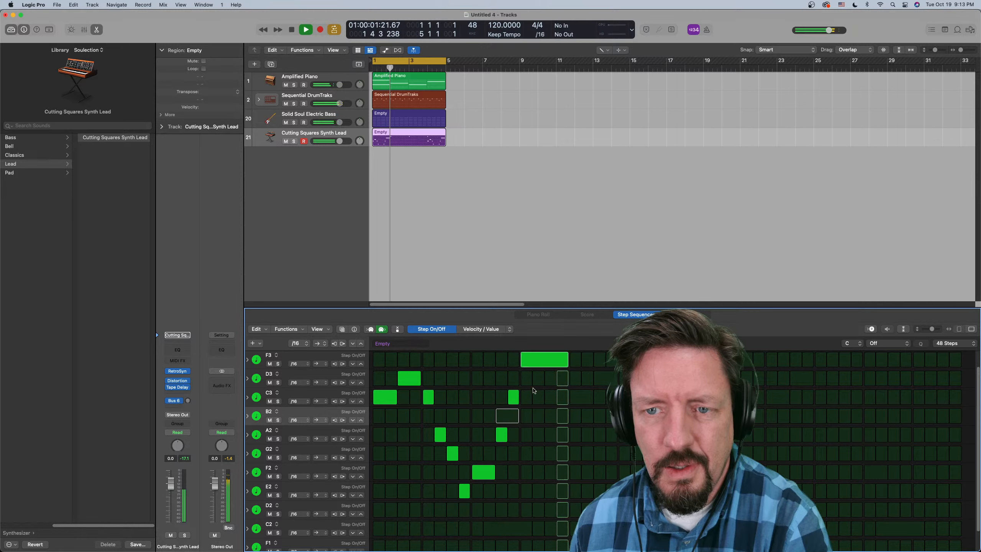
pyautogui.press('space')
# - Clear the repeated G3 notes on steps 17 and 33, replace F3 with G3 tied over steps 13–16, and play it back
pyautogui.scroll(1, 537, 377)
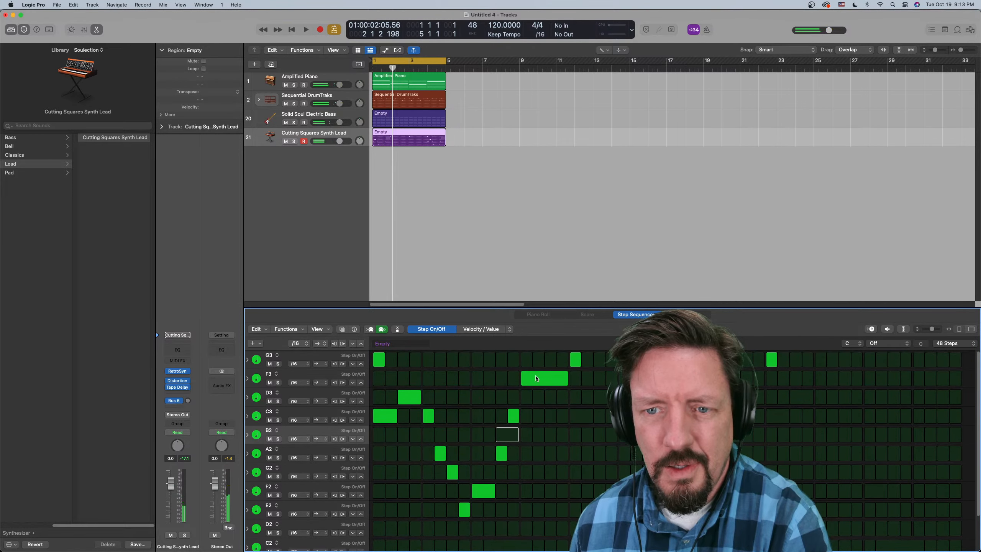
pyautogui.click(575, 361)
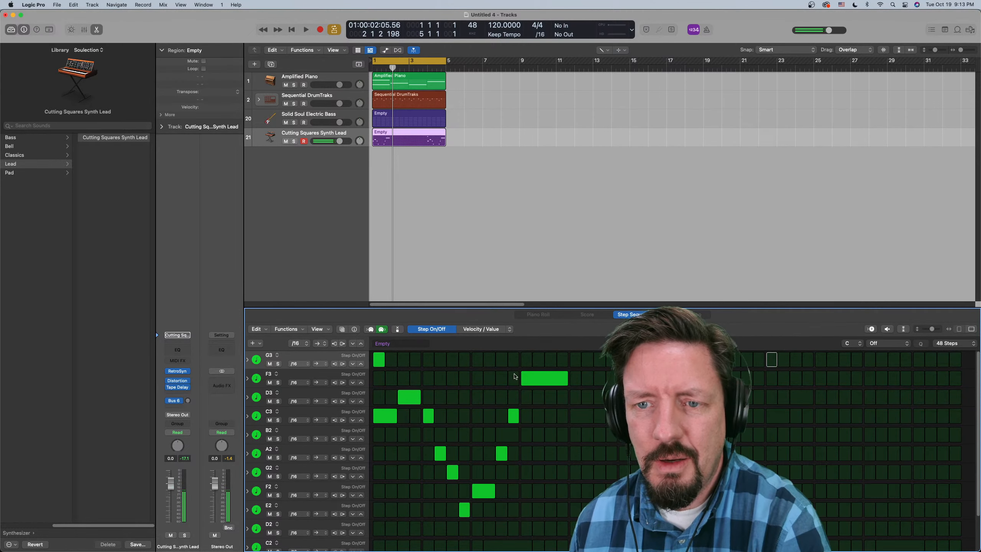
pyautogui.click(527, 360)
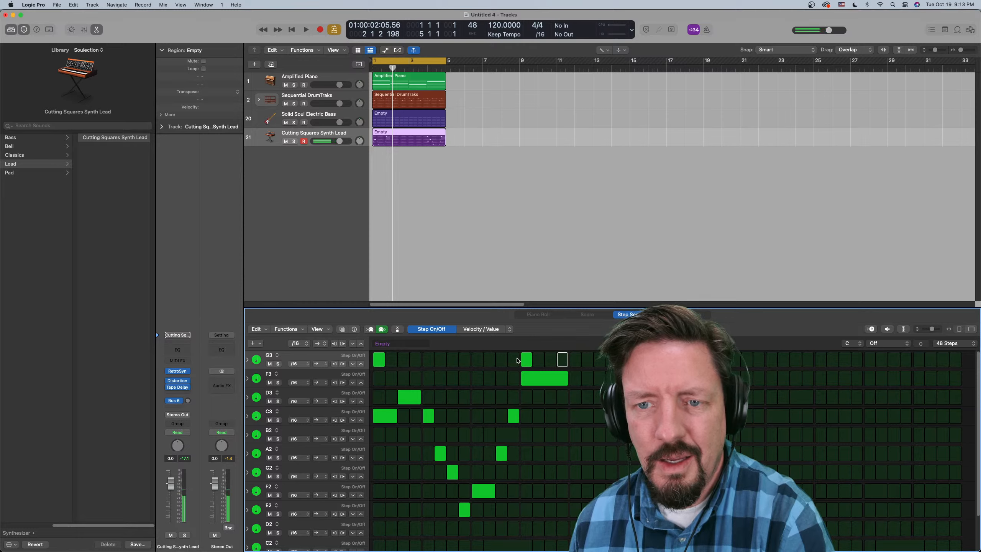
pyautogui.moveTo(526, 360); pyautogui.dragTo(565, 364)
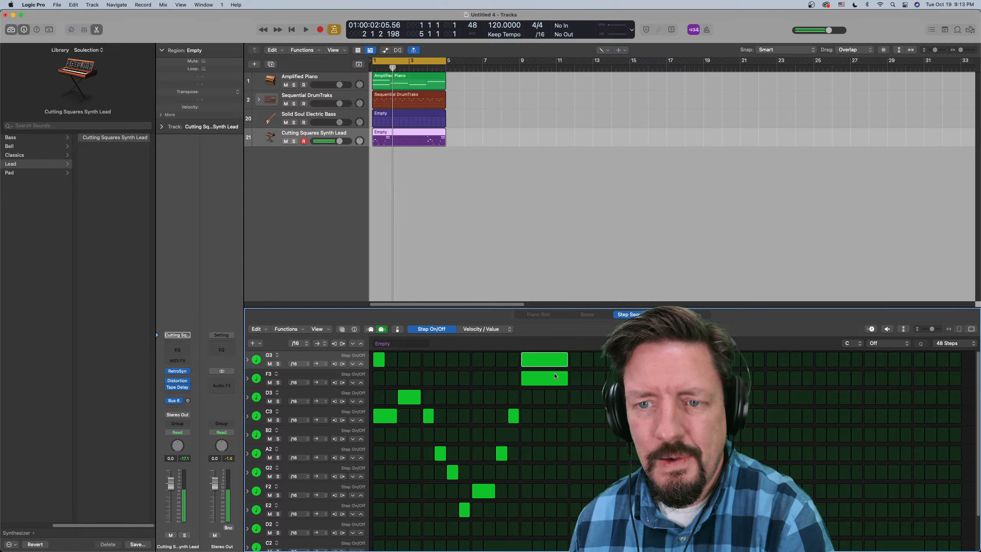
pyautogui.click(555, 376)
pyautogui.press('space')
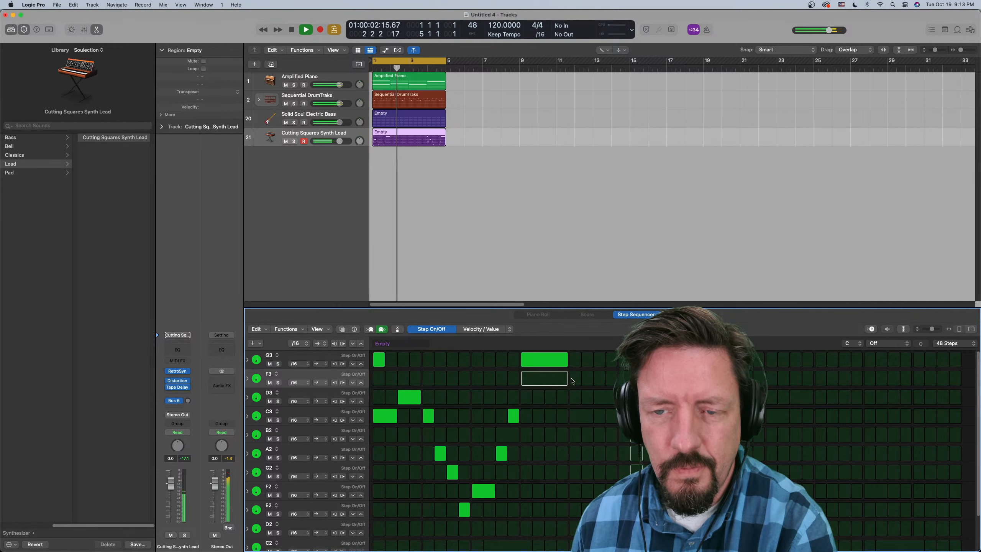
pyautogui.press('space')
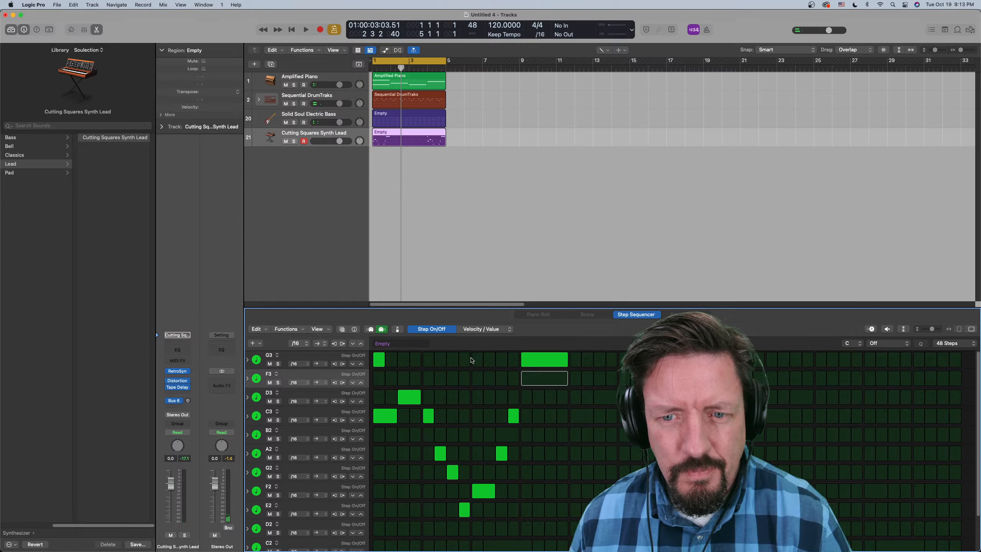
# - Shorten the synth lead pattern to 16 steps and play the loop
pyautogui.click(945, 343)
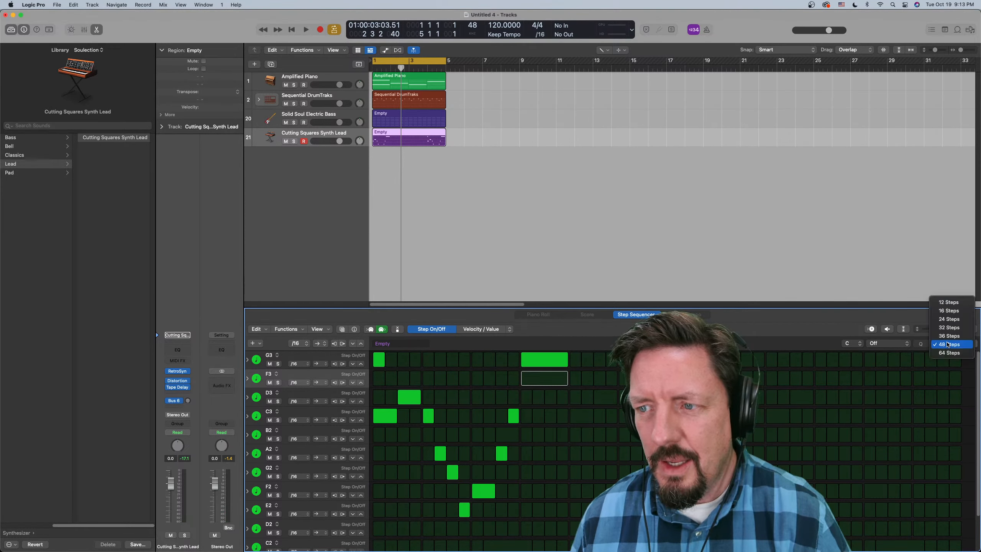
pyautogui.click(948, 310)
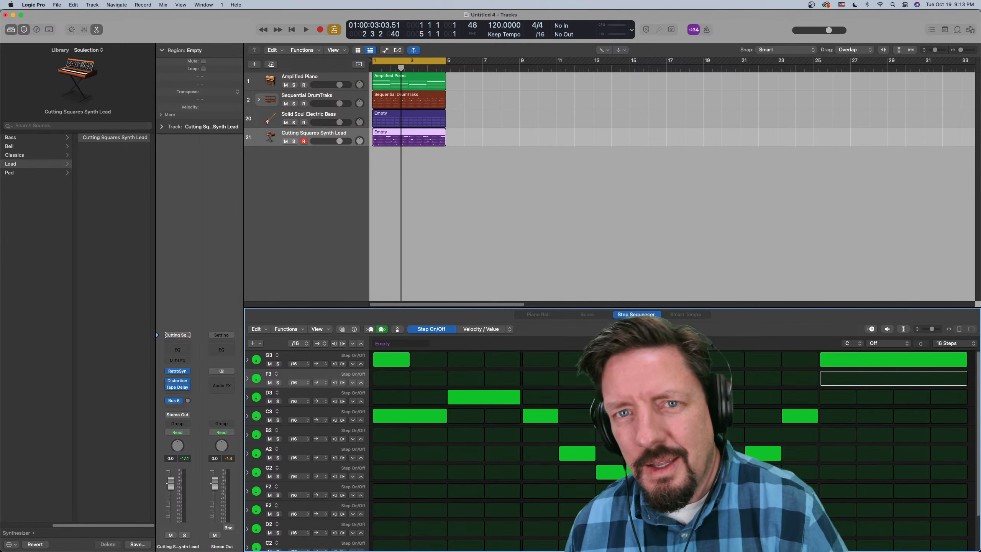
pyautogui.hotkey('shift', 'Return')
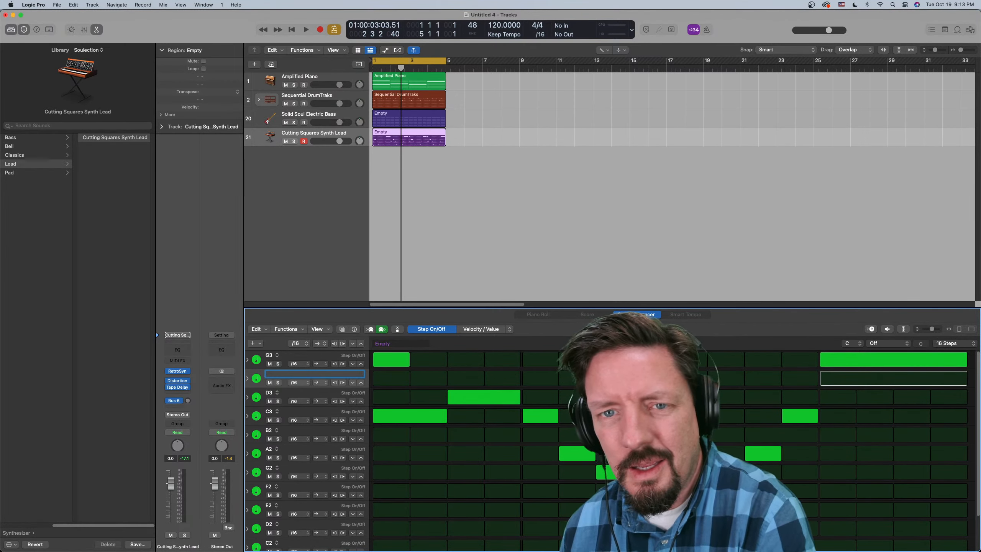
pyautogui.press('Escape')
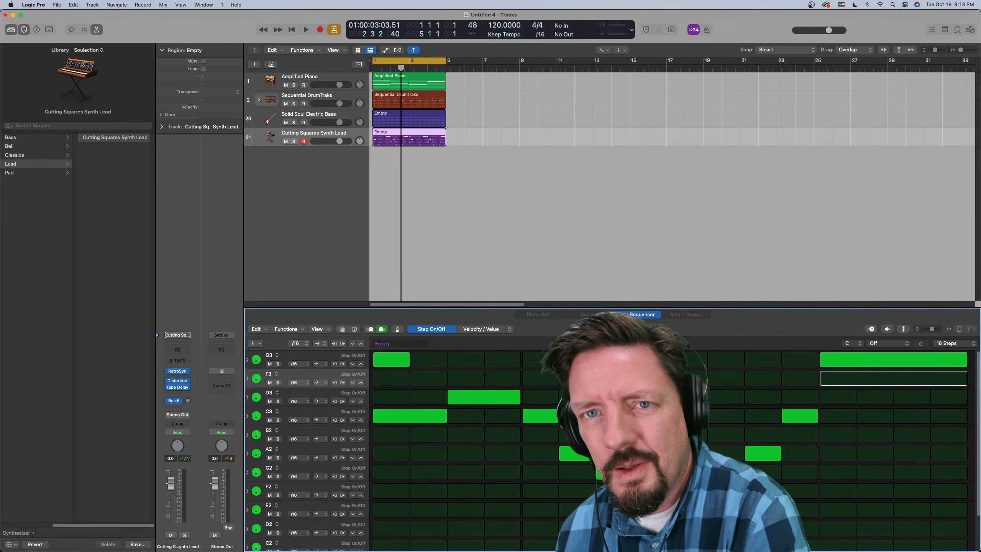
pyautogui.click(428, 242)
pyautogui.press('space')
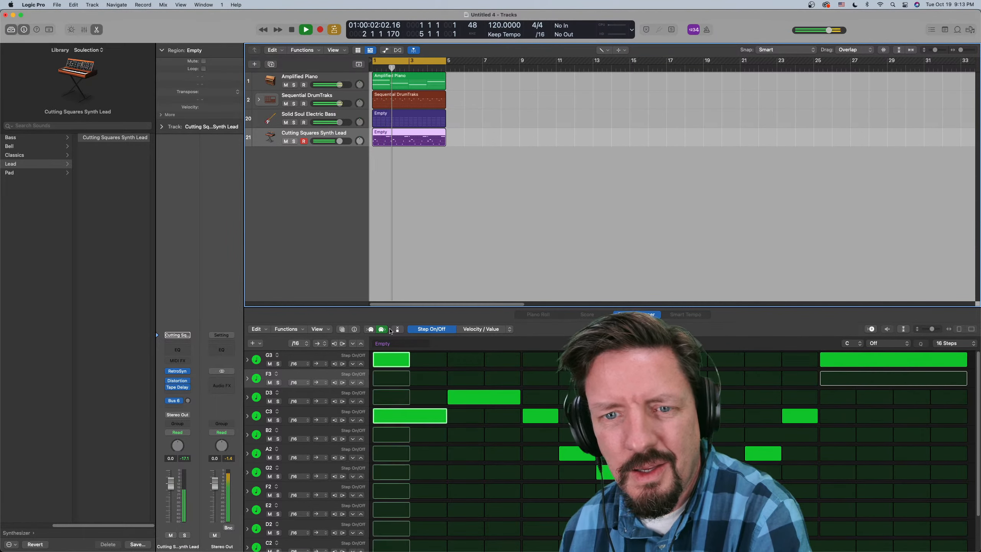
# - Try the melody without G3 on step 1, restore that note, and clear C3 on step 1, auditioning from the start
pyautogui.click(392, 365)
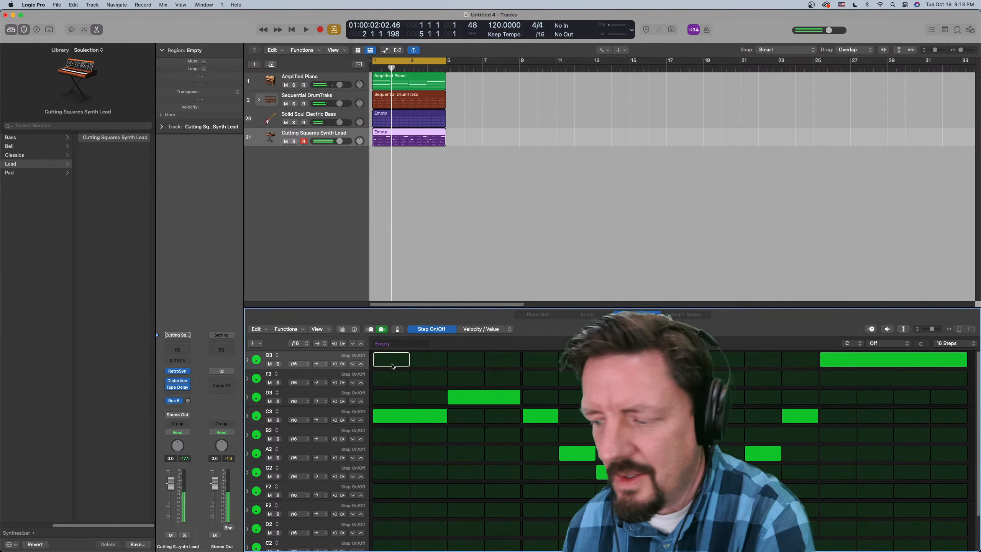
pyautogui.press('space')
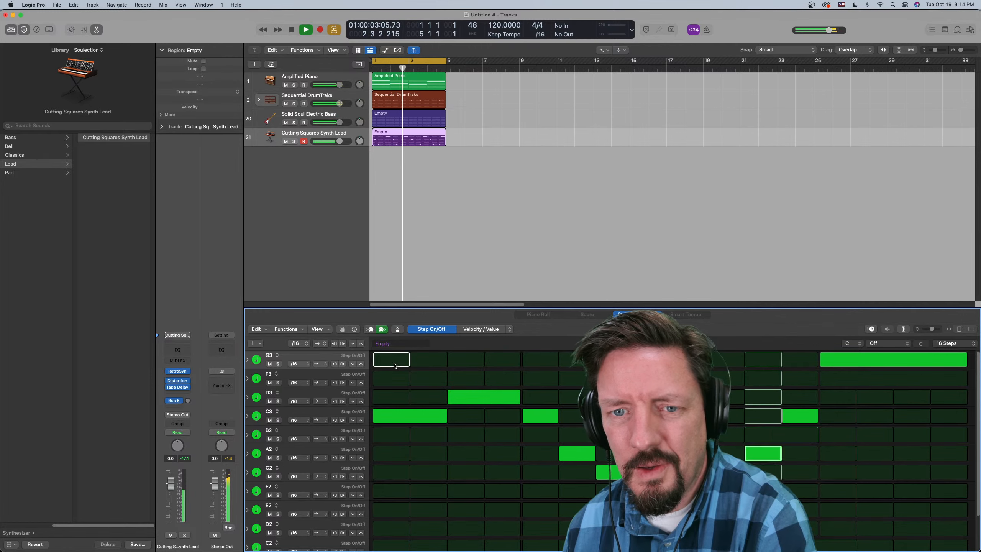
pyautogui.click(386, 421)
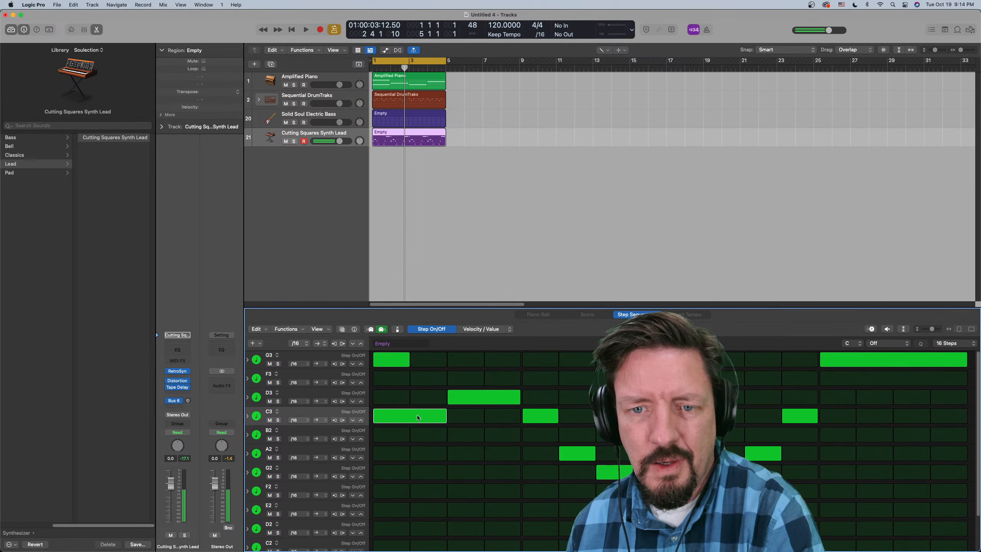
pyautogui.click(400, 416)
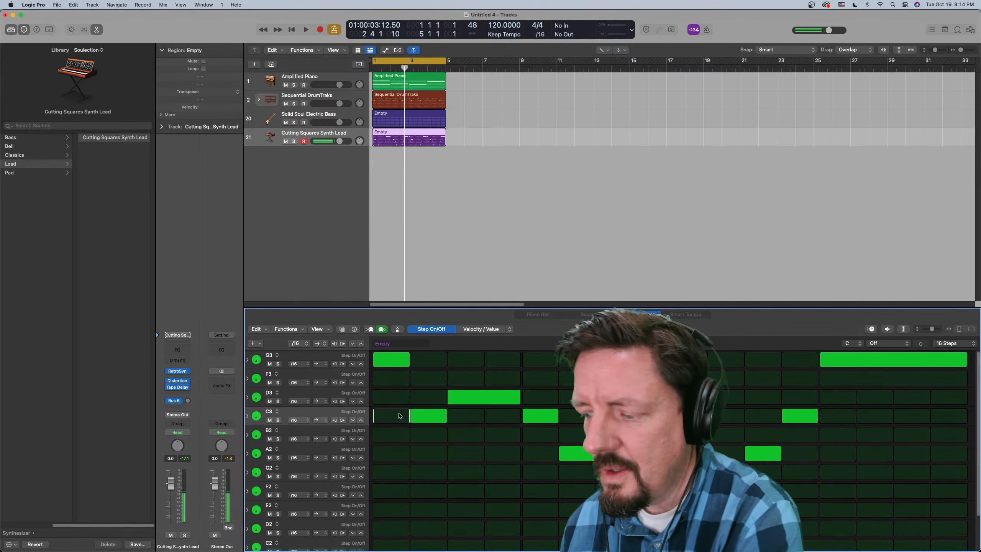
pyautogui.press('Return')
pyautogui.click(466, 175)
pyautogui.press('space')
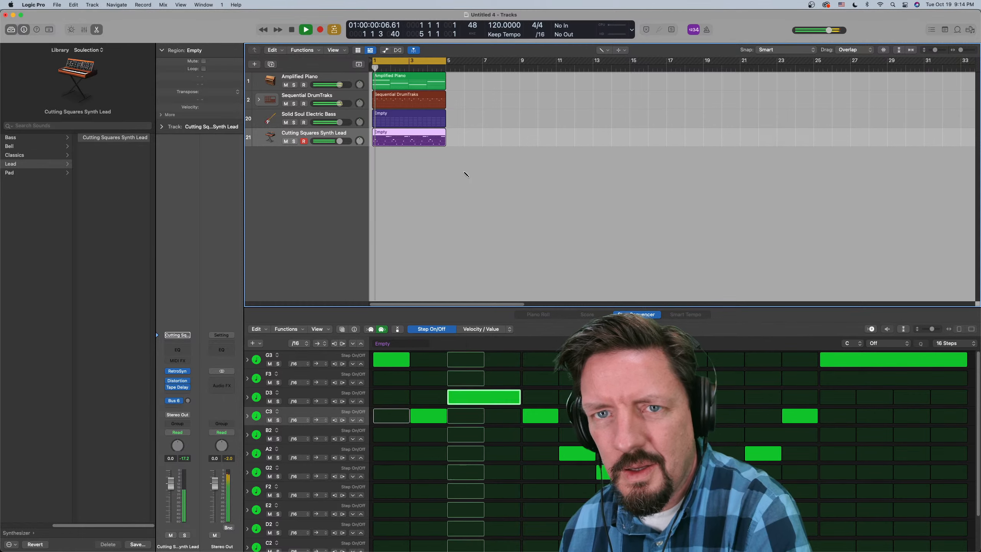
pyautogui.press('space')
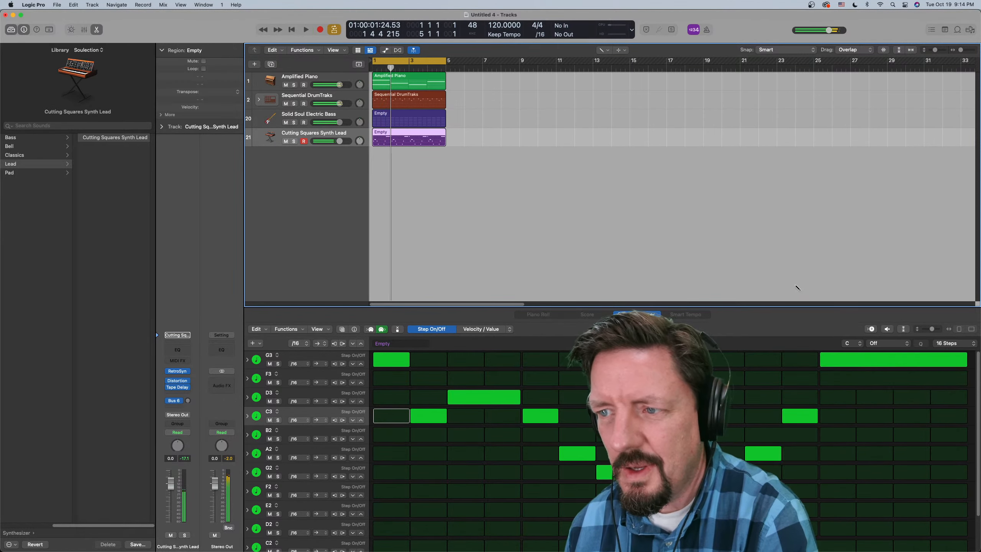
# - Set the synth lead pattern's length to 48 steps so the melody repeats, and turn on step recording
pyautogui.click(950, 343)
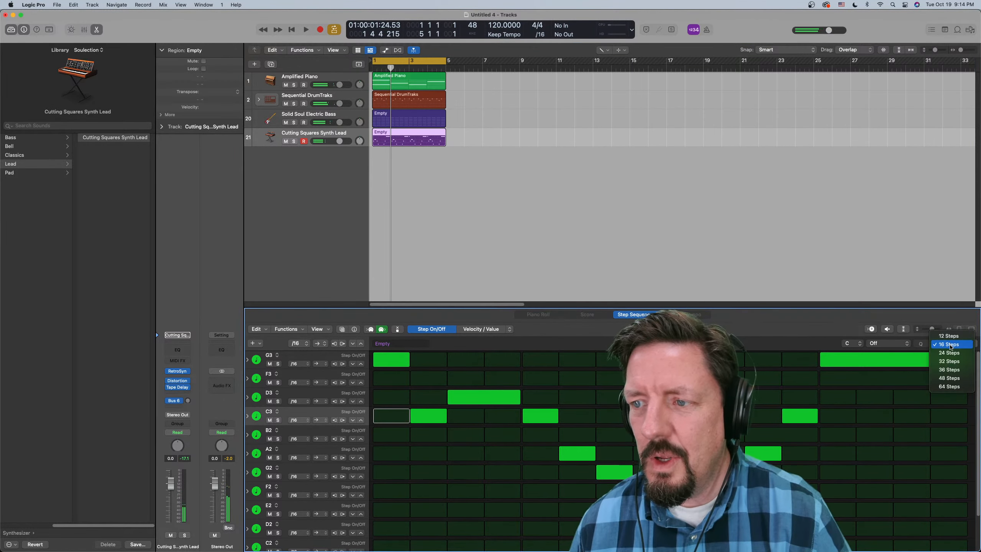
pyautogui.click(949, 377)
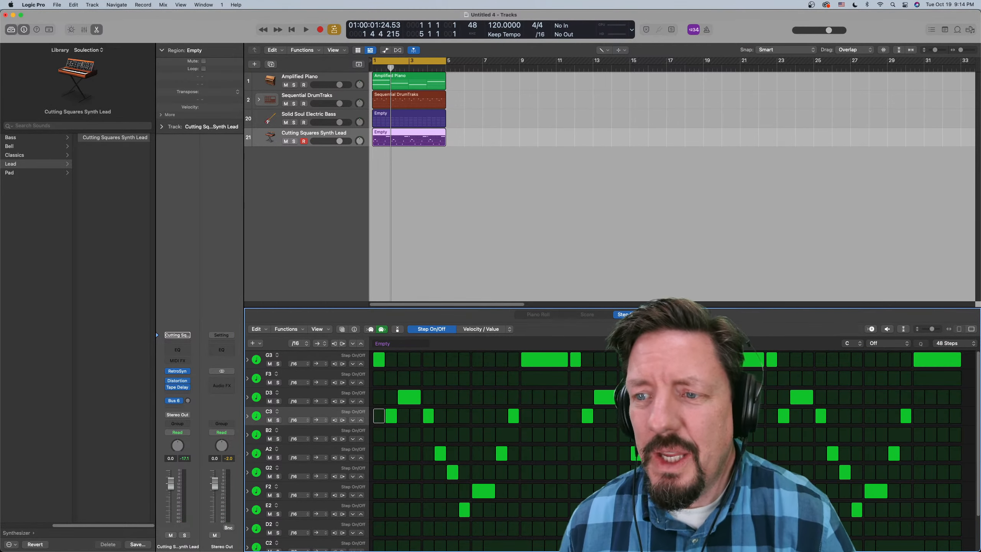
pyautogui.scroll(-2, 608, 386)
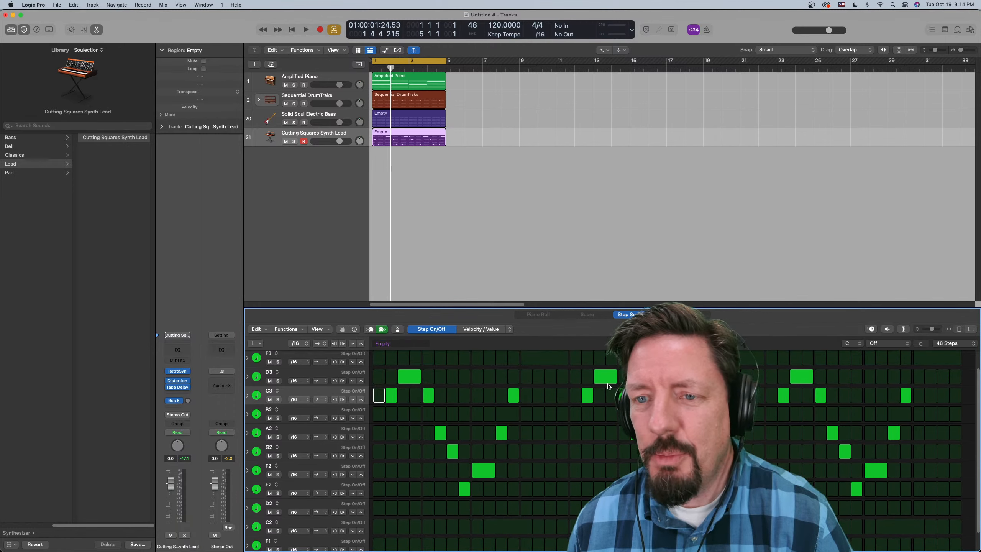
pyautogui.scroll(2, 608, 386)
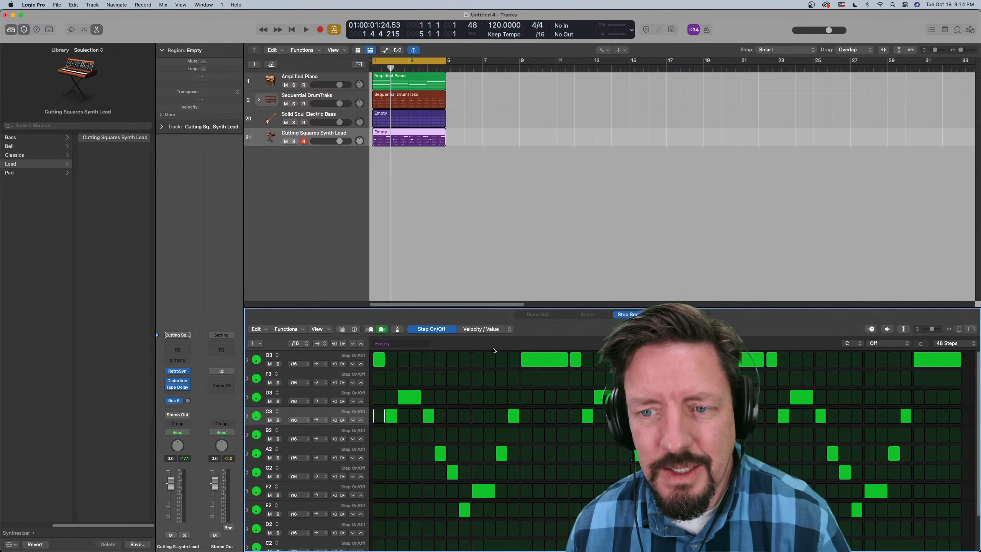
pyautogui.click(397, 329)
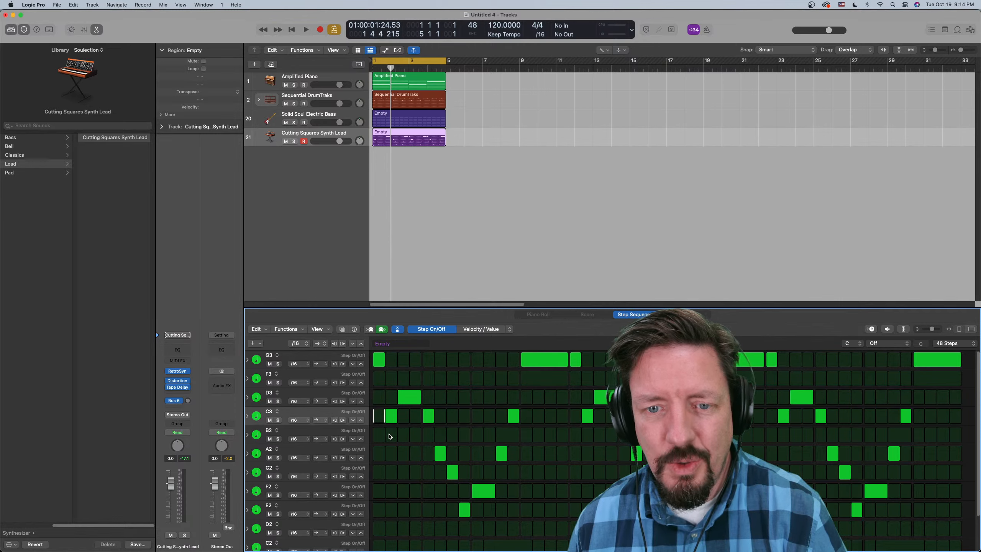
# - Replace C3 on step 2 with E2, G3 on step 33 with D3, and C3 on step 18 with B2, auditioning the loop
pyautogui.moveTo(390, 436); pyautogui.dragTo(392, 510)
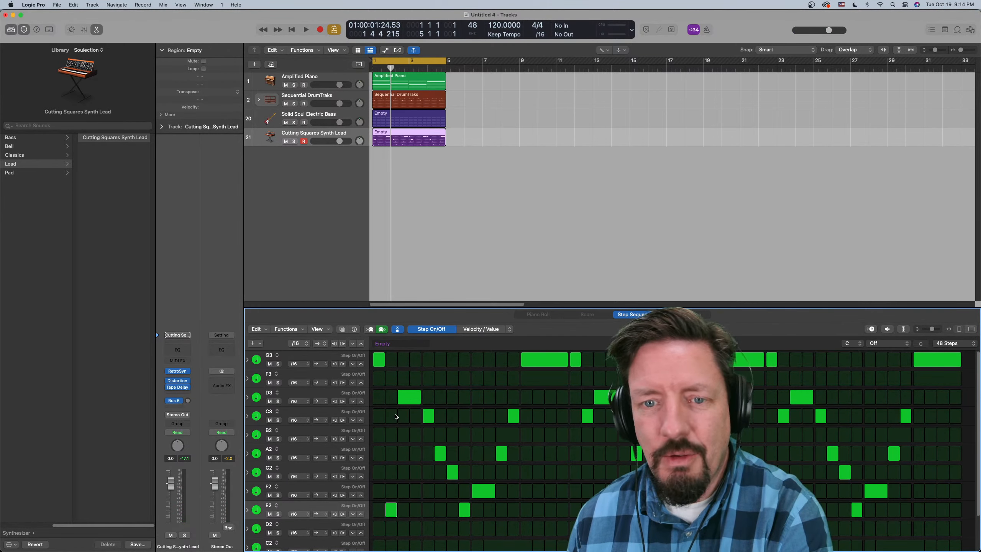
pyautogui.press('space')
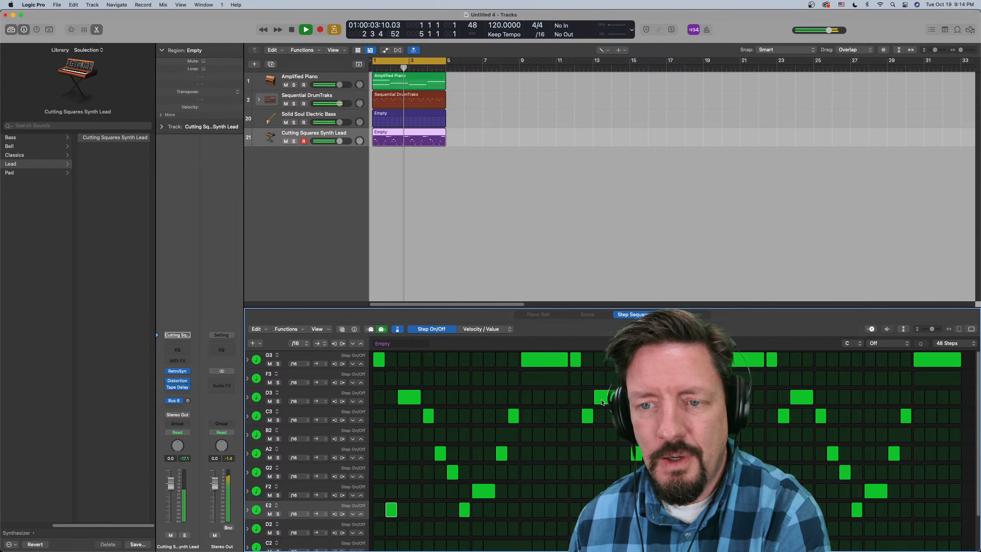
pyautogui.click(772, 360)
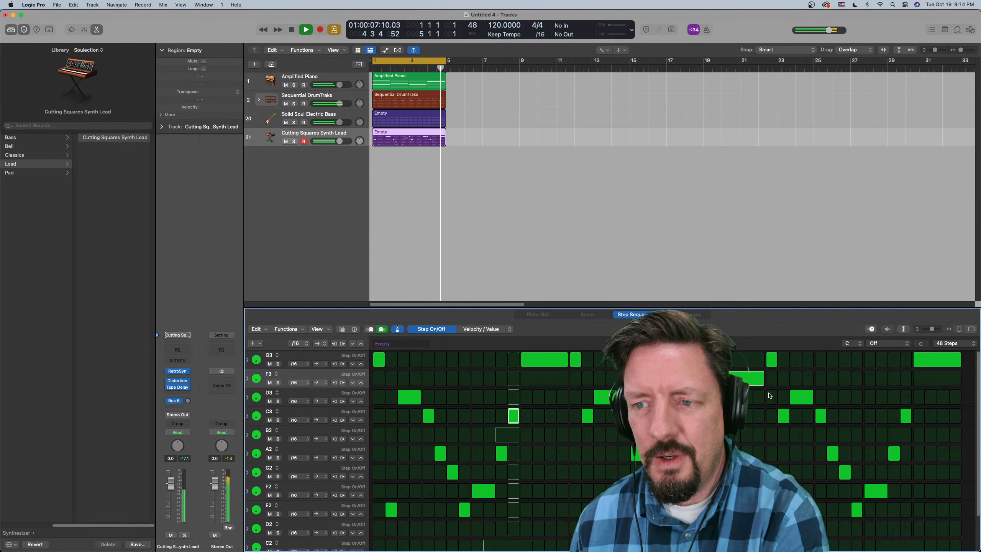
pyautogui.click(772, 397)
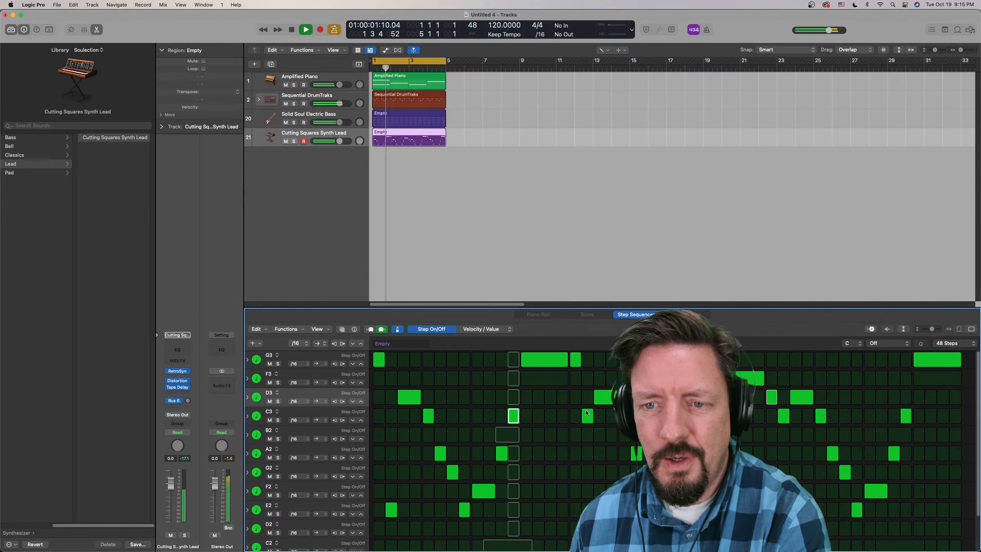
pyautogui.click(589, 438)
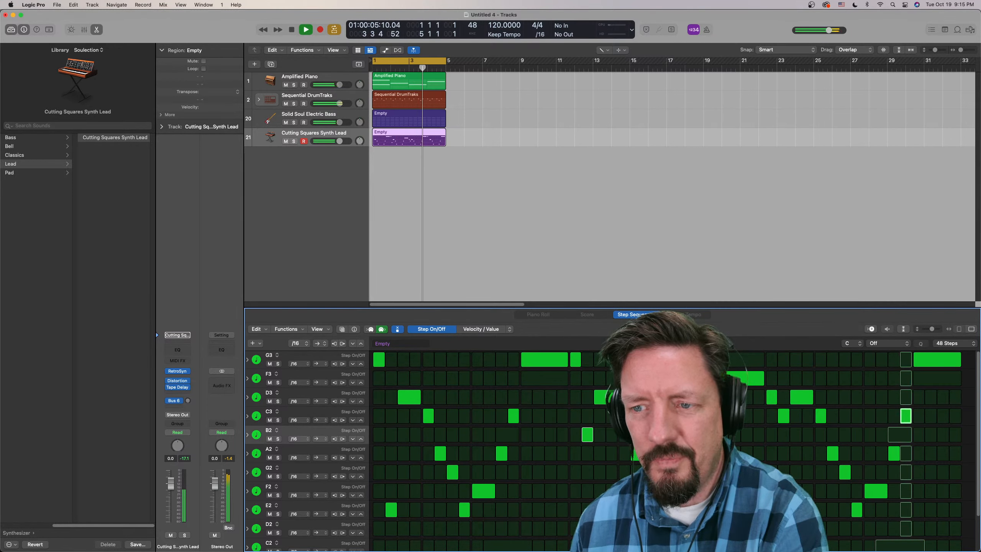
# - Replace the tied F3 over steps 29–32 with a tied D3, and the tied G3 over steps 45–48 with a tied B2
pyautogui.click(723, 379)
pyautogui.click(723, 397)
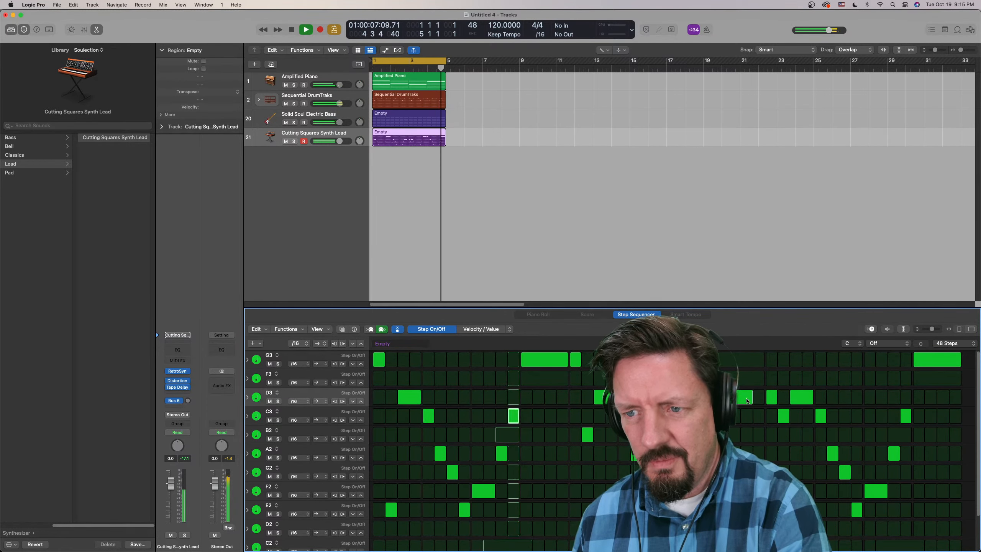
pyautogui.moveTo(727, 397); pyautogui.dragTo(759, 397)
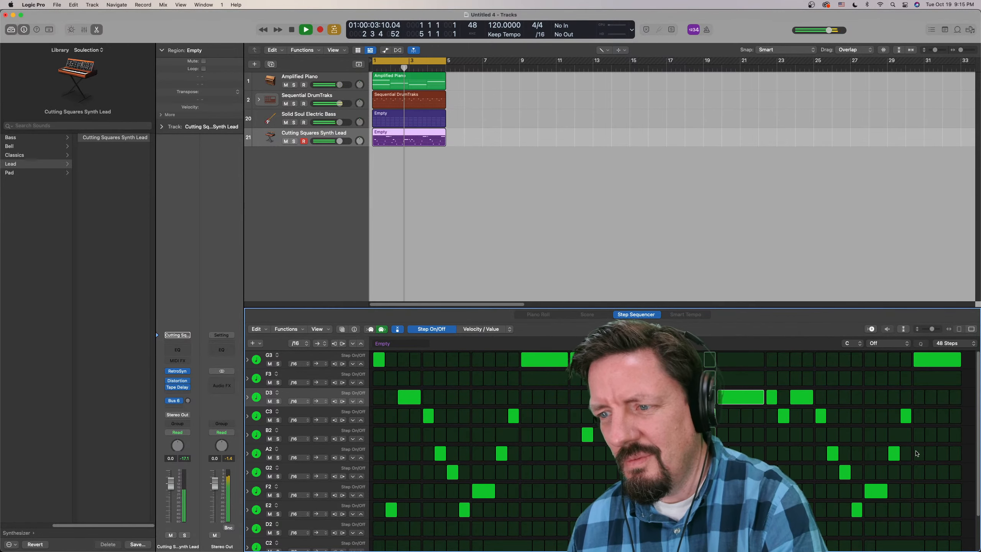
pyautogui.moveTo(919, 437); pyautogui.dragTo(940, 437)
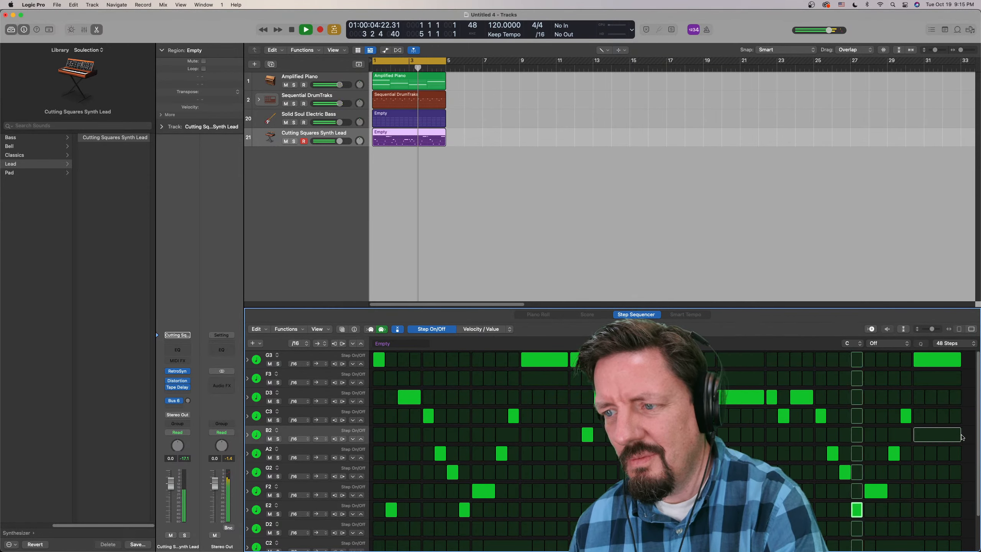
pyautogui.click(933, 437)
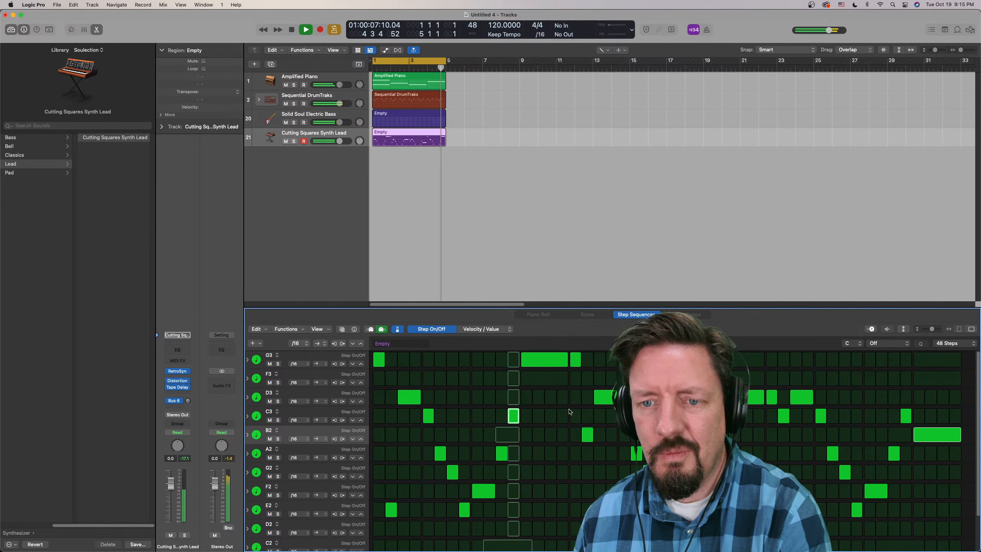
# - Extend the synth lead pattern's length to 64 steps
pyautogui.click(953, 343)
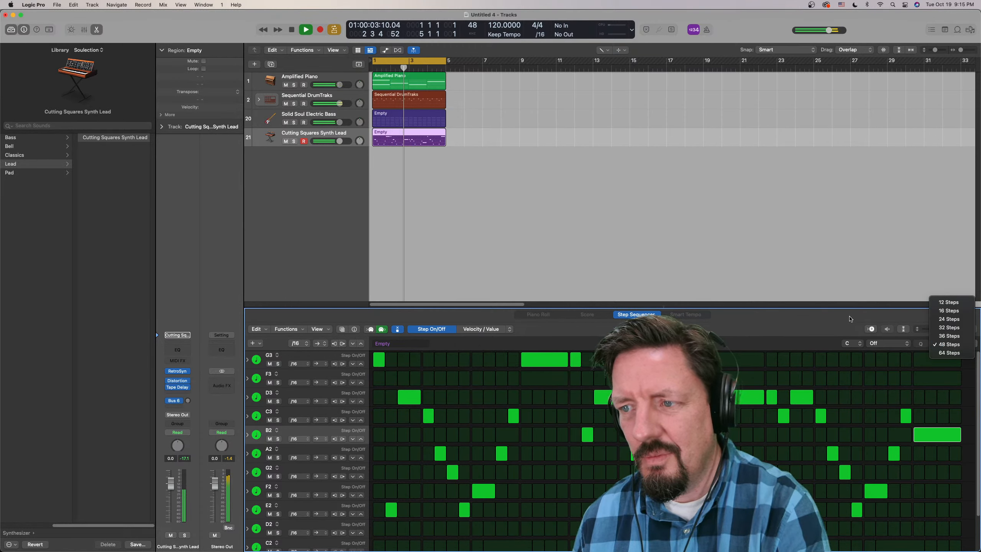
pyautogui.click(850, 319)
pyautogui.click(953, 346)
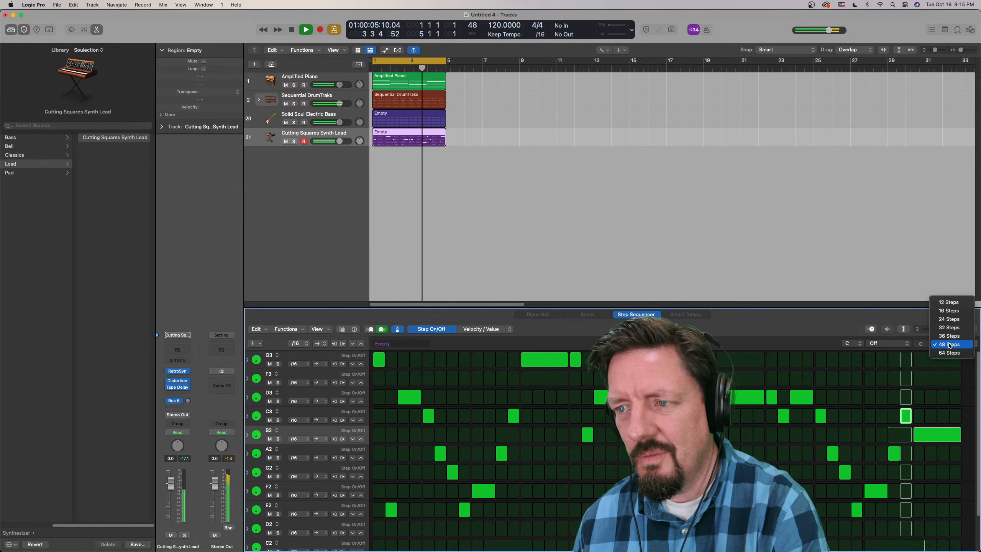
pyautogui.click(939, 355)
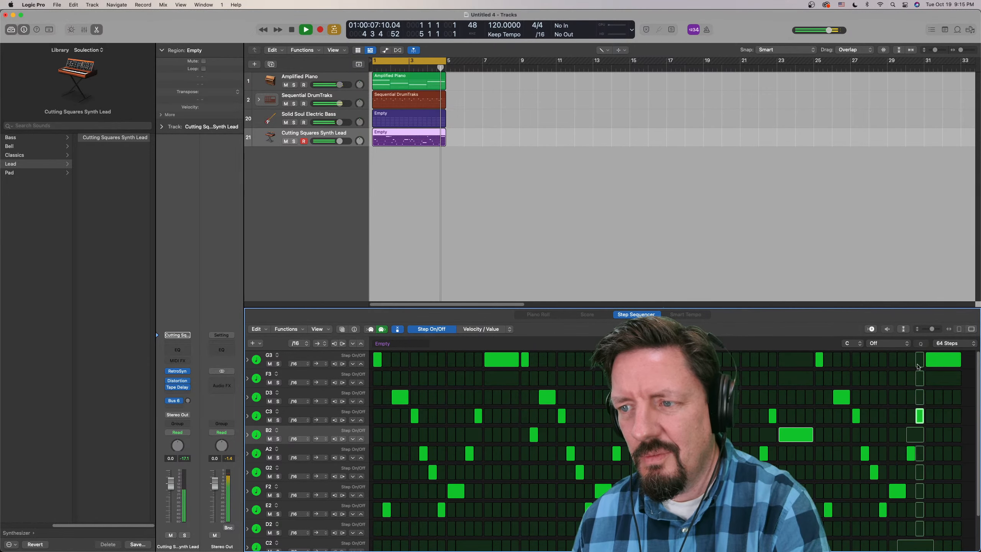
# - Change the melody's ending to E2 on step 59, D2 on step 60 and a tied G2 over steps 61–64
pyautogui.click(929, 472)
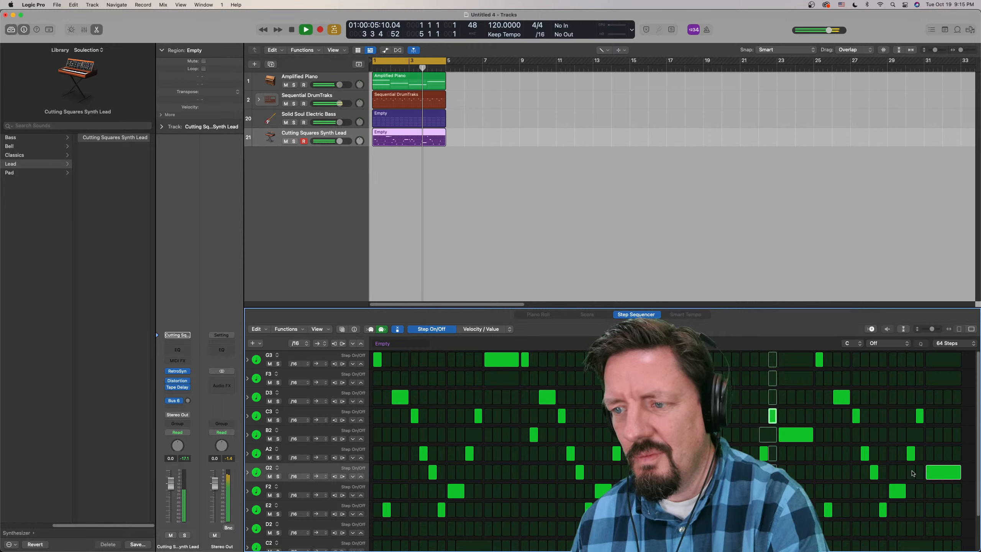
pyautogui.click(920, 509)
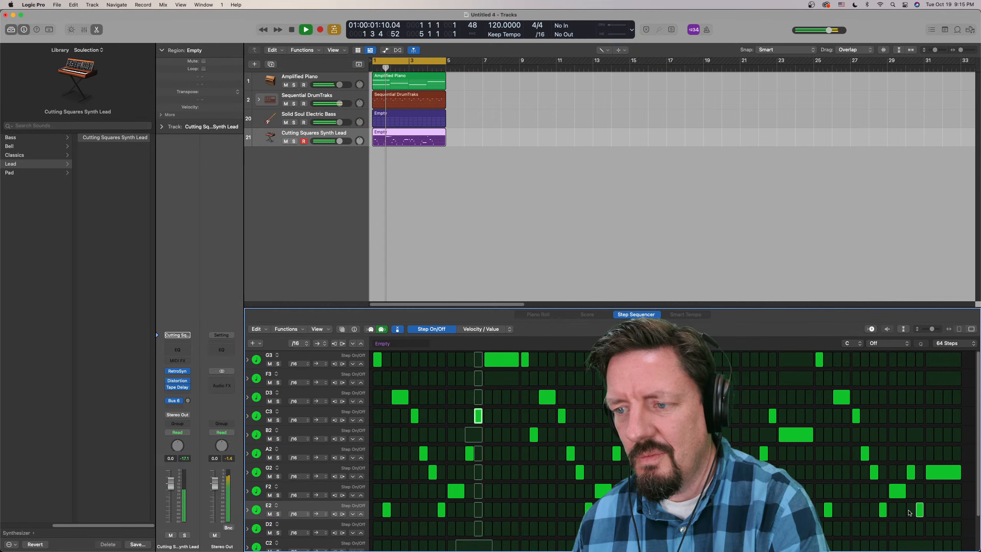
pyautogui.click(919, 527)
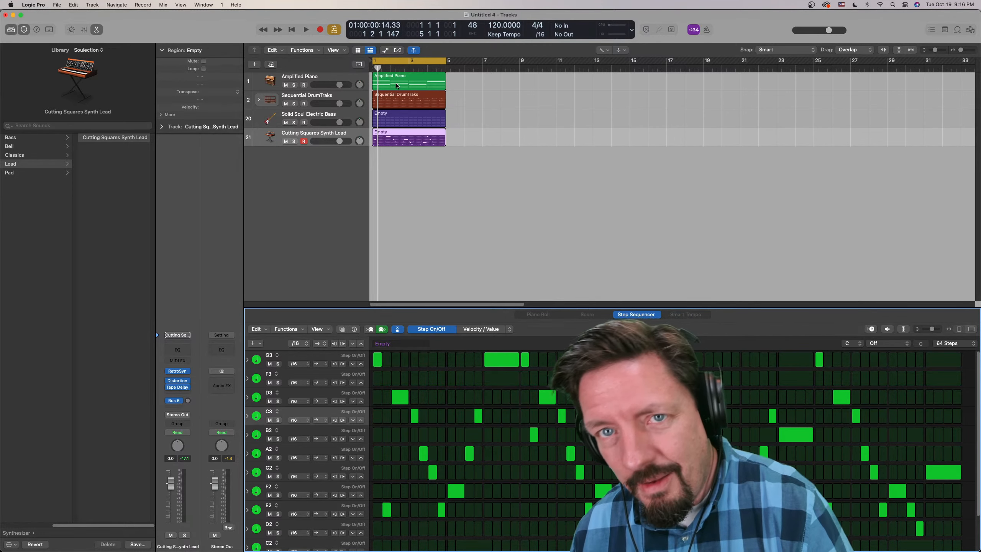
# - Open the Sequential DrumTraks pattern, collapse the Hi-Hat Closed 2 subrows and close the editor
pyautogui.click(395, 96)
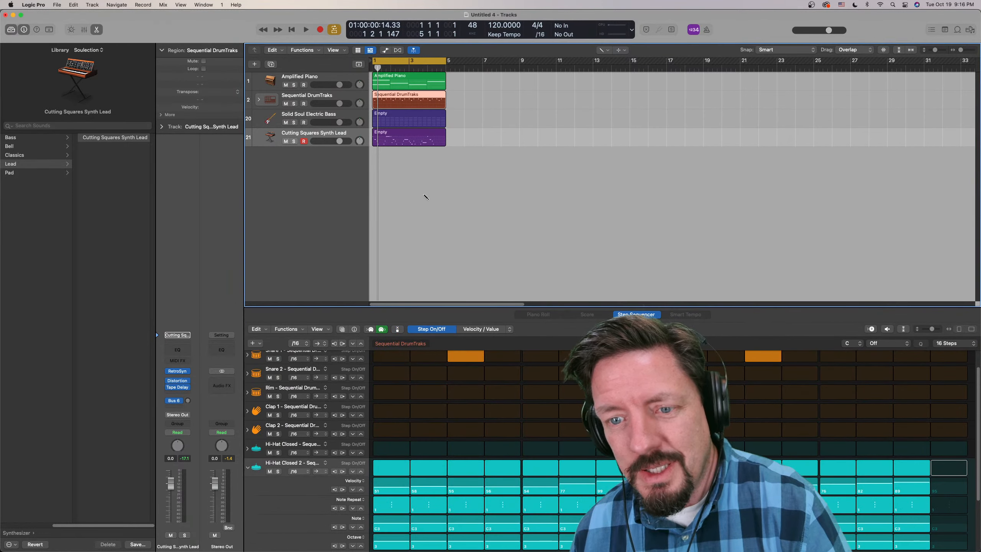
pyautogui.click(247, 467)
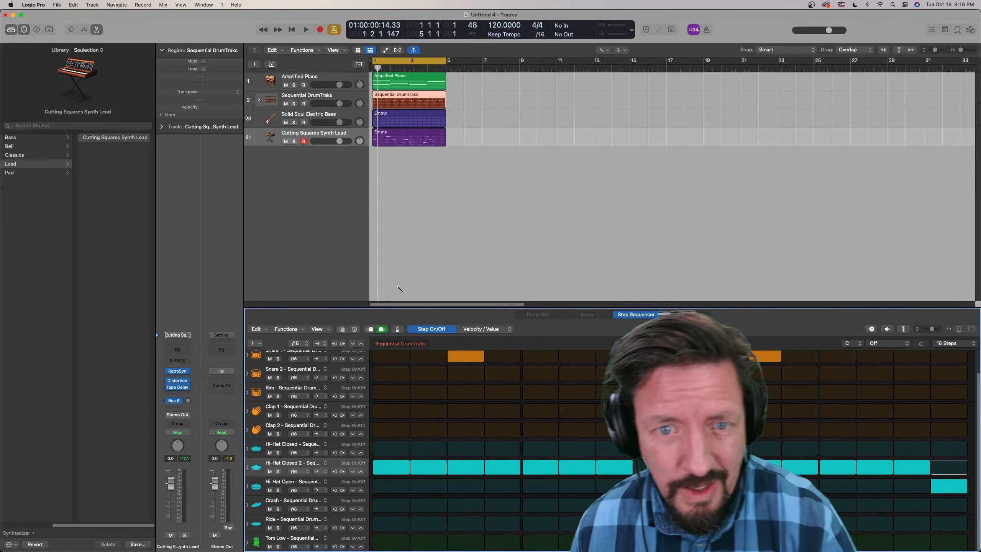
pyautogui.click(98, 30)
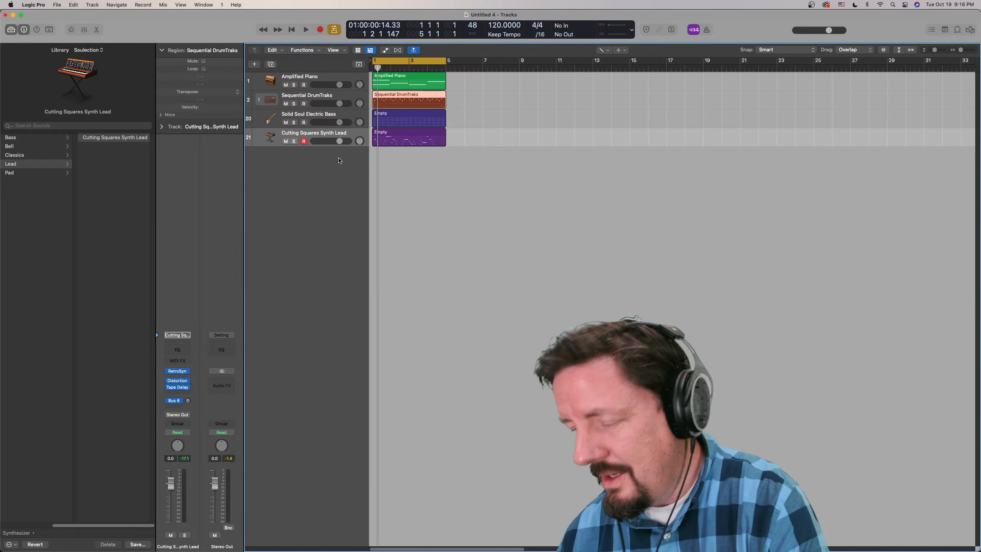
# - Enlarge the arrangement to examine the four regions across bars 1 to 4 in detail
pyautogui.press('super+Right')
pyautogui.press('super+Right')
pyautogui.press('super+Right')
pyautogui.press('super+Right')
pyautogui.press('super+Right')
pyautogui.press('super+Right')
pyautogui.press('super+Down')
pyautogui.press('super+Down')
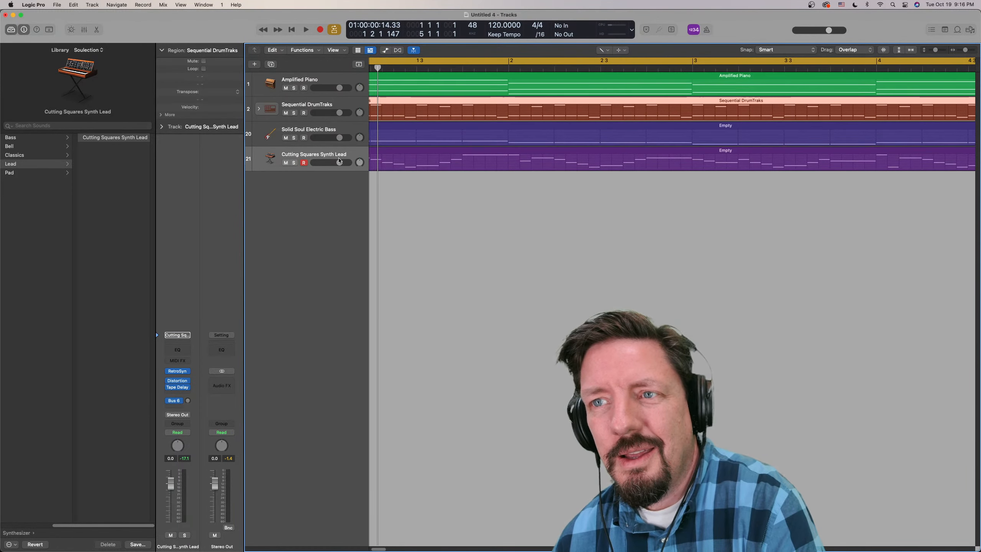
pyautogui.press('super+Left')
pyautogui.press('super+Left')
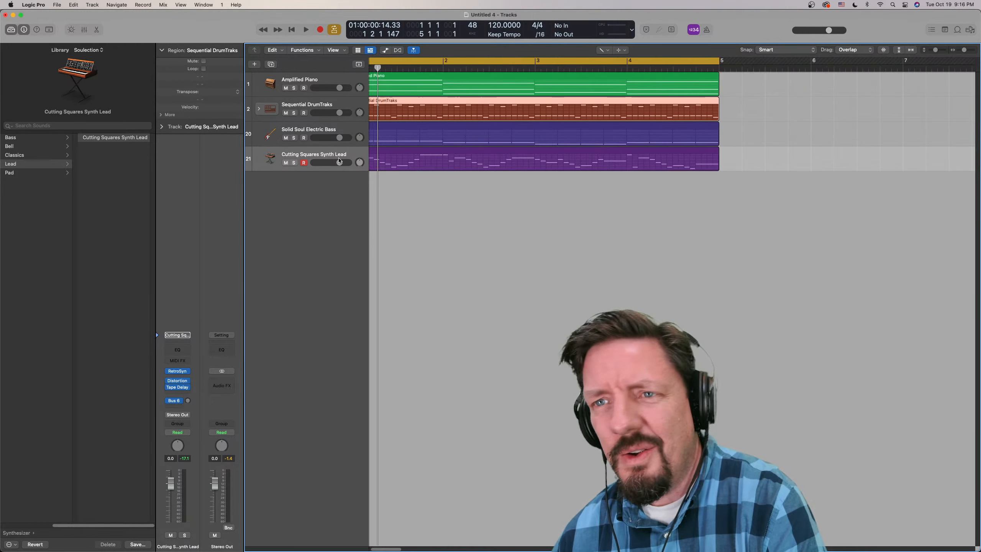
pyautogui.press('super+Down')
pyautogui.press('super+Down')
pyautogui.press('super+Down')
pyautogui.press('super+Down')
pyautogui.press('super+Down')
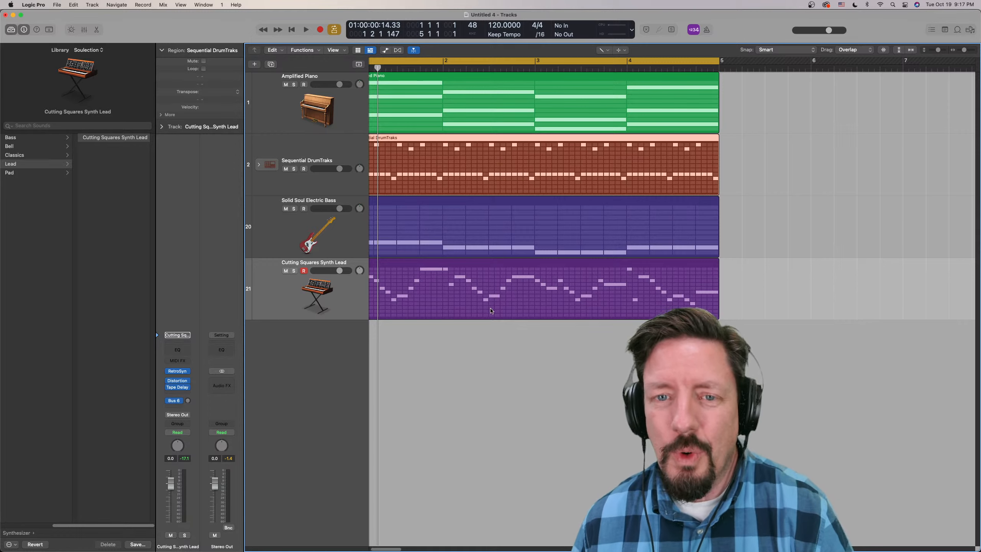
pyautogui.hscroll(-2, 492, 321)
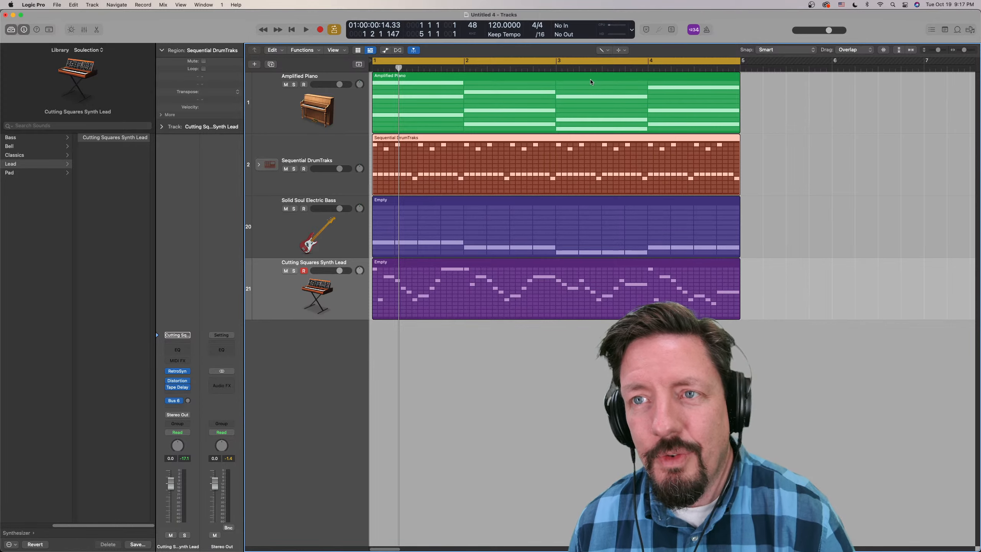
# - Open the Amplified Piano pattern in the Step Sequencer and look through the automation options for adding a row
pyautogui.doubleClick(534, 77)
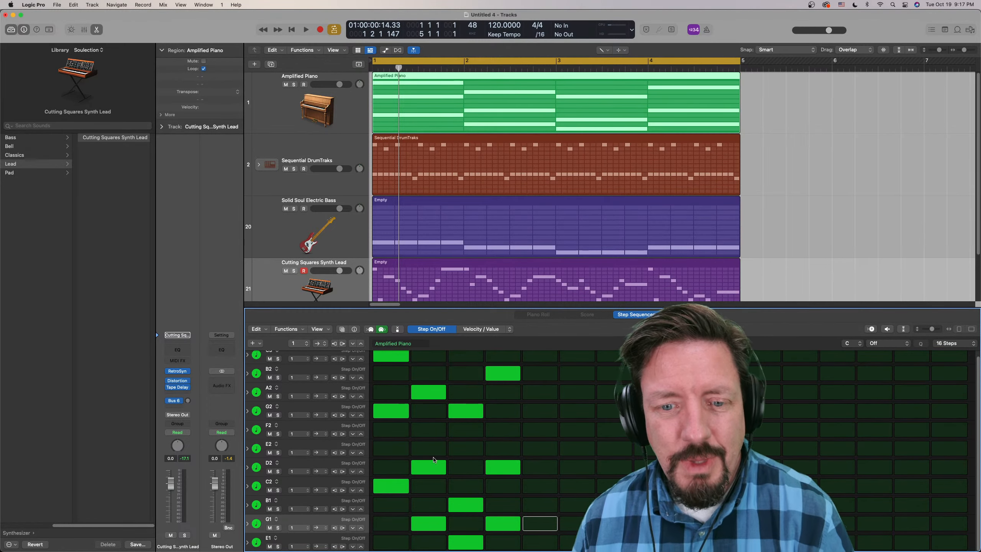
pyautogui.click(258, 342)
pyautogui.moveTo(273, 355)
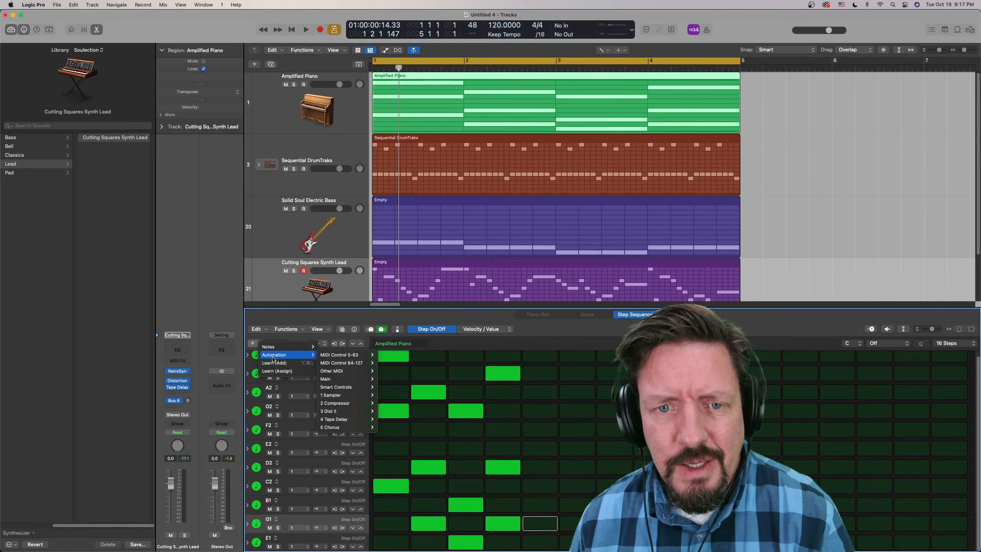
pyautogui.click(298, 318)
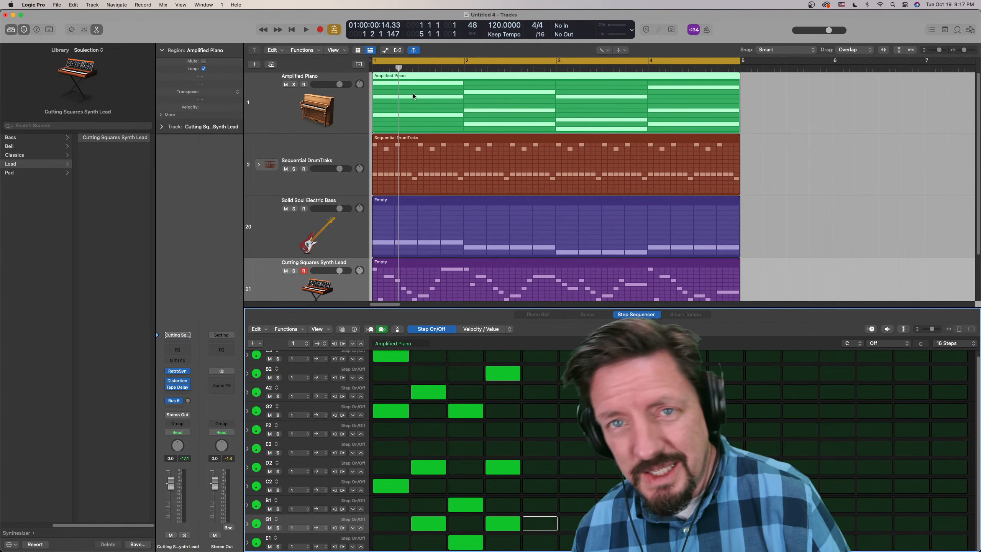
# - Raise the drive and lower the pre gain of the Amplified Piano track's Distortion II effect during playback, then close the effect
pyautogui.click(323, 118)
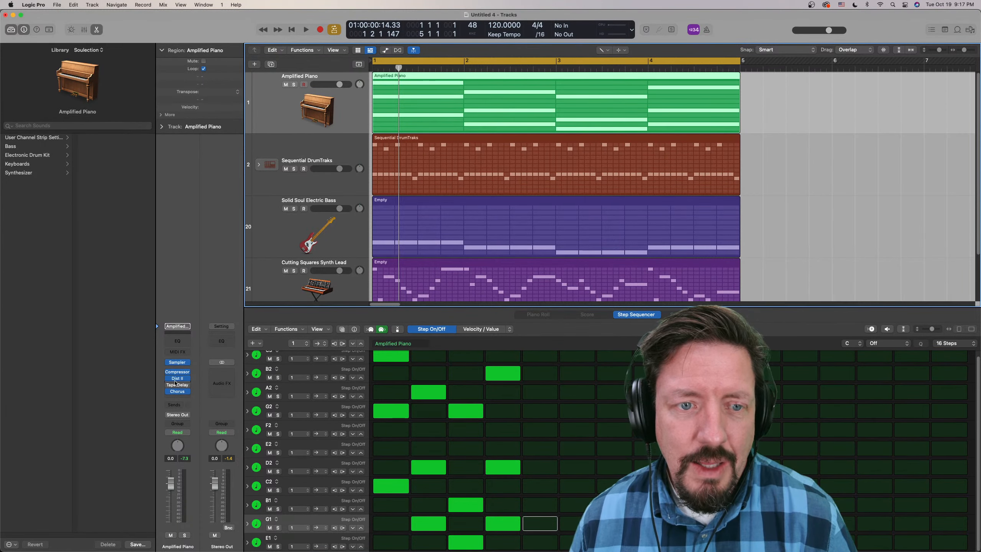
pyautogui.click(178, 378)
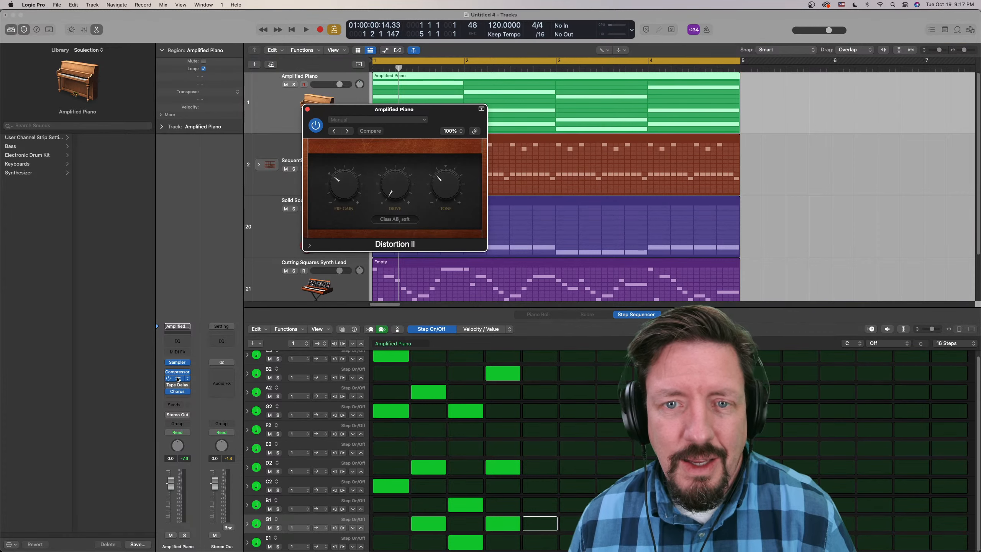
pyautogui.moveTo(425, 109); pyautogui.dragTo(187, 167)
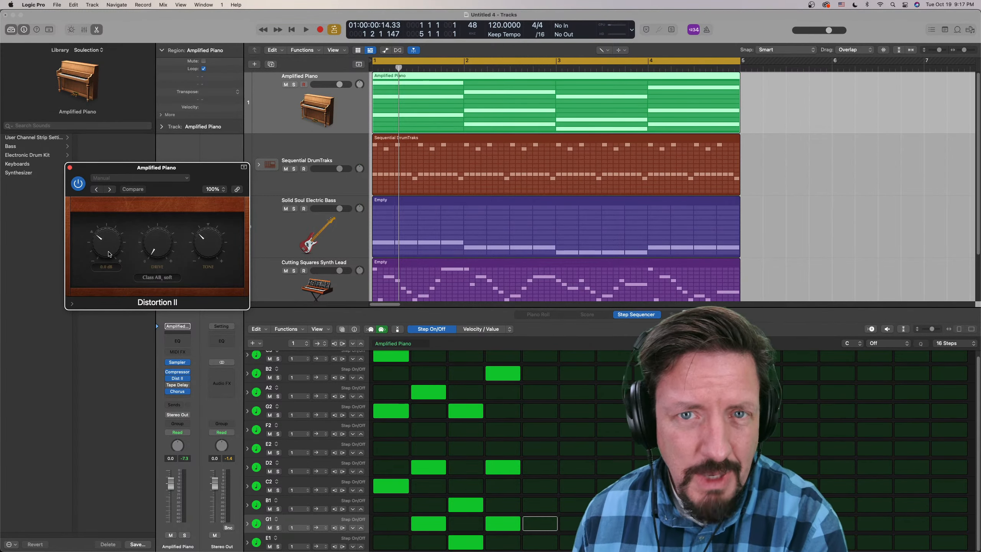
pyautogui.press('space')
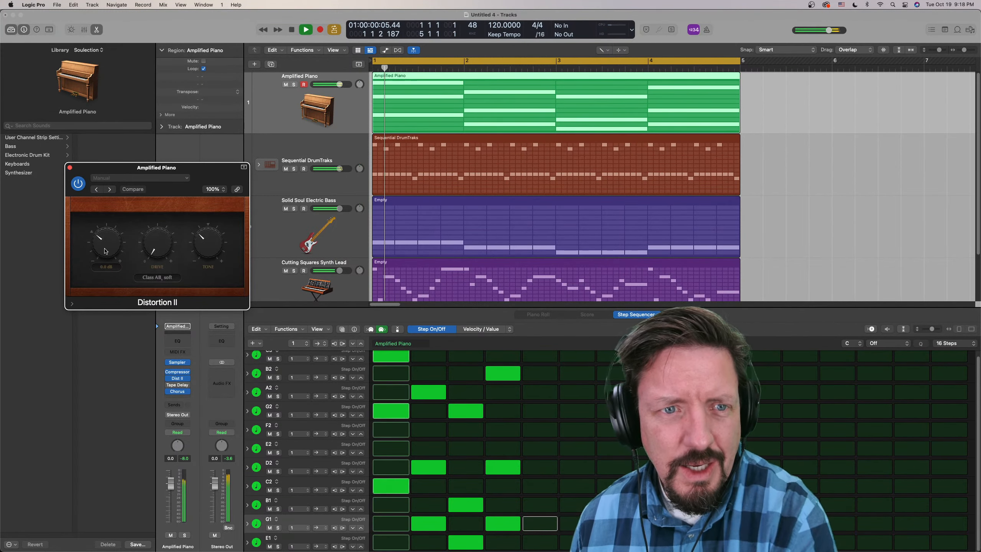
pyautogui.moveTo(110, 251)
pyautogui.mouseDown()
pyautogui.moveTo(102, 189)
pyautogui.moveTo(109, 251)
pyautogui.mouseUp()
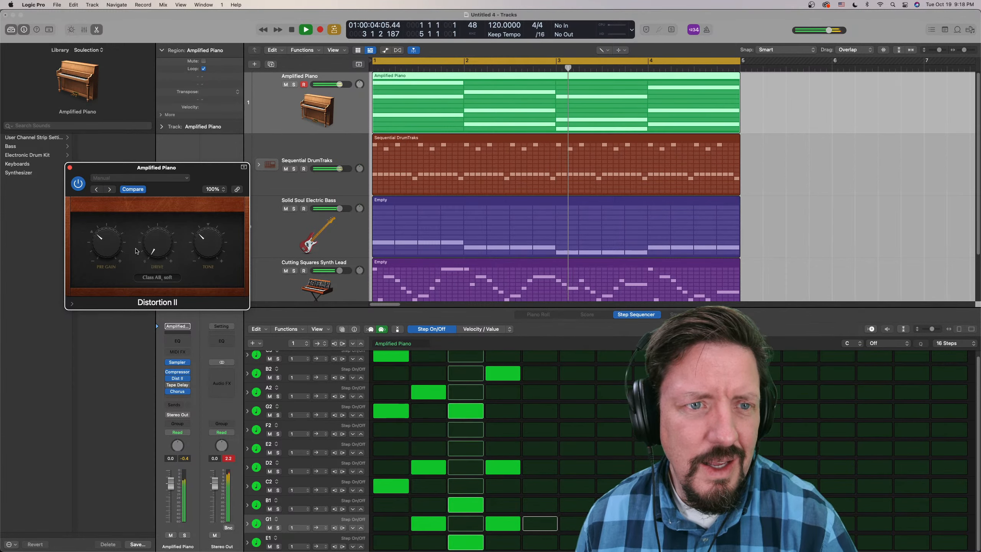
pyautogui.moveTo(204, 246); pyautogui.dragTo(101, 251)
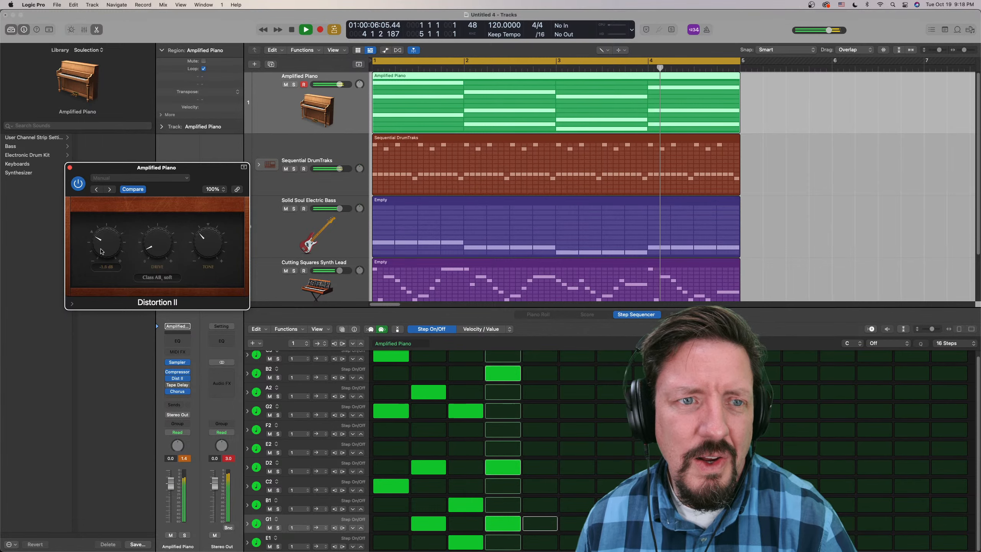
pyautogui.press('space')
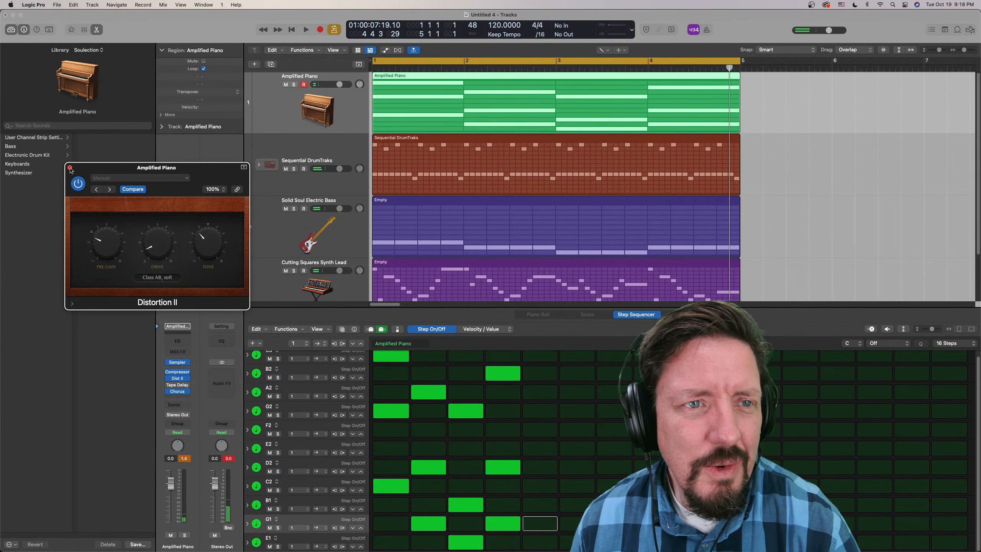
pyautogui.click(69, 168)
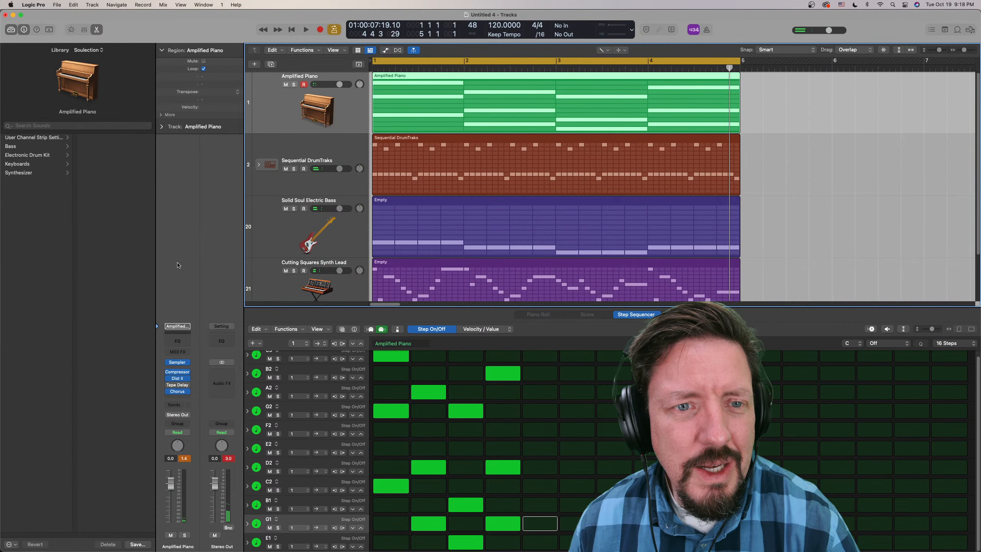
# - Lower the intensity of the Amplified Piano track's Chorus effect to 25% during playback, then close the effect
pyautogui.click(180, 392)
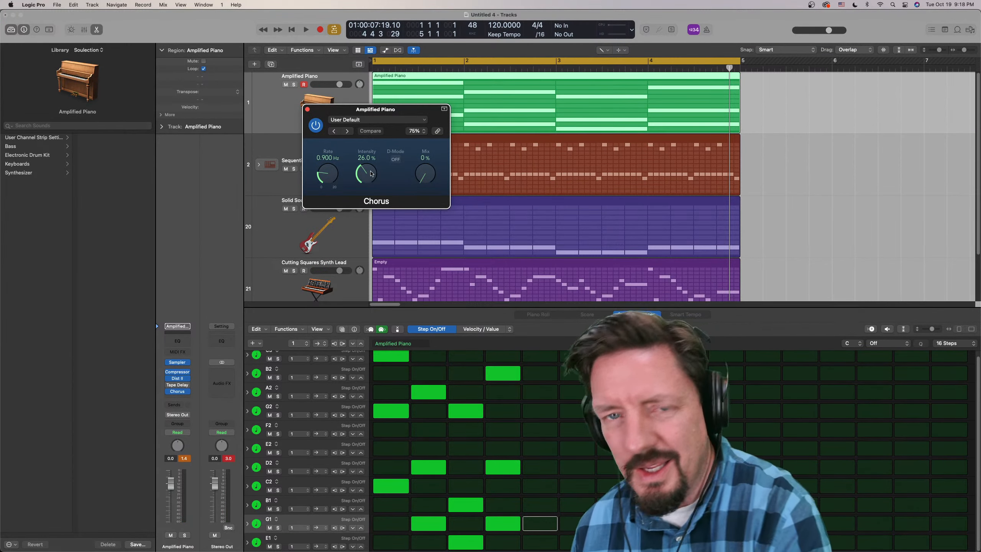
pyautogui.press('space')
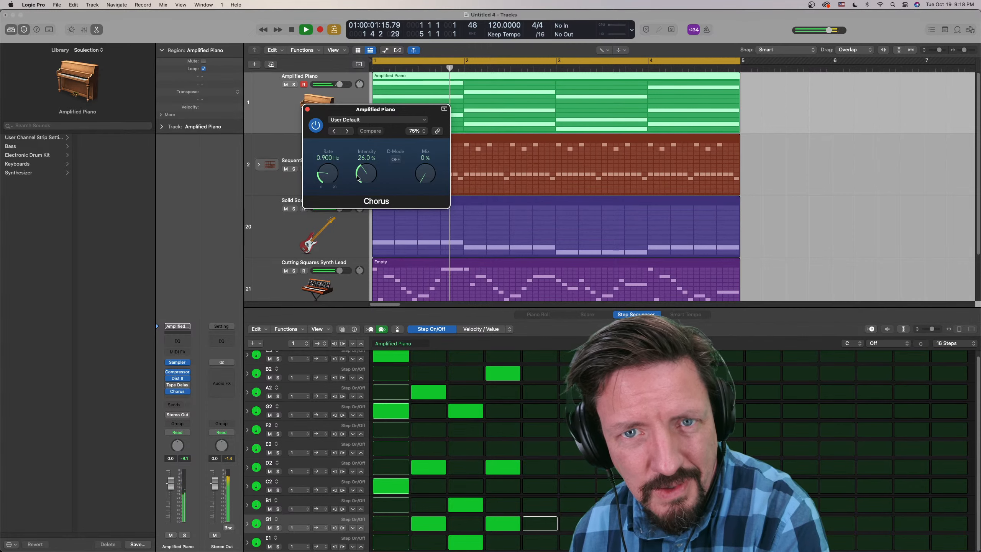
pyautogui.moveTo(363, 175)
pyautogui.mouseDown()
pyautogui.moveTo(363, 120)
pyautogui.moveTo(365, 174)
pyautogui.mouseUp()
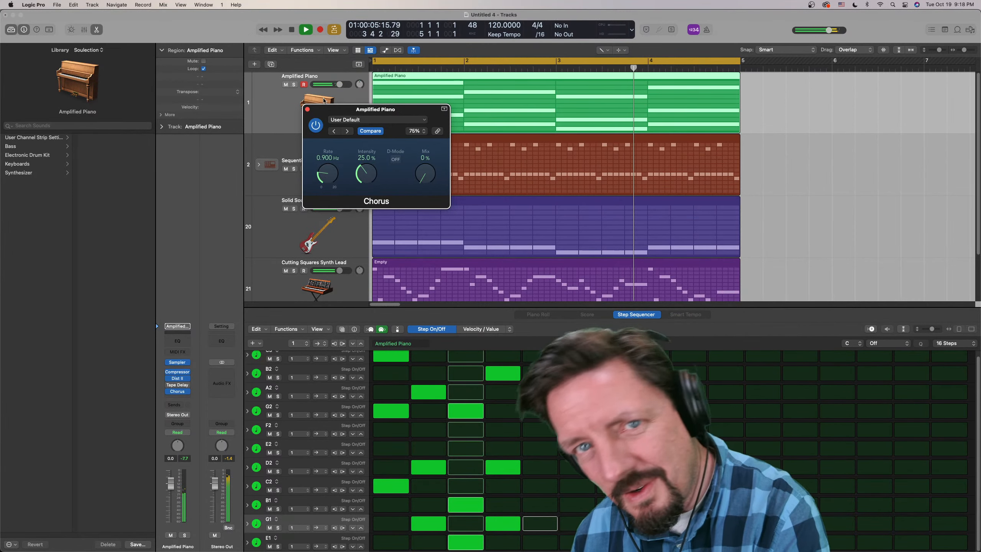
pyautogui.click(307, 109)
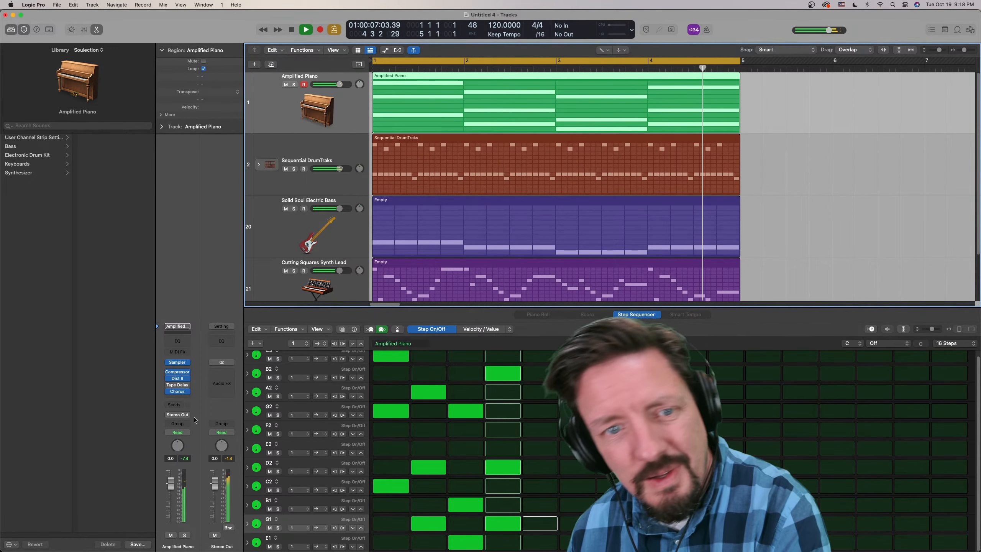
# - Add a Channel EQ to the Amplified Piano track and shape its 2500 Hz band into a narrow +7.6 dB peak at 418 Hz
pyautogui.click(178, 340)
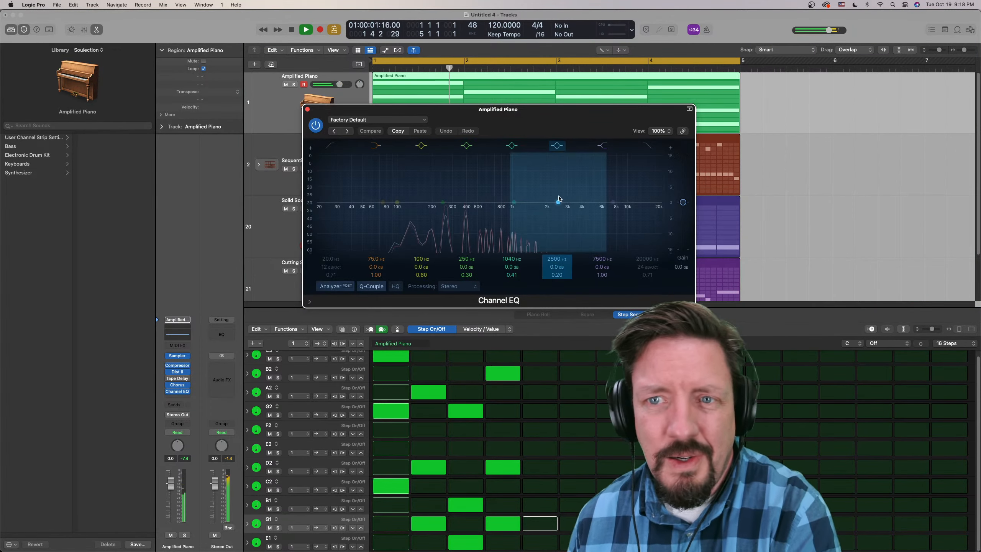
pyautogui.moveTo(556, 202); pyautogui.dragTo(470, 179)
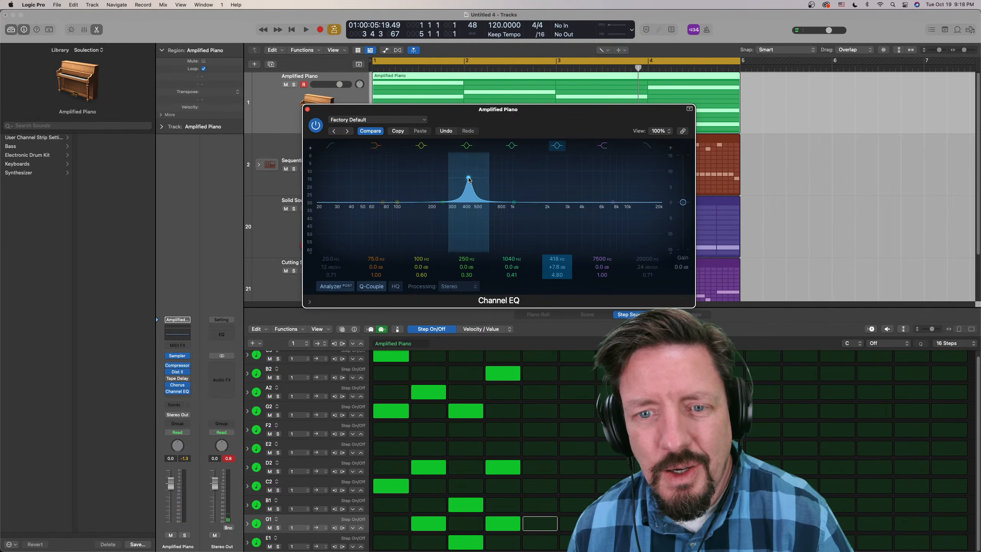
# - Add a Peak 4 Frequency automation row to the pattern by learning it from the Channel EQ, moving that band to 444 Hz
pyautogui.click(260, 343)
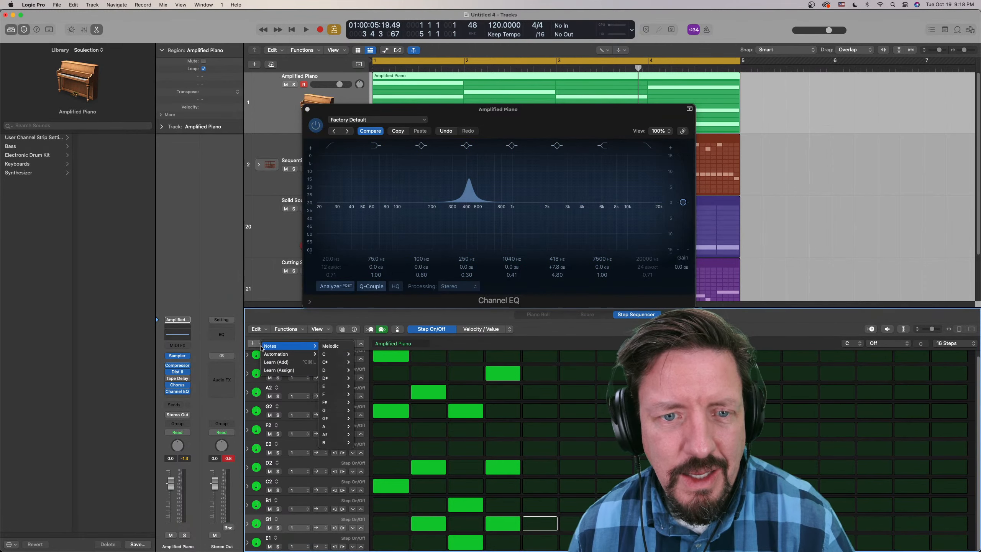
pyautogui.moveTo(266, 355)
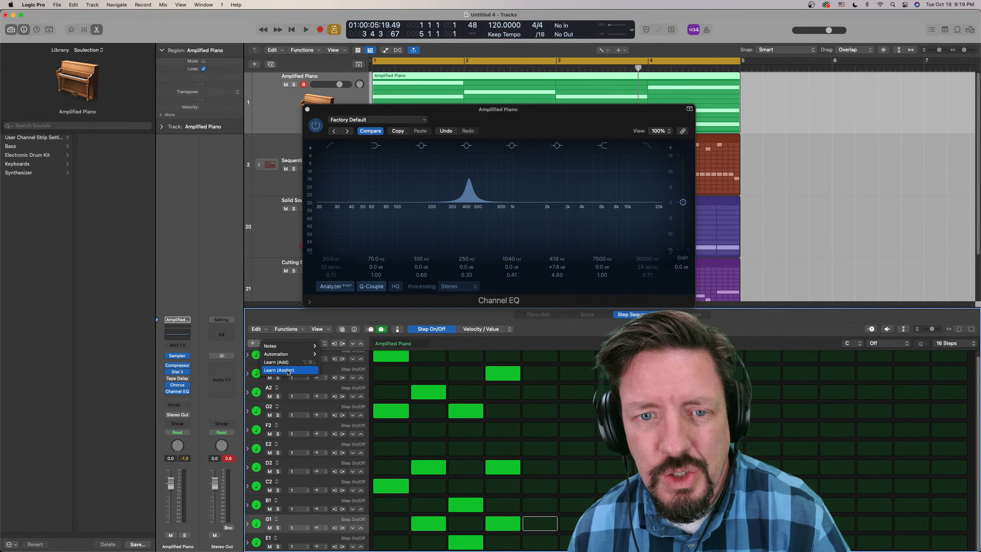
pyautogui.click(288, 370)
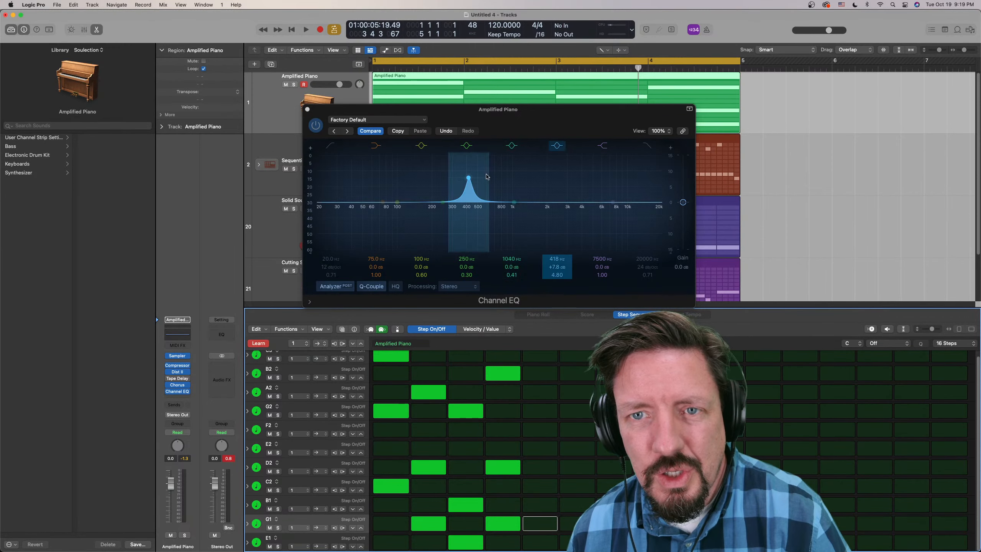
pyautogui.moveTo(557, 260); pyautogui.dragTo(556, 257)
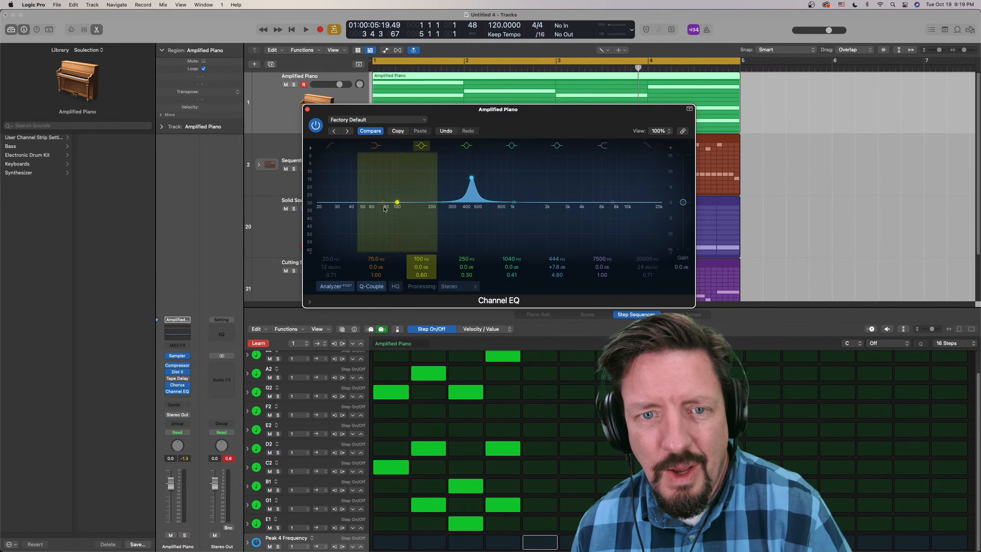
pyautogui.click(260, 344)
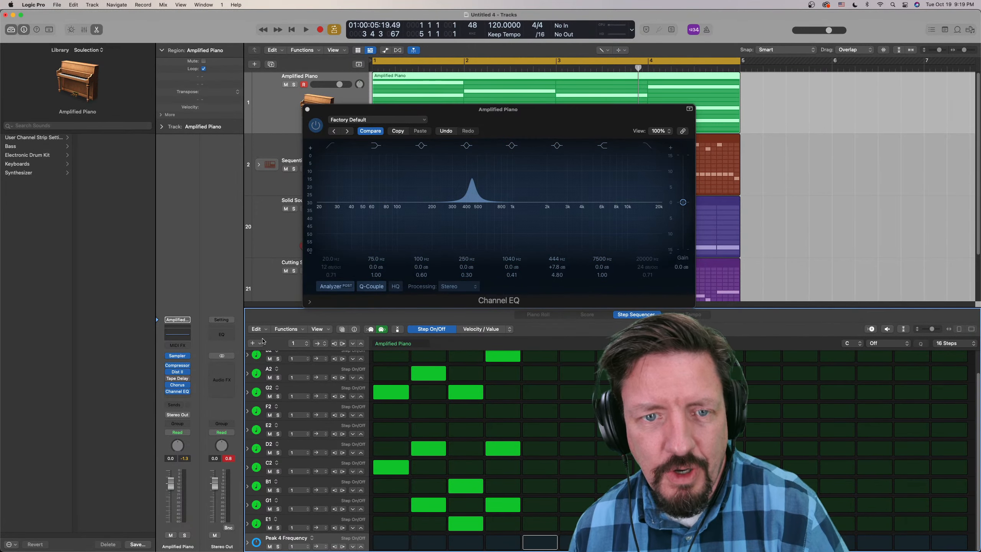
pyautogui.click(258, 344)
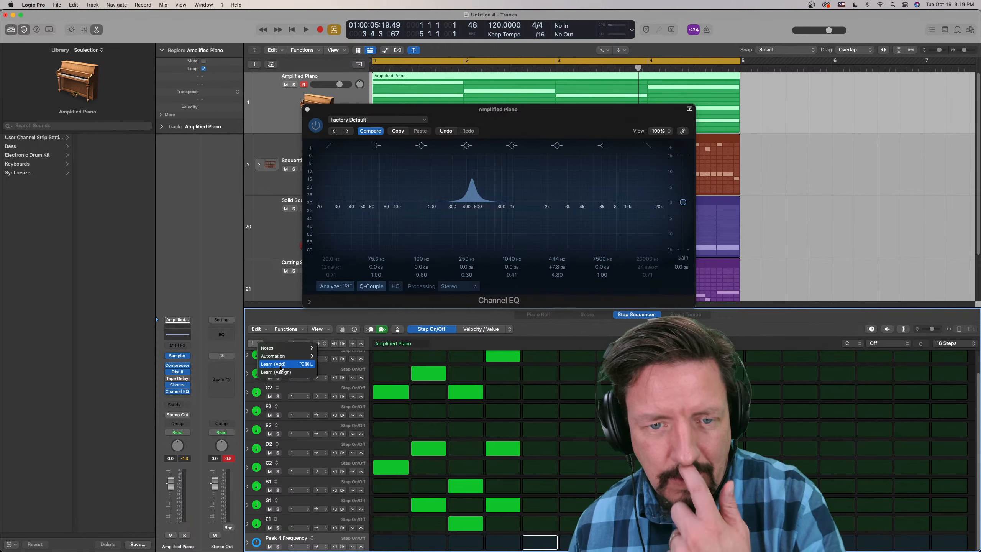
pyautogui.click(263, 280)
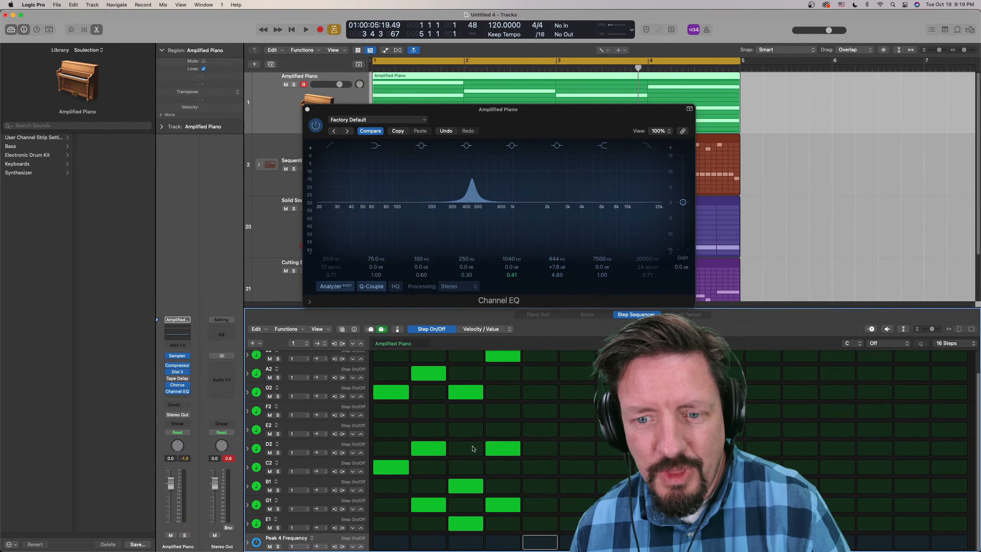
# - Turn on steps 1 to 4 of the Peak 4 Frequency row and draw descending automation values across them
pyautogui.moveTo(385, 544); pyautogui.dragTo(510, 540)
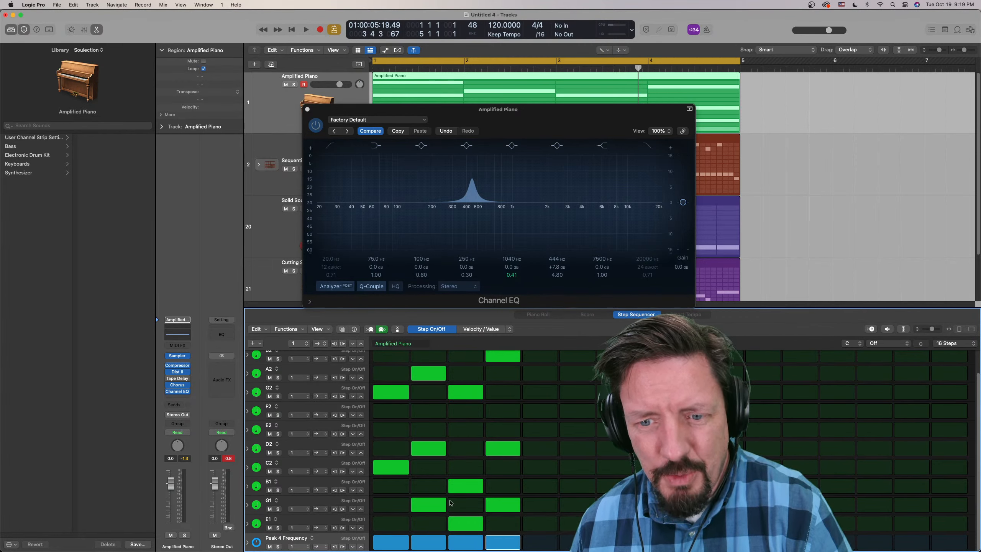
pyautogui.click(248, 544)
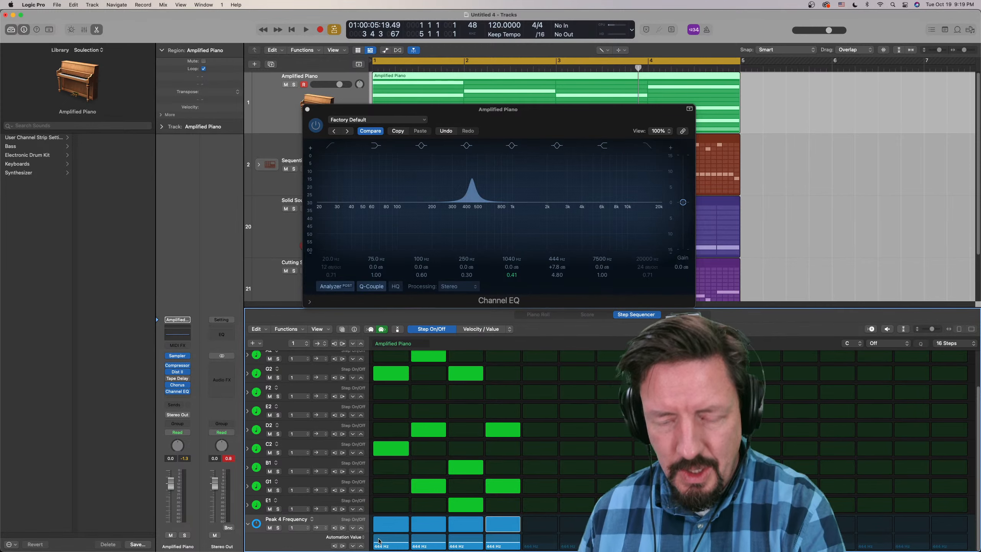
pyautogui.moveTo(379, 540); pyautogui.dragTo(515, 549)
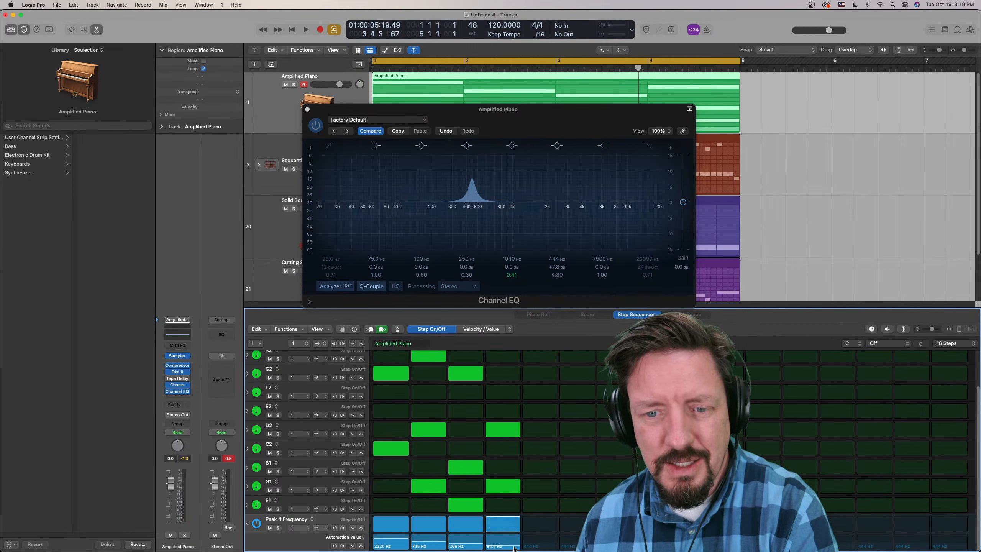
# - Set the Peak 4 Frequency row's step rate to /32 and extend its falling automation curve across all 16 steps, starting at 1670 Hz
pyautogui.click(305, 528)
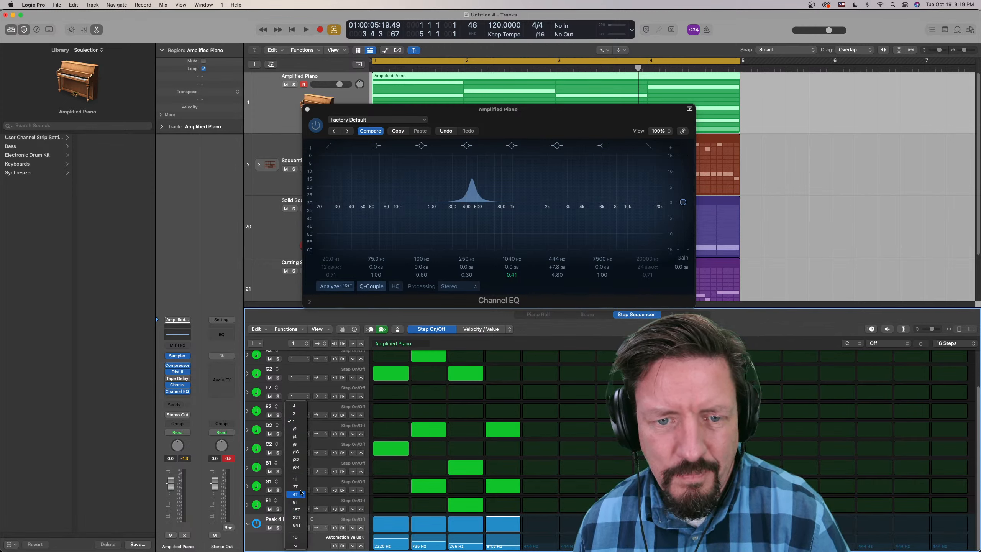
pyautogui.click(302, 461)
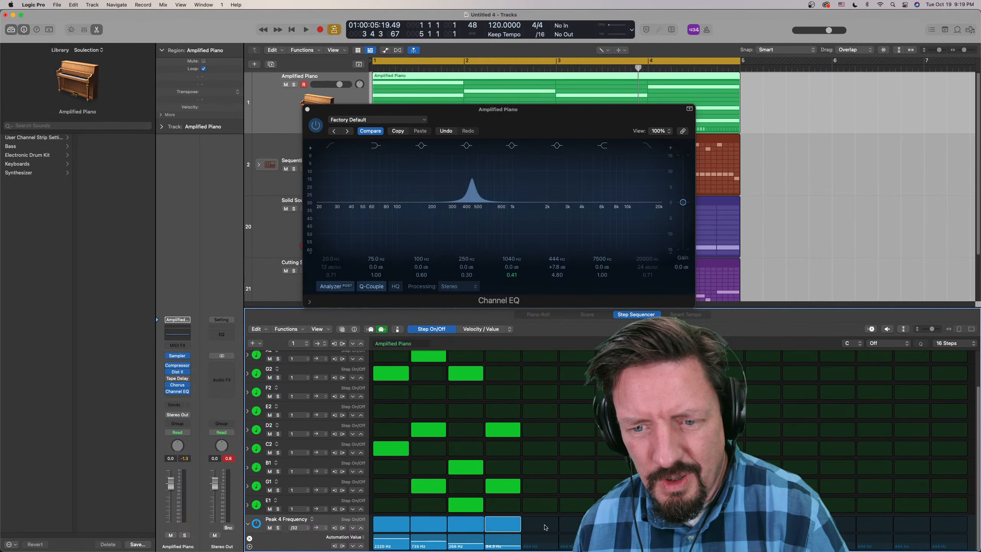
pyautogui.moveTo(535, 526); pyautogui.dragTo(949, 524)
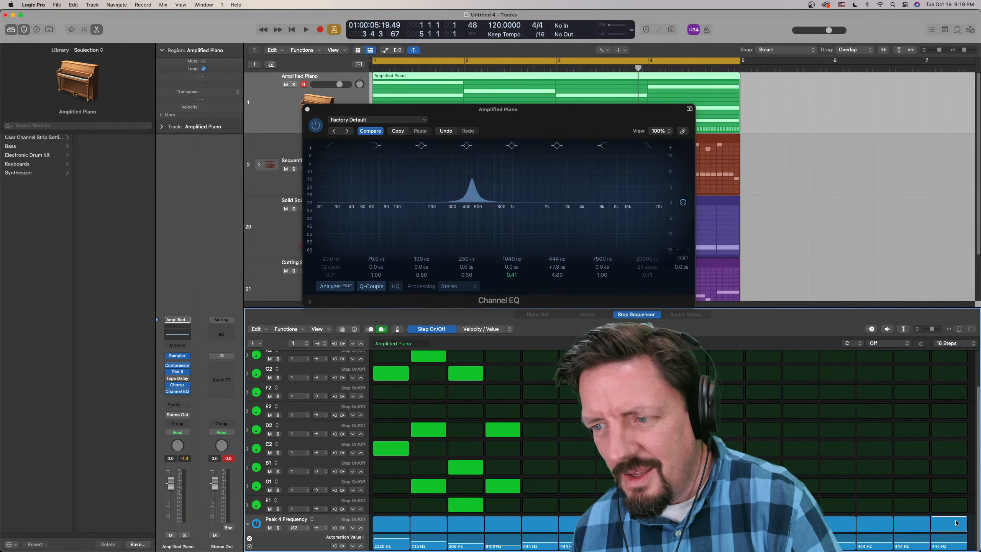
pyautogui.click(387, 539)
pyautogui.moveTo(387, 539); pyautogui.dragTo(955, 548)
# - Audition the pattern with the Peak 4 Frequency row's step rate changed to /16
pyautogui.press('space')
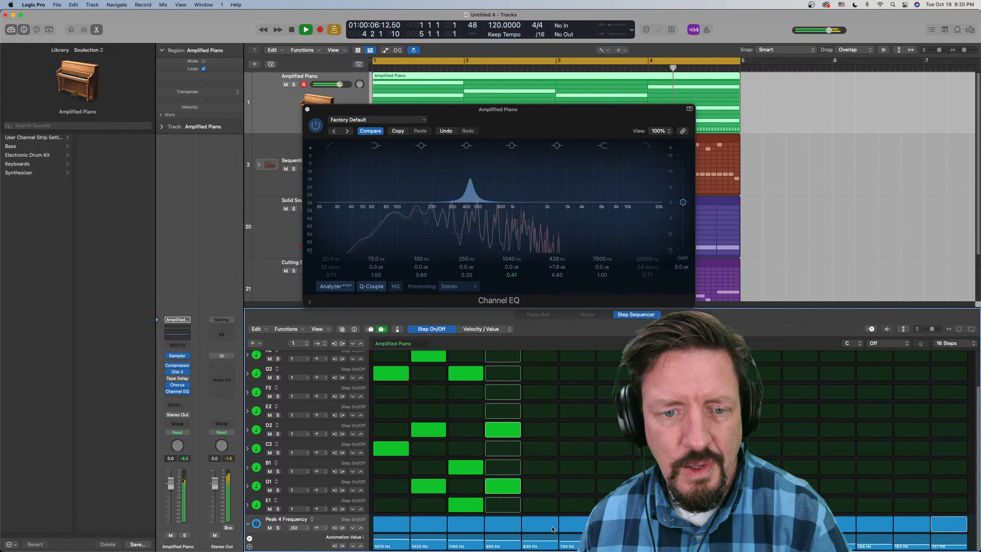
pyautogui.moveTo(300, 528); pyautogui.dragTo(301, 523)
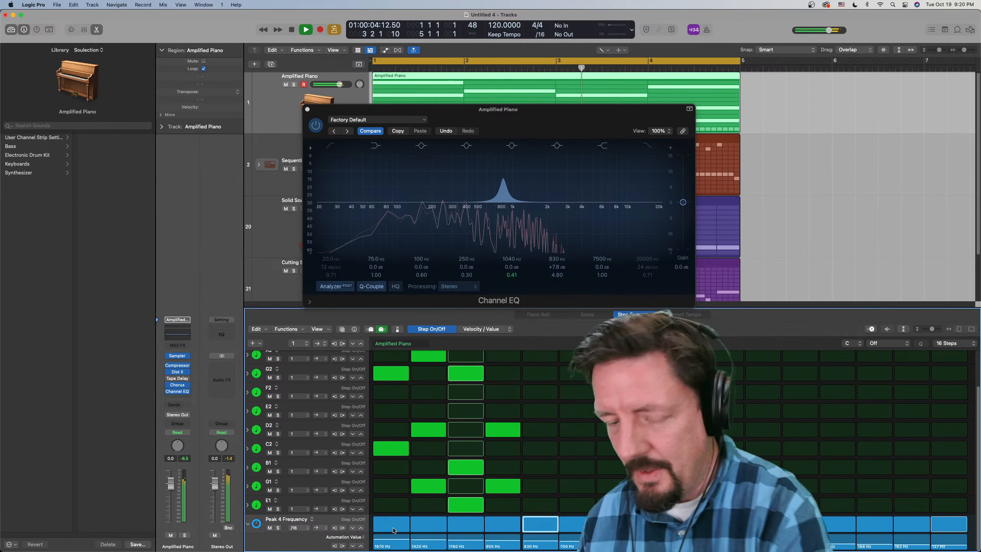
pyautogui.press('space')
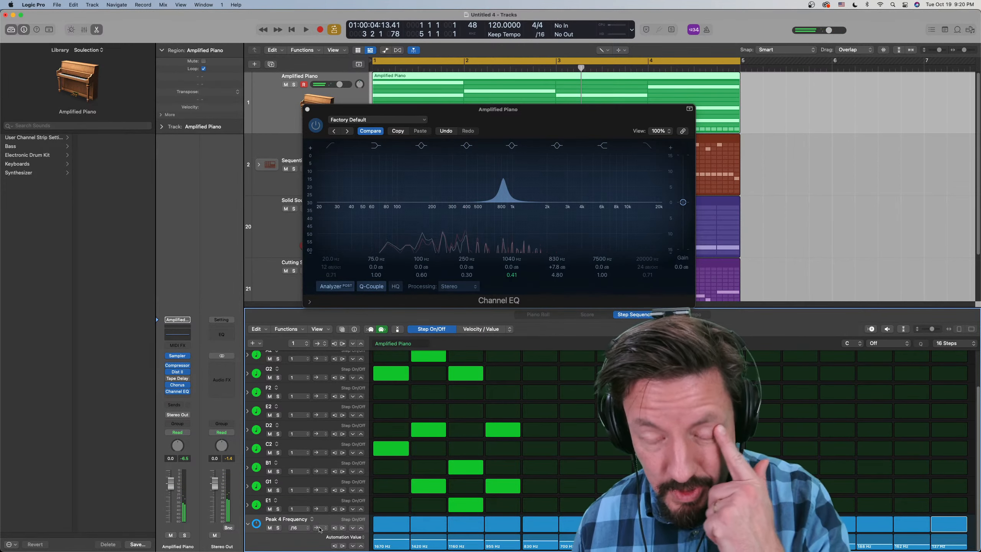
# - Switch the Peak 4 Frequency row's playback mode to back-and-forth and set its step rate to /32, auditioning the pattern
pyautogui.click(319, 528)
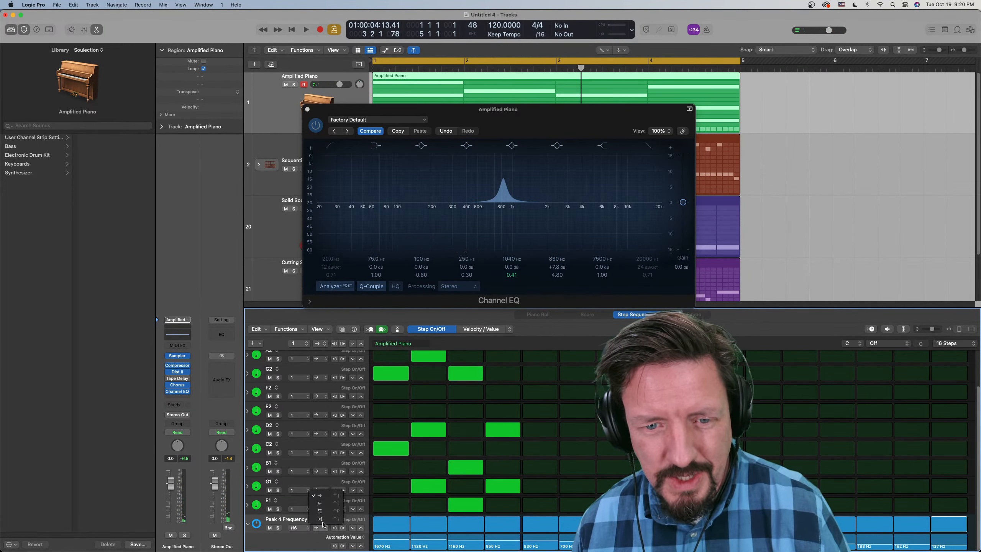
pyautogui.click(321, 512)
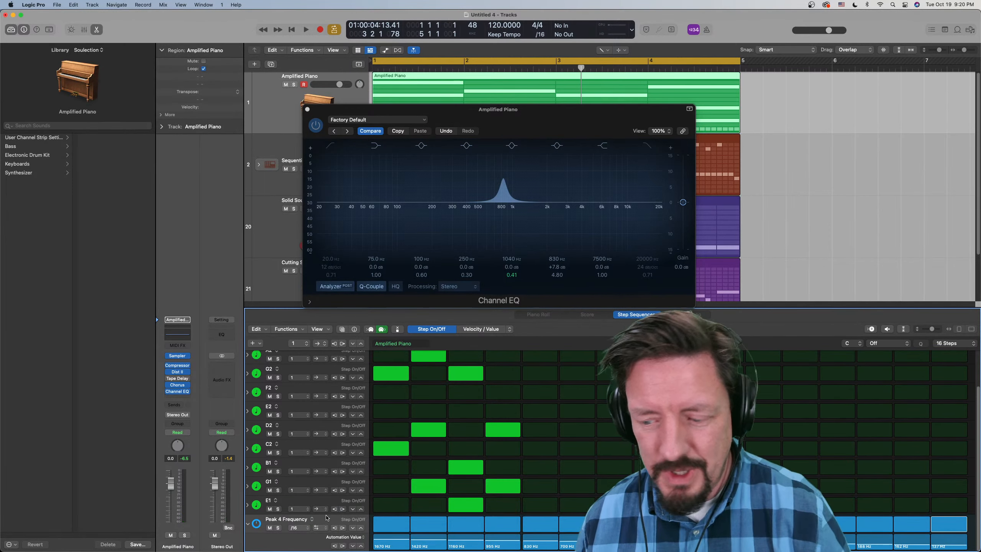
pyautogui.press('space')
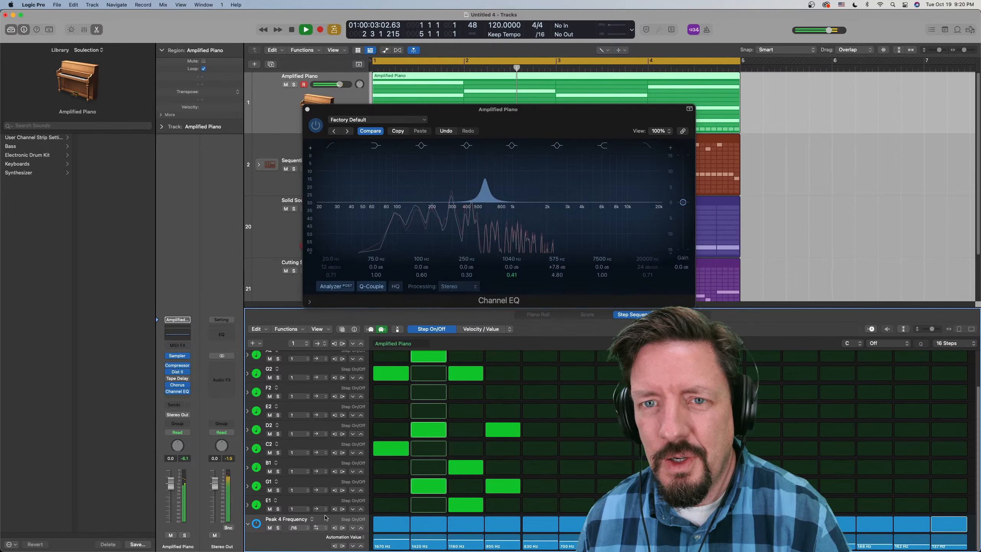
pyautogui.click(298, 527)
pyautogui.click(302, 537)
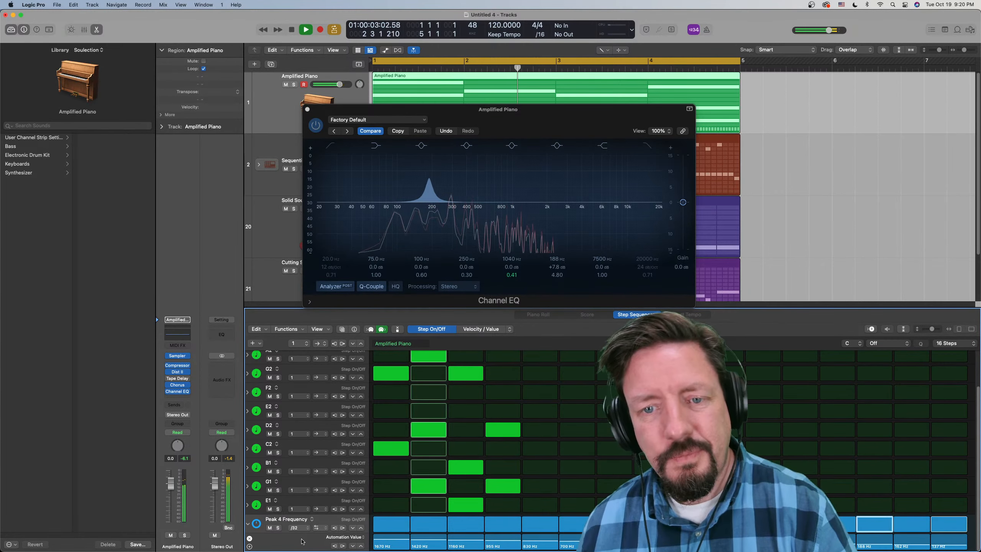
pyautogui.press('space')
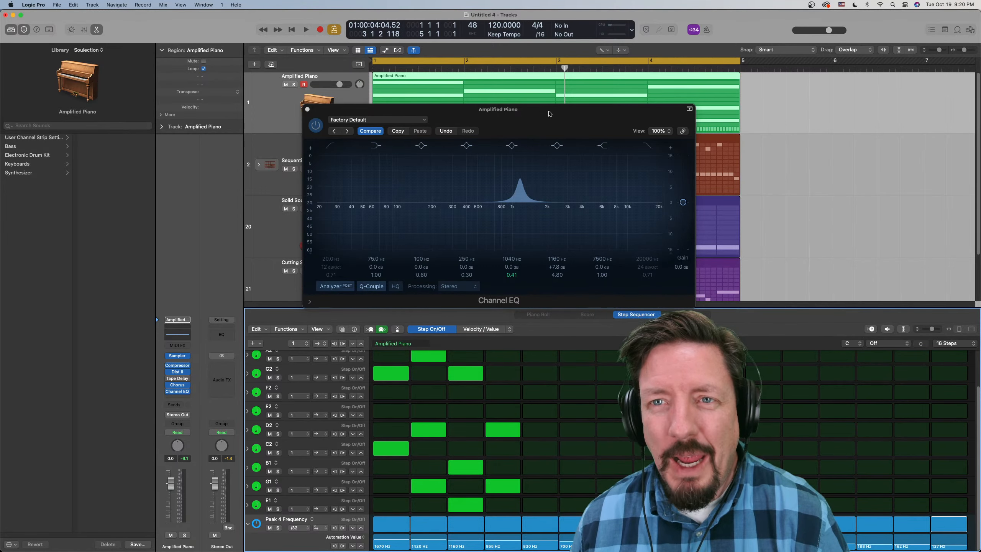
# - Close the Channel EQ and tidy the view by collapsing the Peak 4 Frequency subrow and enlarging the tracks area
pyautogui.moveTo(549, 113); pyautogui.dragTo(624, 160)
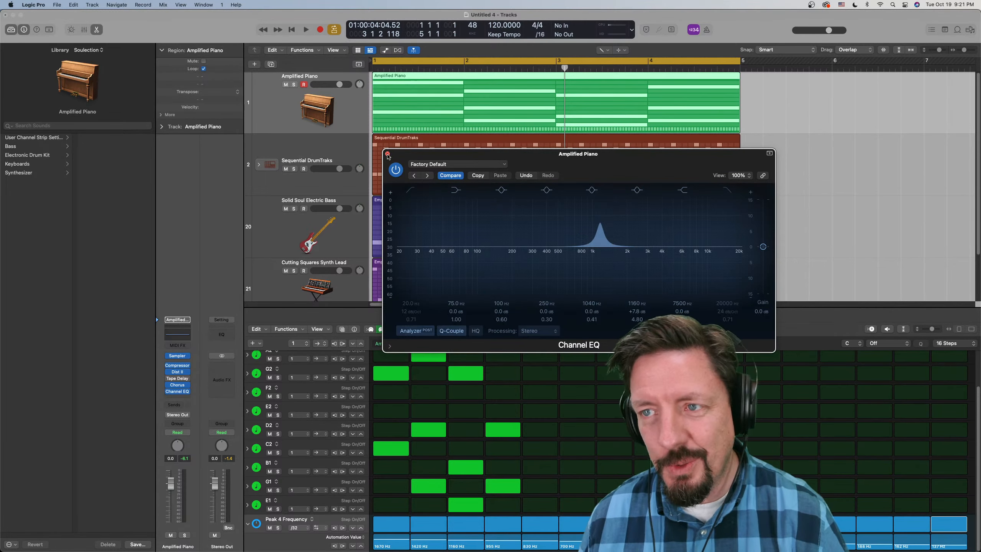
pyautogui.click(388, 154)
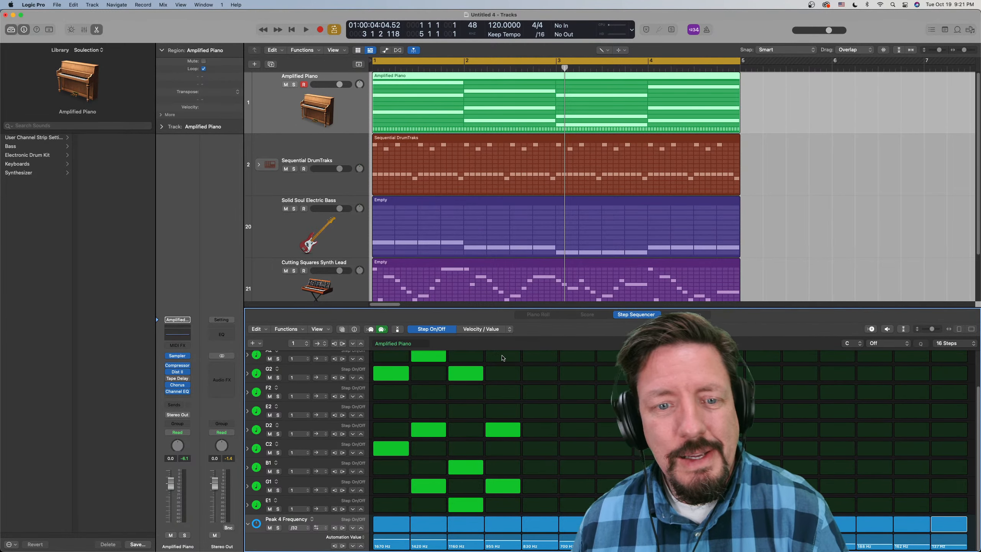
pyautogui.click(248, 525)
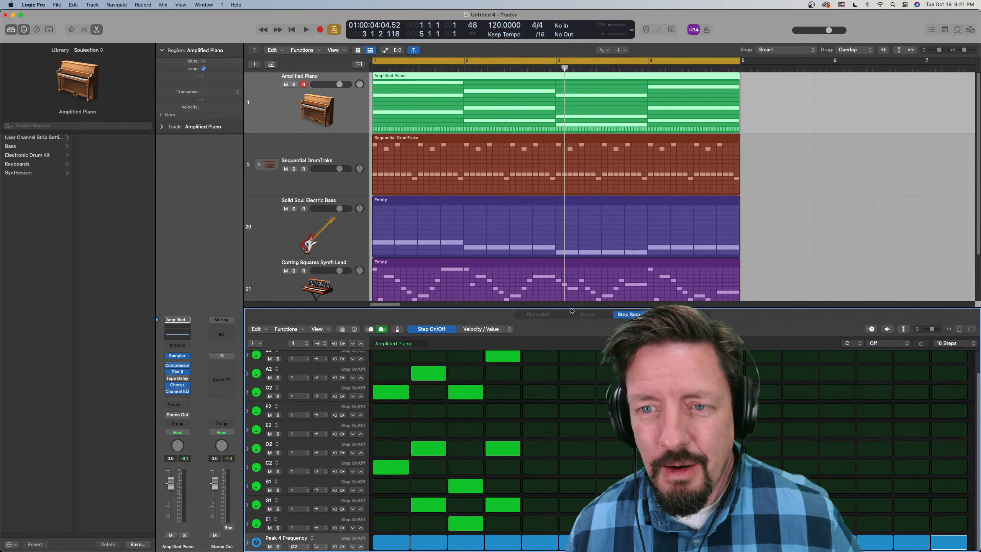
pyautogui.moveTo(572, 310); pyautogui.dragTo(573, 334)
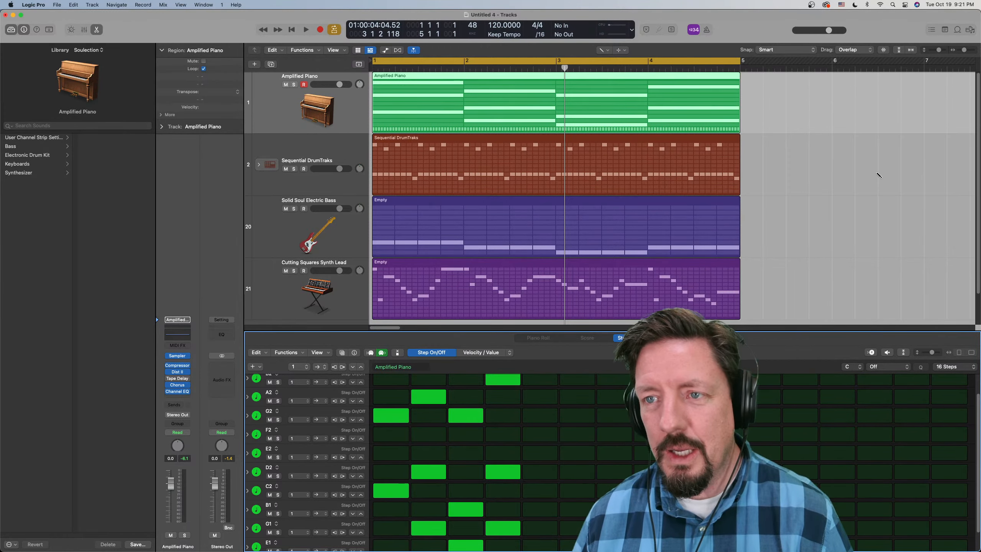
pyautogui.doubleClick(771, 164)
pyautogui.rightClick(771, 164)
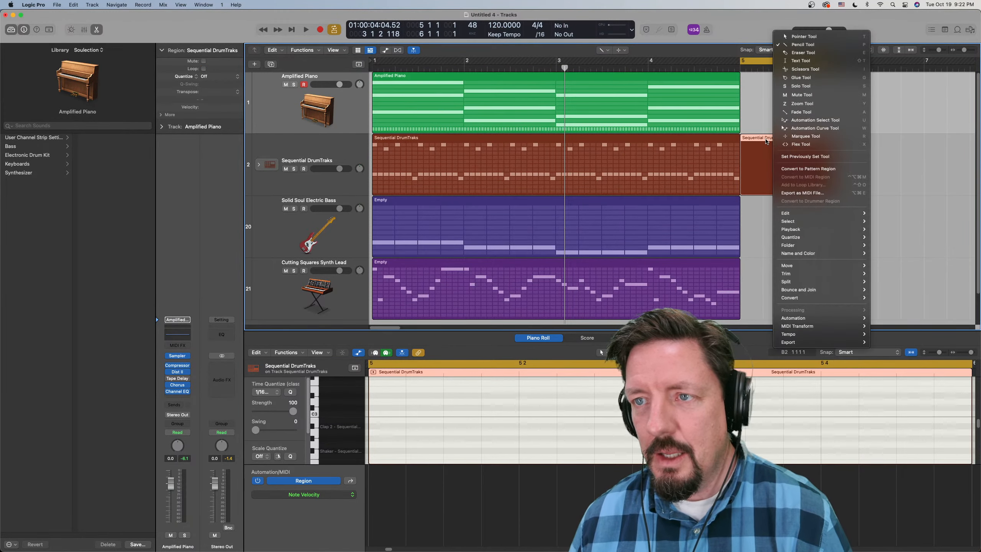
pyautogui.press('t')
pyautogui.press('Delete')
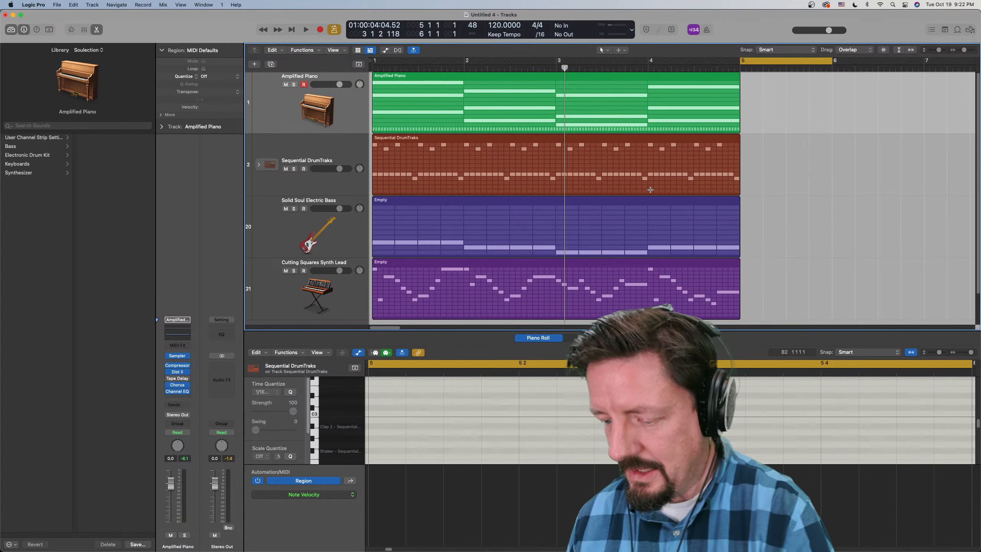
# - Zoom the arrangement out to show about 25 bars and all four tracks at a reduced height
pyautogui.press('super+Left')
pyautogui.press('super+Left')
pyautogui.press('super+Left')
pyautogui.press('super+Left')
pyautogui.press('super+Up')
pyautogui.press('super+Up')
pyautogui.press('super+Up')
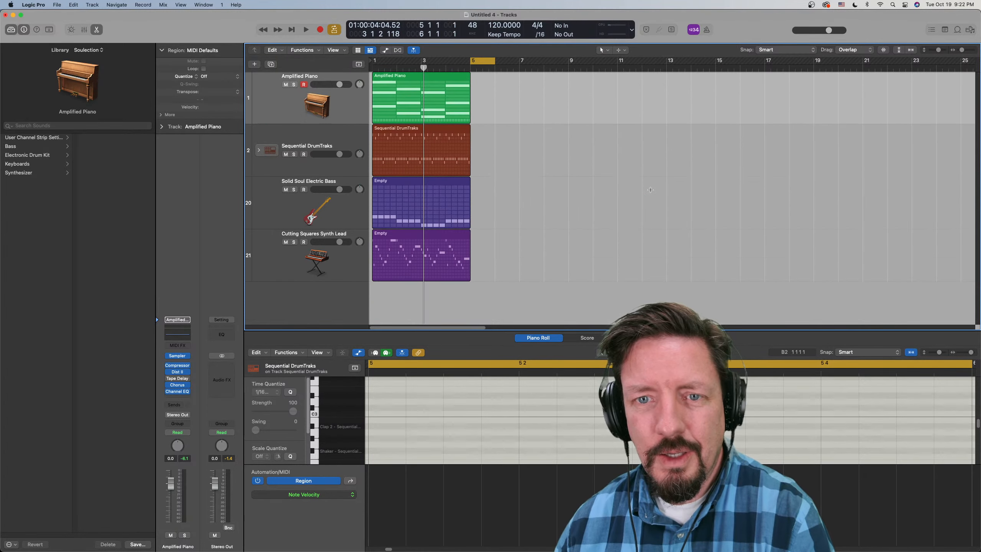
pyautogui.press('super+Up')
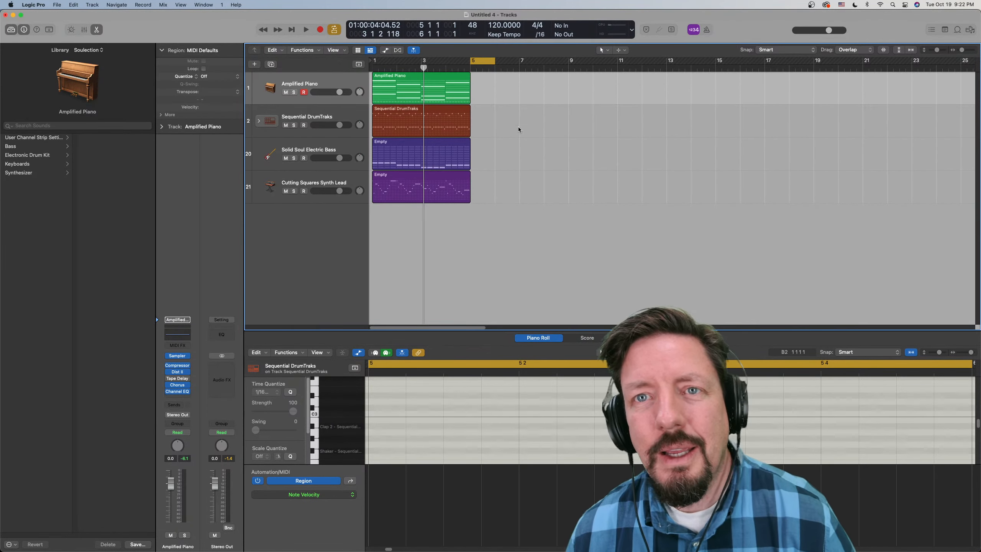
# - Turn off cycle mode, add a new Drummer track and place it below the Cutting Squares Synth Lead track
pyautogui.press('c')
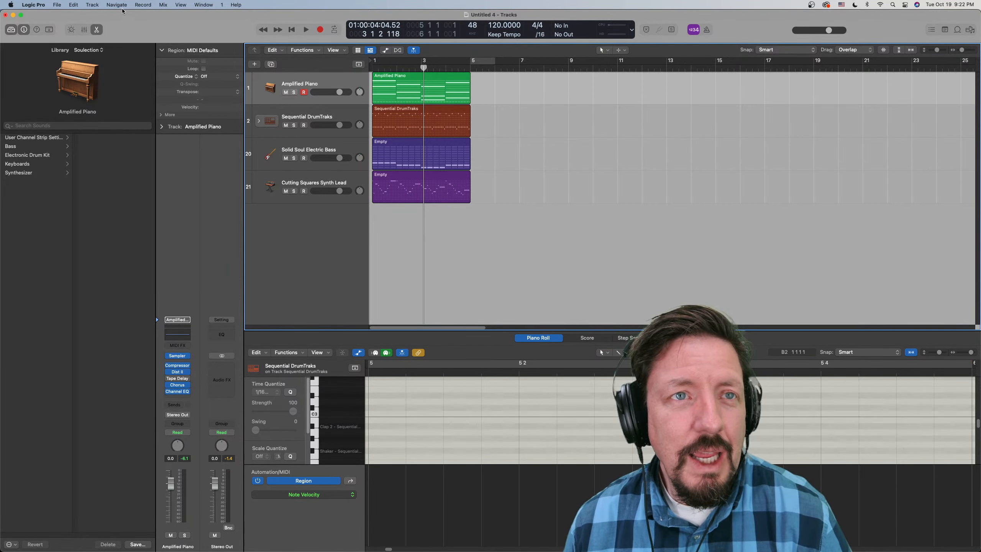
pyautogui.click(94, 5)
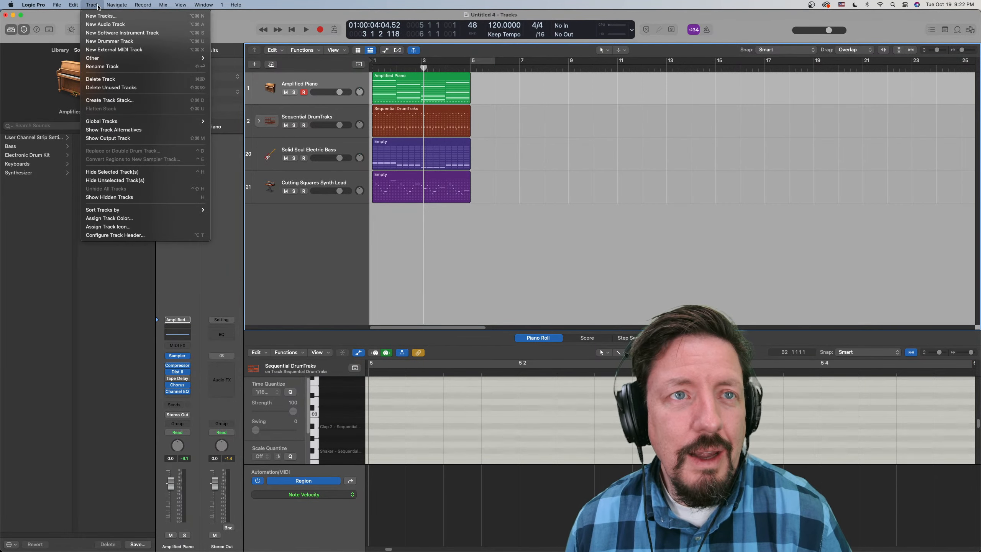
pyautogui.click(102, 41)
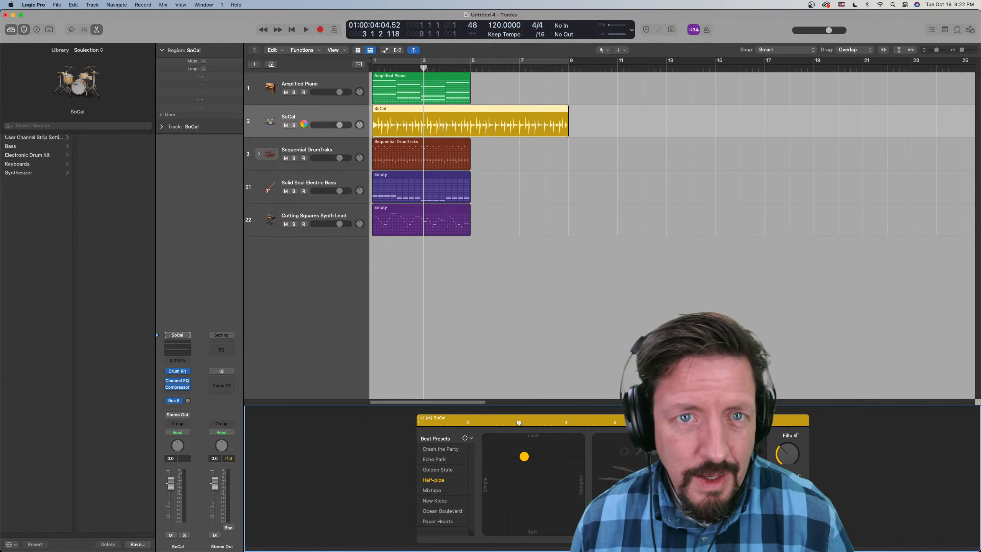
pyautogui.moveTo(304, 124); pyautogui.dragTo(316, 263)
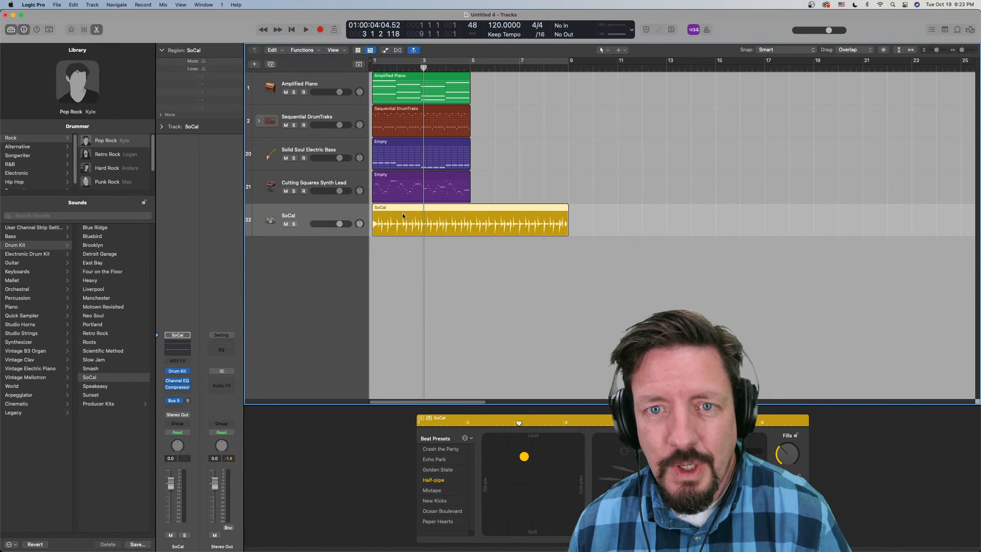
# - Move the SoCal drummer region onto the Cutting Squares Synth Lead track at bar 7 and check its conversion options
pyautogui.moveTo(395, 209); pyautogui.dragTo(544, 181)
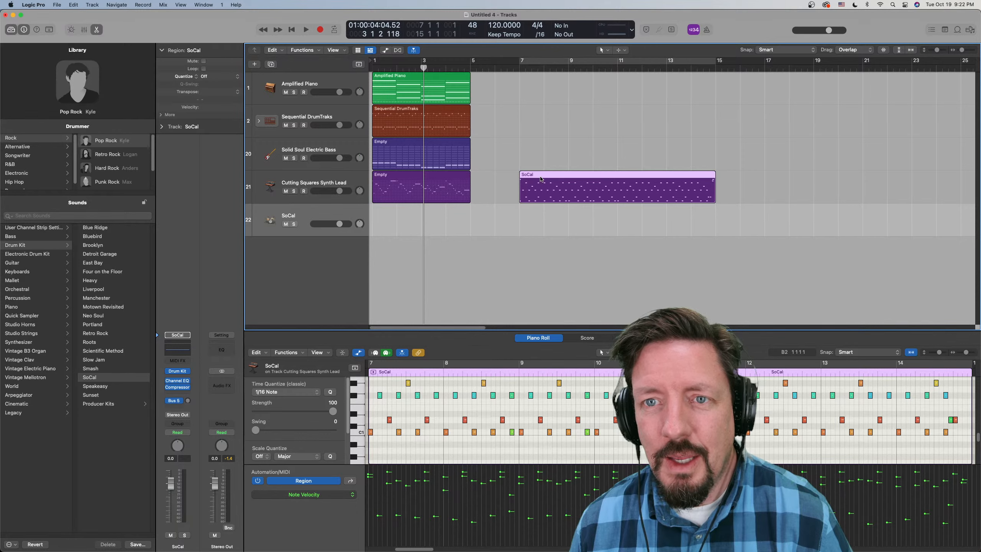
pyautogui.rightClick(541, 178)
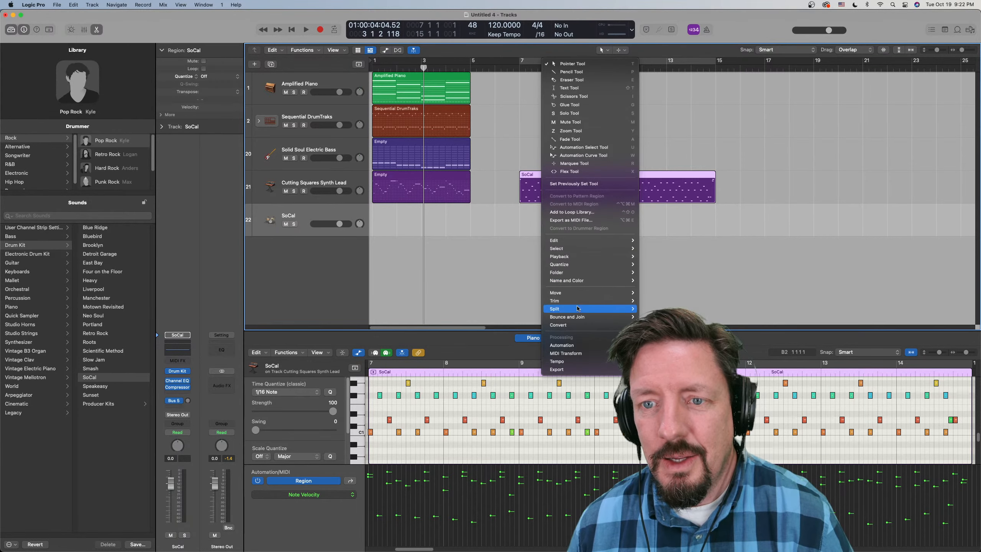
pyautogui.moveTo(578, 323)
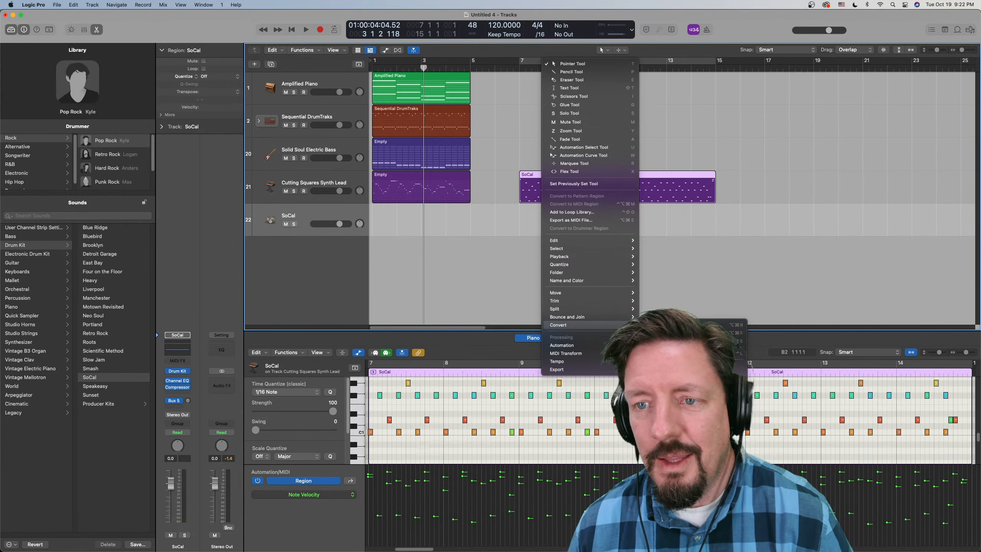
pyautogui.click(535, 176)
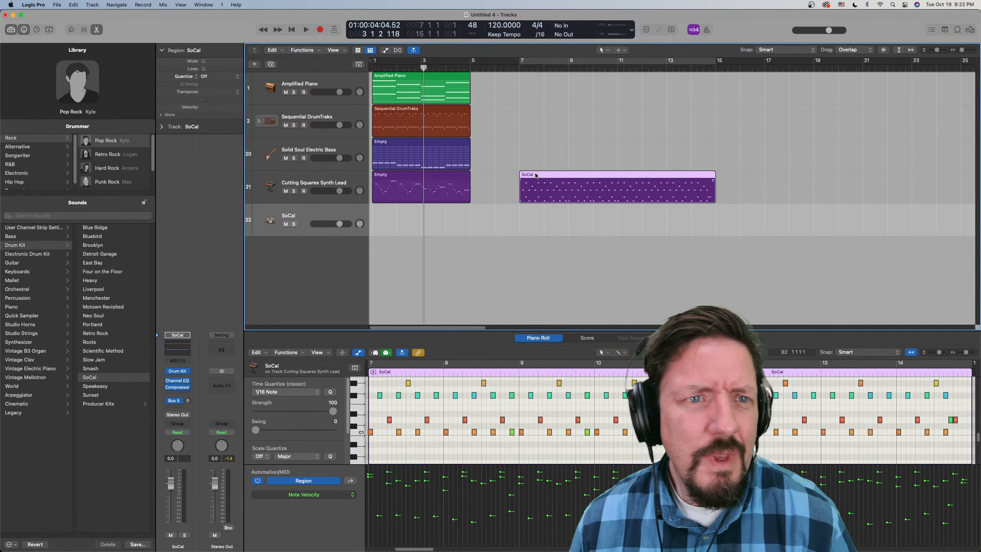
# - Expand the SoCal track parameters and the additional region parameters to examine their settings, including No Transpose
pyautogui.click(161, 127)
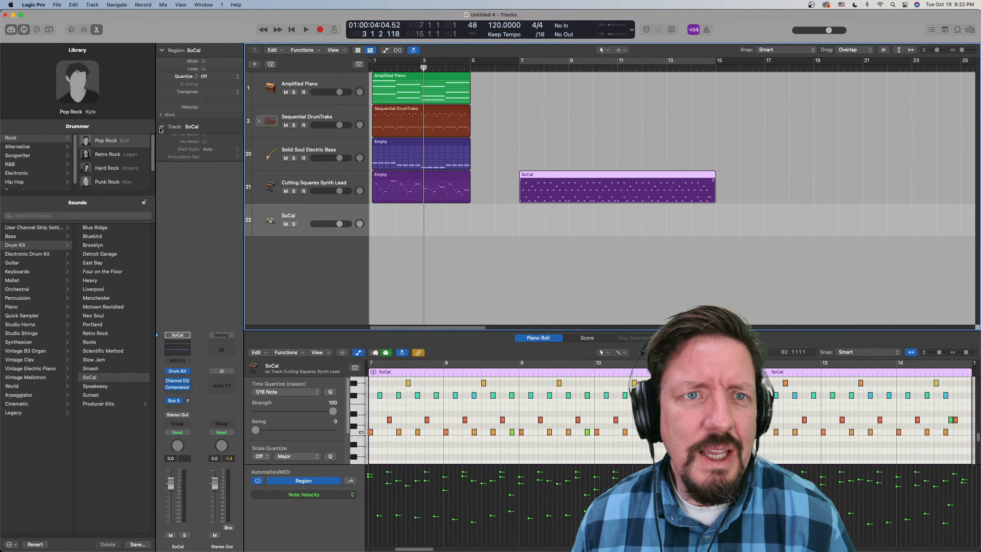
pyautogui.click(160, 116)
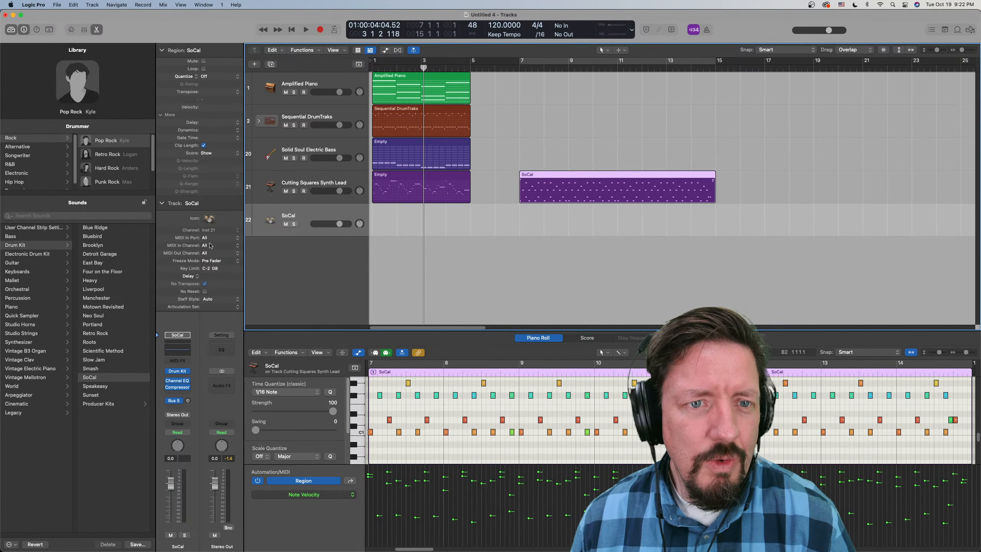
pyautogui.click(204, 284)
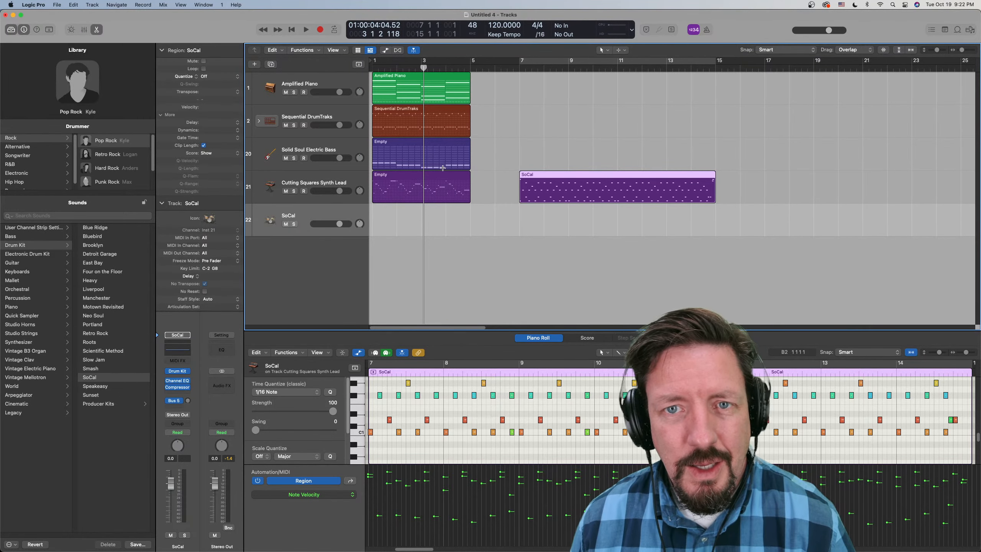
# - Compare the synth lead and bass pattern regions with the SoCal region in the editor and region parameters
pyautogui.click(436, 178)
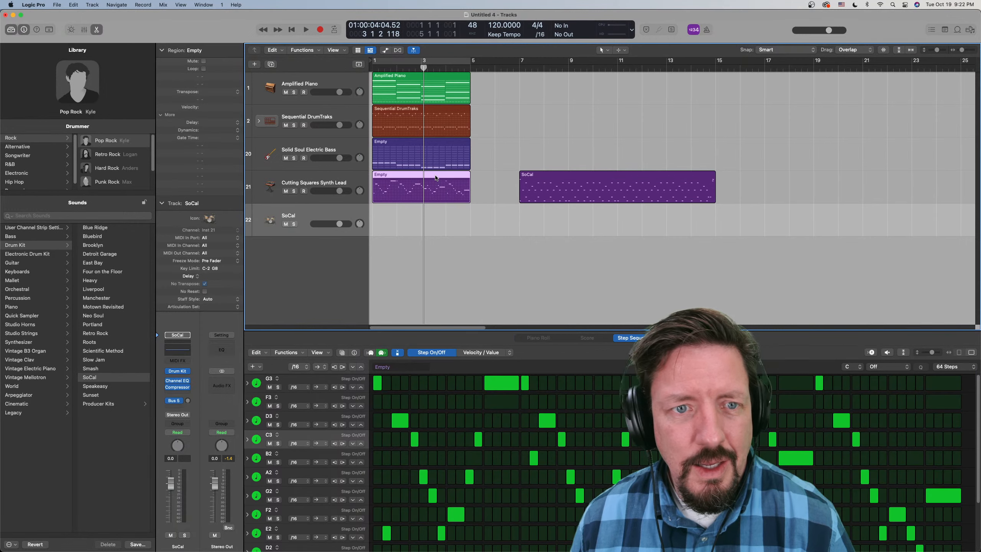
pyautogui.click(537, 180)
pyautogui.click(448, 145)
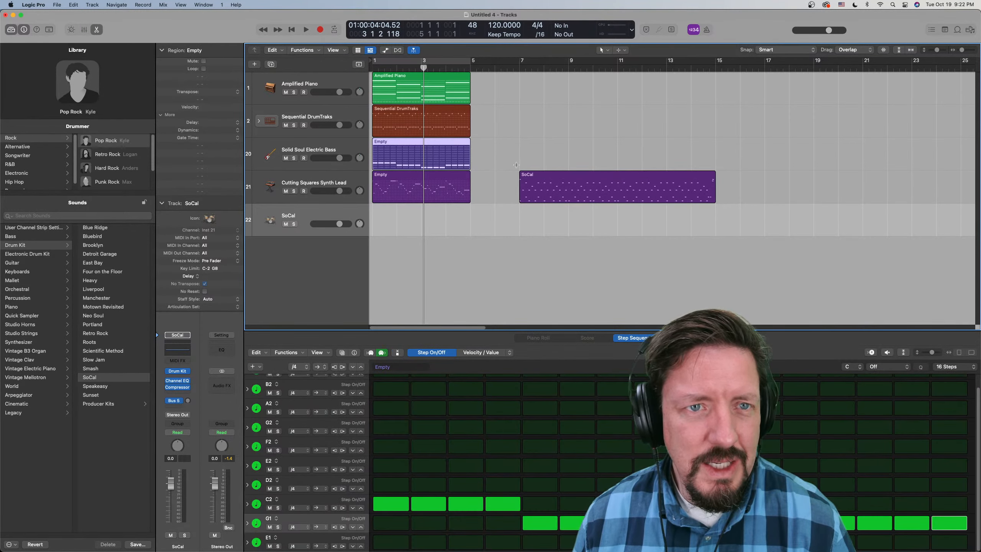
pyautogui.click(532, 176)
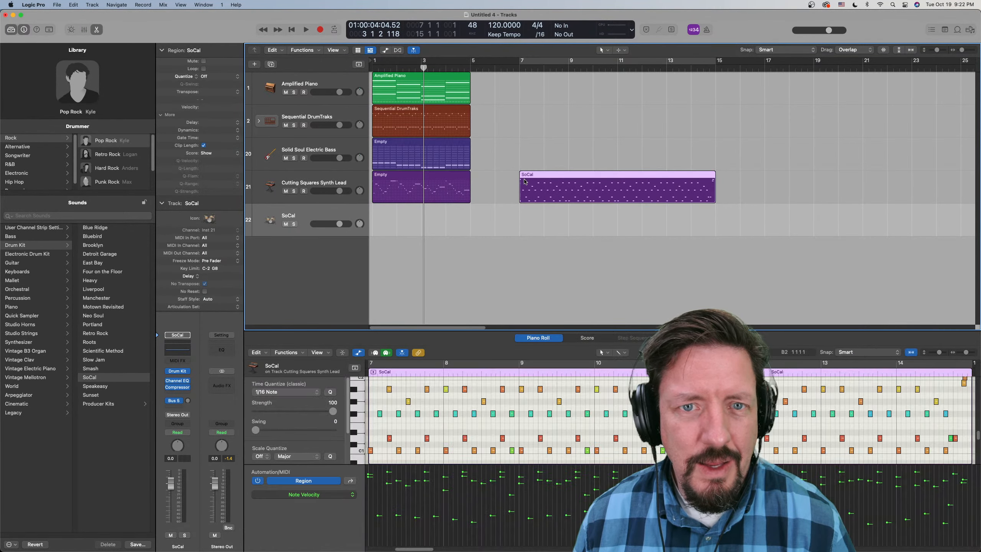
# - Cycle bars 7 to 15 and record a short MIDI chord part on the Amplified Piano track from bar 7
pyautogui.click(539, 60)
pyautogui.click(306, 86)
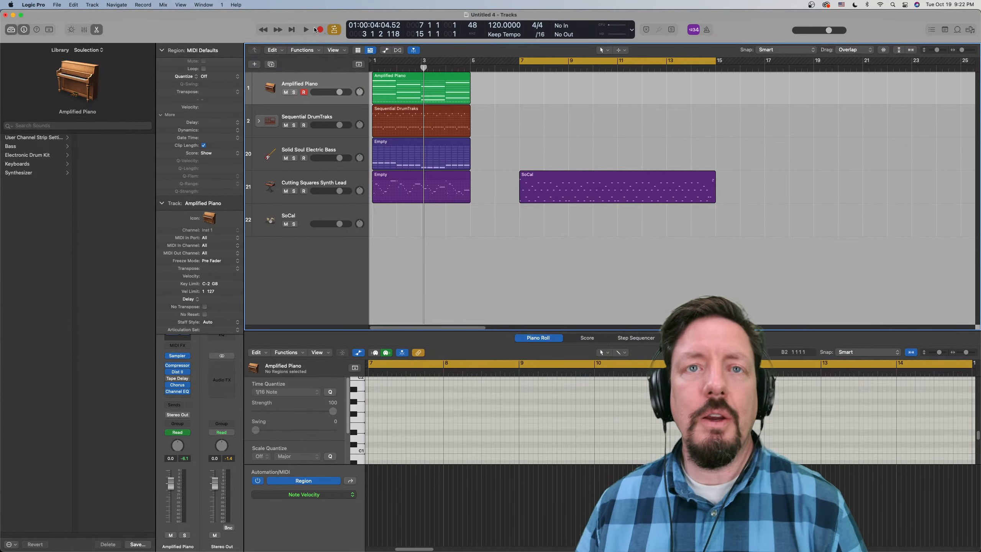
pyautogui.click(320, 29)
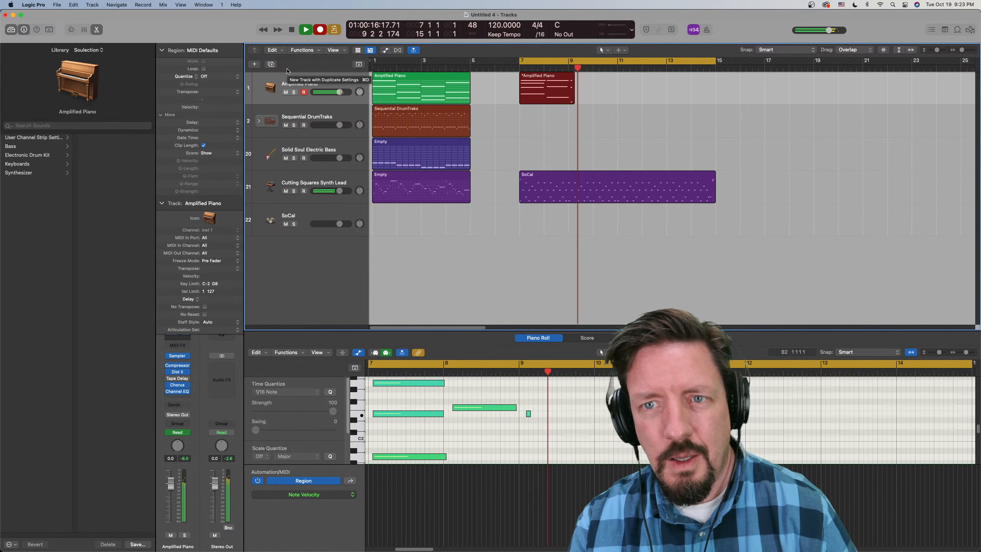
pyautogui.press('space')
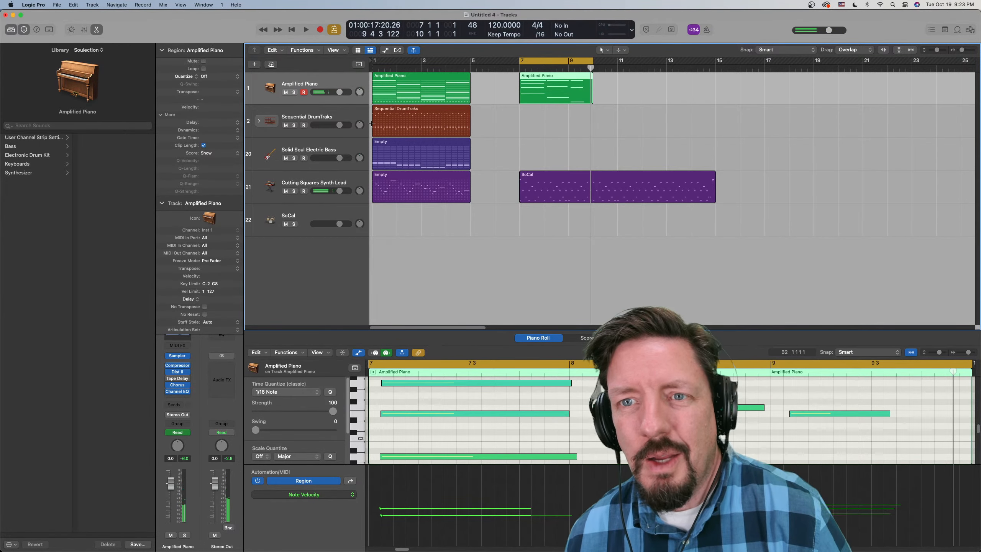
# - Move the SoCal region back onto the SoCal drummer track, aligned to start at bar 7
pyautogui.click(565, 201)
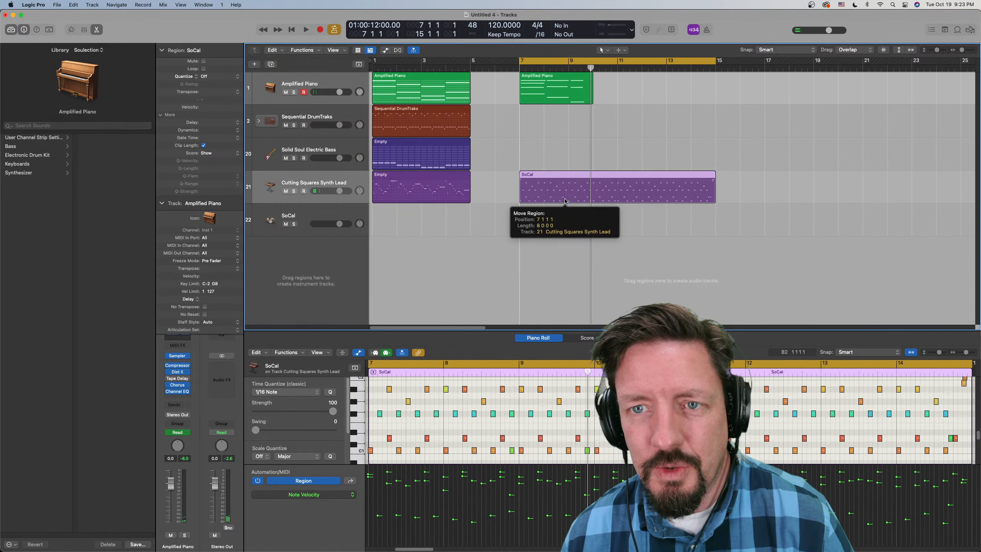
pyautogui.moveTo(565, 200); pyautogui.dragTo(563, 213)
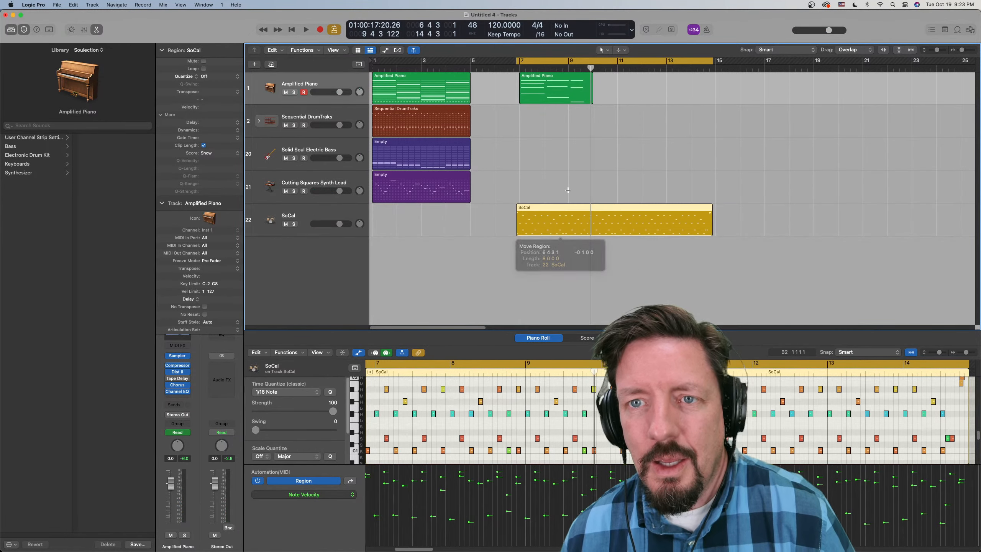
pyautogui.click(543, 80)
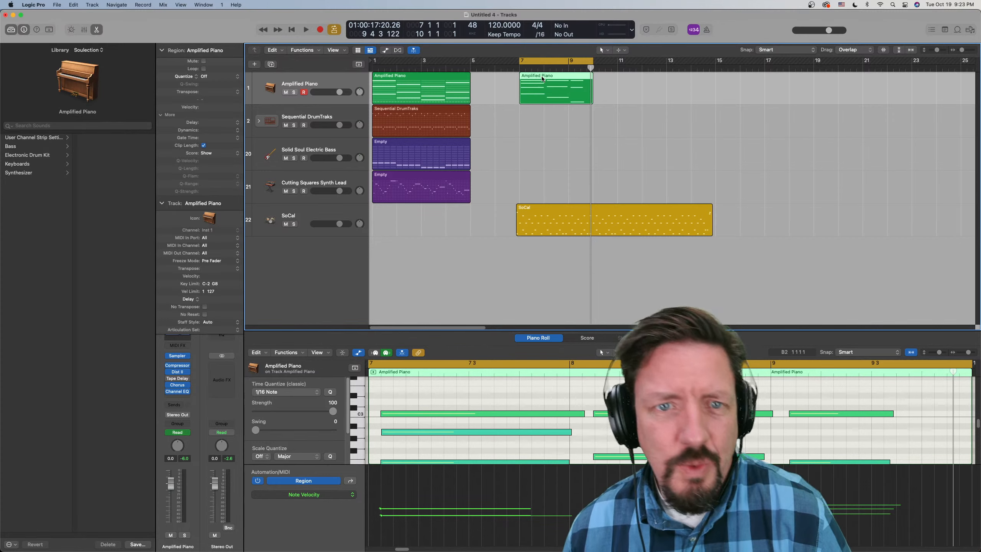
pyautogui.click(204, 307)
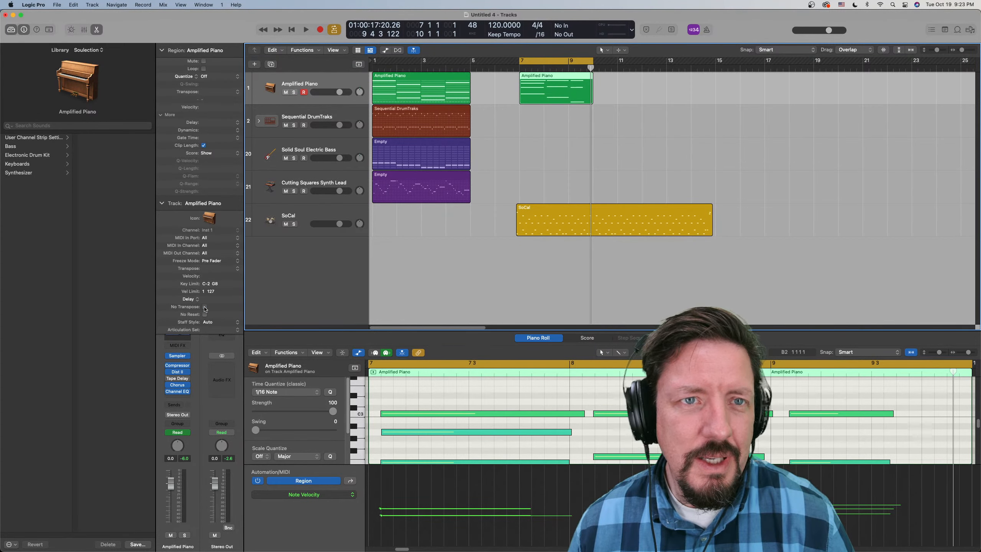
pyautogui.click(204, 307)
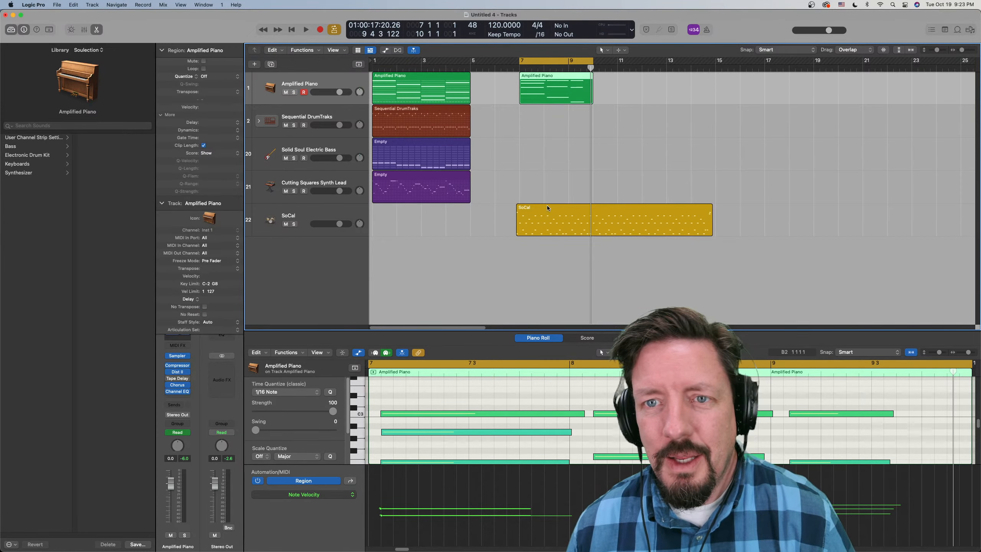
pyautogui.moveTo(547, 209); pyautogui.dragTo(542, 211)
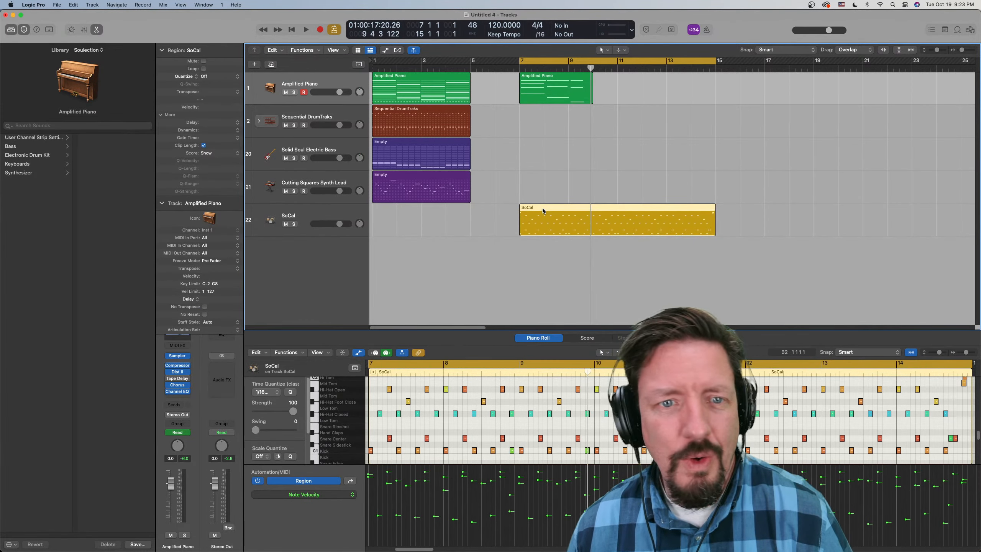
# - Check which conversion options the SoCal region offers on the drummer track
pyautogui.click(205, 307)
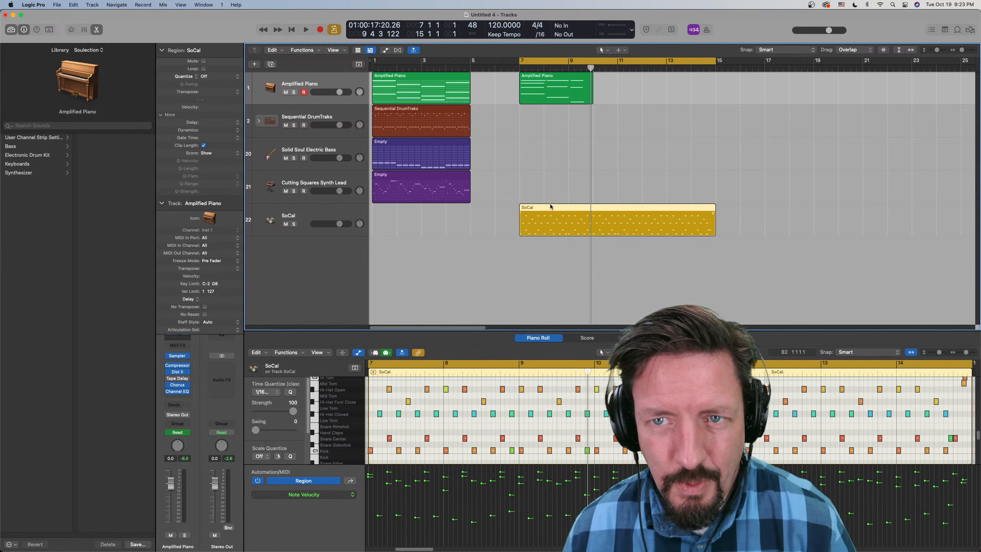
pyautogui.moveTo(551, 210)
pyautogui.mouseDown()
pyautogui.moveTo(552, 182)
pyautogui.moveTo(550, 220)
pyautogui.mouseUp()
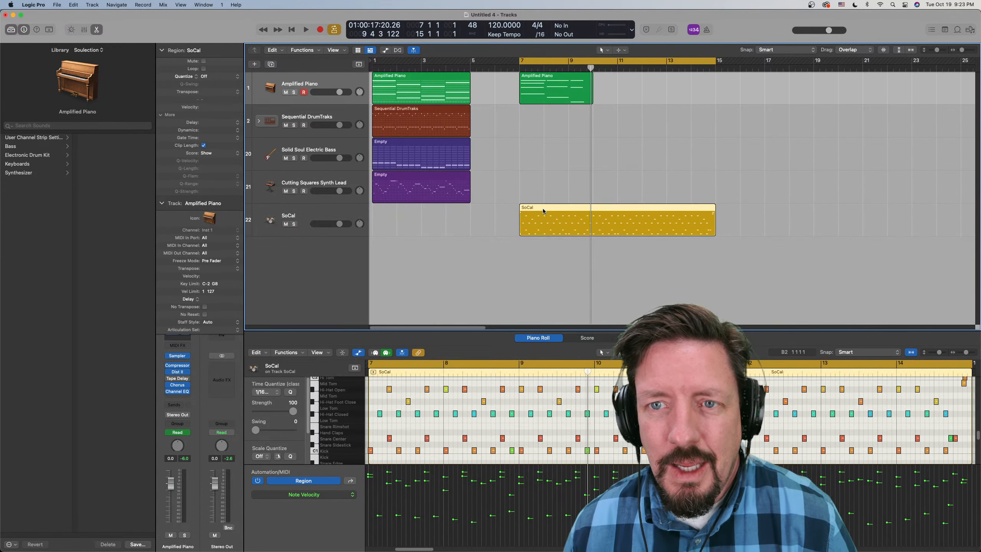
pyautogui.rightClick(543, 211)
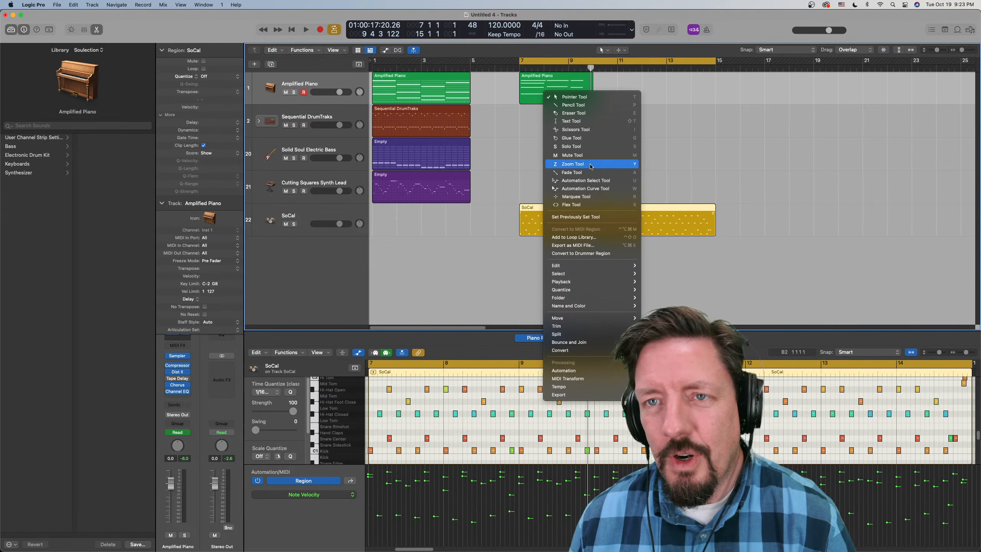
pyautogui.click(617, 79)
# - Move the SoCal region onto the Cutting Squares Synth Lead track at bar 7 and audition two of its notes
pyautogui.moveTo(558, 209); pyautogui.dragTo(556, 179)
pyautogui.rightClick(556, 179)
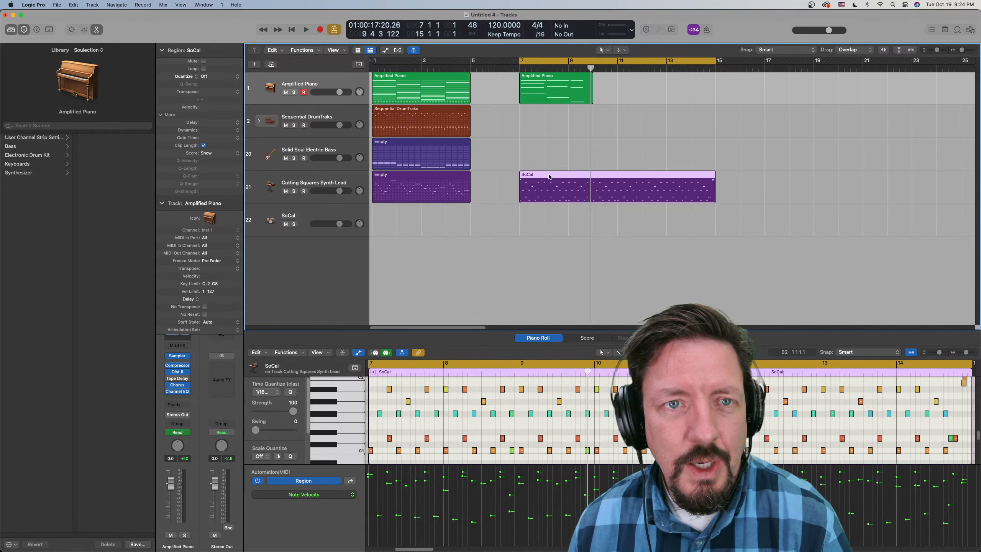
pyautogui.click(531, 414)
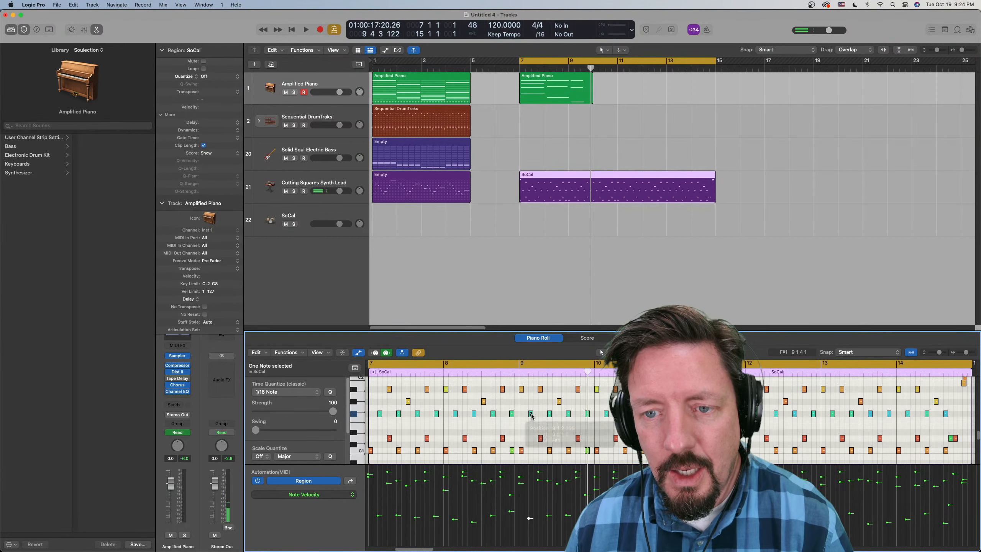
pyautogui.click(550, 413)
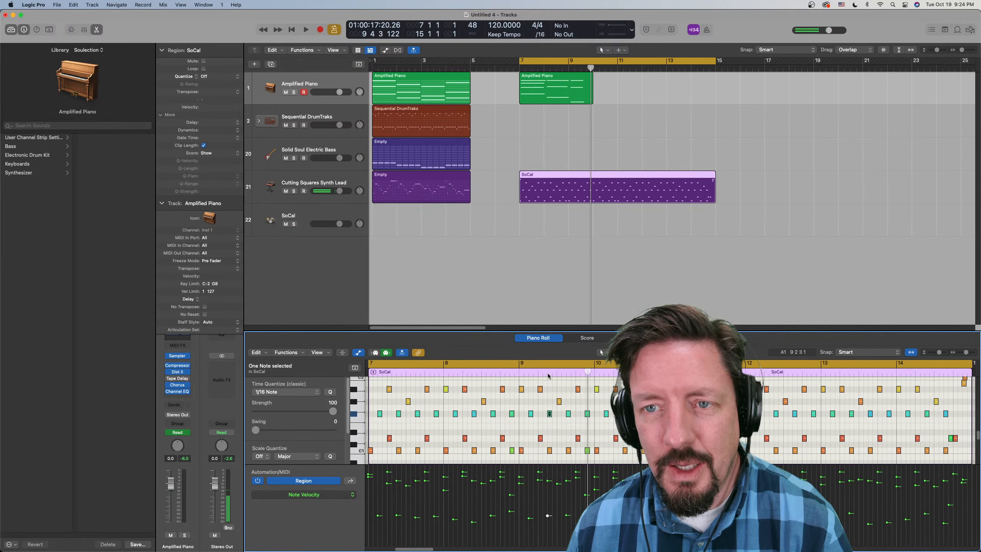
# - Check the SoCal region's conversion options on the synth lead track and compare it with the recorded piano region
pyautogui.click(549, 176)
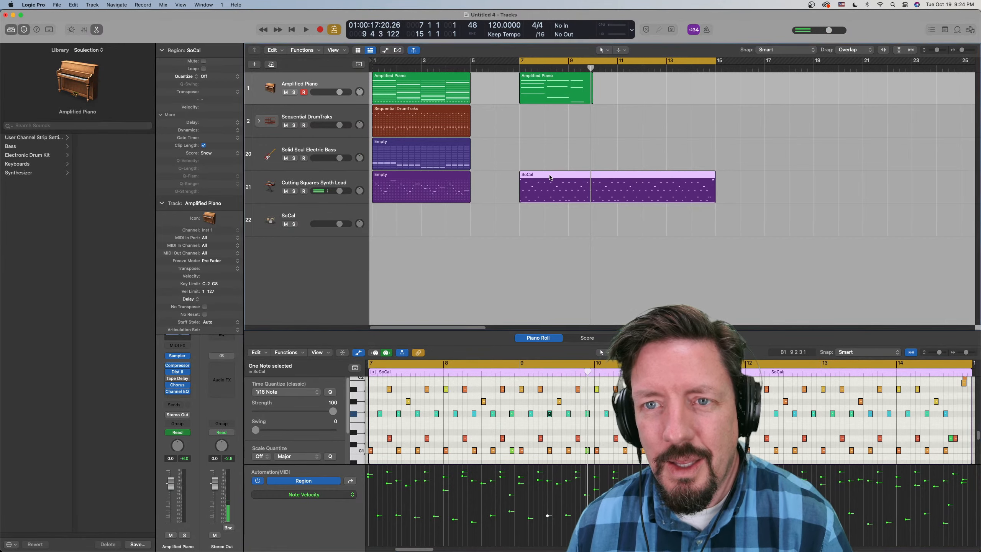
pyautogui.rightClick(578, 187)
pyautogui.moveTo(612, 332)
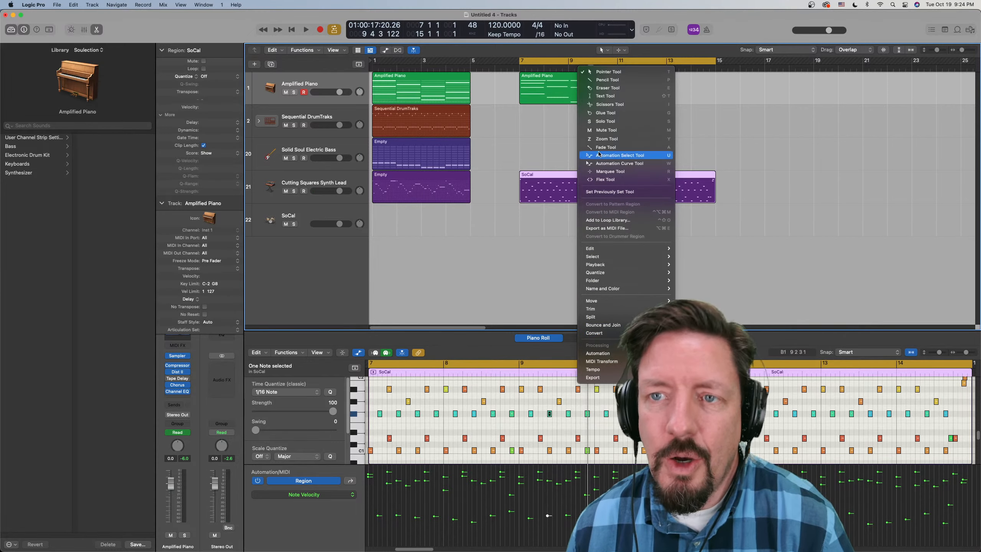
pyautogui.click(563, 180)
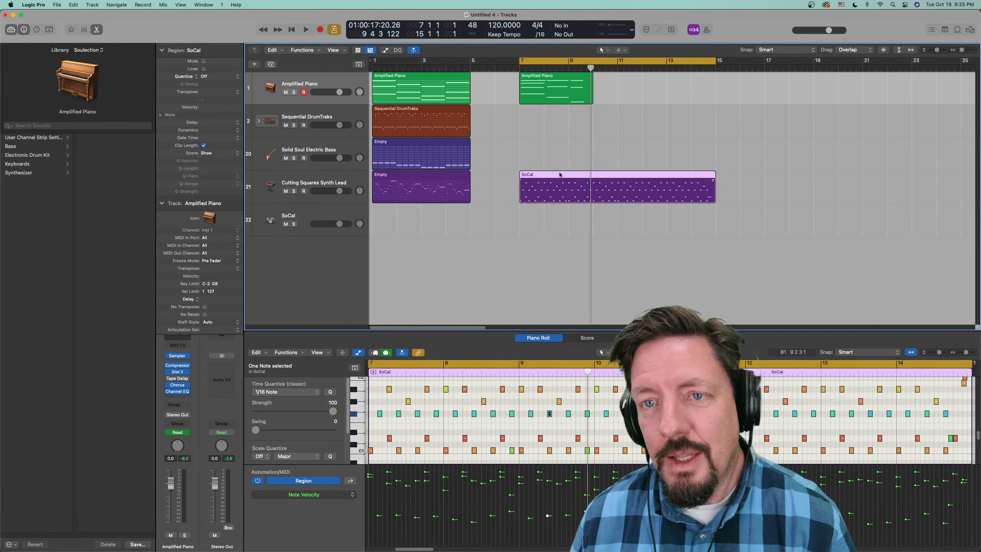
pyautogui.moveTo(560, 175); pyautogui.dragTo(560, 174)
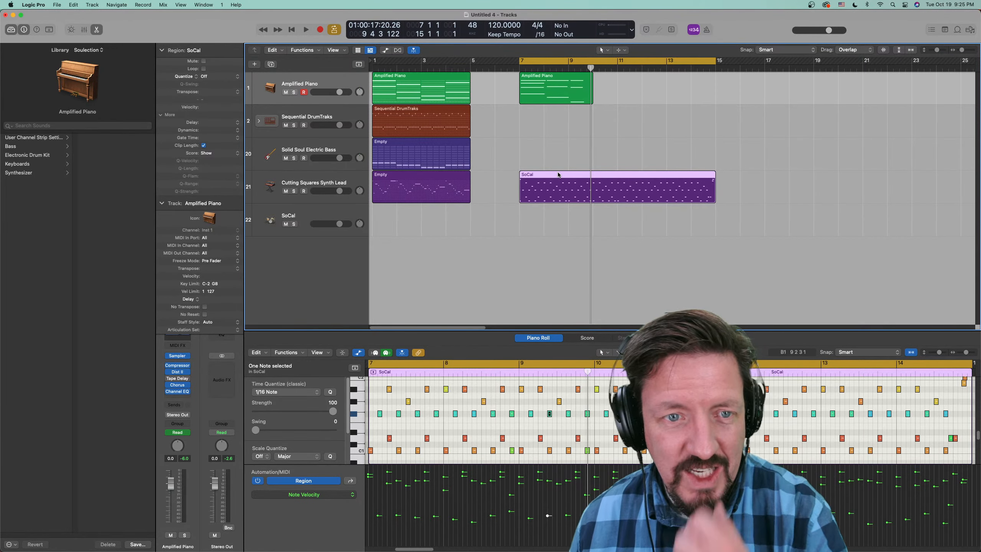
pyautogui.click(545, 86)
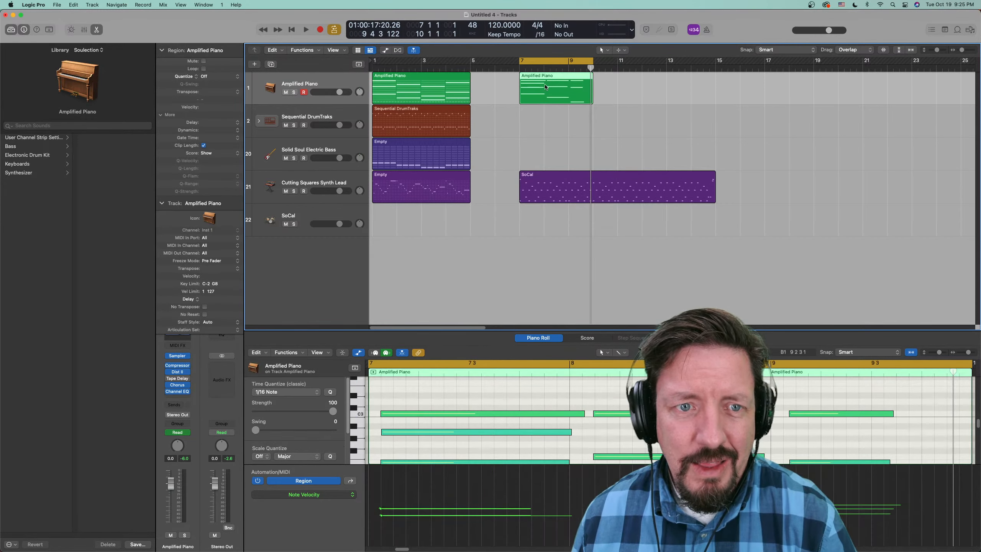
pyautogui.click(550, 178)
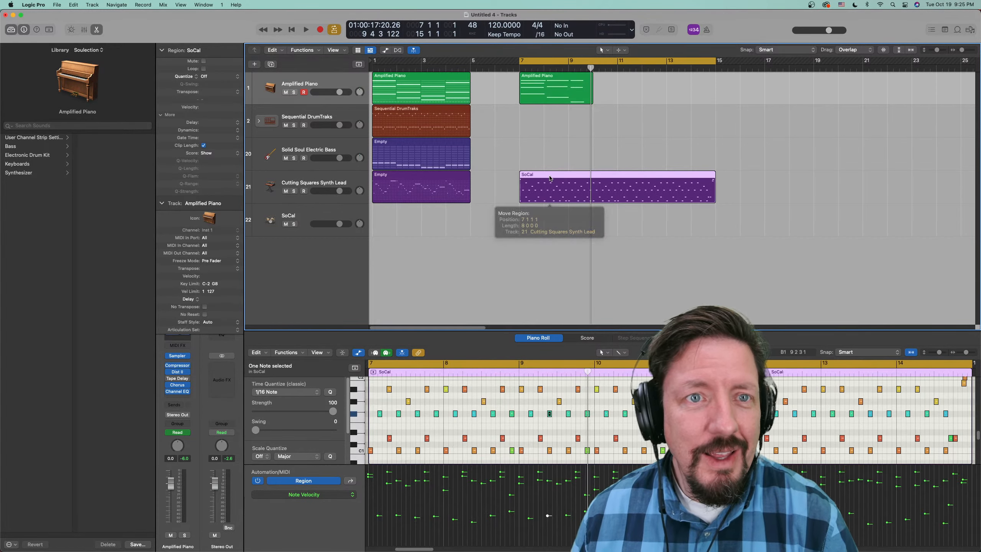
# - Compare the piano and SoCal regions at bar 7, and convert the recorded Amplified Piano region there to a pattern region
pyautogui.click(552, 86)
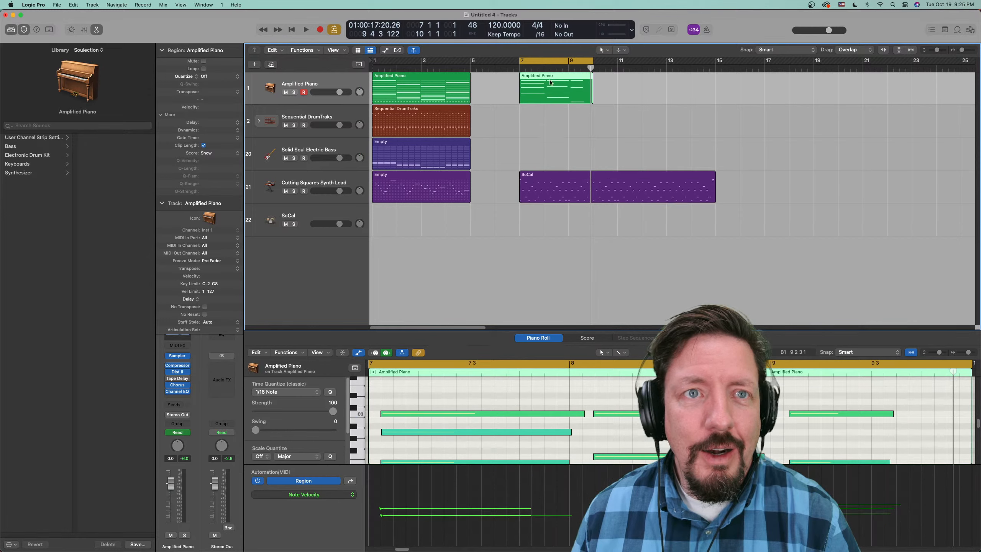
pyautogui.click(549, 177)
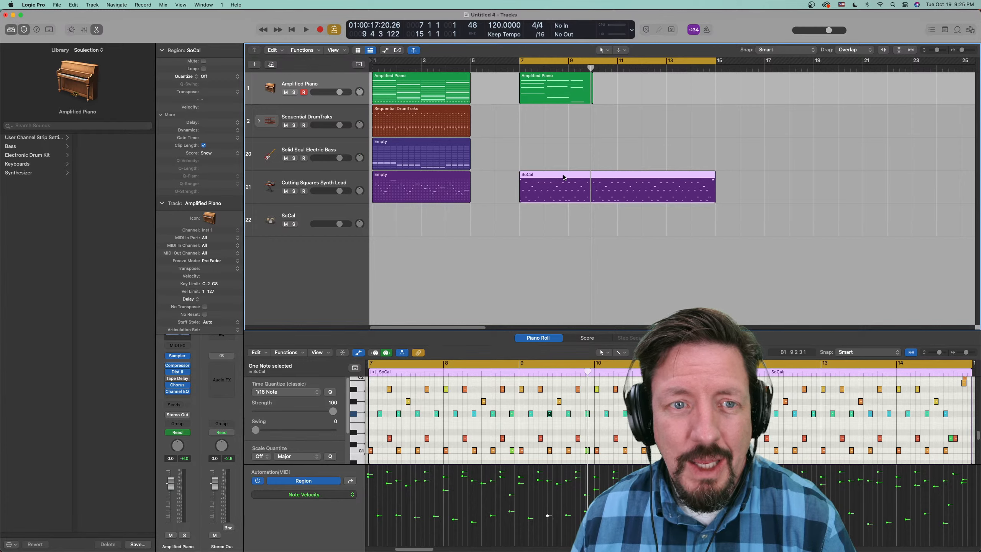
pyautogui.click(561, 76)
pyautogui.click(552, 178)
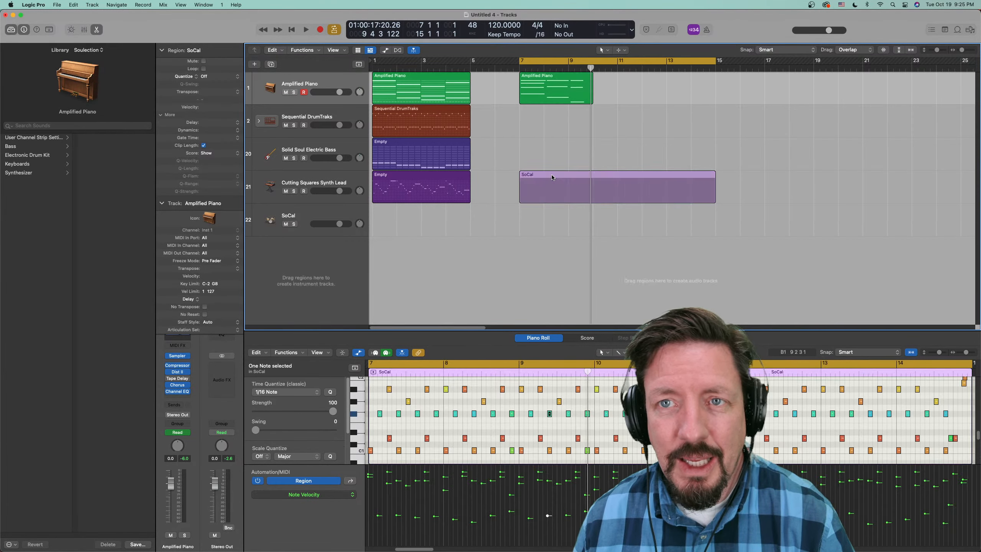
pyautogui.click(555, 78)
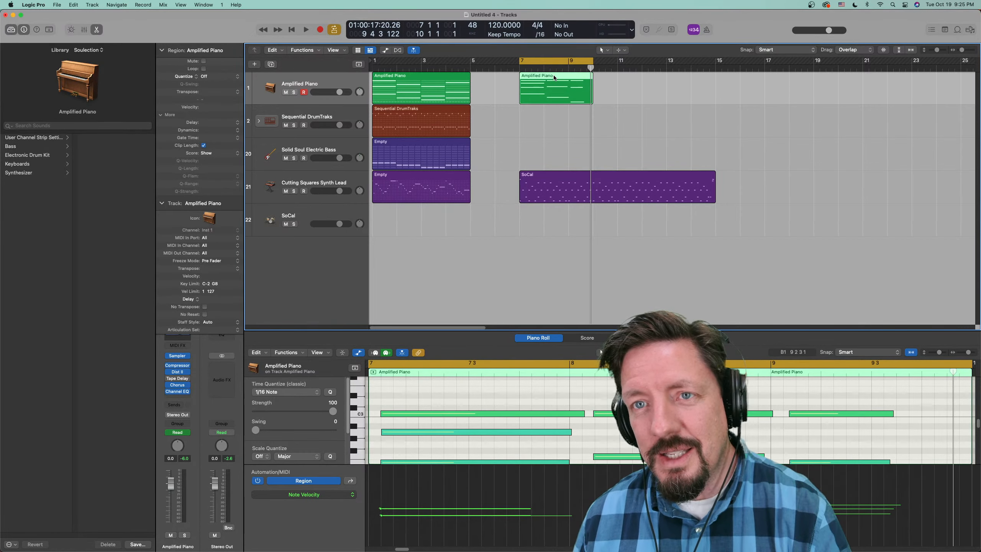
pyautogui.rightClick(552, 79)
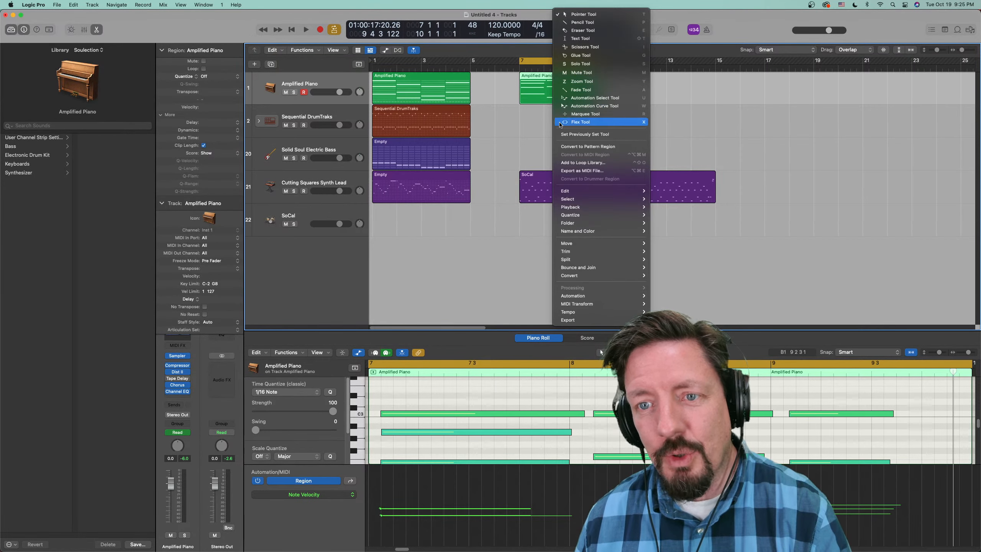
pyautogui.moveTo(571, 277)
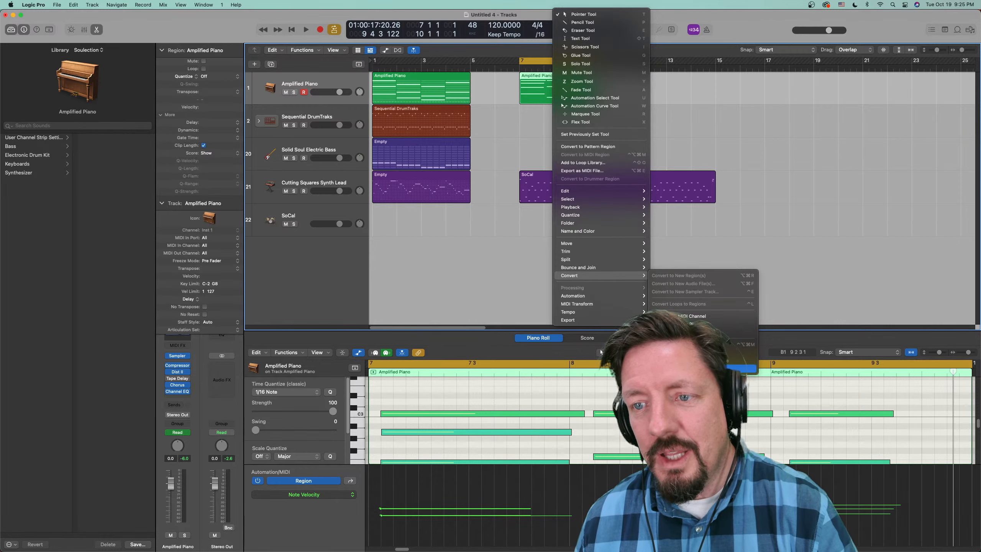
pyautogui.click(739, 369)
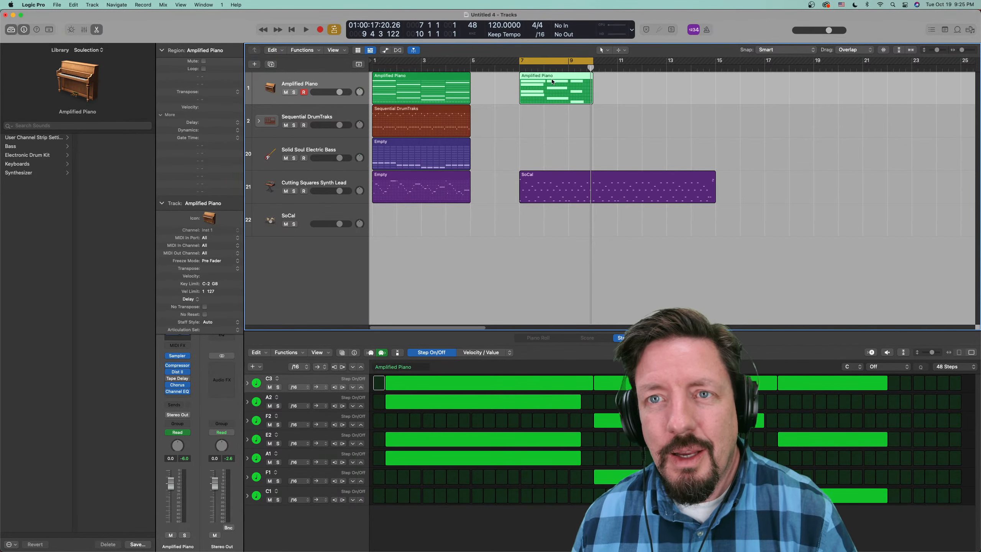
# - Run the Transposition MIDI transform with pitch Add 0 on all the SoCal region's notes and recheck the region's conversion options
pyautogui.click(551, 181)
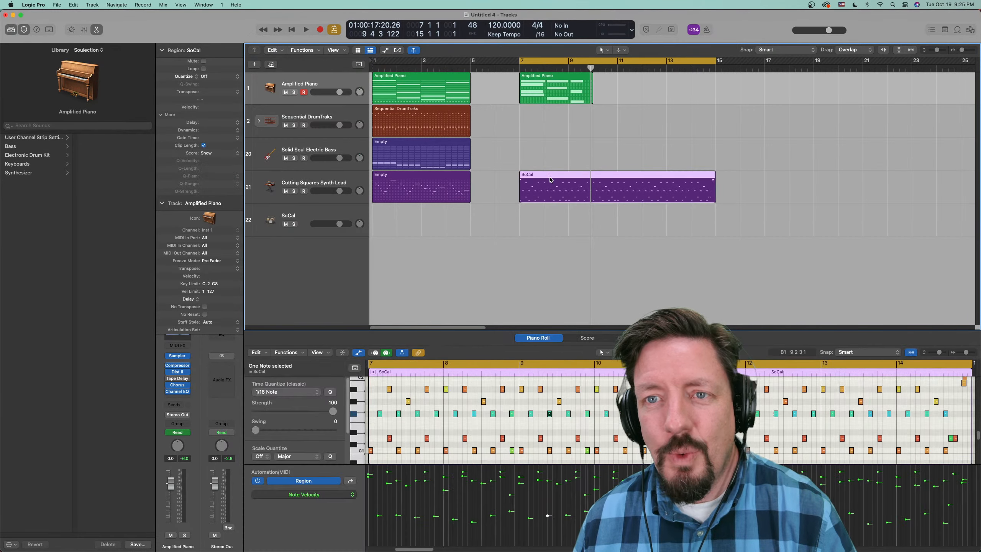
pyautogui.rightClick(551, 182)
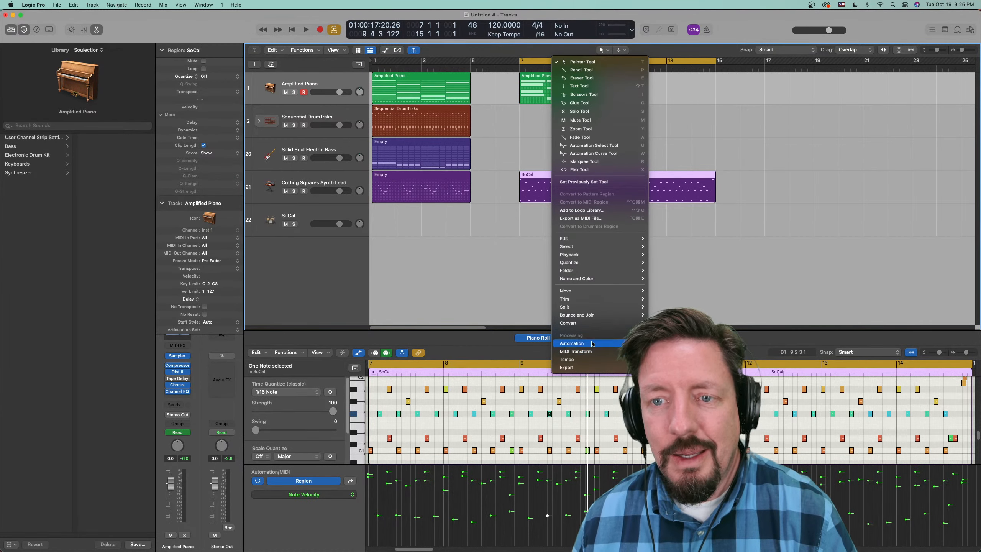
pyautogui.moveTo(591, 326)
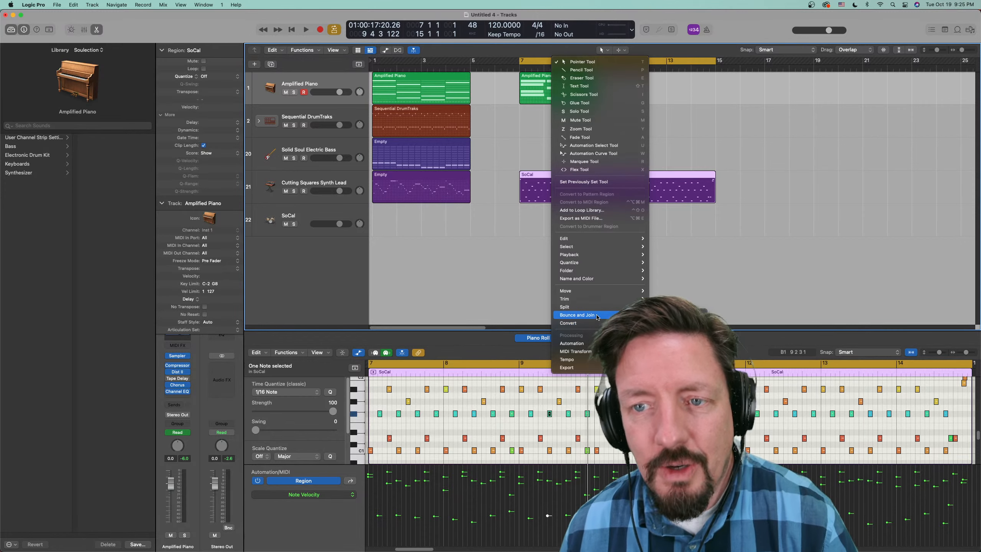
pyautogui.moveTo(588, 343)
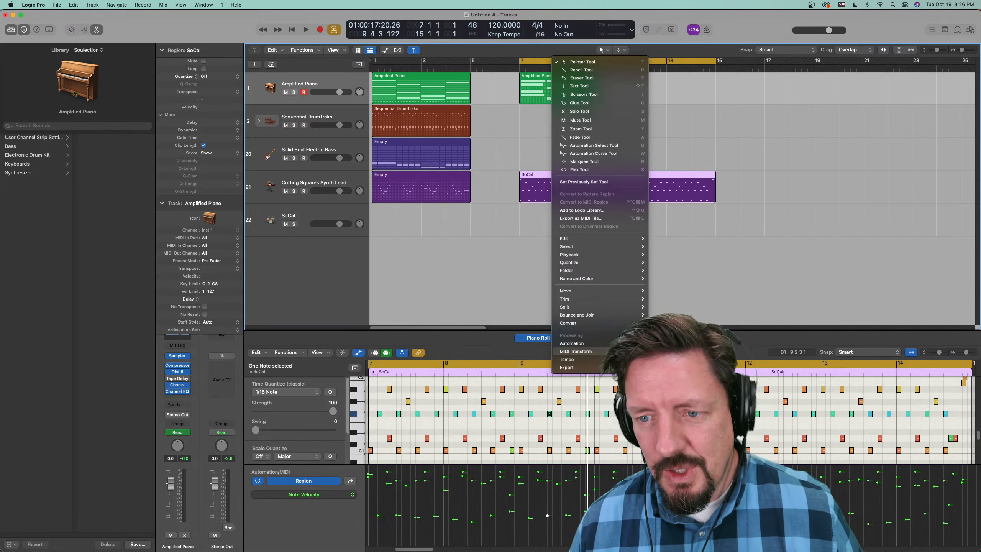
pyautogui.click(674, 412)
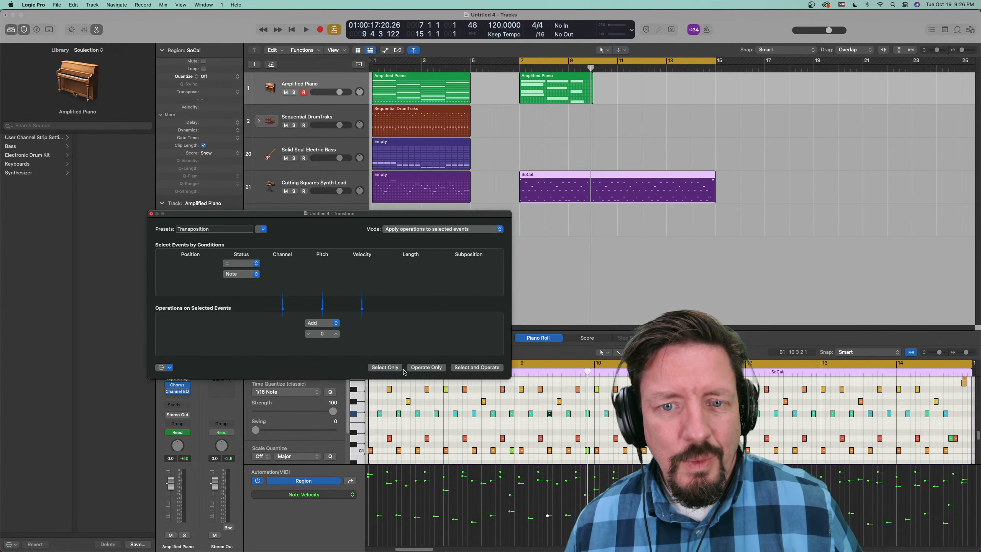
pyautogui.click(473, 367)
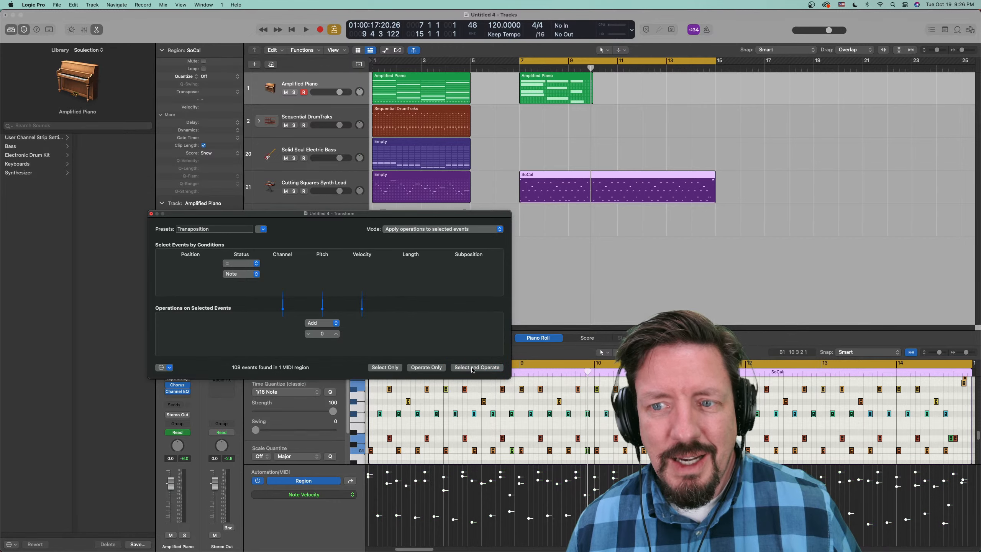
pyautogui.click(152, 214)
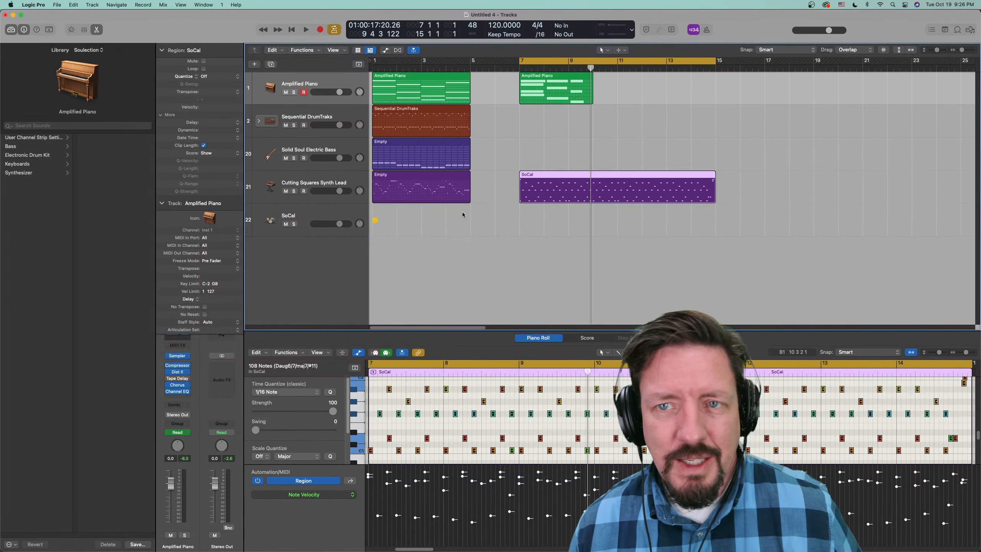
pyautogui.rightClick(583, 175)
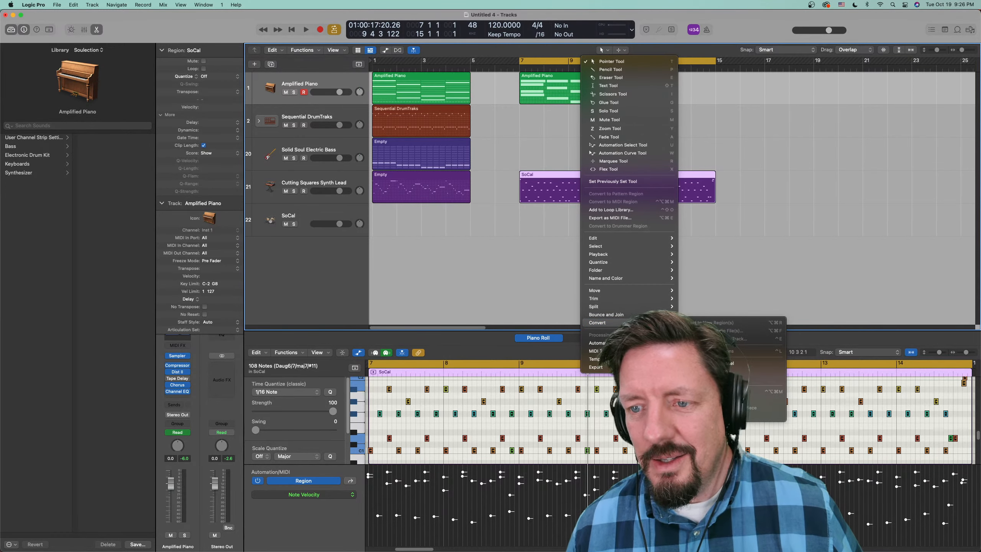
pyautogui.click(542, 305)
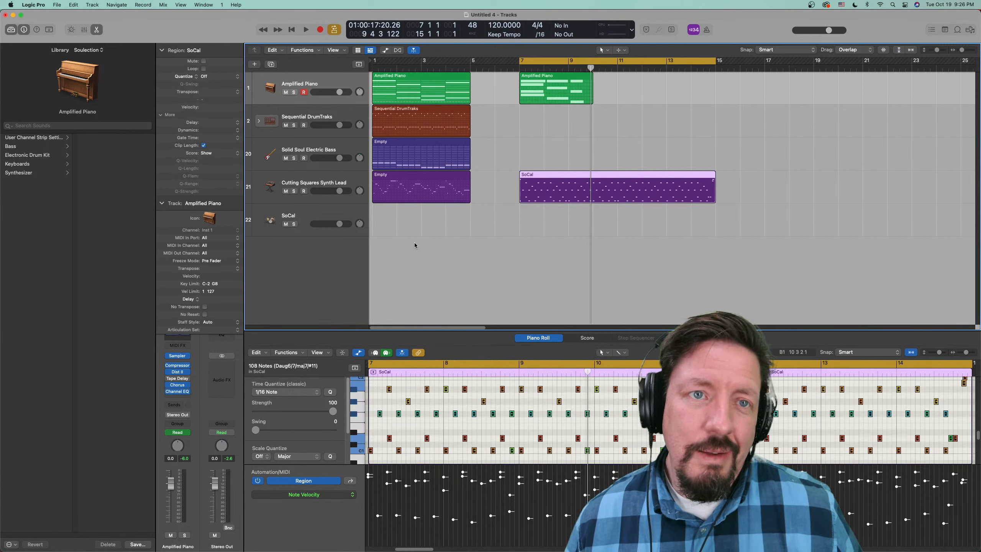
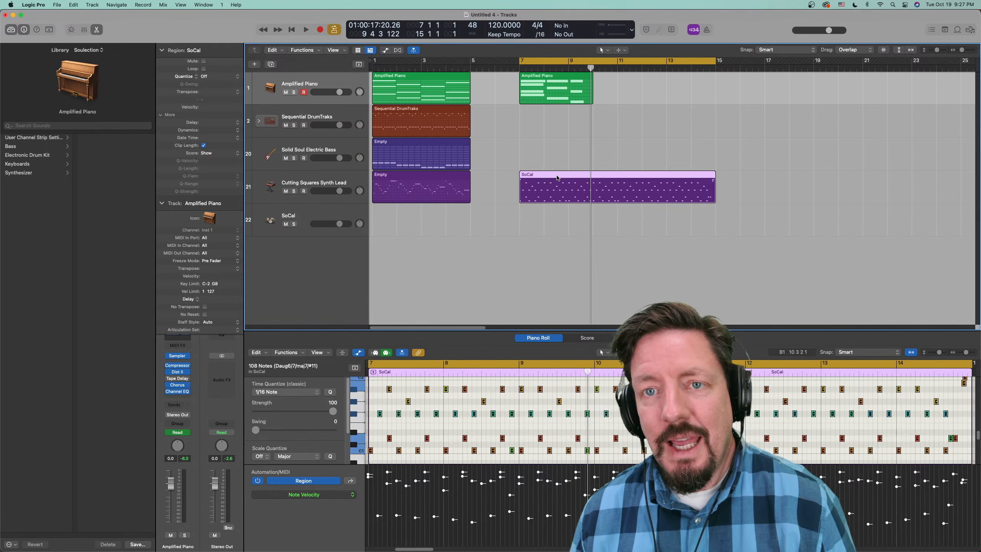
# - Create a Drummer region at bar 1 on the SoCal track with the Pencil tool
pyautogui.click(307, 218)
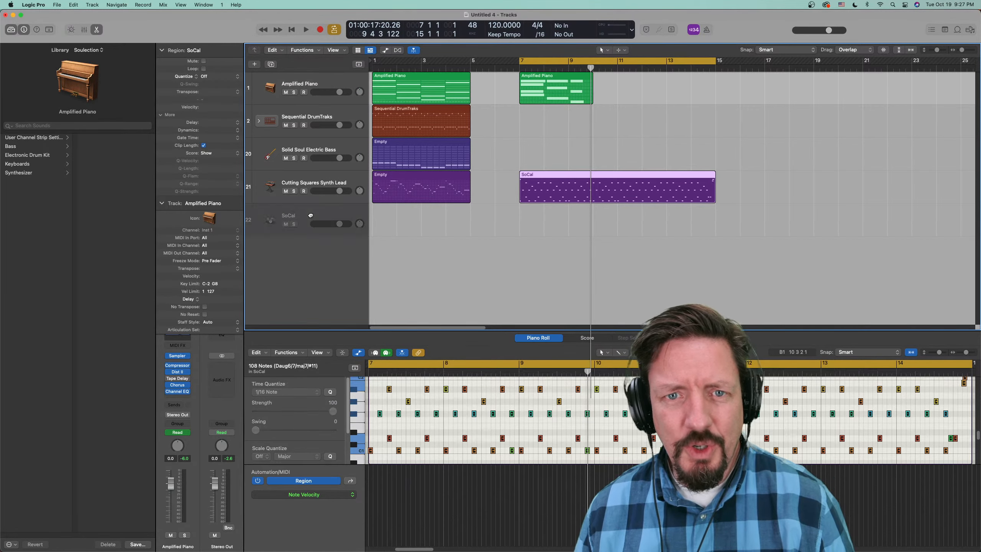
pyautogui.press('t')
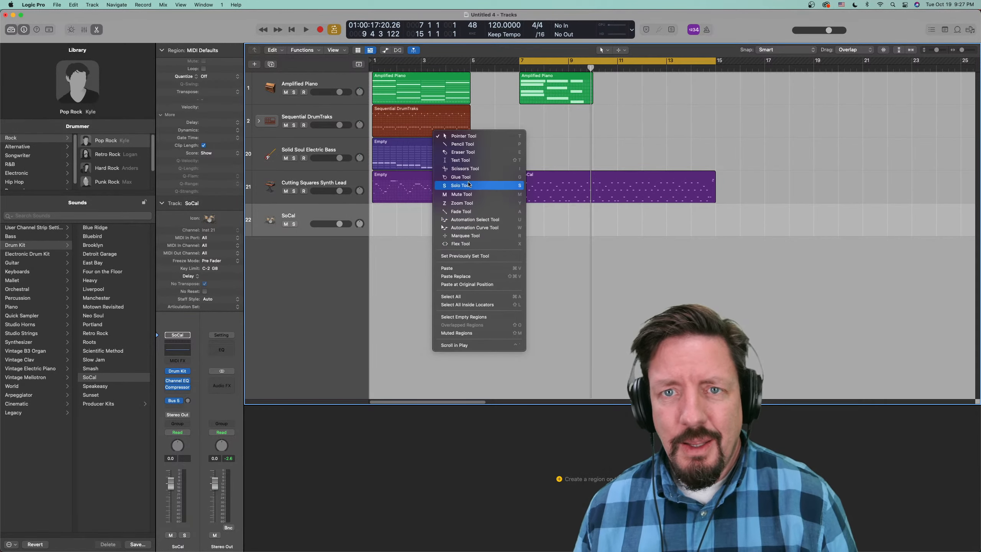
pyautogui.click(486, 146)
pyautogui.click(378, 227)
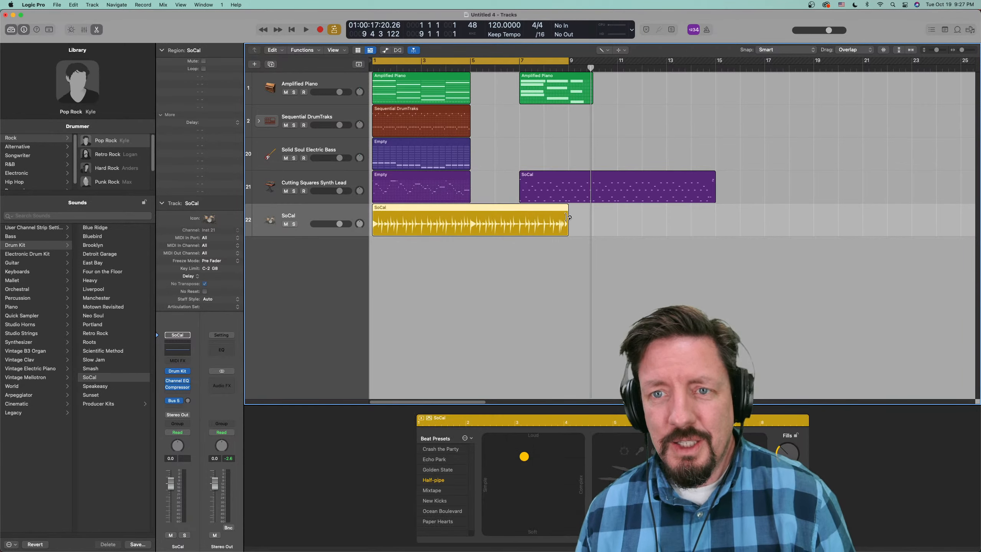
# - Solo the SoCal track and set the Drummer performance to its loudest, most complex extreme while playing it
pyautogui.click(294, 224)
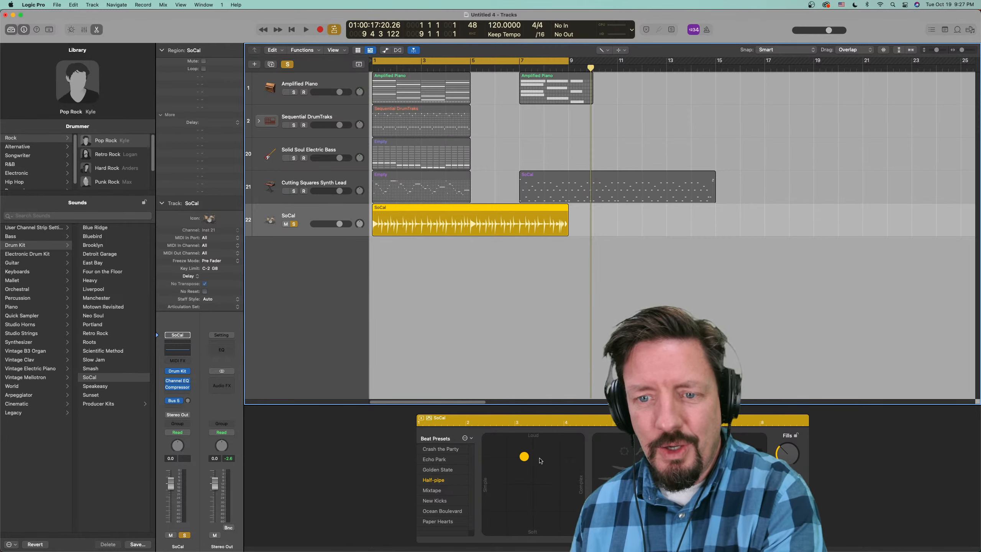
pyautogui.press('space')
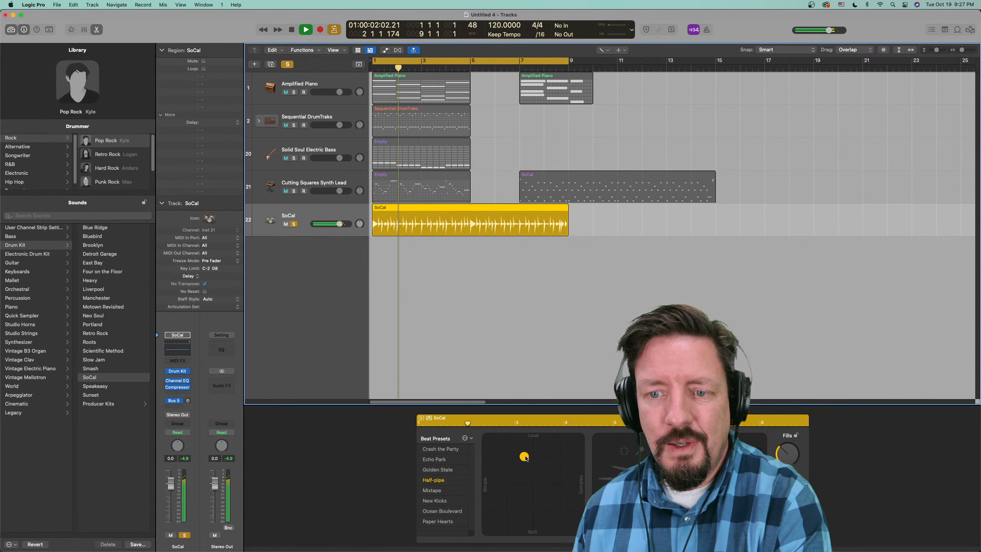
pyautogui.click(580, 438)
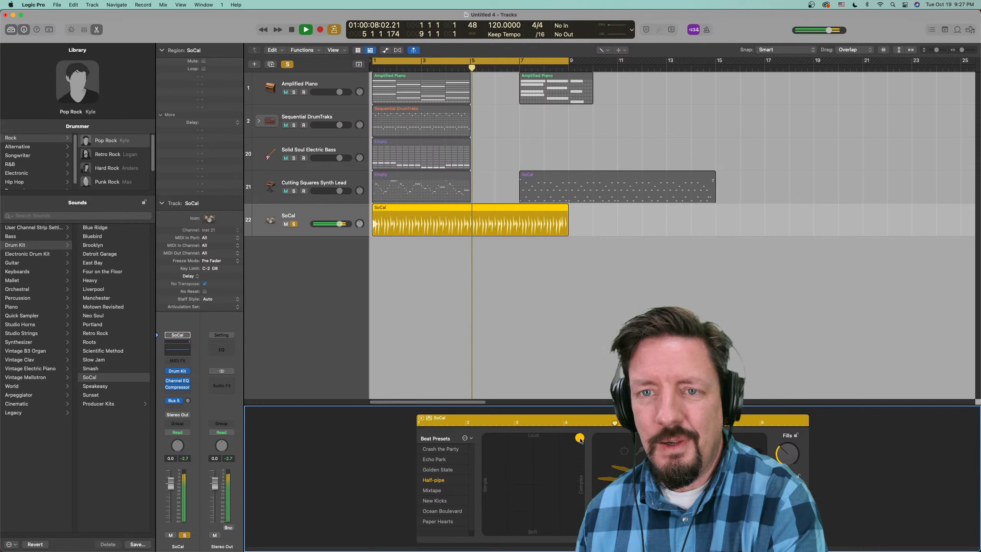
pyautogui.press('space')
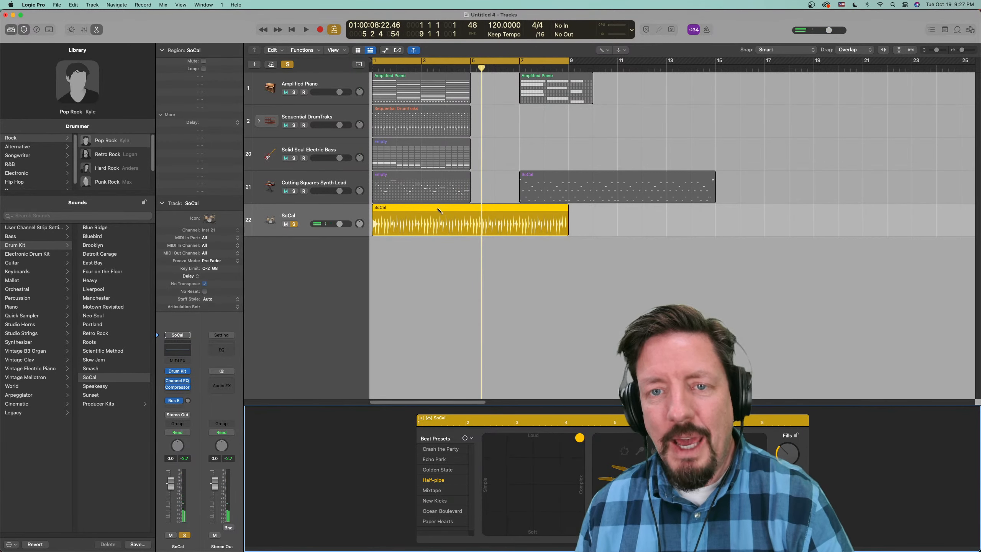
# - Convert the new SoCal Drummer region to a MIDI region and enlarge the note area of its Piano Roll
pyautogui.rightClick(433, 220)
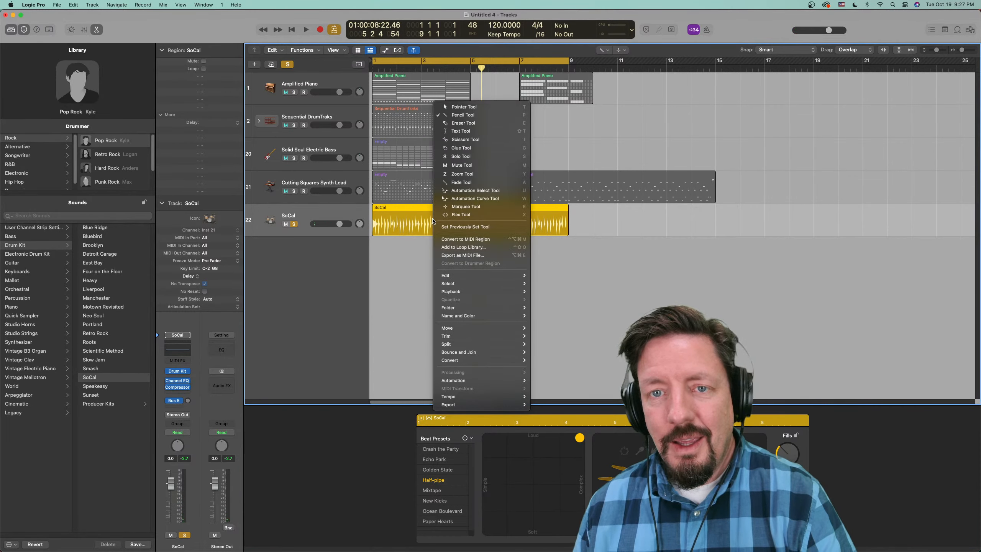
pyautogui.moveTo(514, 360)
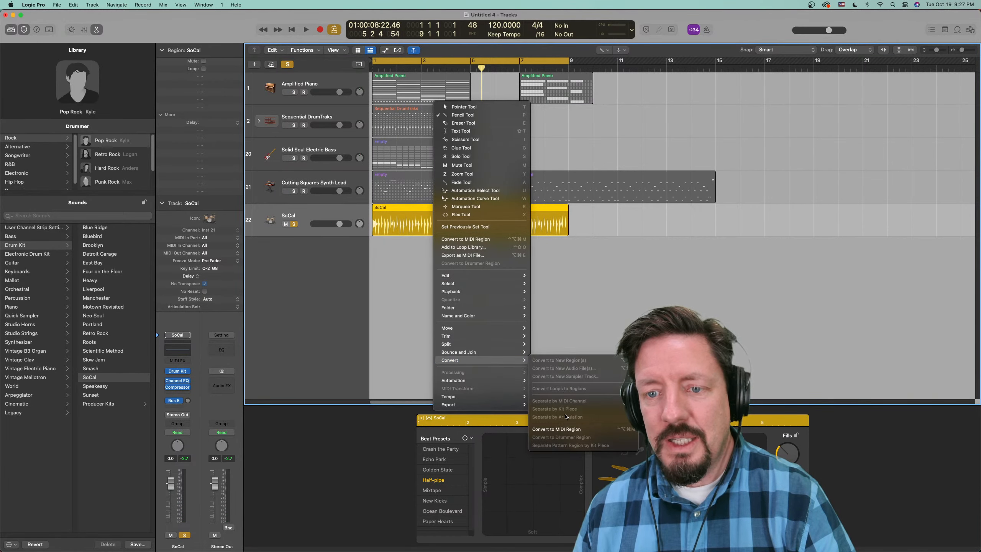
pyautogui.click(566, 429)
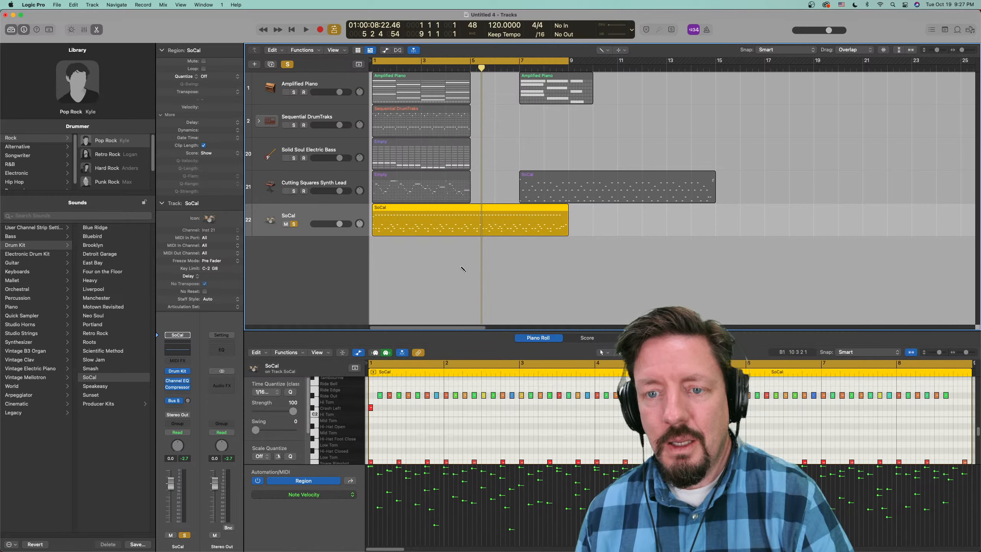
pyautogui.click(362, 351)
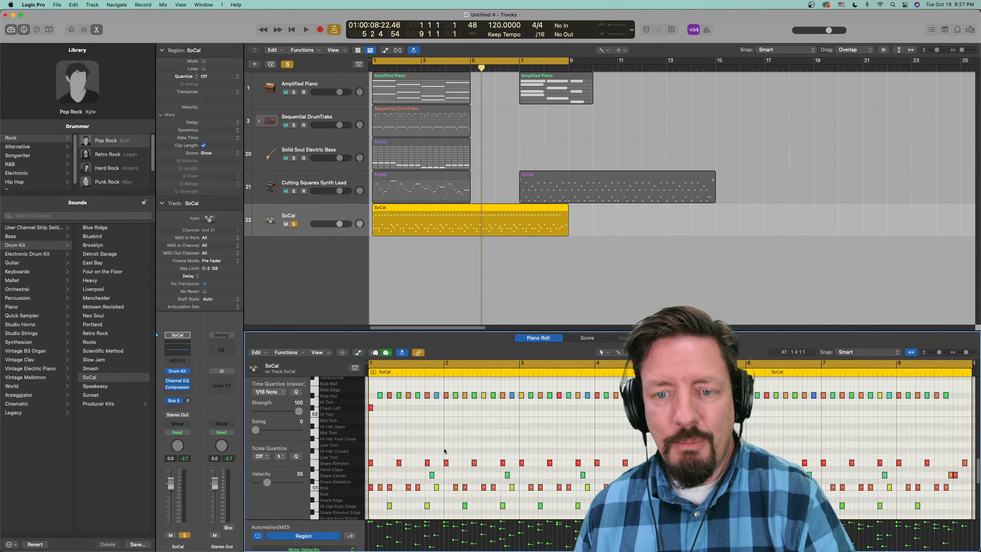
# - Try deleting a block of SoCal notes from bar 4 into bar 5 and play the region from the start
pyautogui.scroll(1, 517, 438)
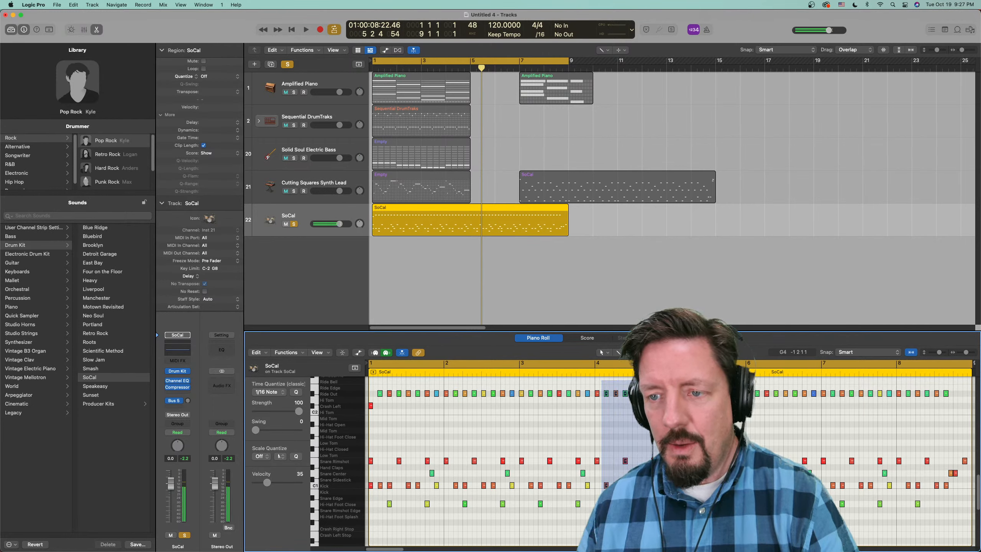
pyautogui.moveTo(681, 509); pyautogui.dragTo(686, 512)
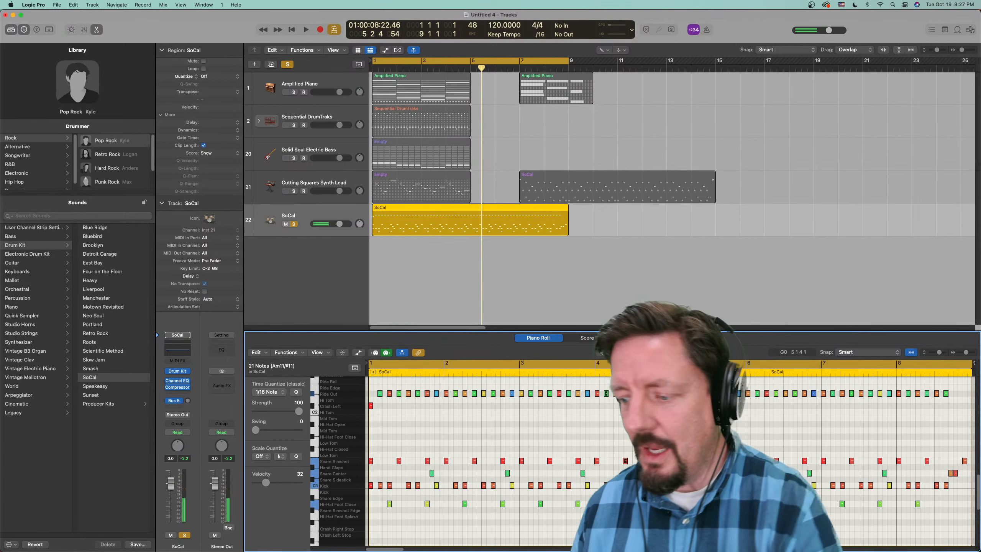
pyautogui.press('Delete')
pyautogui.press('Return')
pyautogui.press('space')
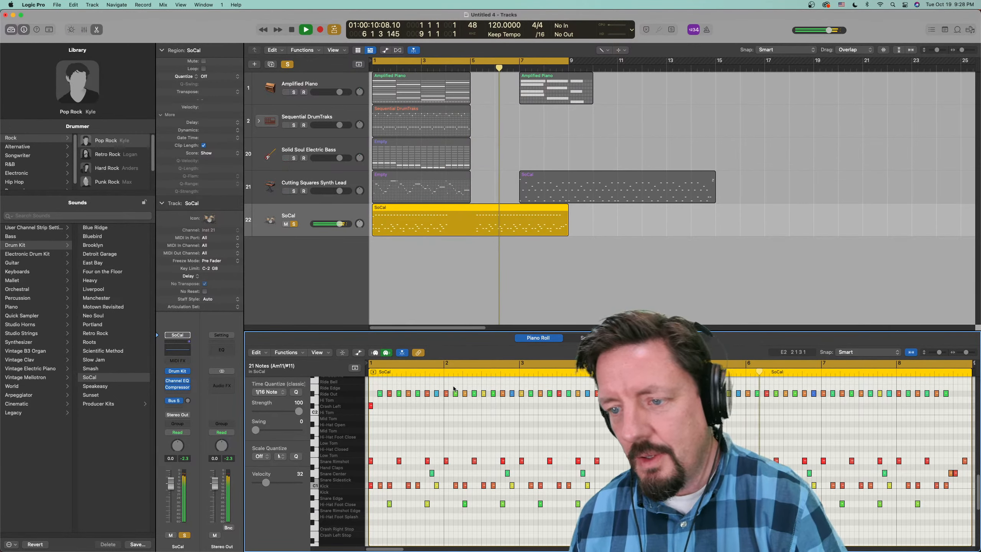
pyautogui.press('space')
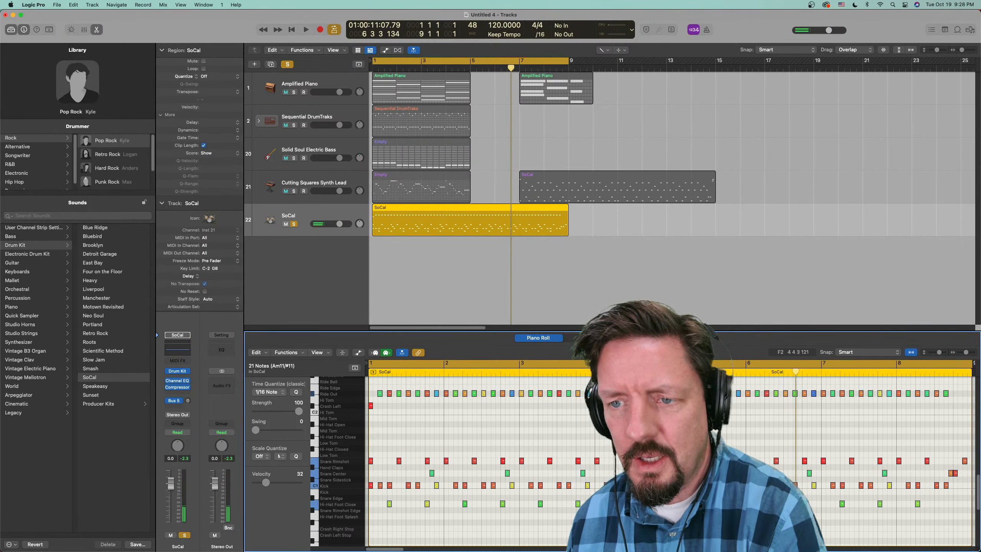
# - Delete the notes after the first beat of bar 4 in the SoCal region and play it from the start
pyautogui.click(665, 382)
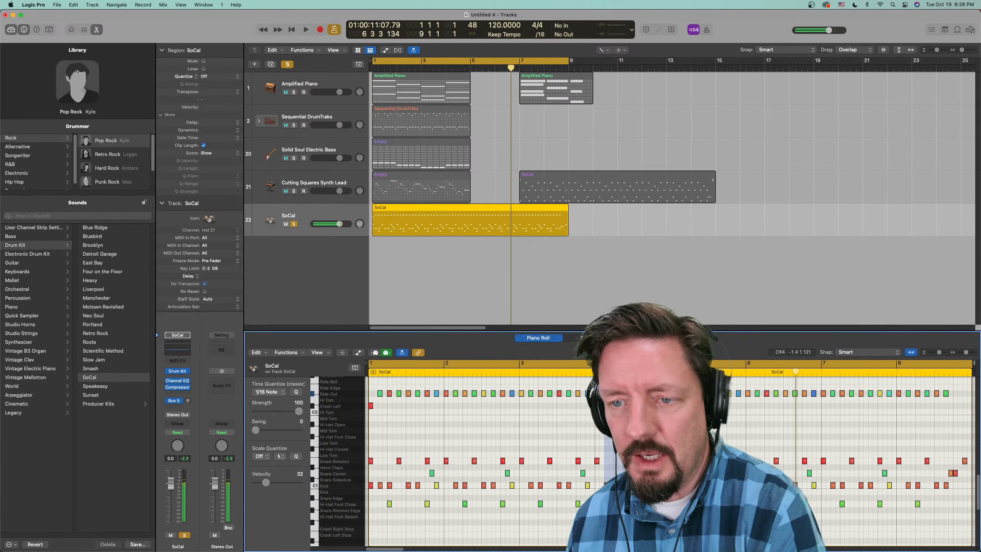
pyautogui.moveTo(618, 479); pyautogui.dragTo(648, 511)
pyautogui.press('Delete')
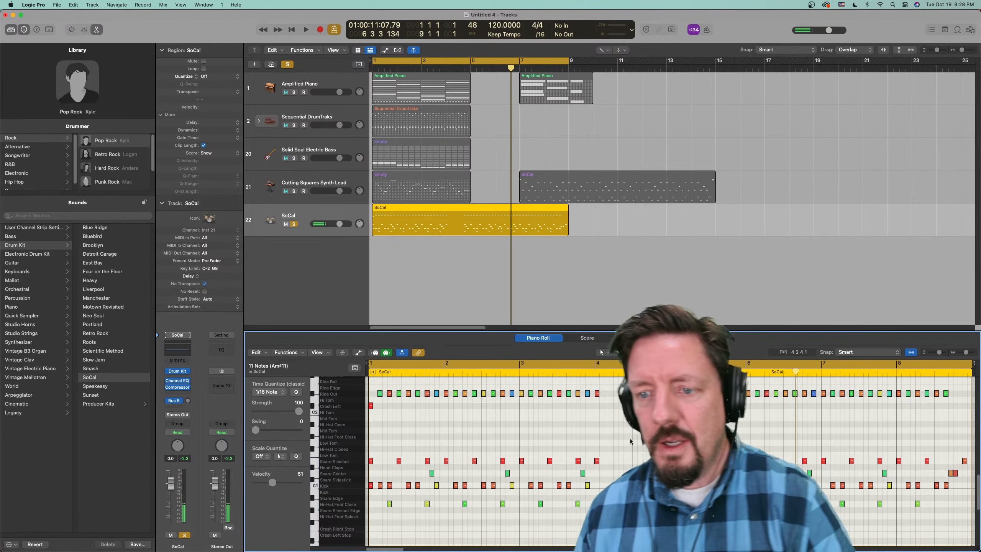
pyautogui.click(653, 394)
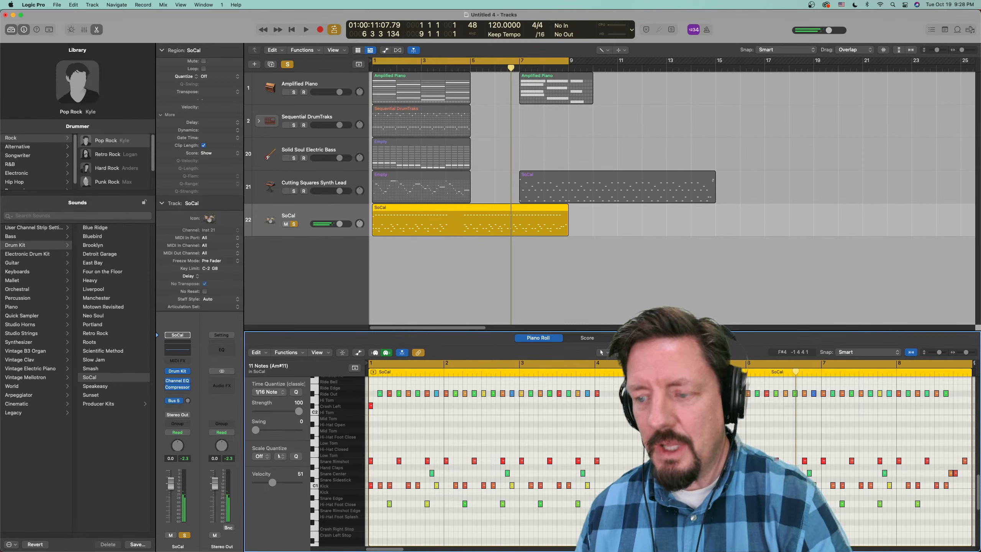
pyautogui.press('Delete')
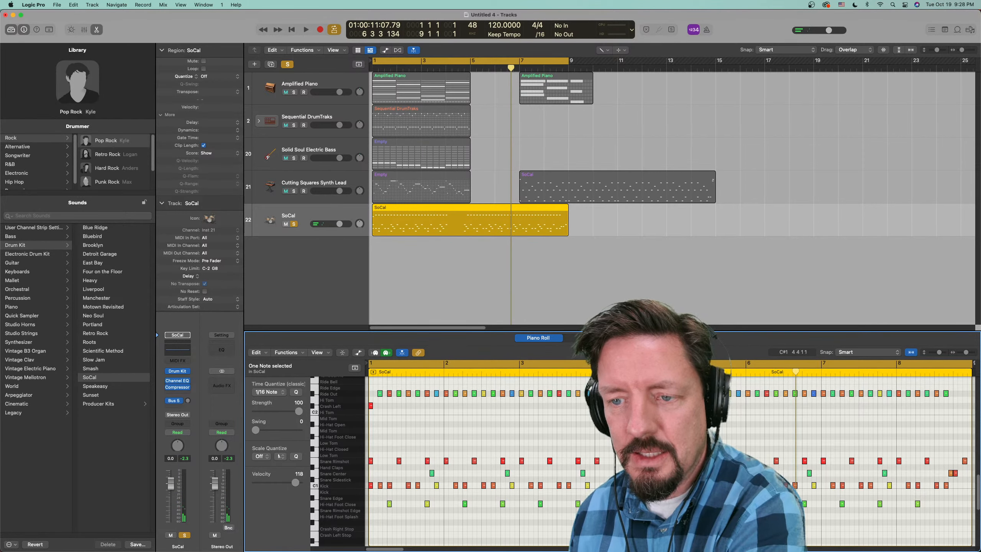
pyautogui.doubleClick(557, 372)
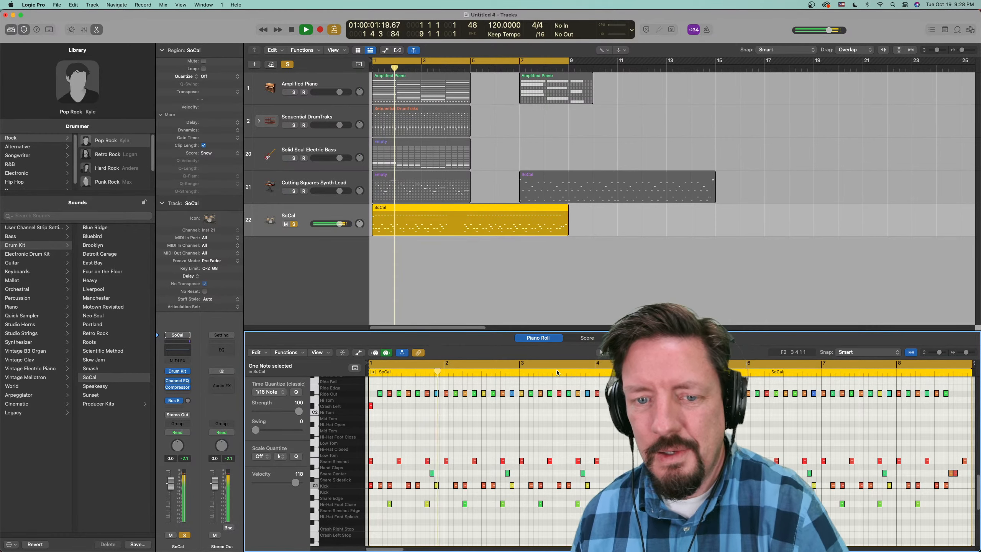
pyautogui.press('space')
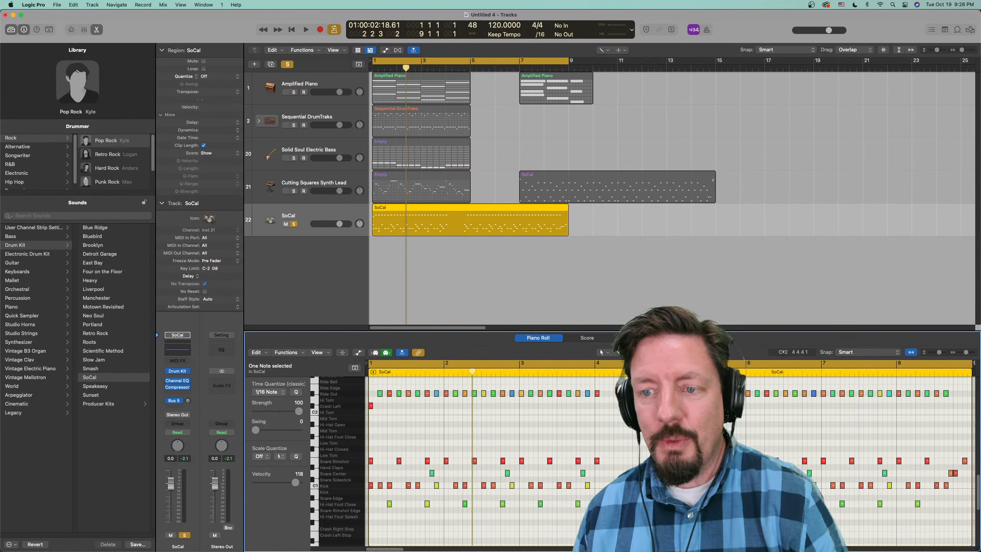
# - Check the conversion options offered for the edited SoCal MIDI region
pyautogui.click(440, 214)
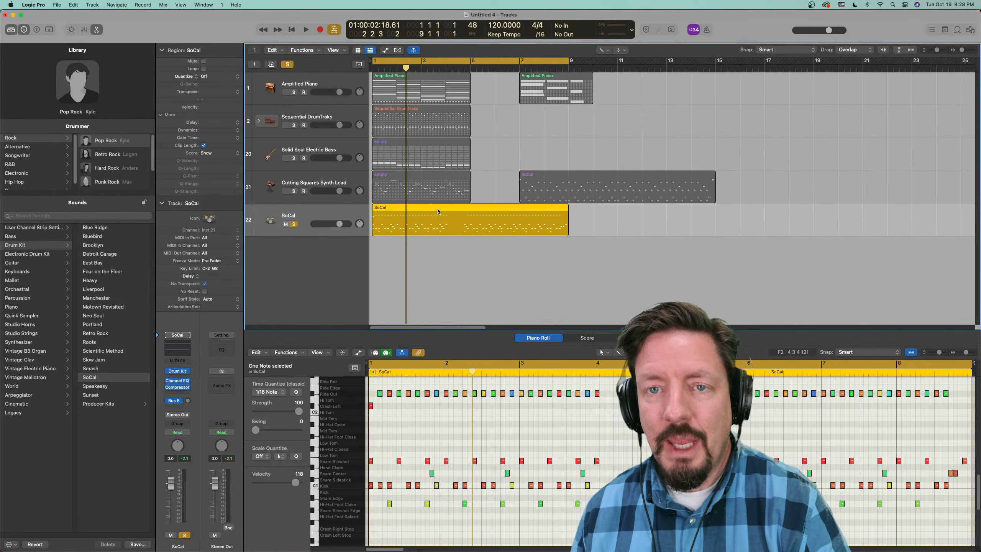
pyautogui.rightClick(443, 224)
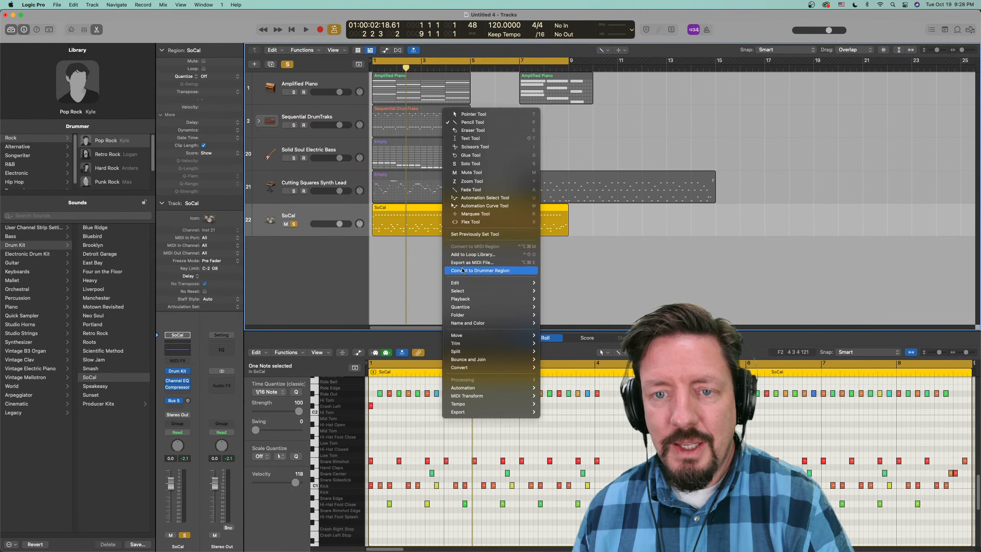
pyautogui.moveTo(510, 371)
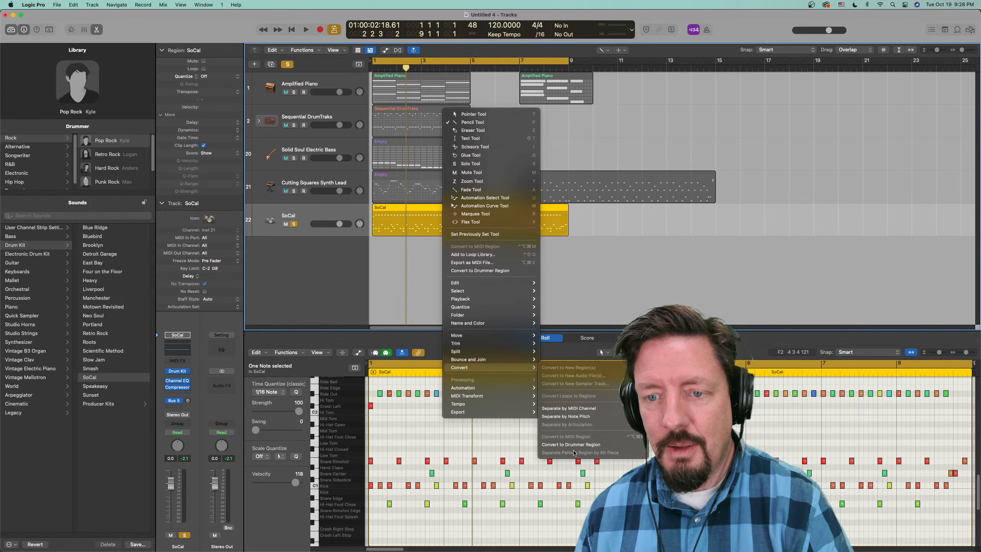
pyautogui.click(594, 209)
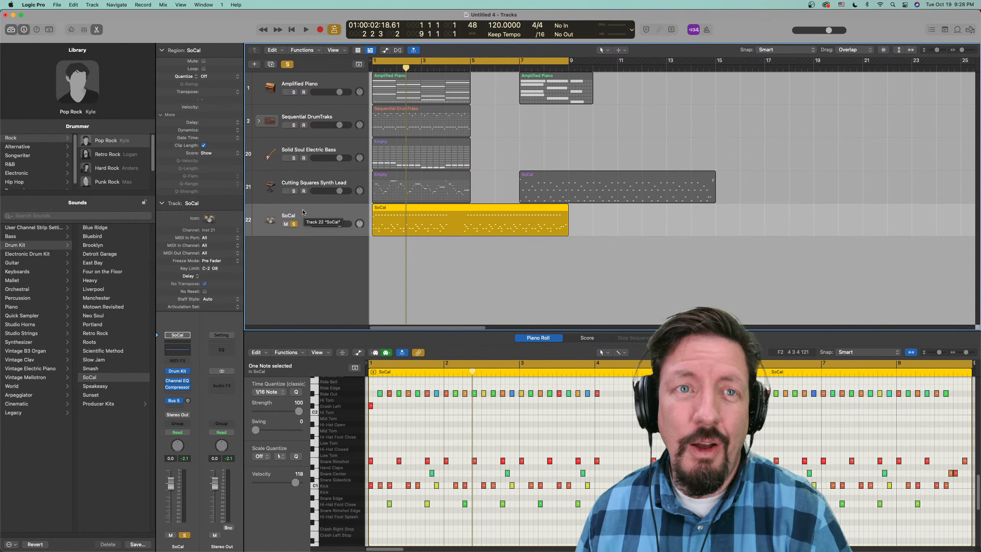
# - Add a software instrument track below SoCal and load Drum Kit Designer in Stereo on it
pyautogui.doubleClick(281, 251)
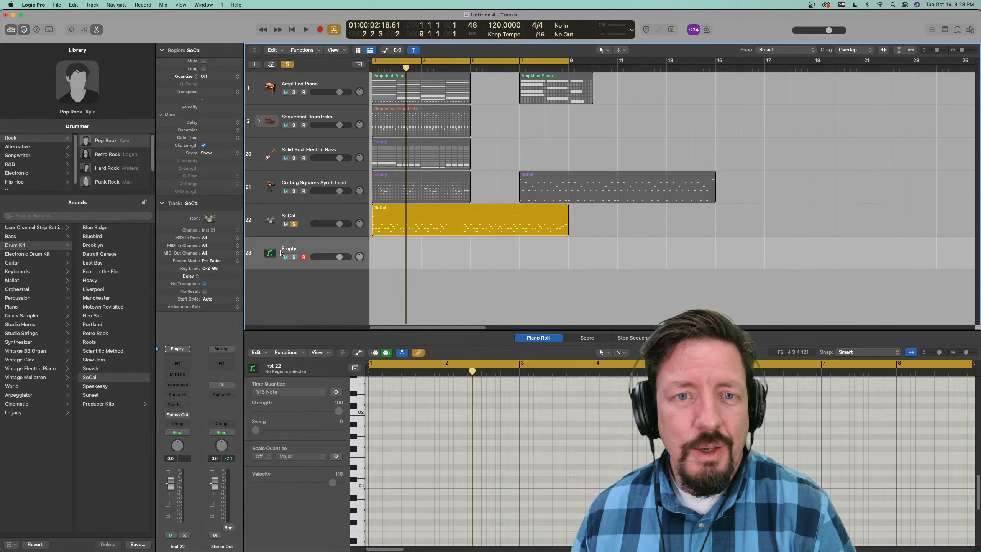
pyautogui.click(184, 384)
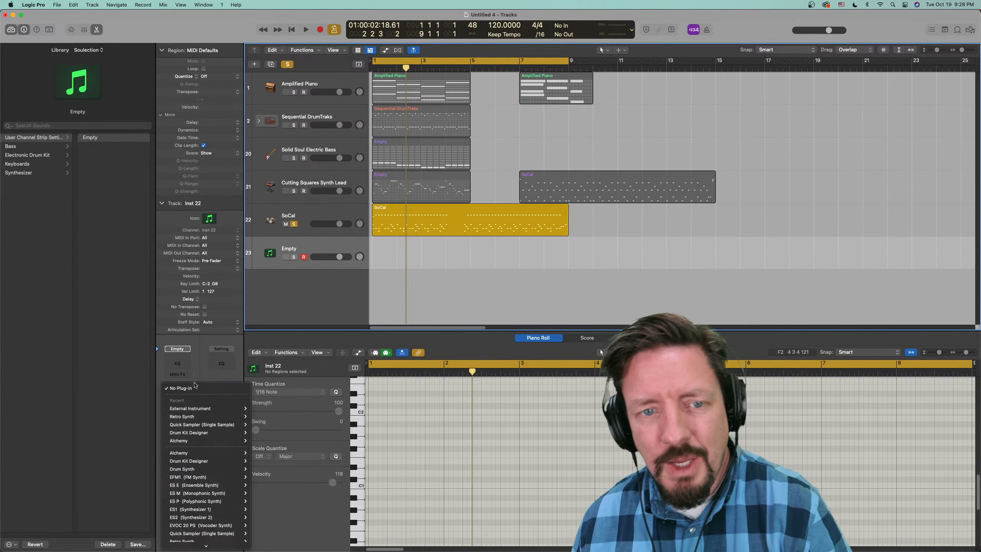
pyautogui.moveTo(196, 434)
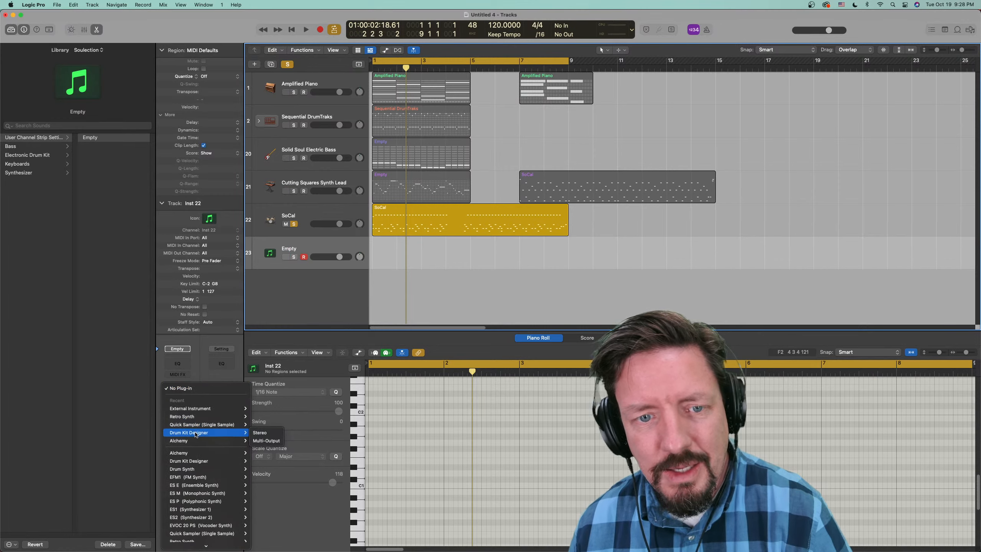
pyautogui.click(269, 435)
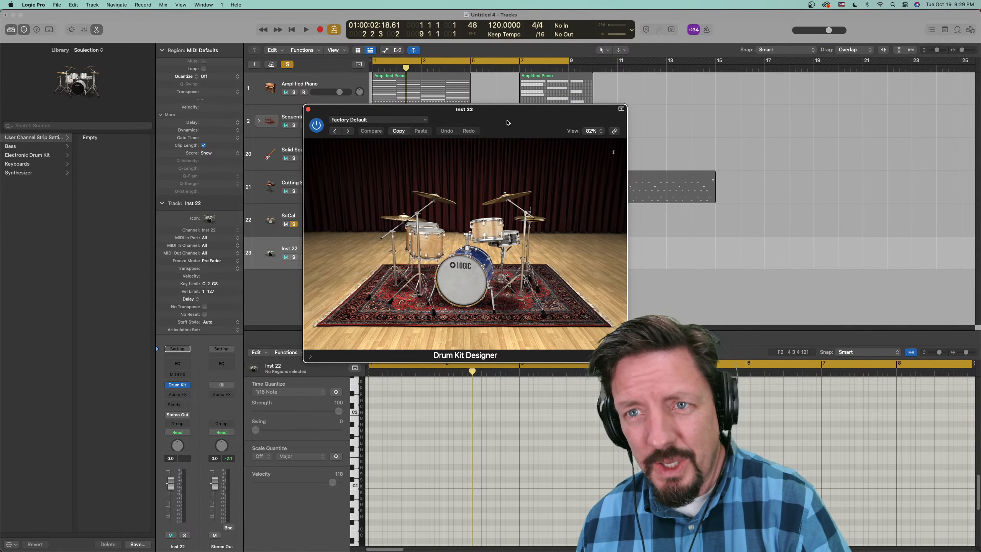
# - Swap the kit's kick for the third, black-headed one and its snare for SoCal 2, and close the instrument window
pyautogui.moveTo(507, 123); pyautogui.dragTo(814, 182)
pyautogui.click(770, 340)
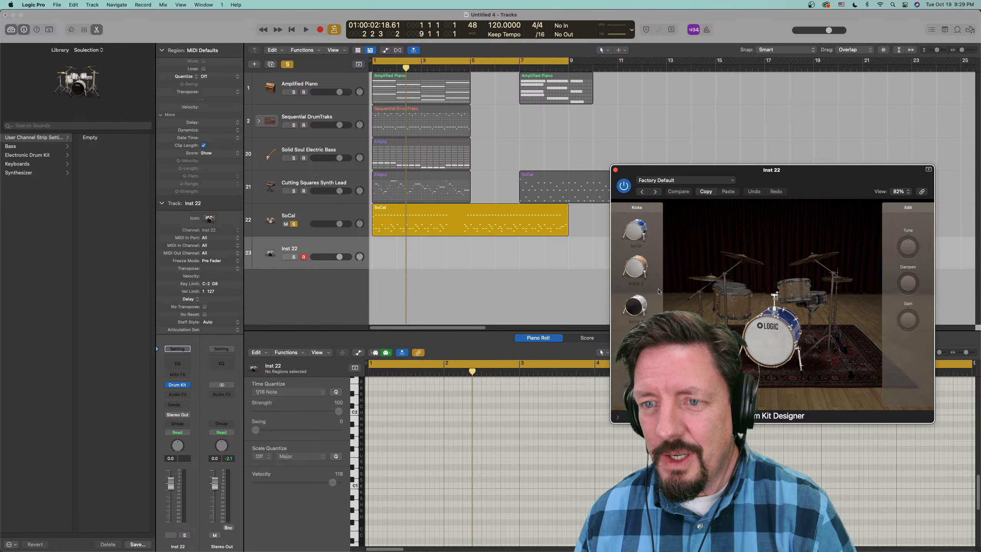
pyautogui.click(634, 306)
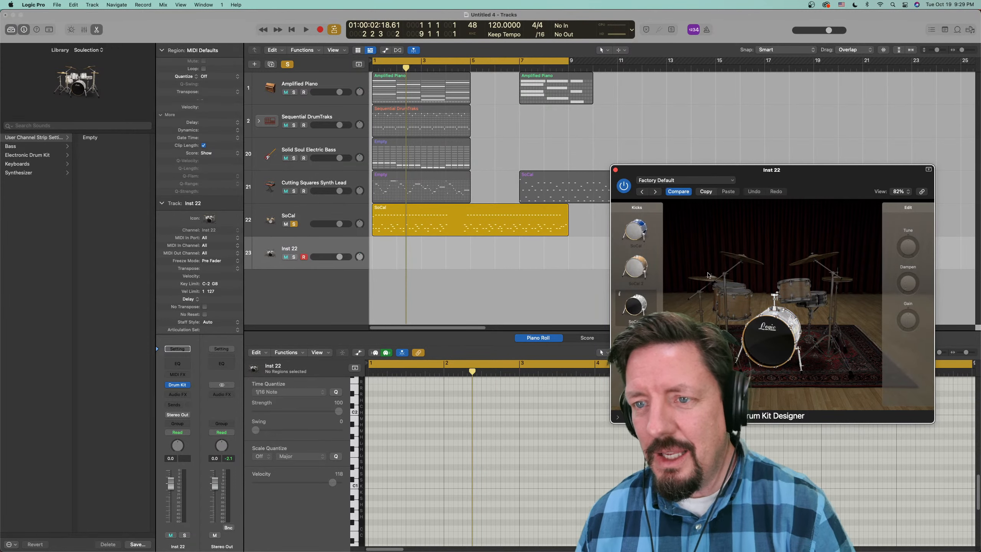
pyautogui.click(825, 292)
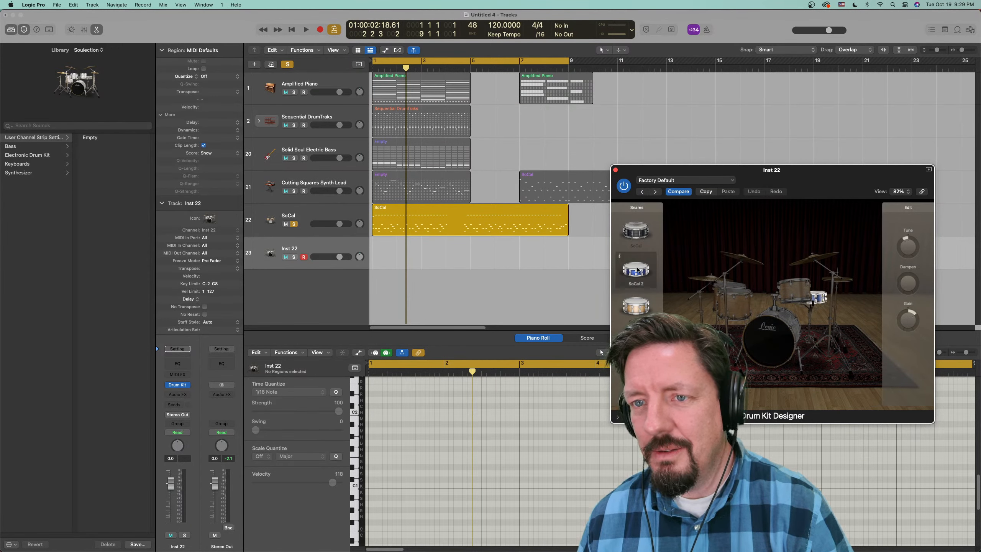
pyautogui.click(615, 170)
# - Move the SoCal MIDI region at bar 1 onto the Inst 22 track and solo that track instead of SoCal
pyautogui.moveTo(475, 210); pyautogui.dragTo(473, 249)
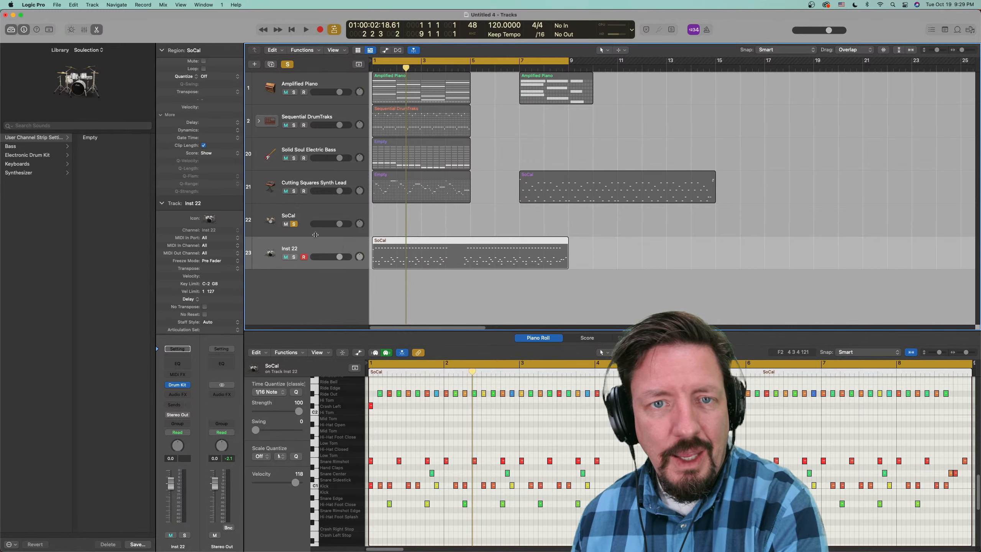
pyautogui.click(294, 224)
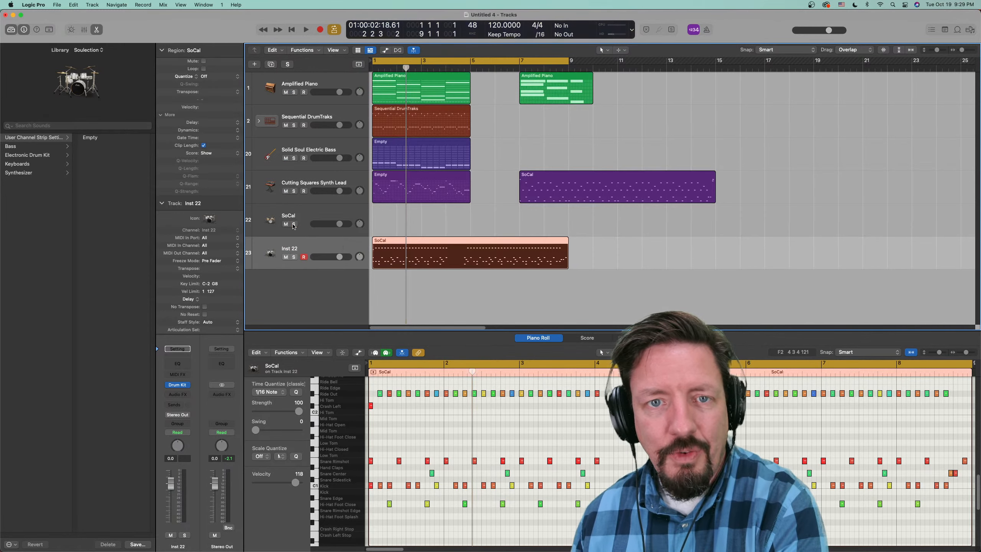
pyautogui.click(294, 257)
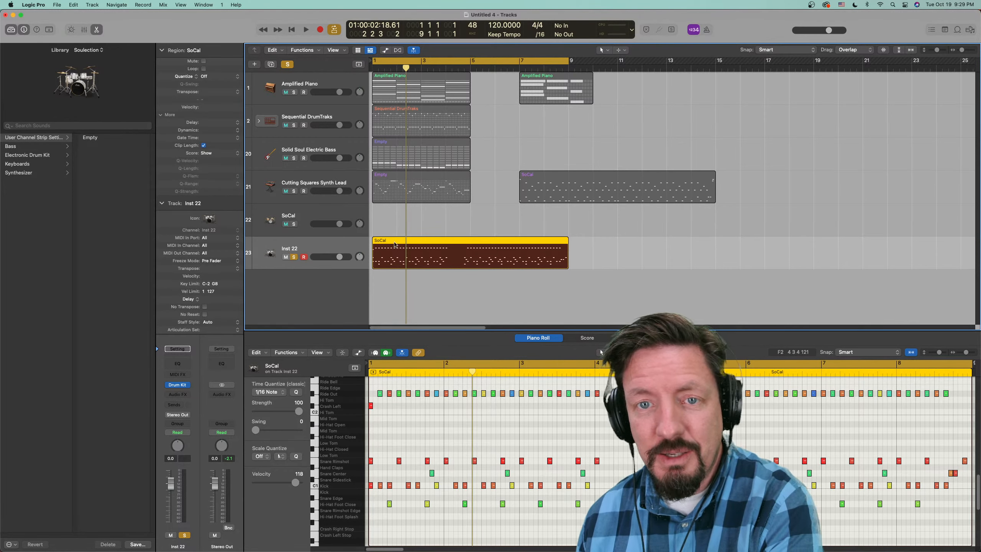
# - Play the SoCal MIDI region on the Inst 22 track and check which conversion options it offers
pyautogui.press('space')
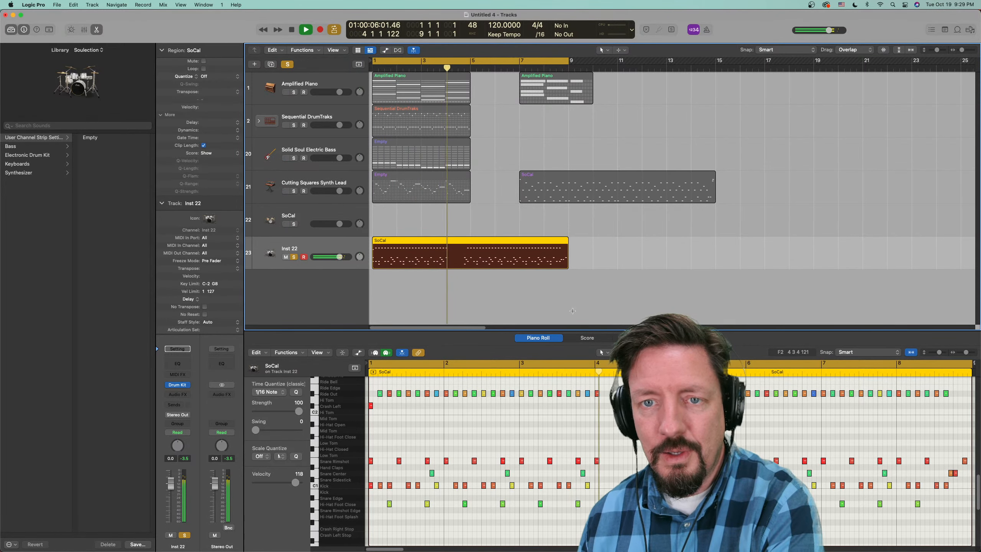
pyautogui.press('space')
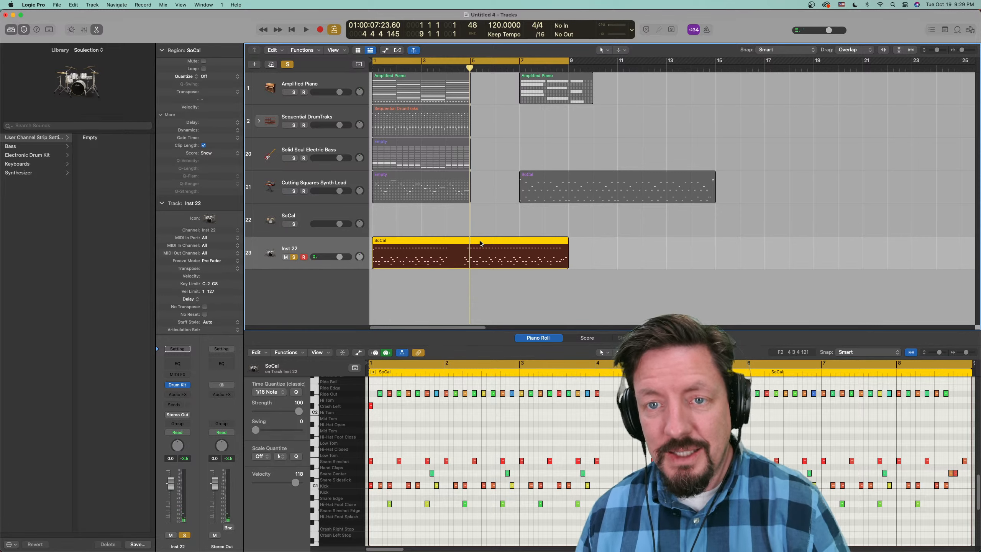
pyautogui.rightClick(480, 268)
pyautogui.moveTo(502, 415)
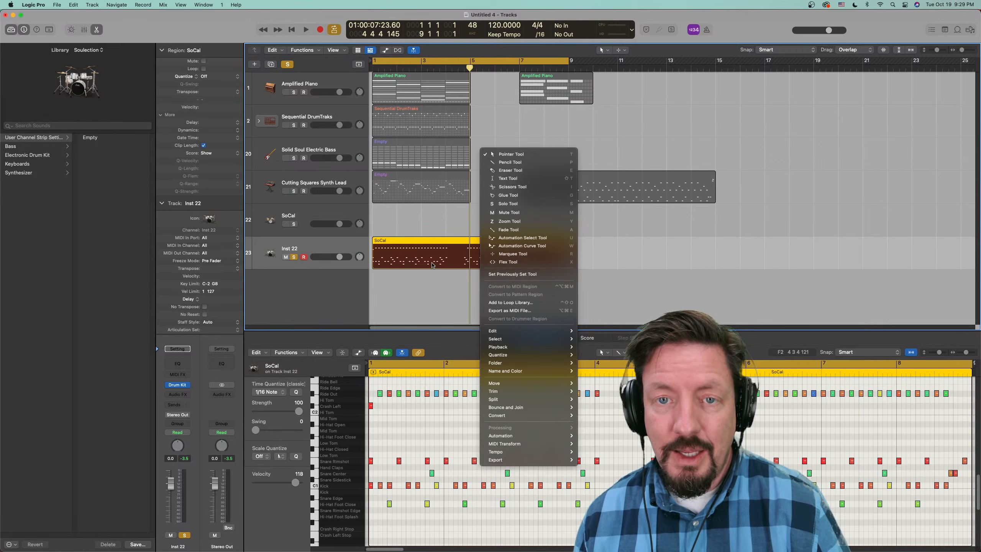
pyautogui.click(427, 275)
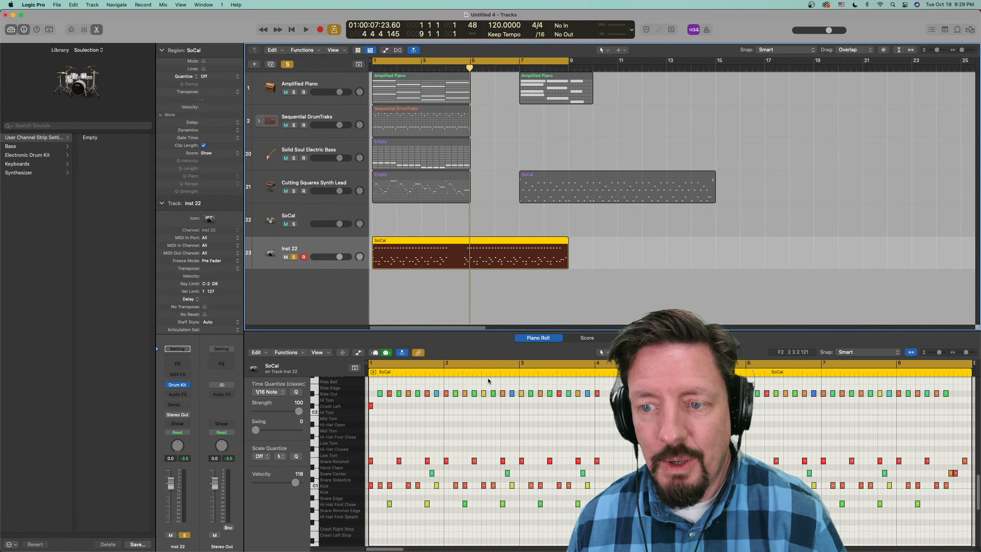
pyautogui.click(682, 394)
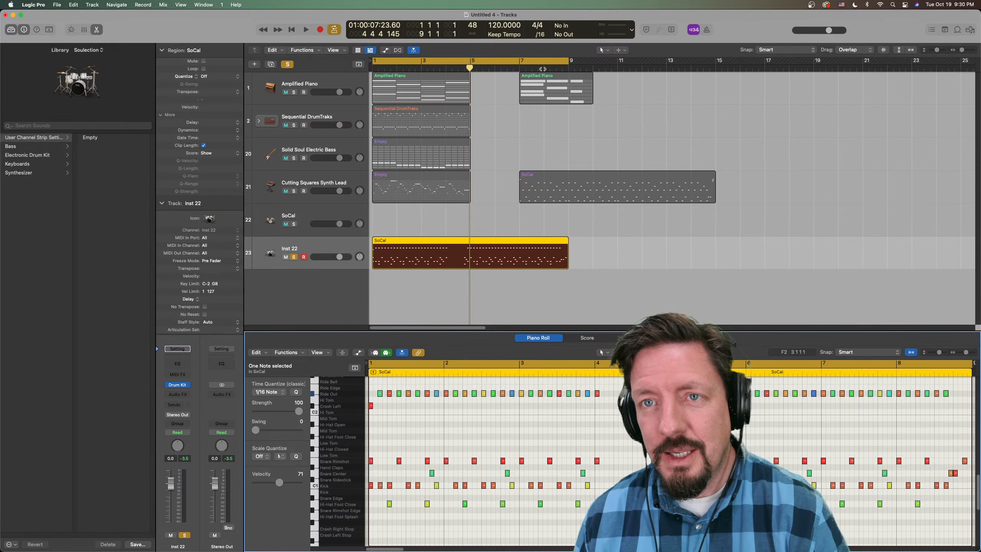
# - Try converting the bar 7 Amplified Piano pattern region to a Drummer region on the SoCal track, and undo the conversion
pyautogui.moveTo(545, 87); pyautogui.dragTo(467, 214)
pyautogui.rightClick(462, 208)
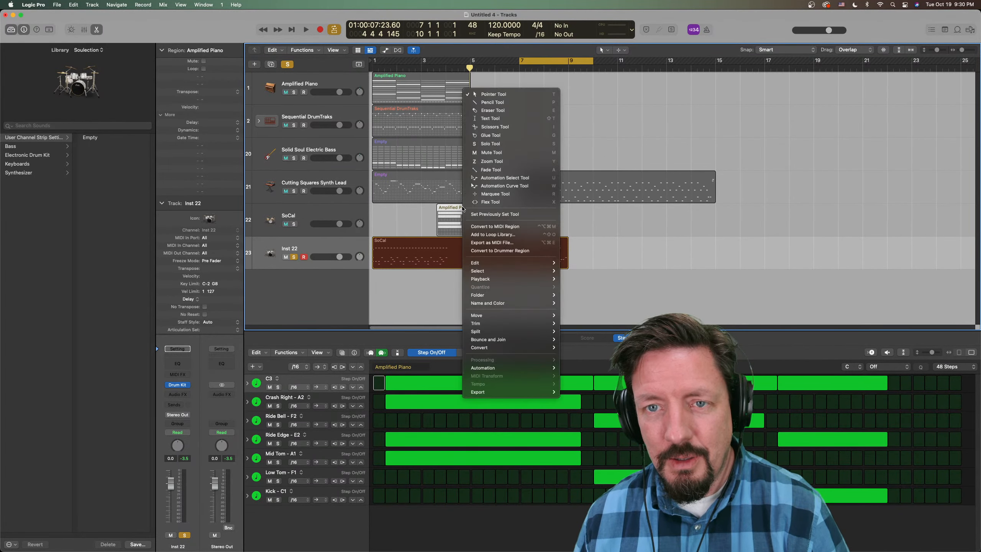
pyautogui.moveTo(498, 351)
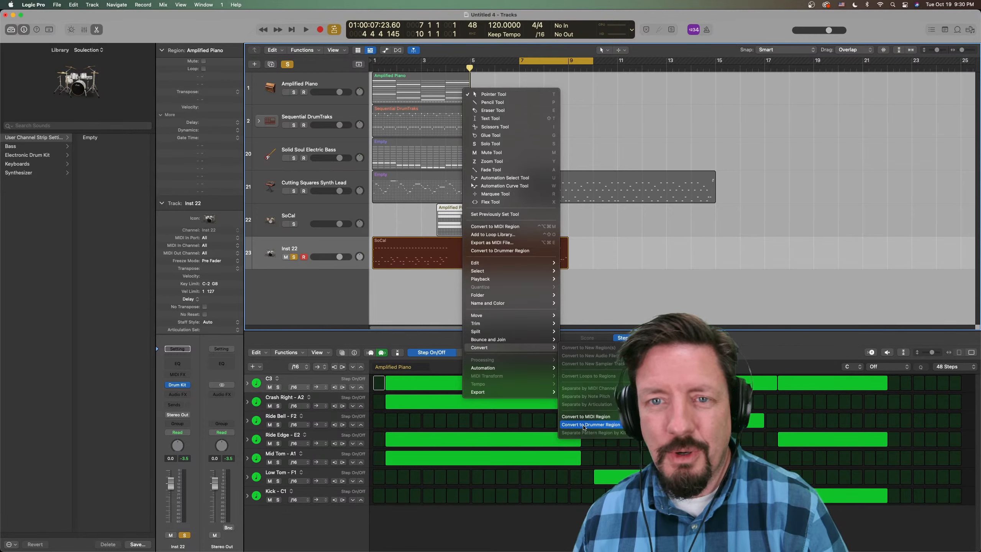
pyautogui.click(584, 425)
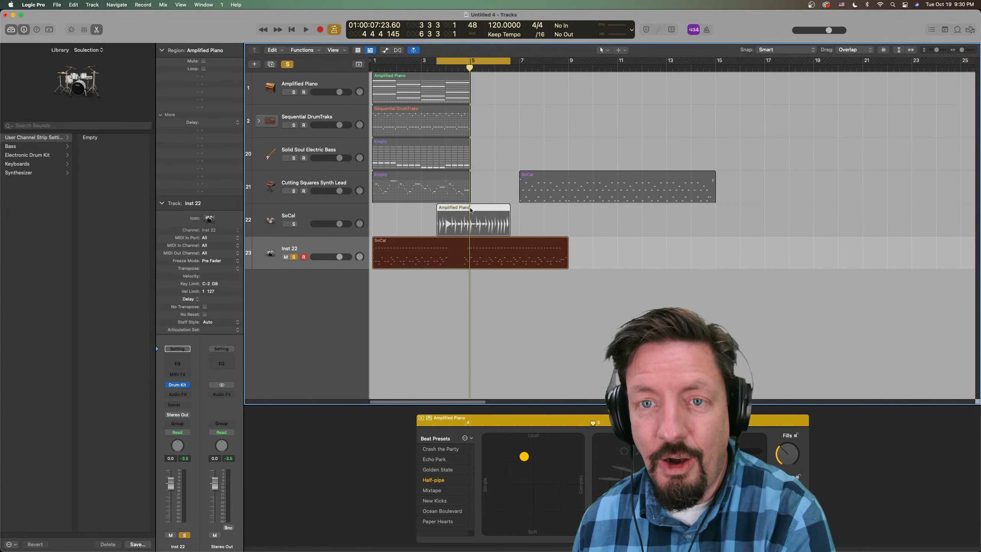
pyautogui.press('super+z')
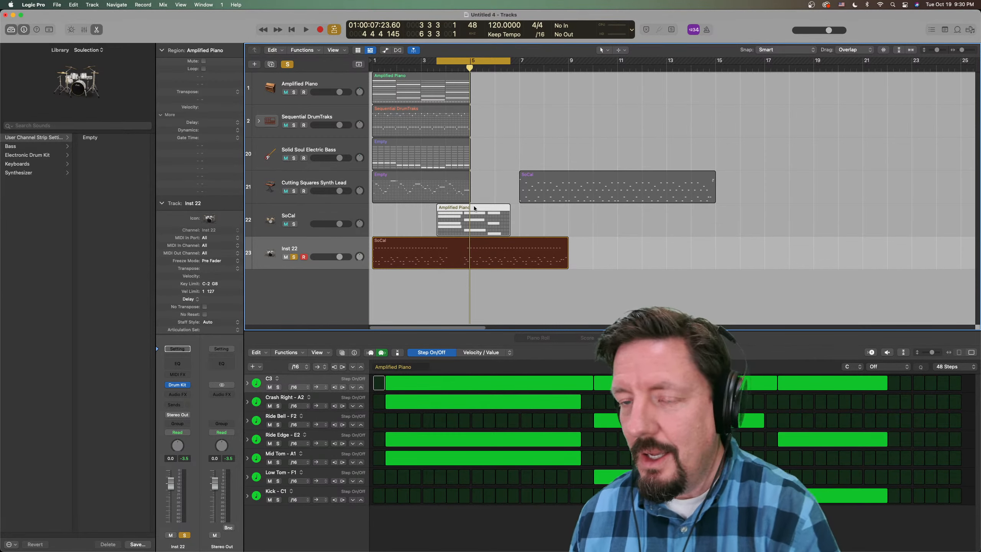
# - Move the Amplified Piano pattern region to bar 7 on the Solid Soul Electric Bass track
pyautogui.moveTo(473, 207); pyautogui.dragTo(555, 149)
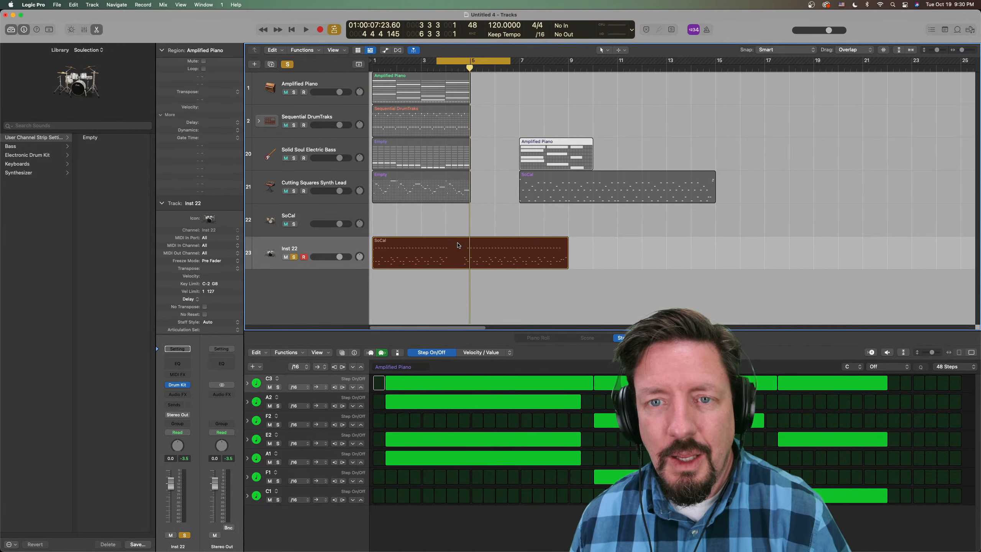
# - Try converting the Inst 22 SoCal region to a Drummer region on the SoCal track, undo the conversion and return it to Inst 22
pyautogui.moveTo(458, 245); pyautogui.dragTo(450, 221)
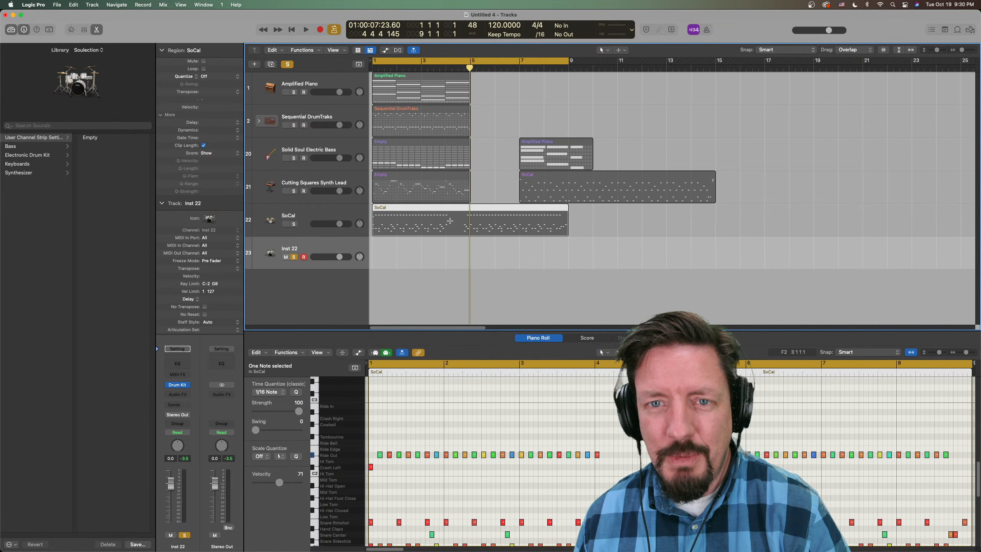
pyautogui.rightClick(426, 218)
pyautogui.moveTo(468, 361)
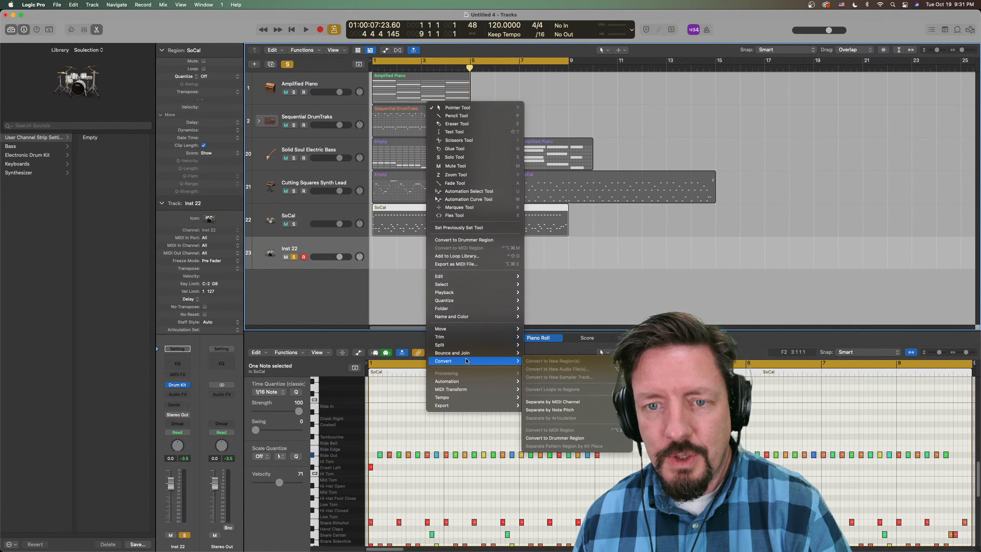
pyautogui.click(555, 439)
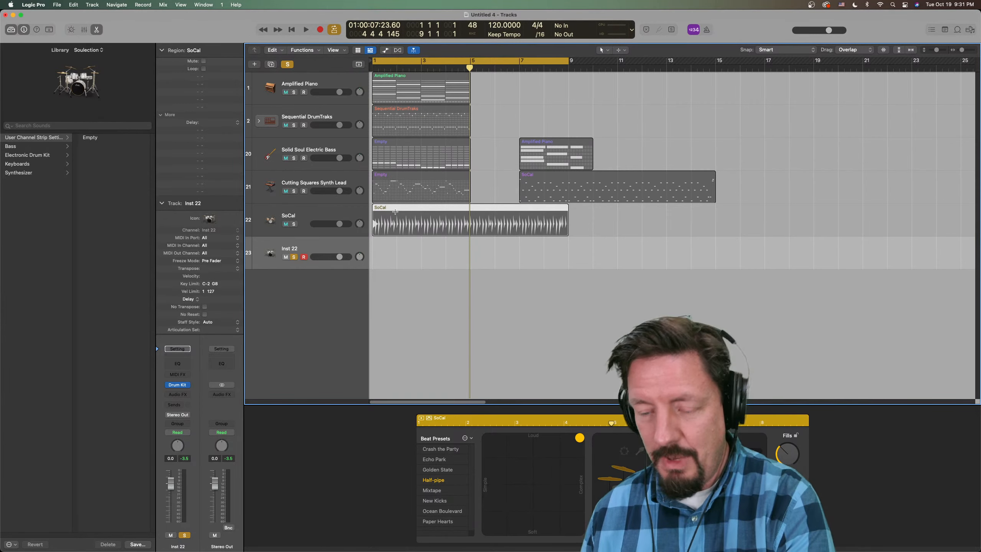
pyautogui.press('super+z')
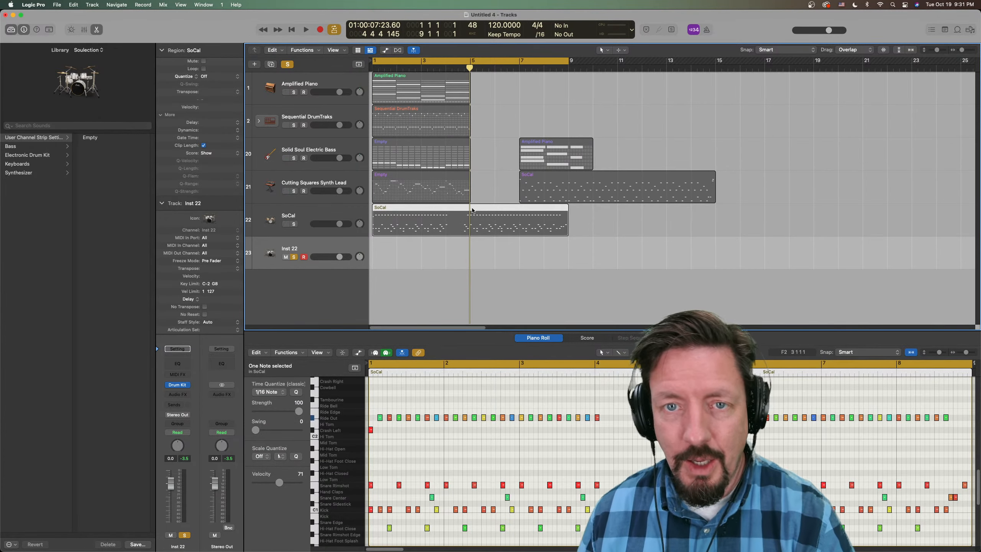
pyautogui.moveTo(472, 210); pyautogui.dragTo(459, 253)
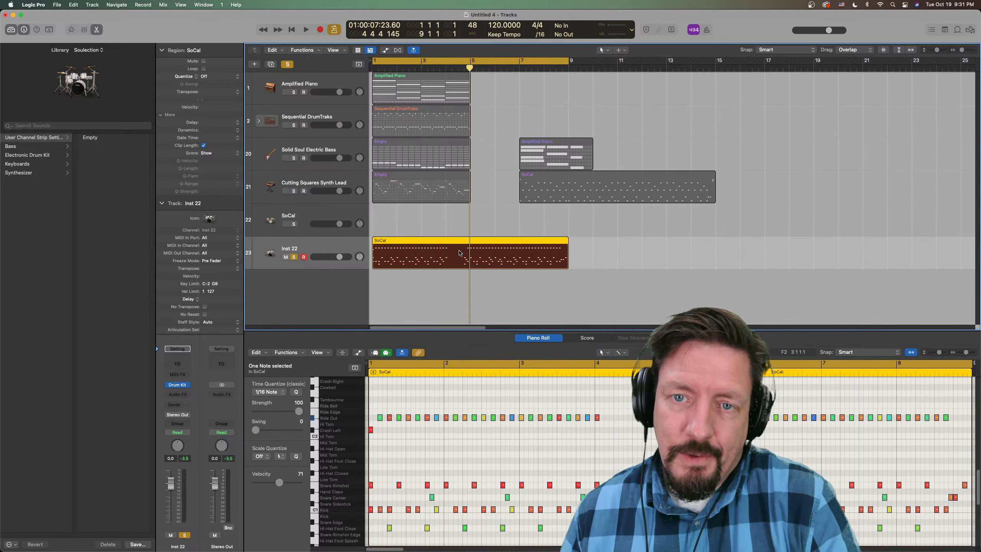
# - Examine the Convert options for the SoCal MIDI region back on the Inst 22 track
pyautogui.rightClick(445, 245)
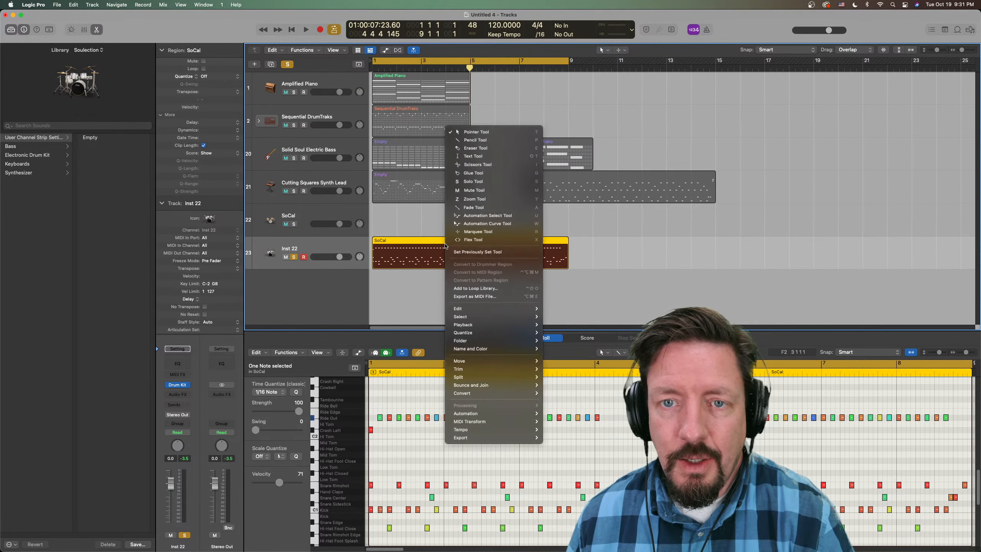
pyautogui.moveTo(486, 395)
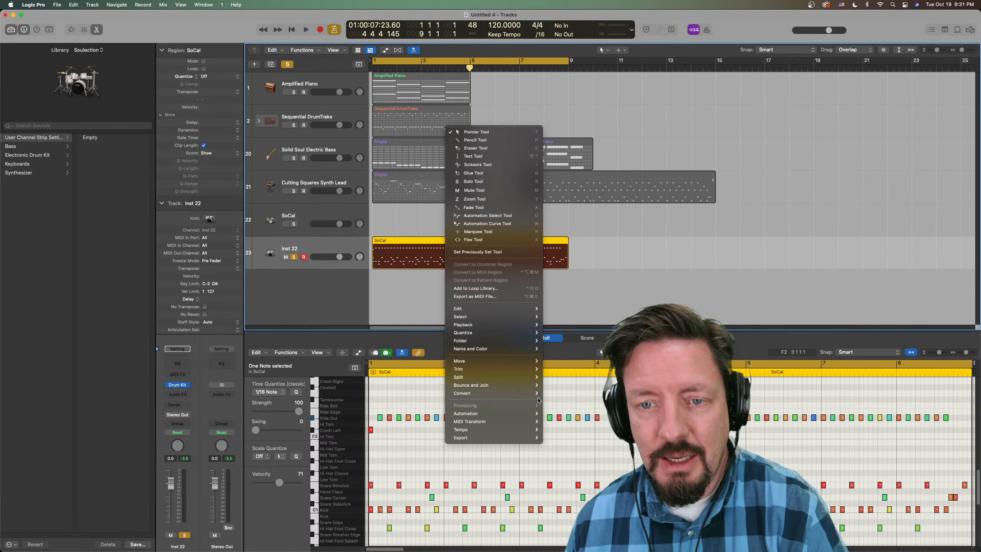
pyautogui.moveTo(536, 394)
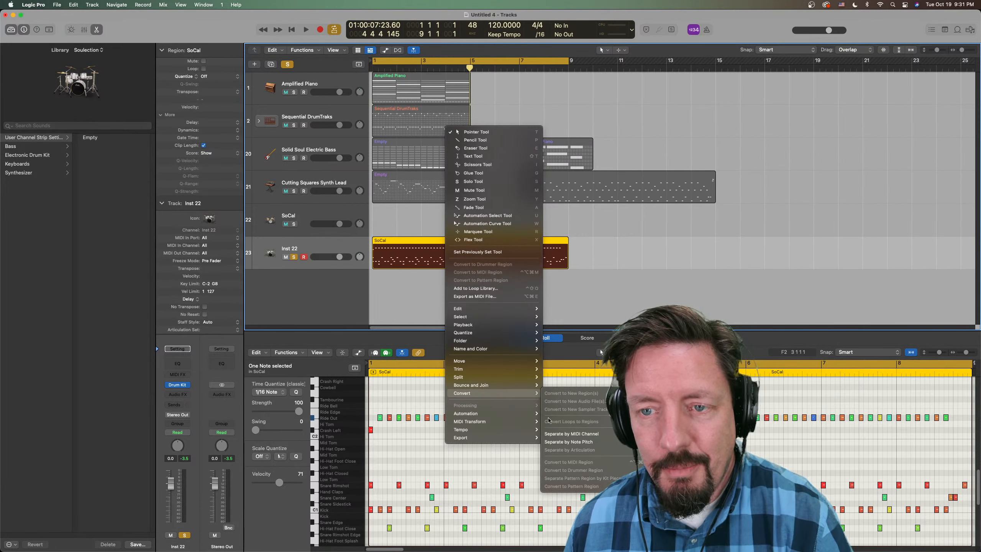
pyautogui.click(556, 277)
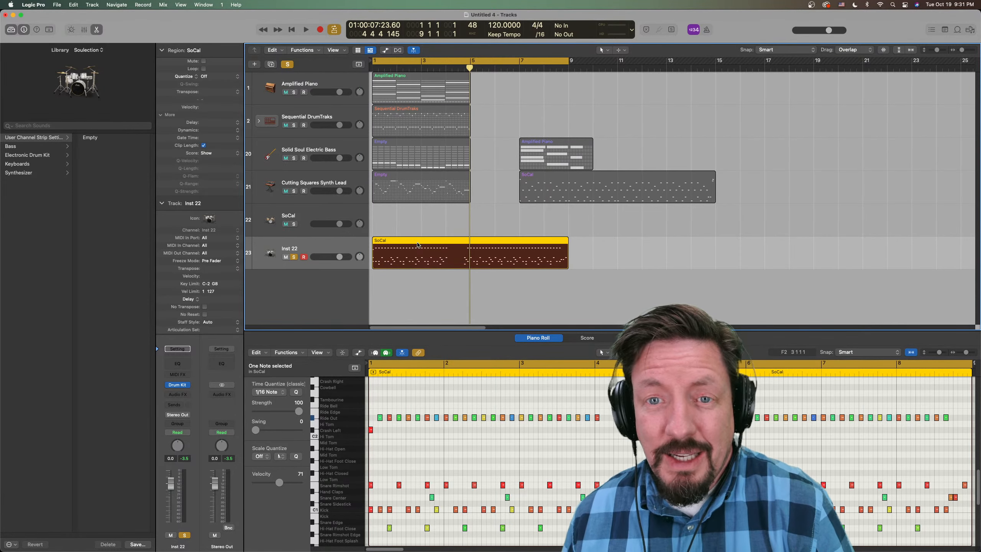
# - Move the SoCal MIDI region at bar 7 onto the SoCal track and convert it to a Drummer region
pyautogui.moveTo(549, 180); pyautogui.dragTo(552, 217)
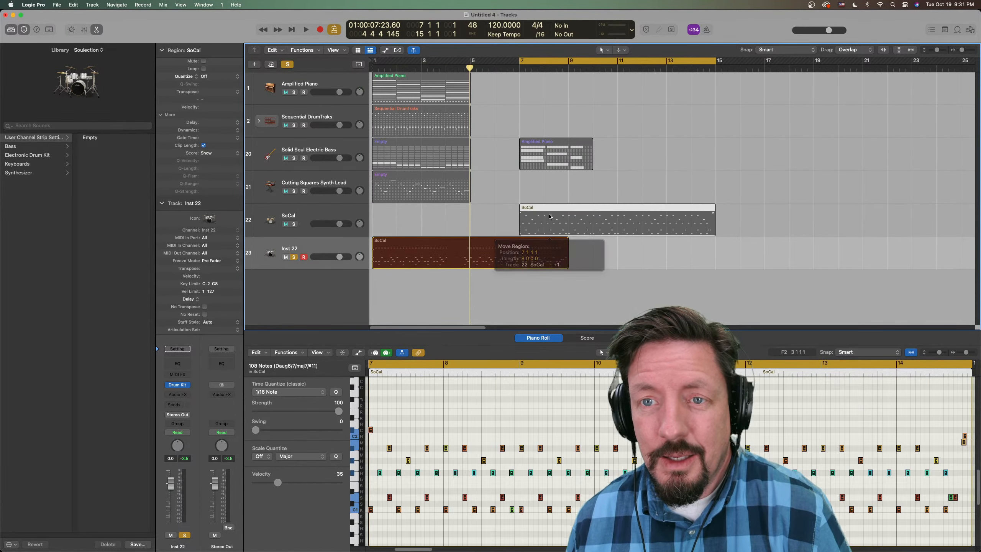
pyautogui.rightClick(553, 218)
pyautogui.moveTo(606, 363)
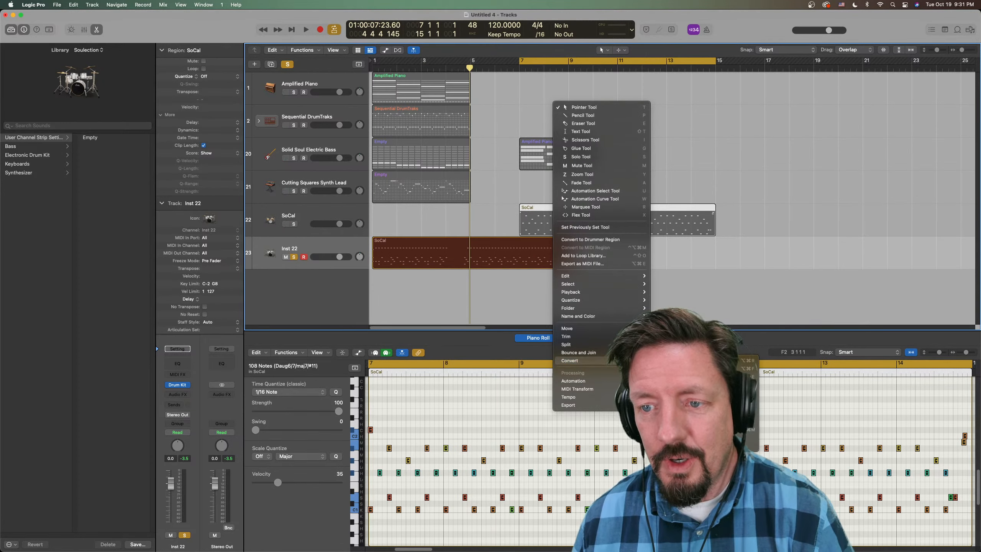
pyautogui.click(684, 437)
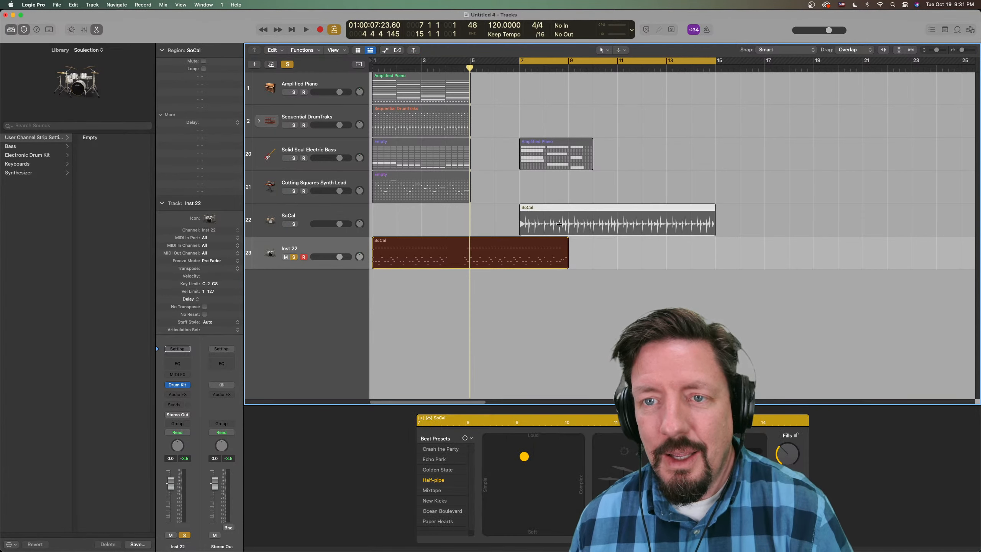
# - Compare the conversion options of the bar 7 Drummer region with those of the SoCal MIDI region on Inst 22
pyautogui.rightClick(593, 227)
pyautogui.moveTo(611, 368)
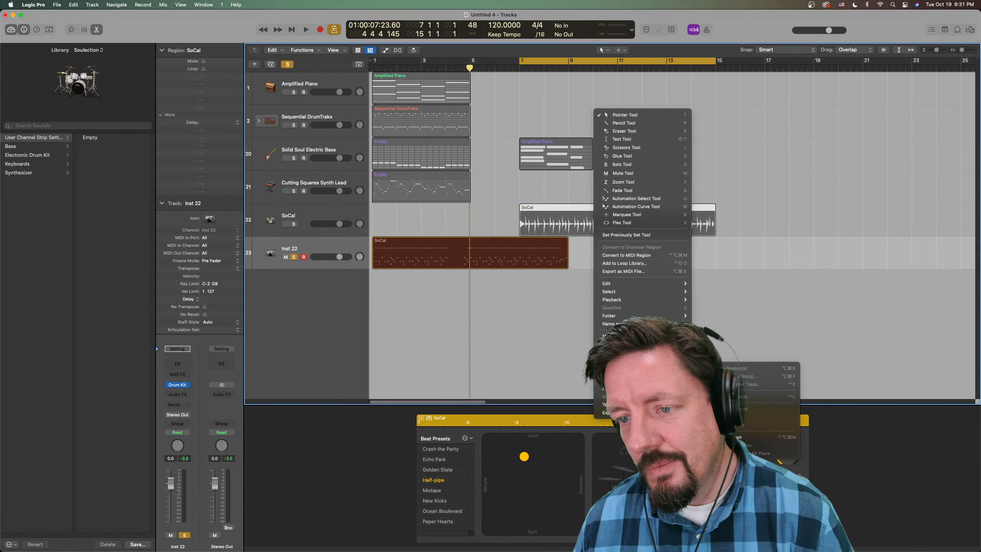
pyautogui.click(535, 248)
pyautogui.rightClick(533, 259)
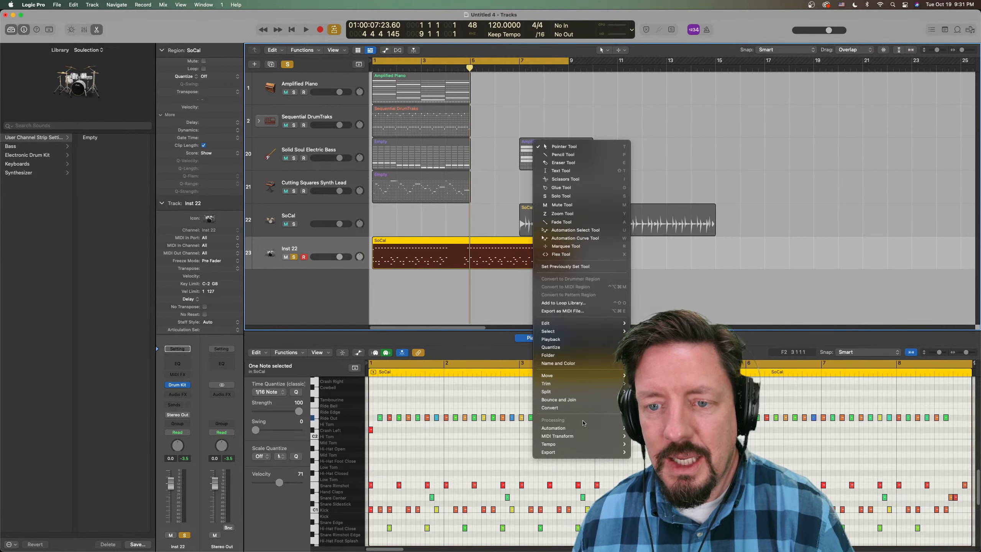
pyautogui.moveTo(572, 407)
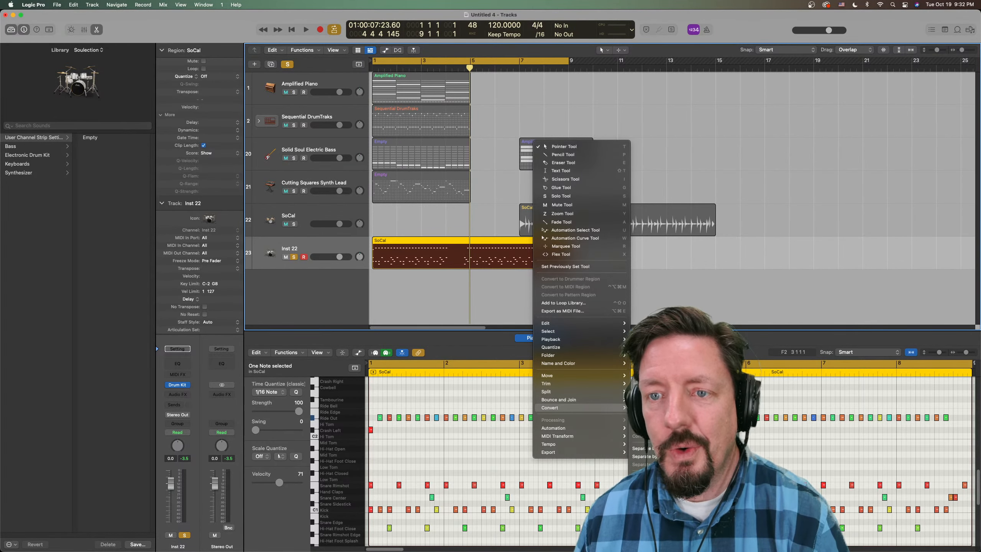
pyautogui.click(653, 281)
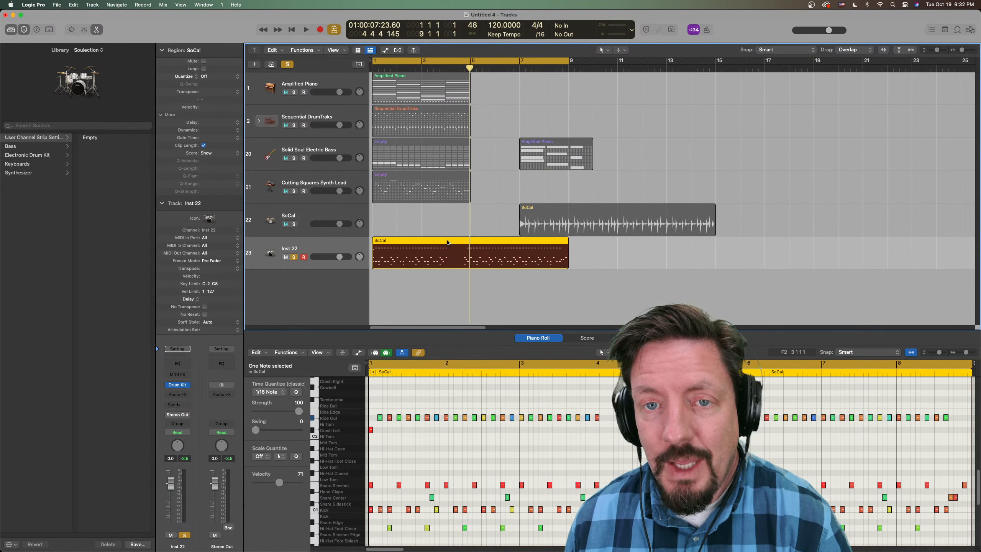
pyautogui.click(448, 265)
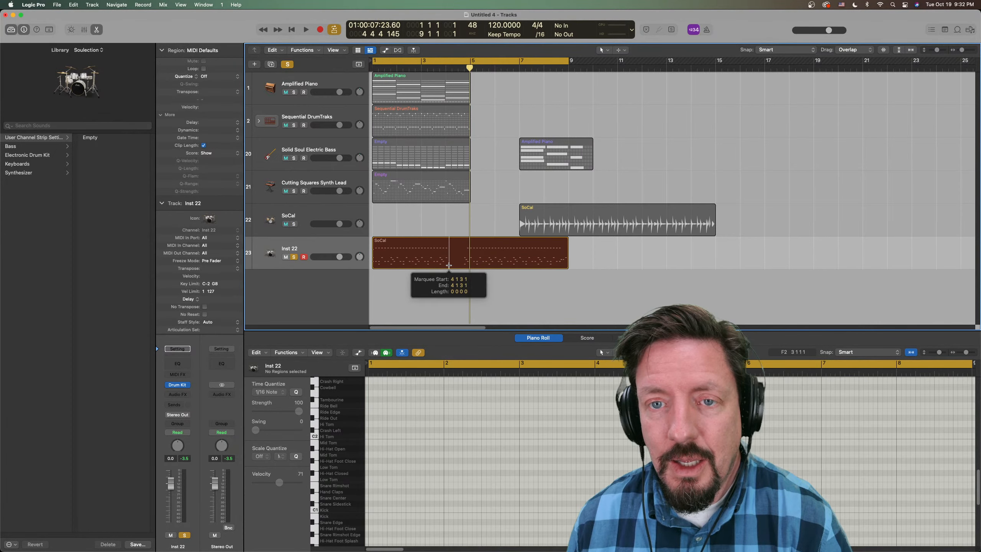
pyautogui.click(462, 251)
pyautogui.moveTo(464, 261); pyautogui.dragTo(461, 261)
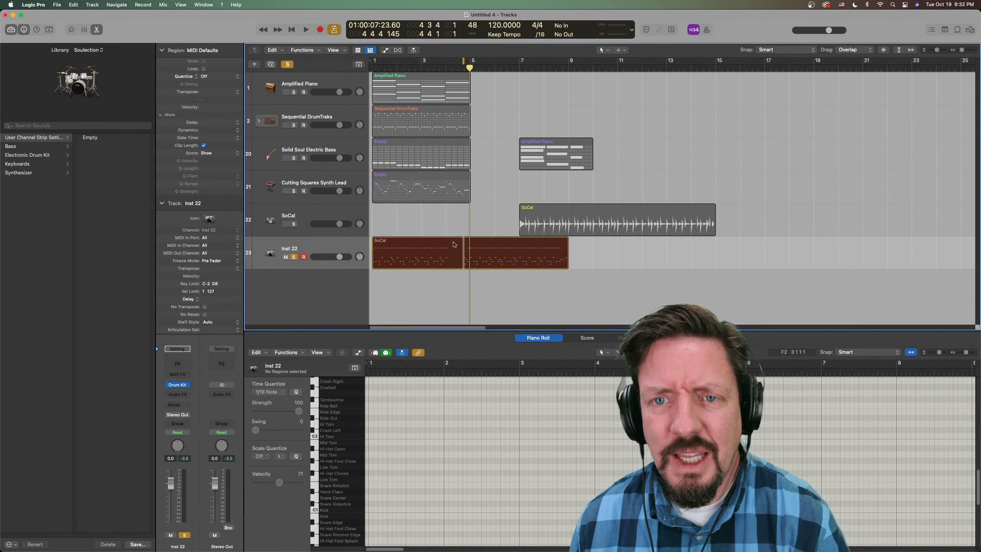
# - Start exporting the SoCal region on the Inst 22 track as a MIDI file, choosing to move all tracks for the upbeat events
pyautogui.click(439, 250)
pyautogui.rightClick(440, 250)
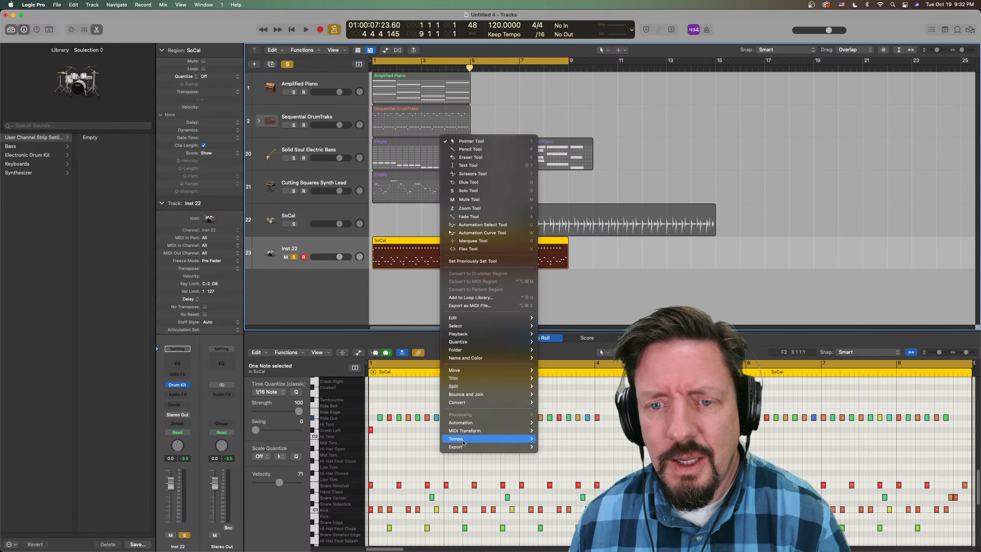
pyautogui.moveTo(475, 446)
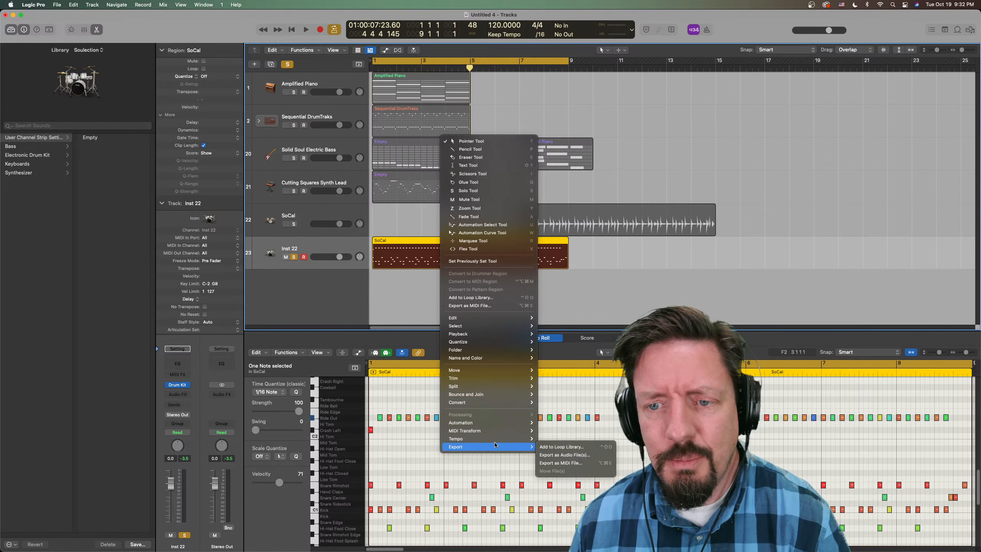
pyautogui.click(567, 466)
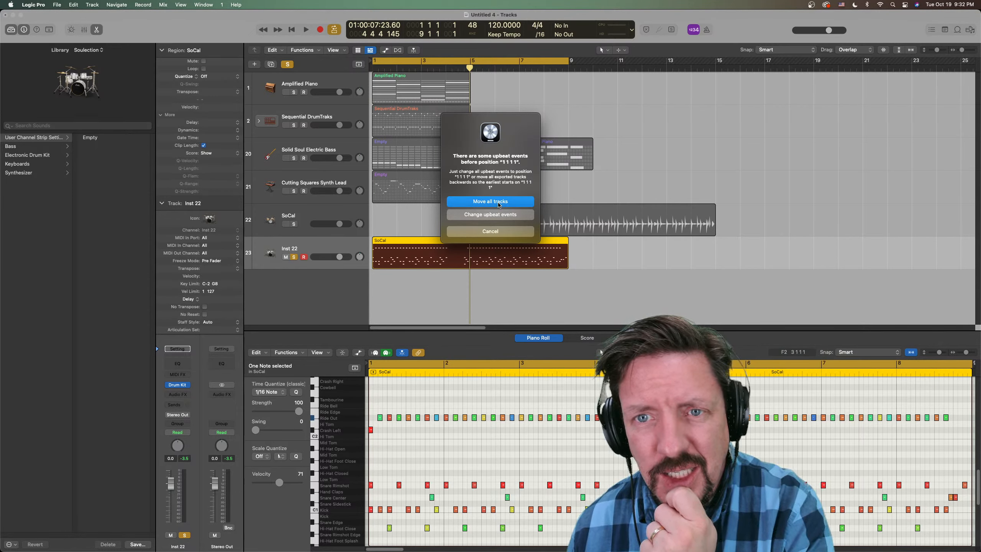
pyautogui.click(498, 203)
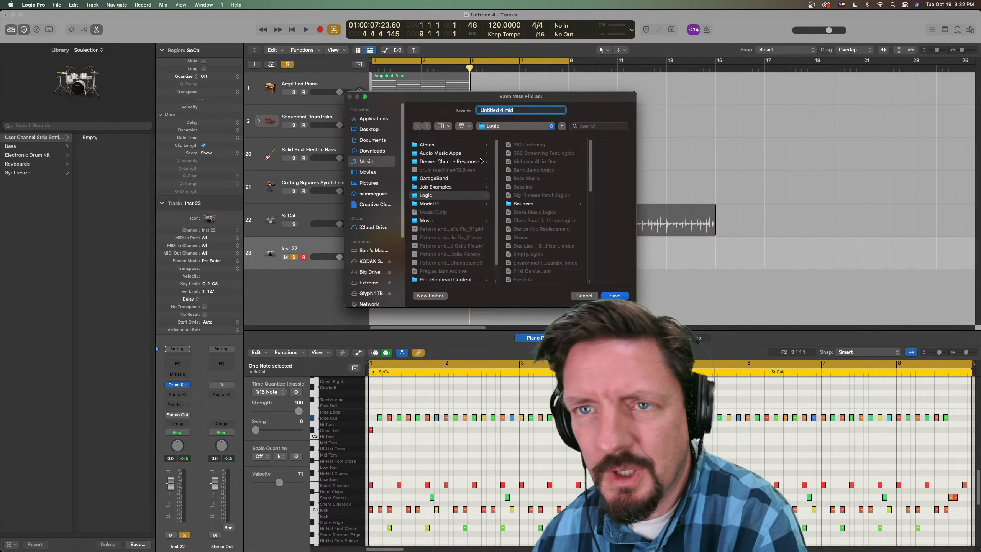
# - Save the exported MIDI file on the Desktop as TEST MIDI Export
pyautogui.write('TEST')
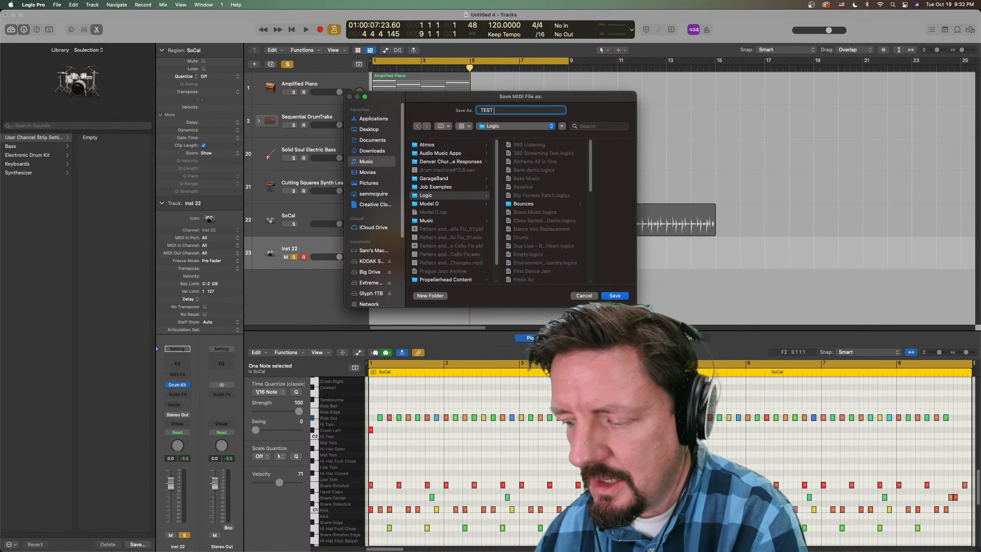
pyautogui.write(' MIDI')
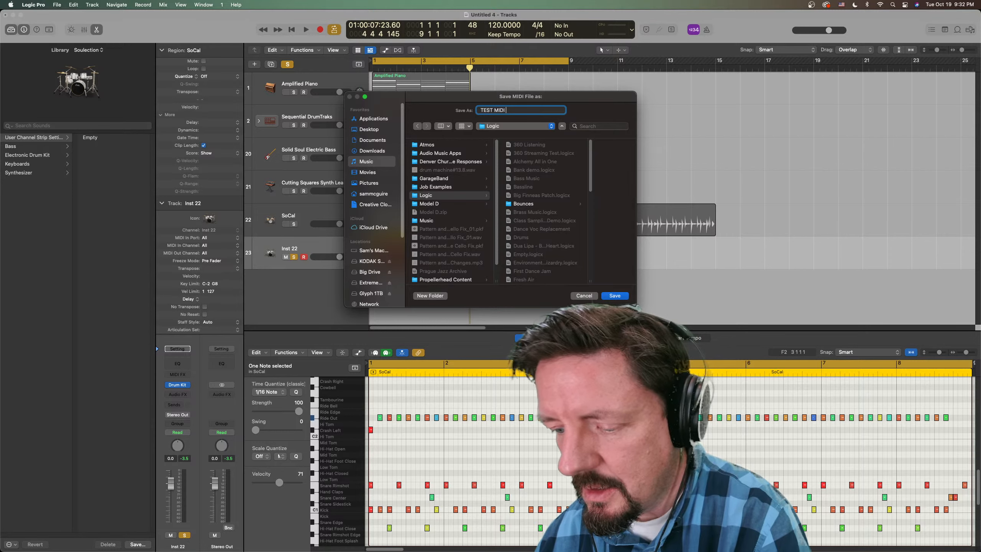
pyautogui.write(' Export')
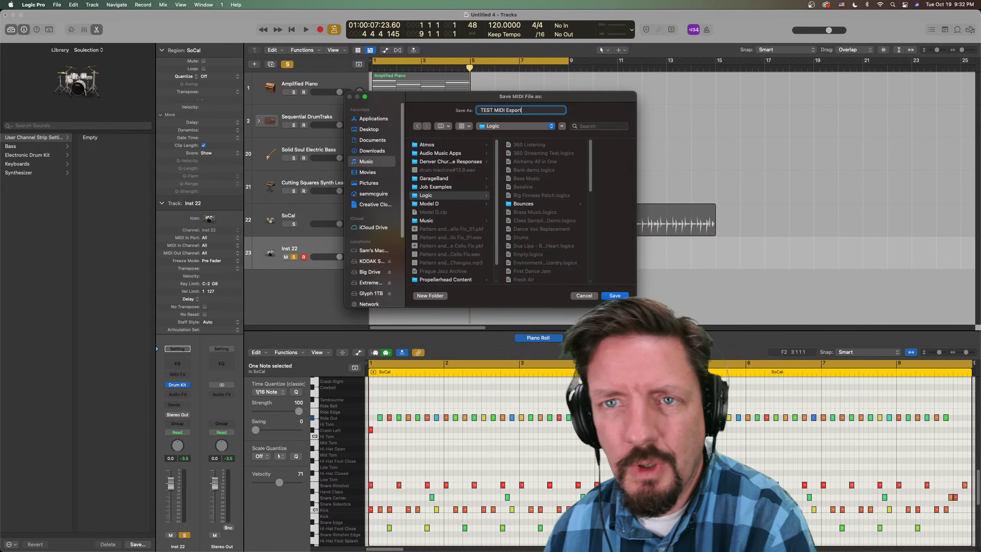
pyautogui.click(372, 139)
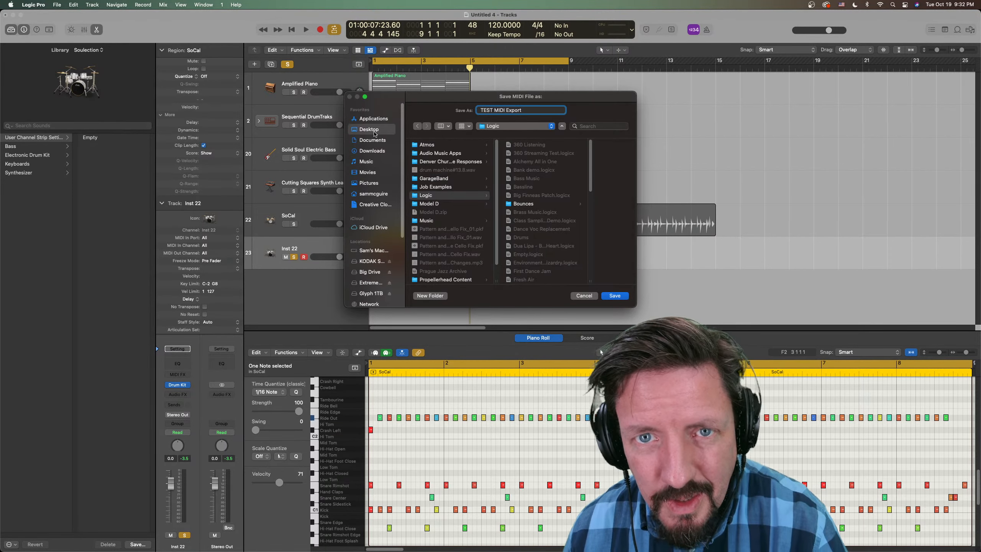
pyautogui.click(615, 295)
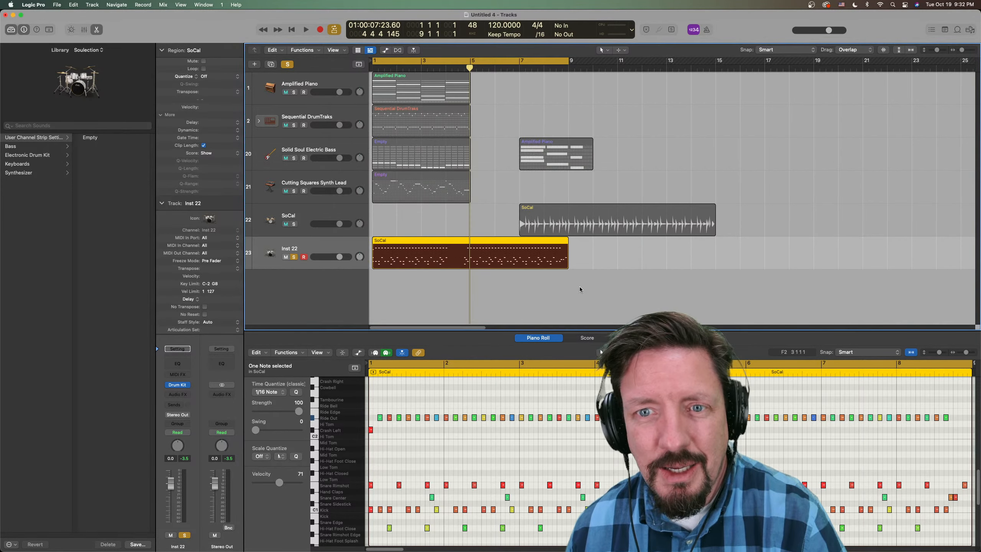
# - Switch to Finder and import the exported MIDI file onto the Solid Soul Electric Bass track at bar 16, without its tempo information
pyautogui.press('super+Tab')
pyautogui.press('super+Tab')
pyautogui.press('super+Tab')
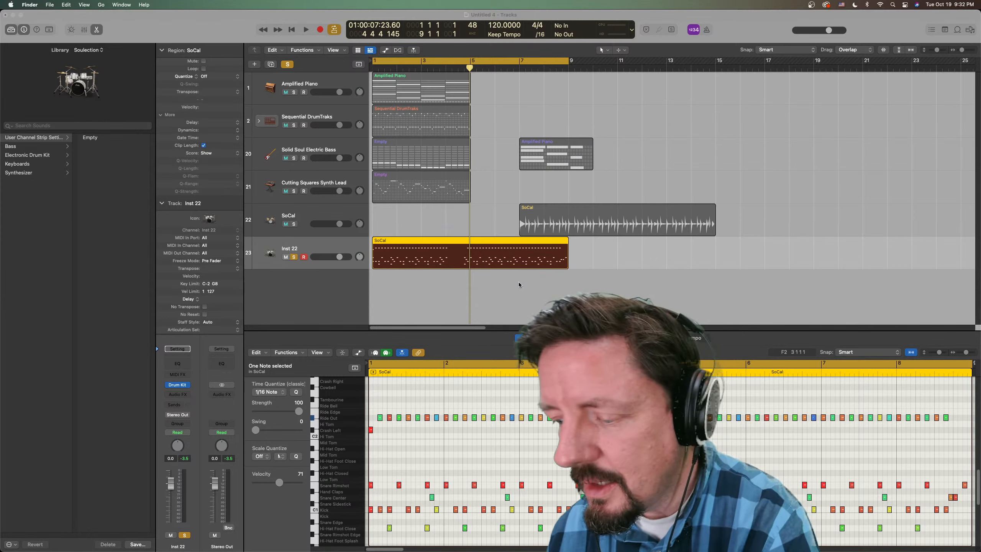
pyautogui.press('super+n')
pyautogui.moveTo(391, 109); pyautogui.dragTo(613, 362)
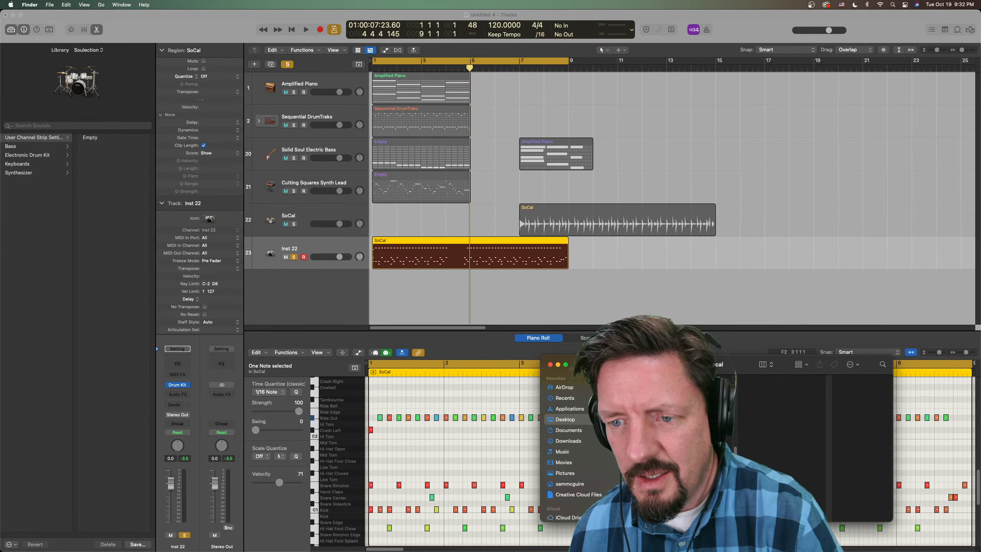
pyautogui.moveTo(682, 436); pyautogui.dragTo(728, 152)
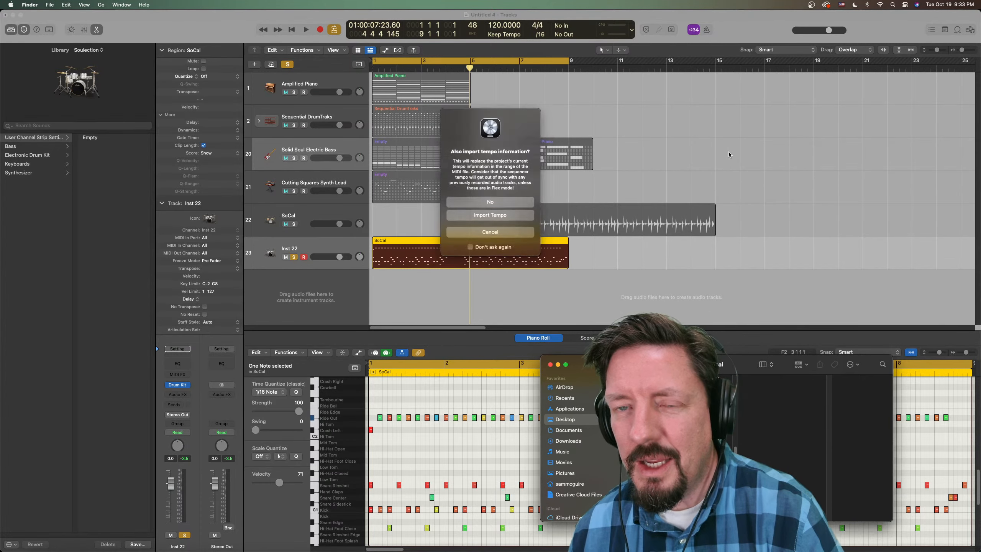
pyautogui.click(490, 202)
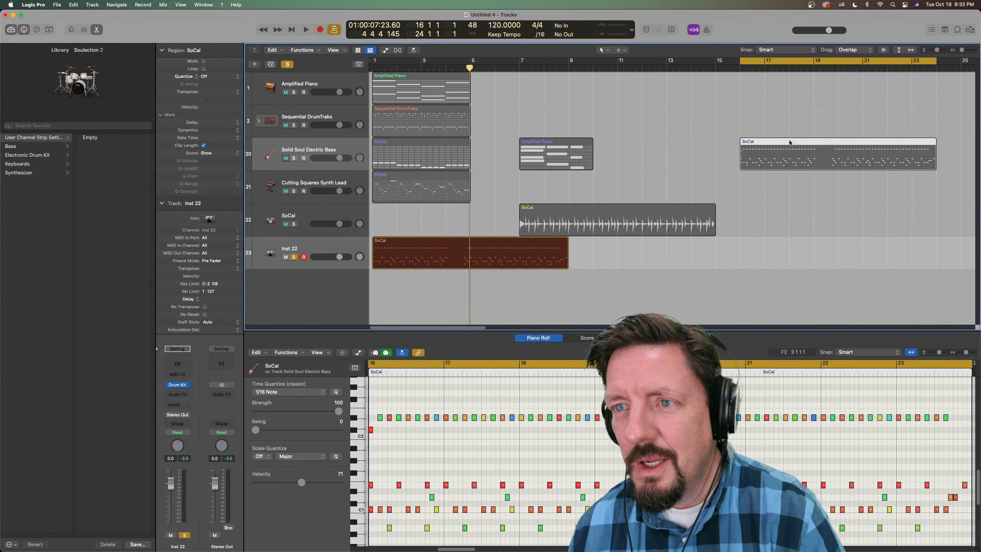
# - Check the conversion options of the imported SoCal region and move it to start at bar 15
pyautogui.rightClick(770, 160)
pyautogui.moveTo(818, 310)
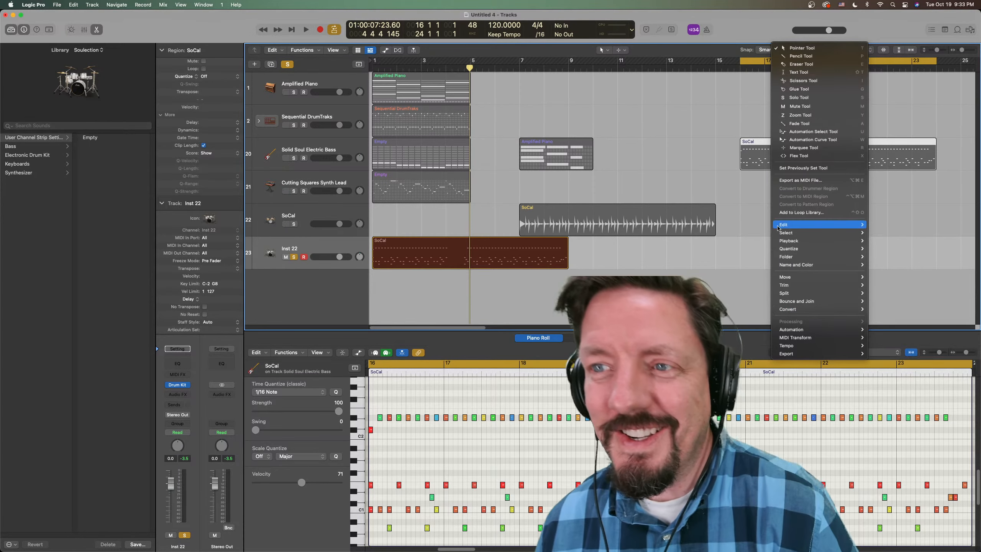
pyautogui.click(744, 179)
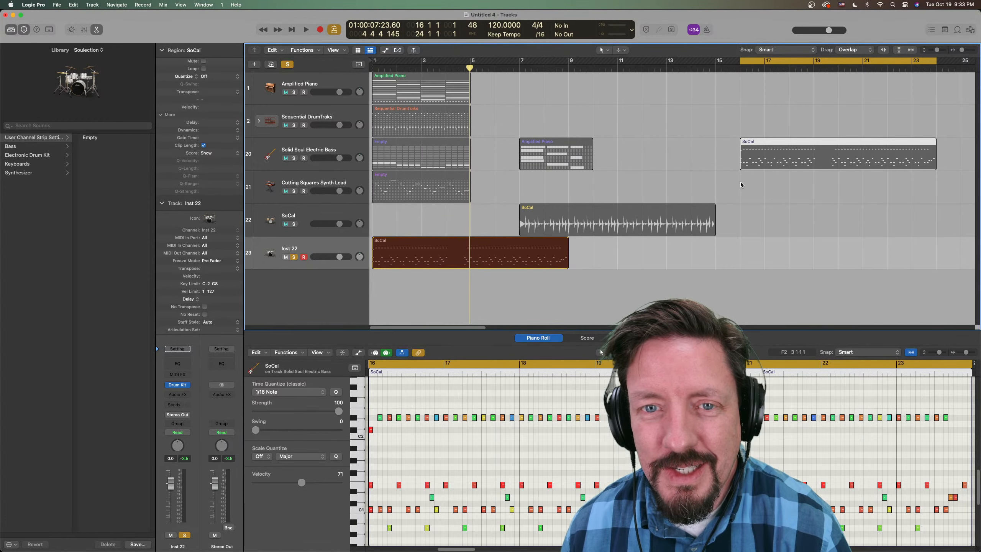
pyautogui.moveTo(782, 141); pyautogui.dragTo(754, 136)
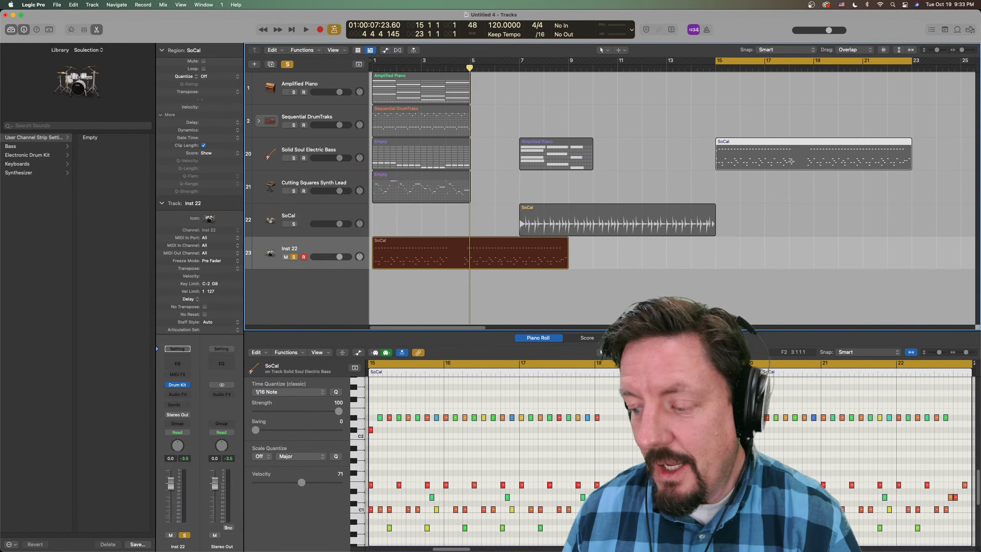
# - Open the Loop Browser and filter it to Software Instrument Loops of the Kits instrument type
pyautogui.press('o')
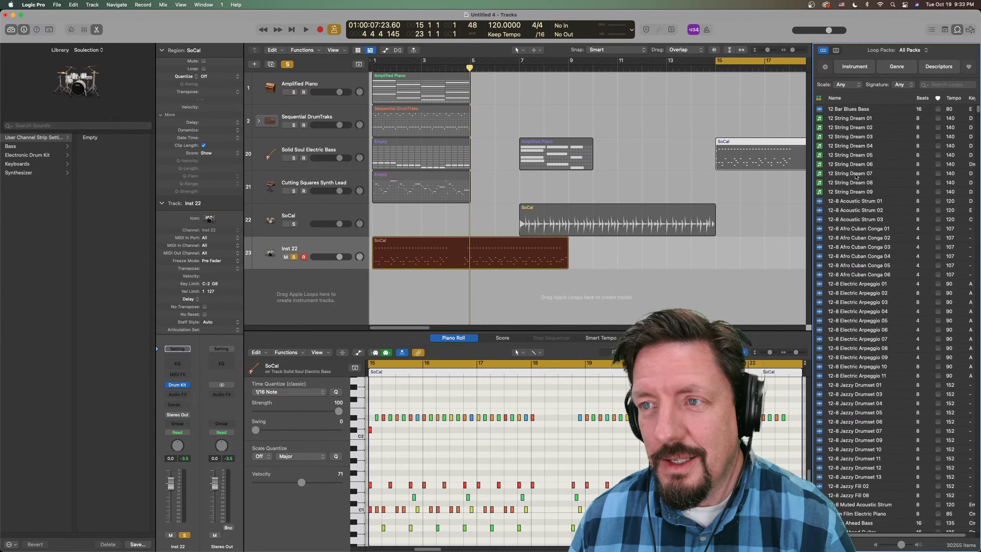
pyautogui.moveTo(855, 176); pyautogui.dragTo(835, 170)
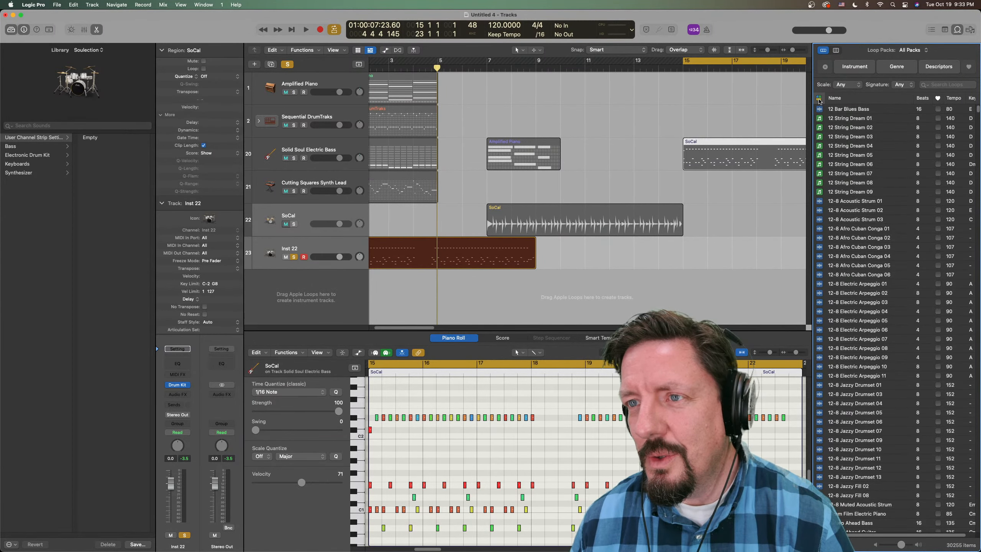
pyautogui.click(819, 98)
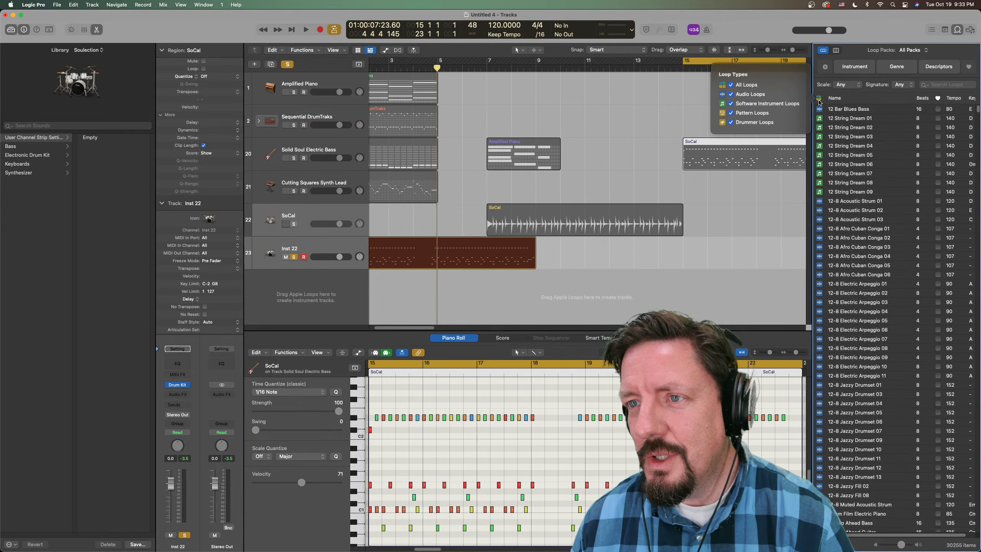
pyautogui.click(733, 104)
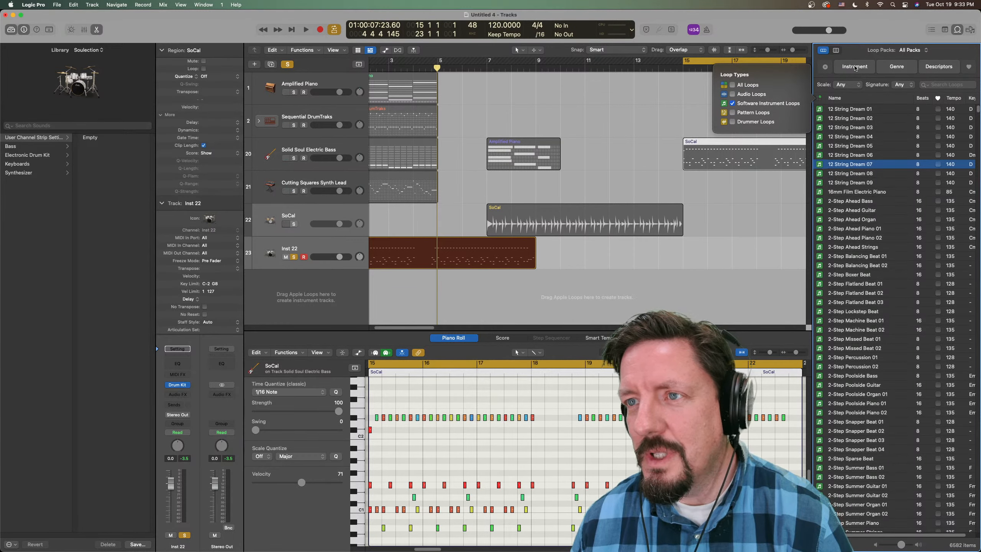
pyautogui.click(855, 67)
pyautogui.click(836, 92)
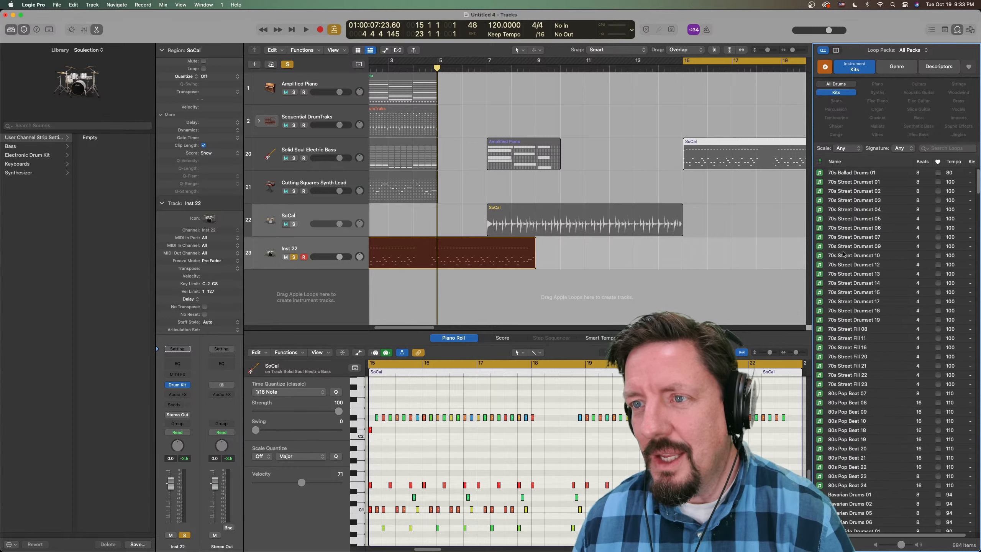
# - Widen the loop filter to All Drums and add the Electro Puzzle Beat loop on a new track at bar 15
pyautogui.scroll(-10, 847, 295)
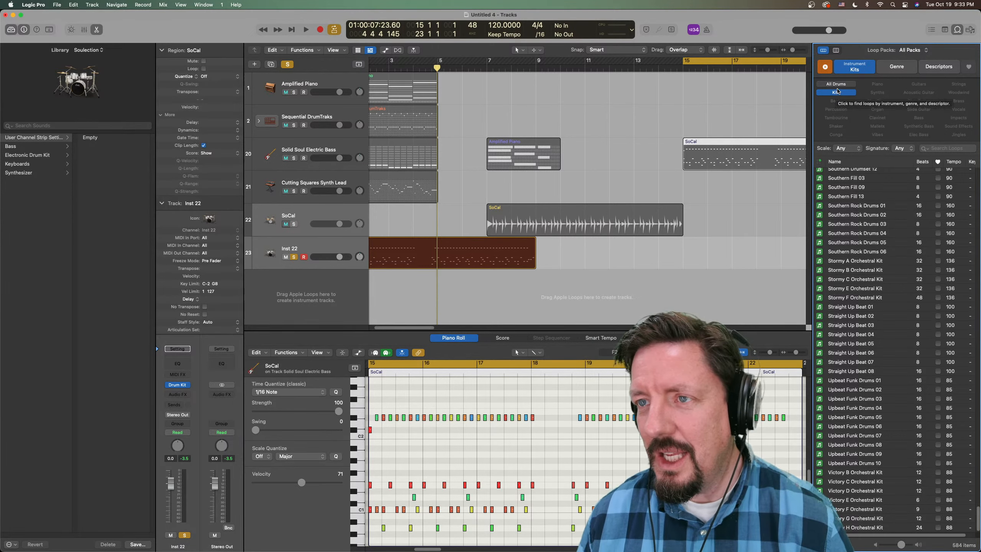
pyautogui.click(836, 84)
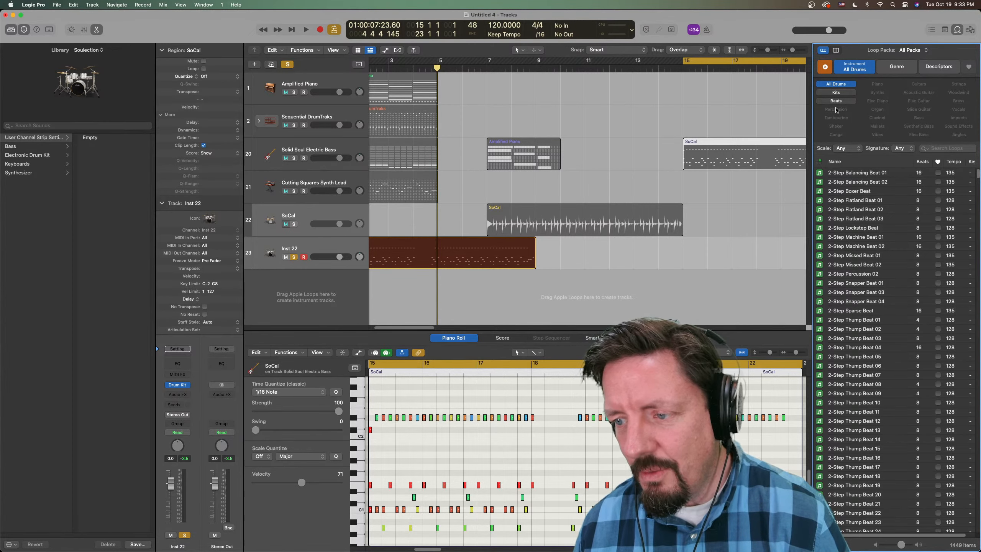
pyautogui.scroll(-20, 846, 275)
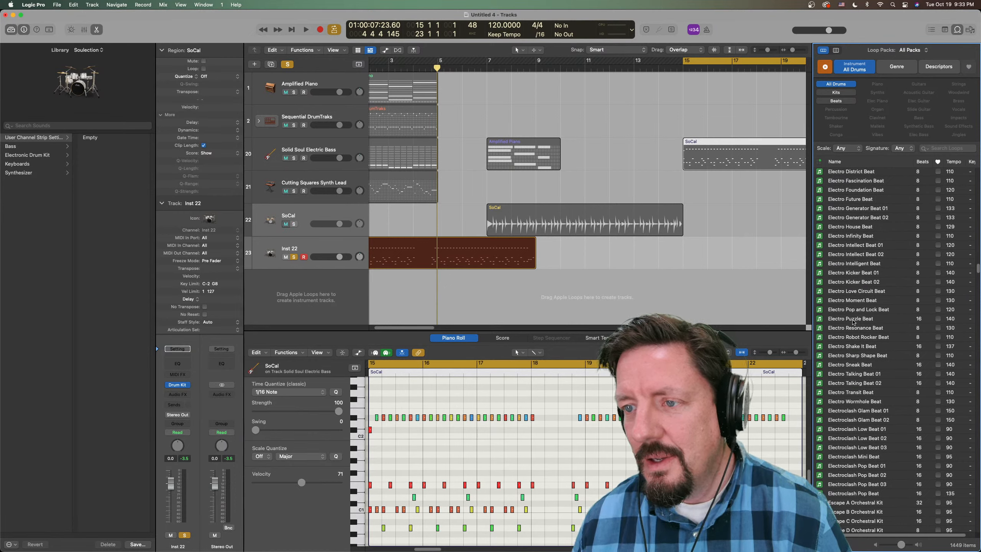
pyautogui.click(852, 321)
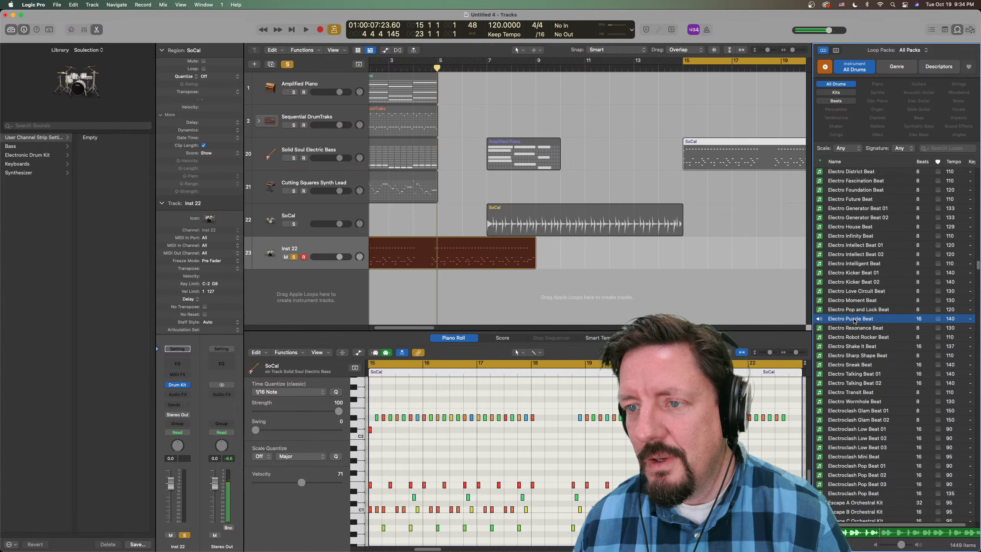
pyautogui.moveTo(853, 321); pyautogui.dragTo(685, 288)
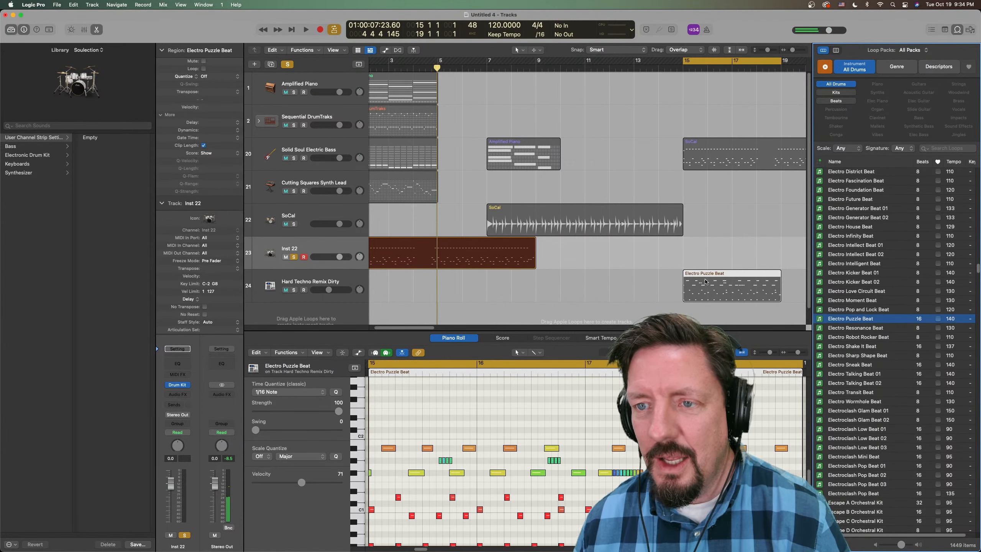
# - Solo the Hard Techno Remix Dirty track instead of Inst 22 and play the Electro Puzzle Beat region briefly
pyautogui.click(295, 257)
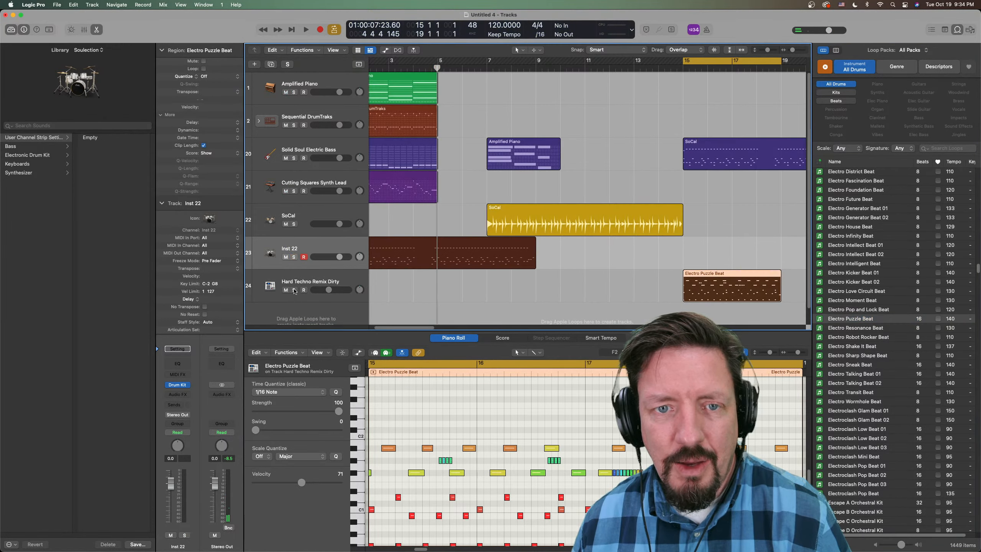
pyautogui.click(294, 290)
pyautogui.press('space')
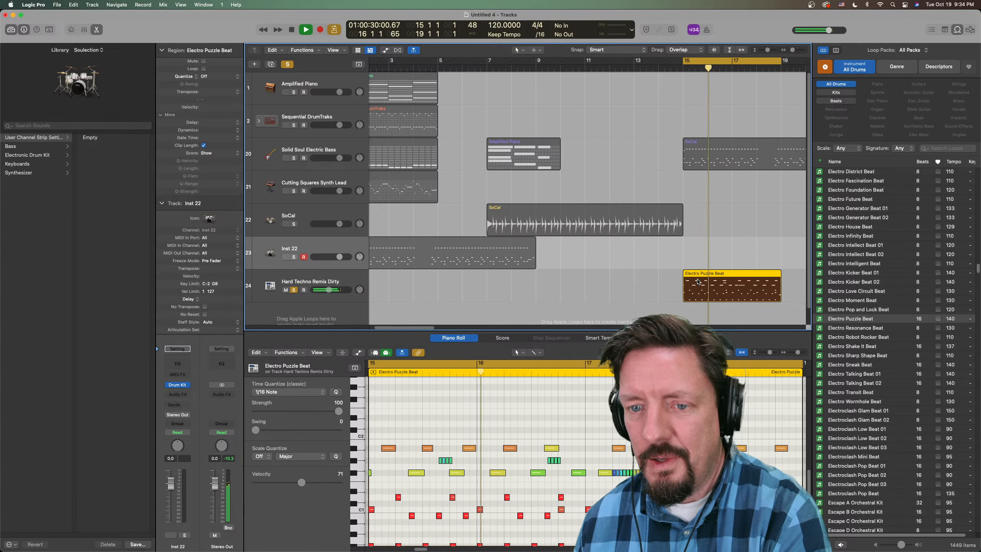
pyautogui.press('space')
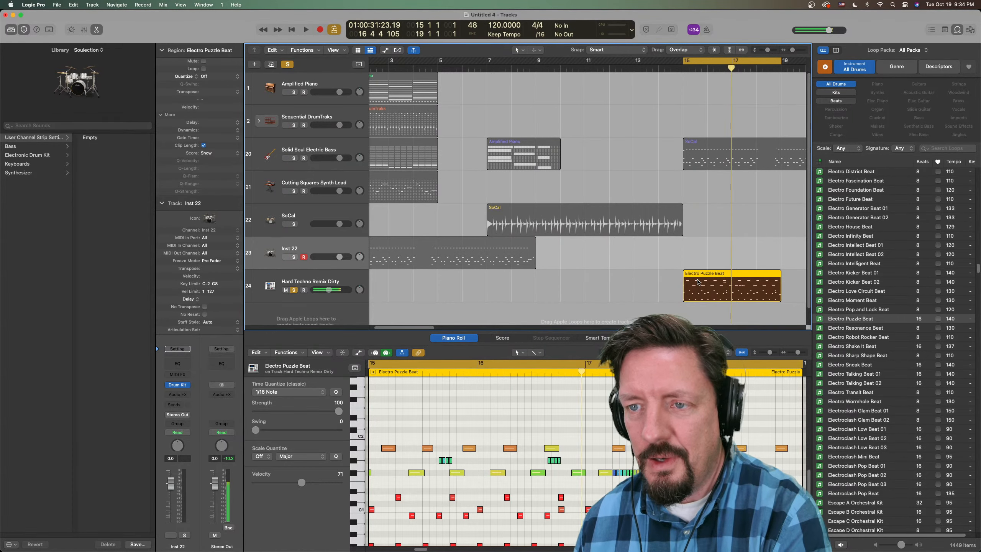
# - Convert the Electro Puzzle Beat MIDI region to a Pattern region, accepting that not all events can become steps
pyautogui.rightClick(704, 291)
pyautogui.moveTo(743, 440)
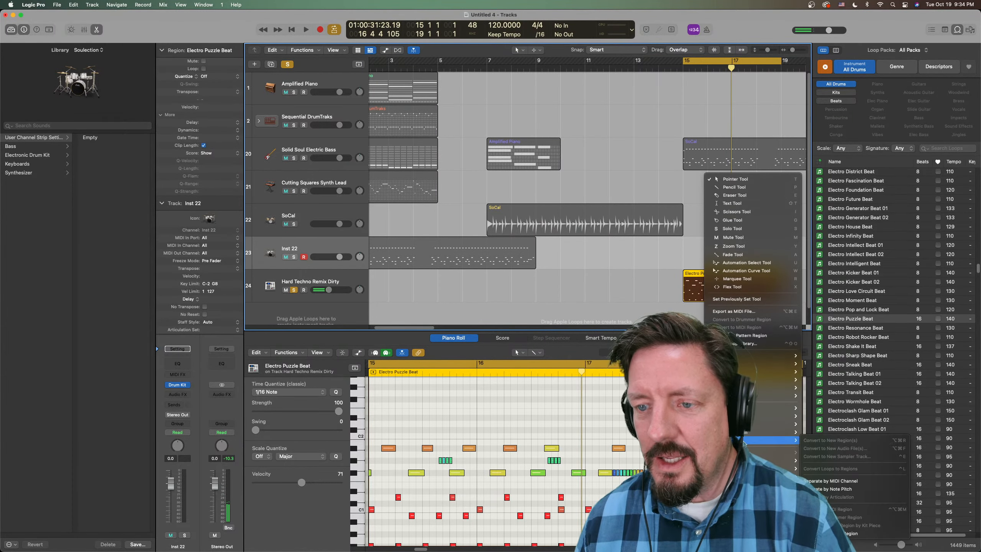
pyautogui.click(875, 534)
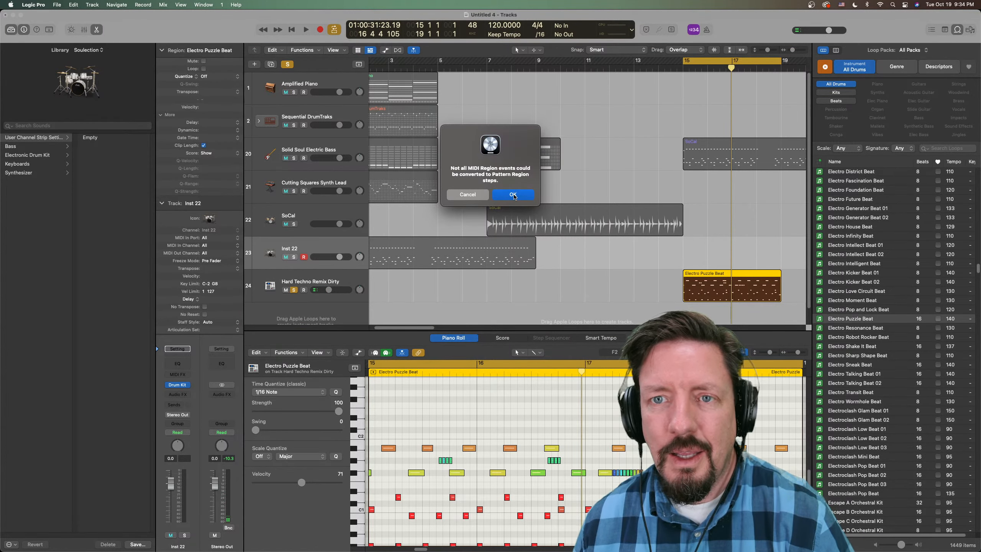
pyautogui.click(513, 195)
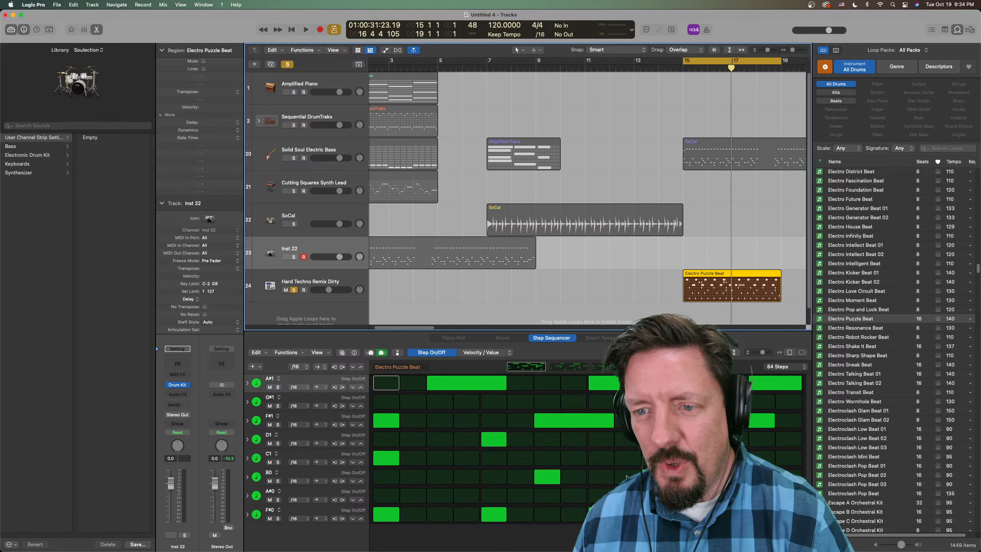
# - Play the converted Electro Puzzle Beat pattern and examine all its rows in an enlarged Step Sequencer
pyautogui.press('space')
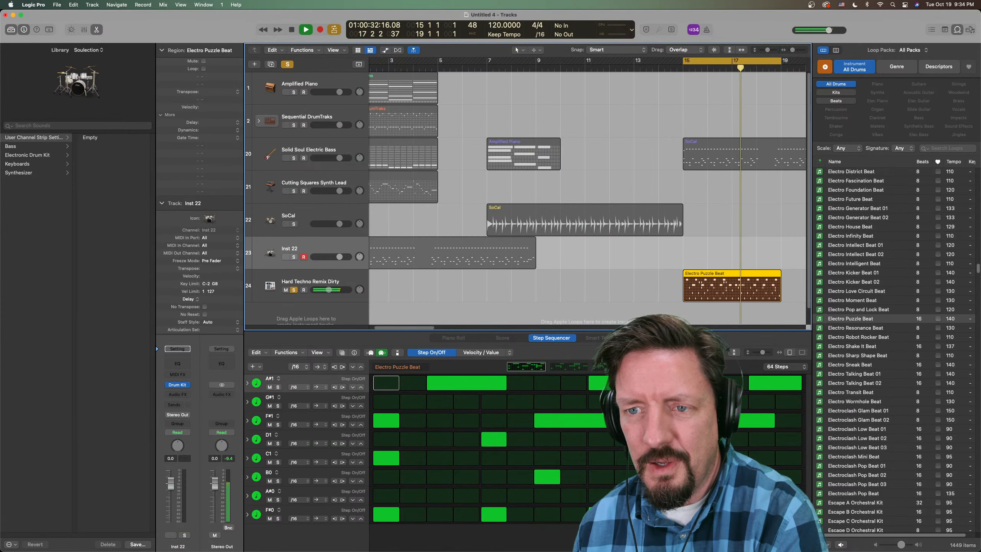
pyautogui.moveTo(635, 330); pyautogui.dragTo(632, 162)
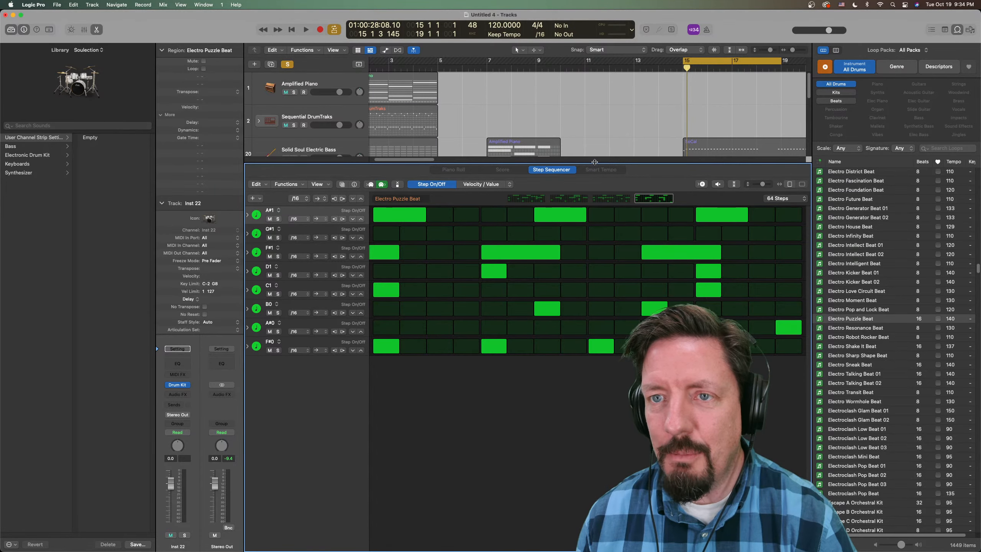
pyautogui.moveTo(595, 162); pyautogui.dragTo(595, 345)
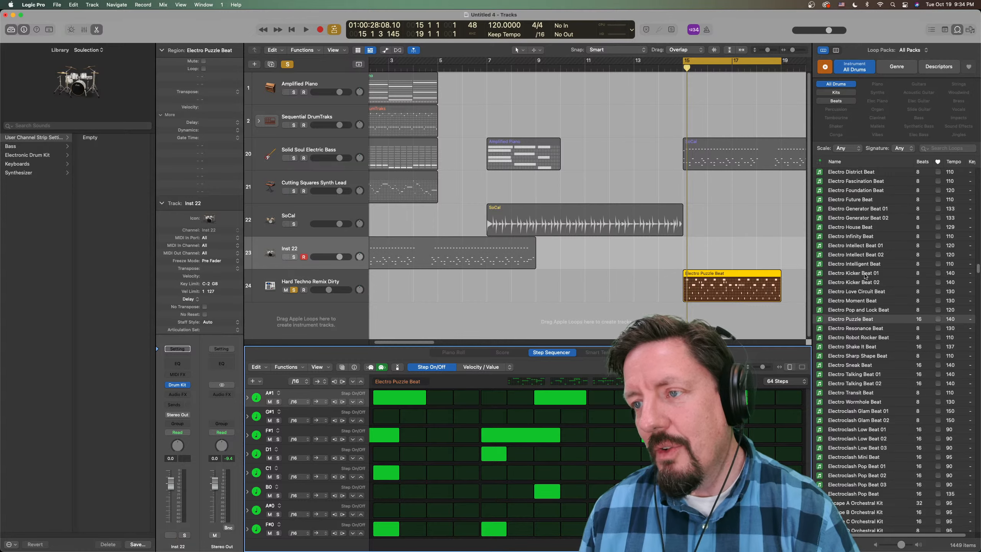
# - Replace the current loop filter with the Jazz genre and the All Drums instrument category
pyautogui.scroll(15, 869, 294)
pyautogui.scroll(10, 861, 286)
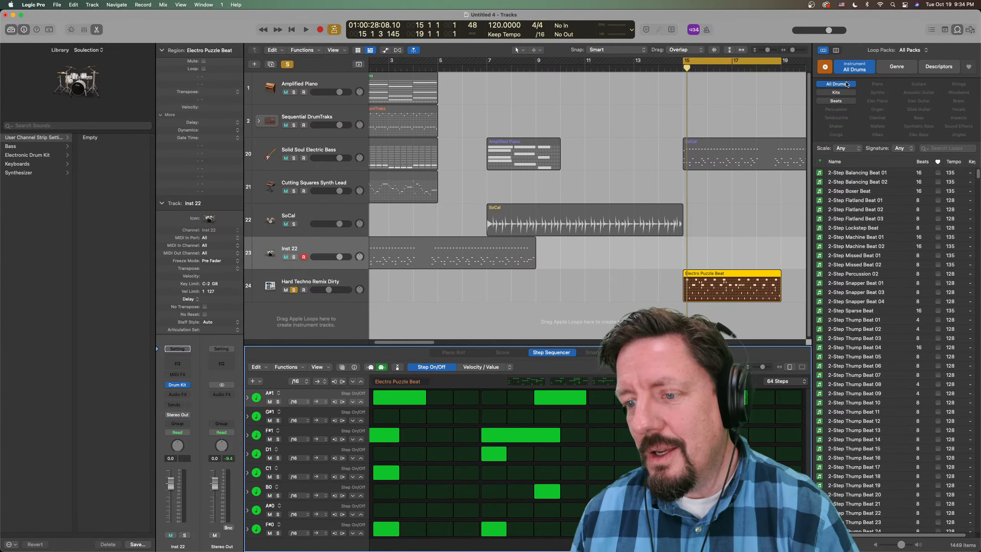
pyautogui.click(837, 85)
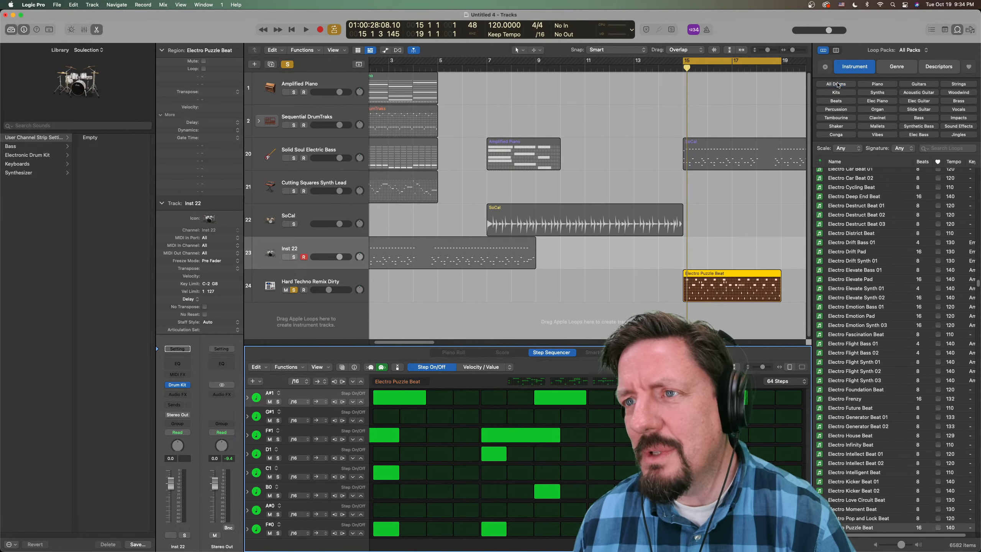
pyautogui.click(898, 66)
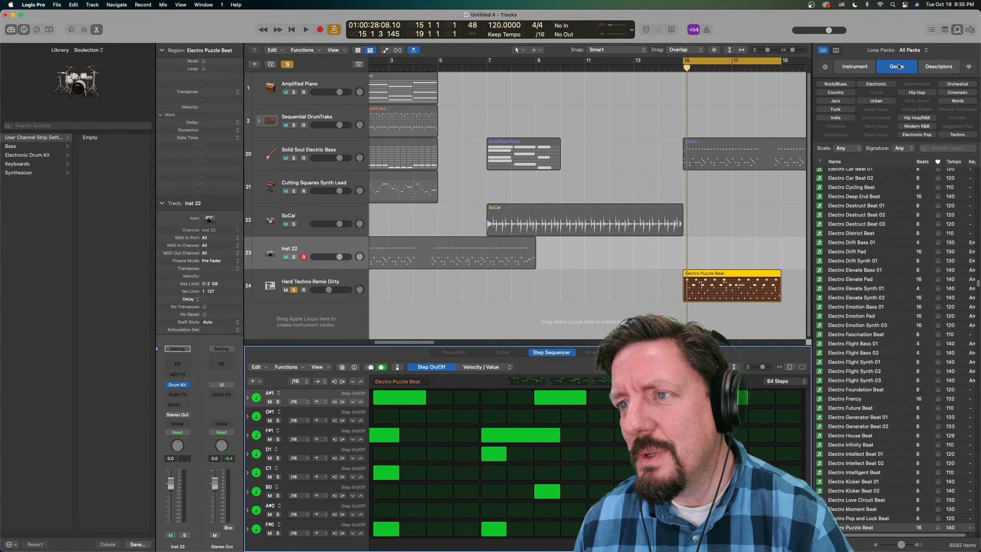
pyautogui.click(836, 101)
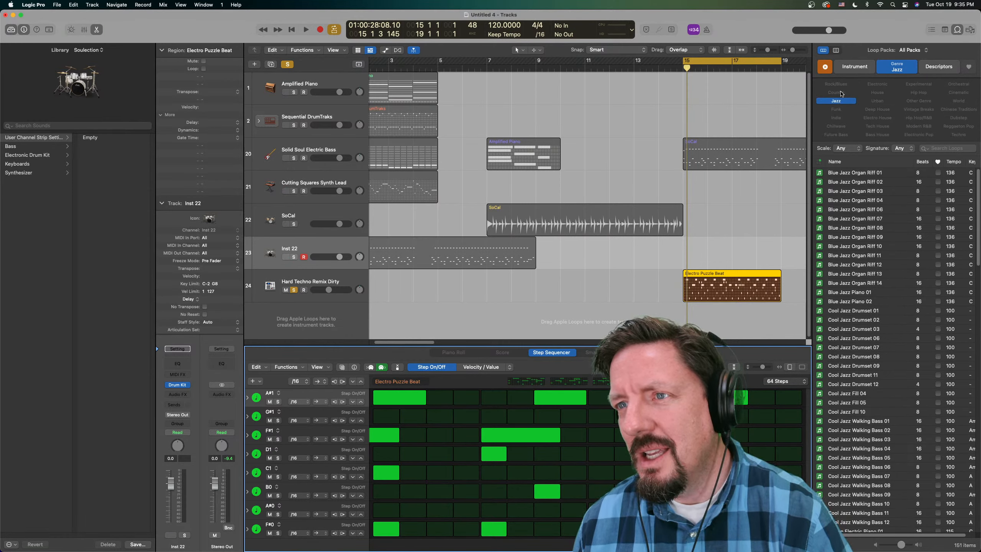
pyautogui.click(859, 71)
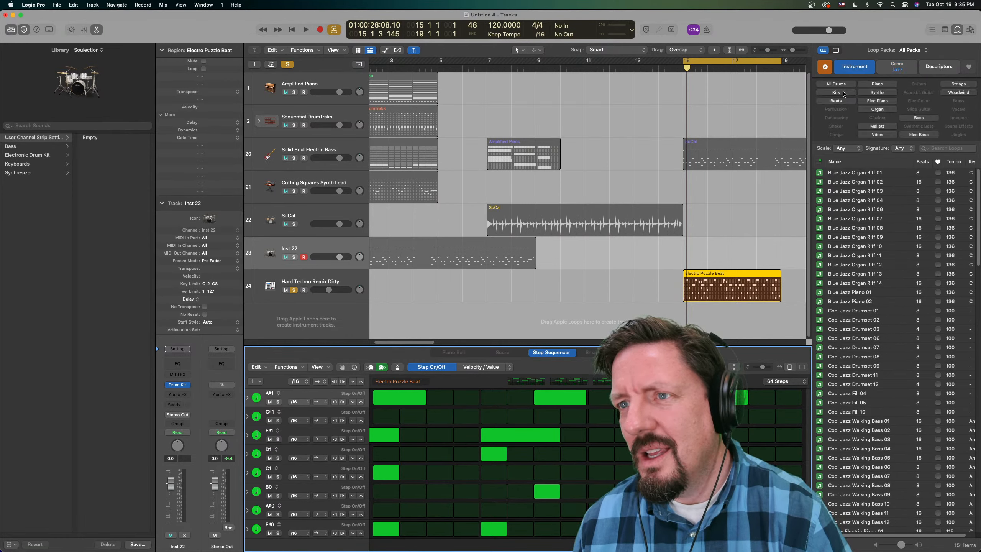
pyautogui.click(836, 84)
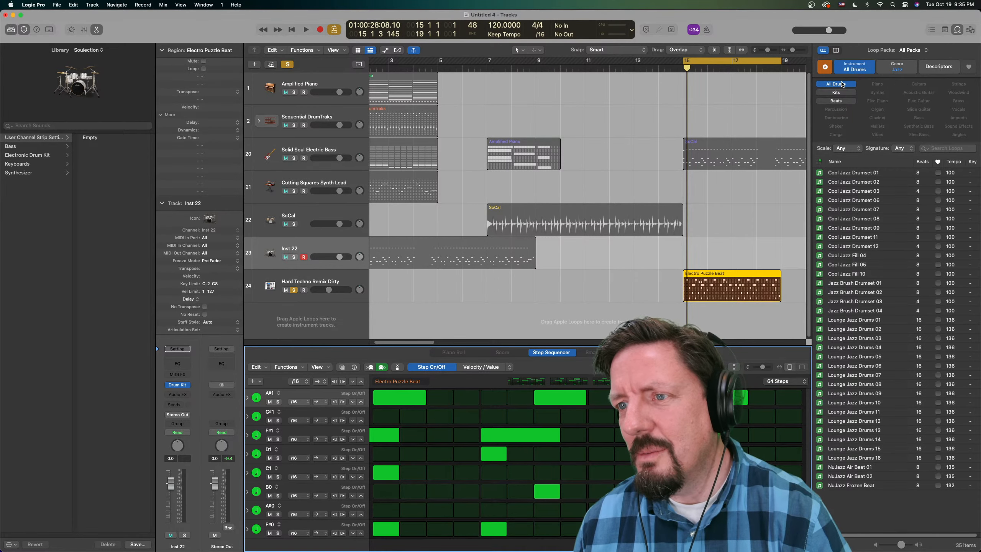
# - Audition Cool Jazz Drumset 01, 07 and 12, Cool Jazz Fill 04 and Jazz Brush Drumset 01 from the filtered loops
pyautogui.click(845, 175)
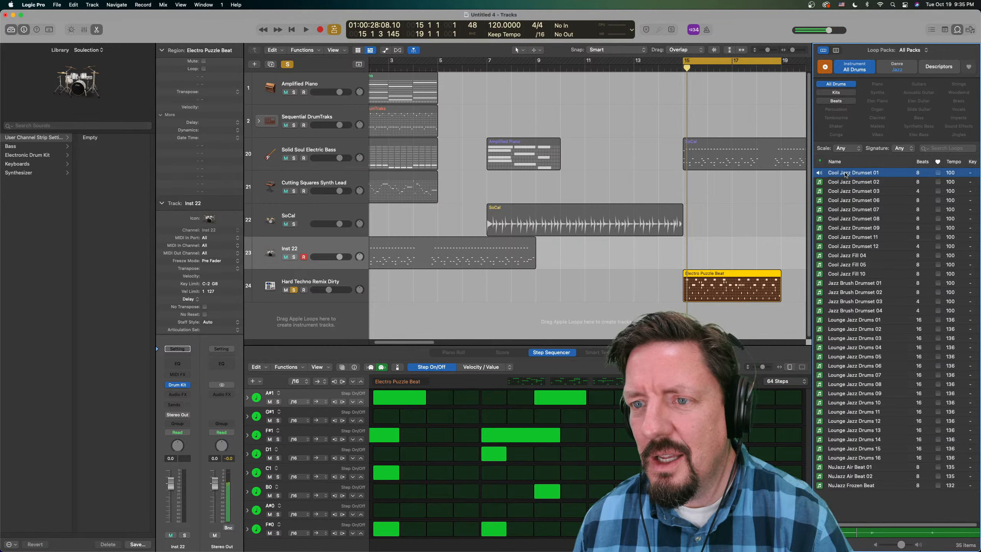
pyautogui.click(848, 212)
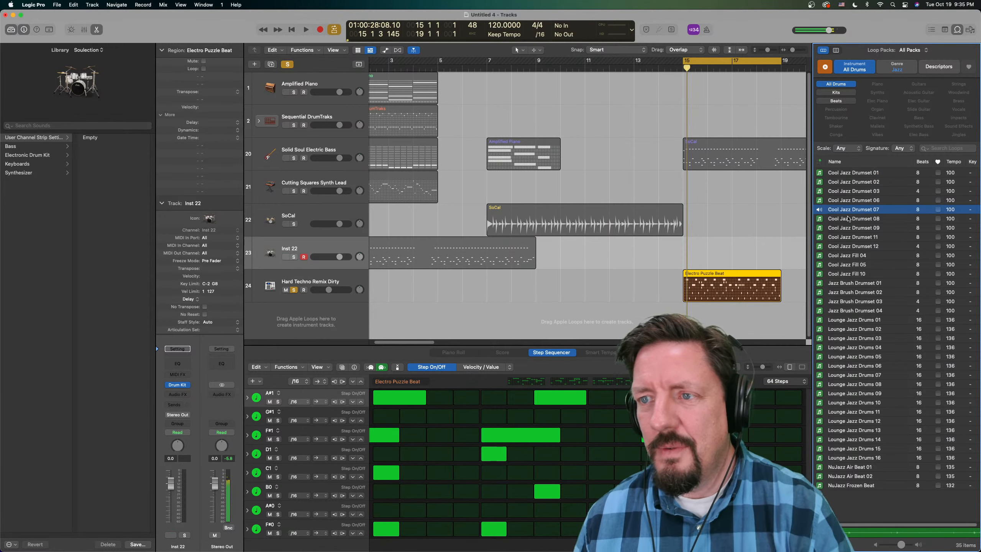
pyautogui.click(847, 246)
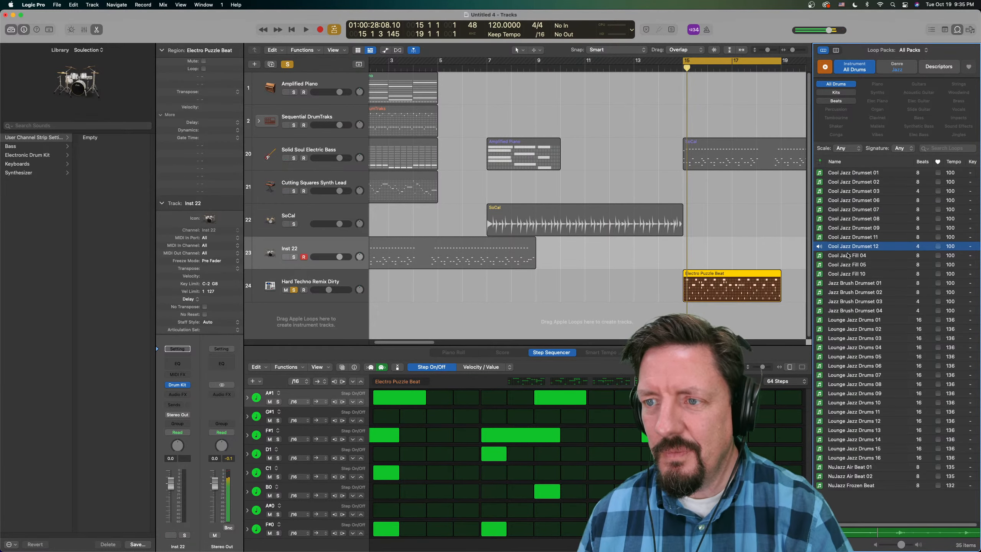
pyautogui.click(849, 257)
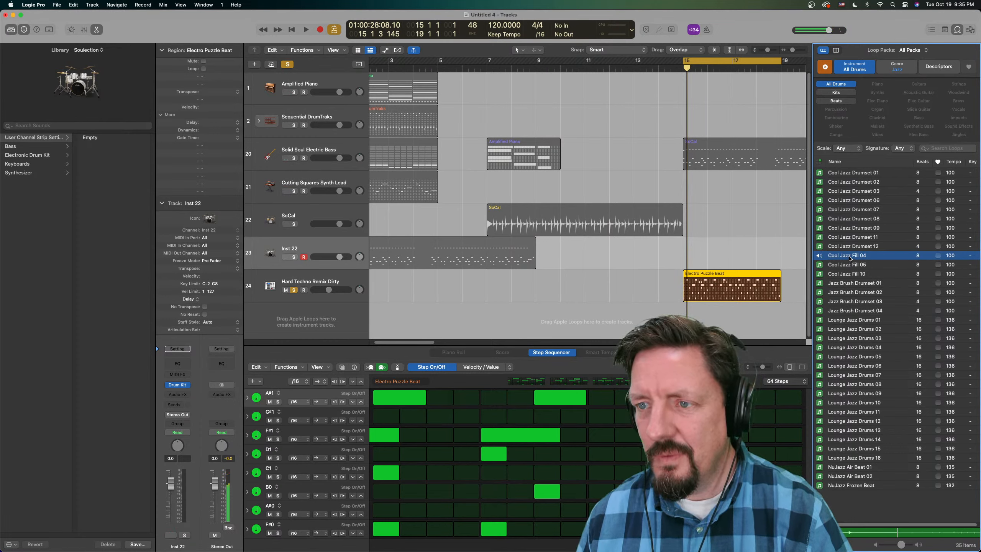
pyautogui.click(845, 285)
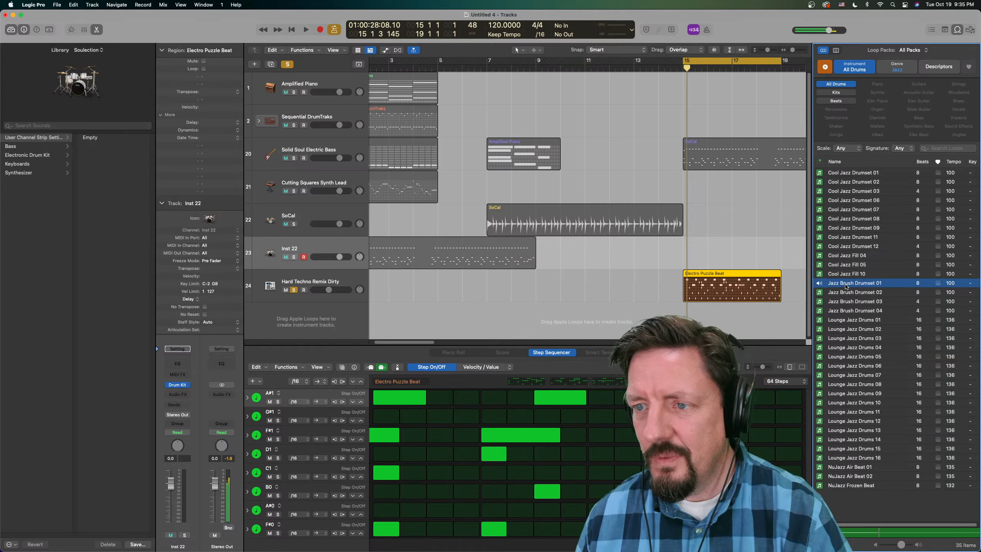
pyautogui.click(845, 256)
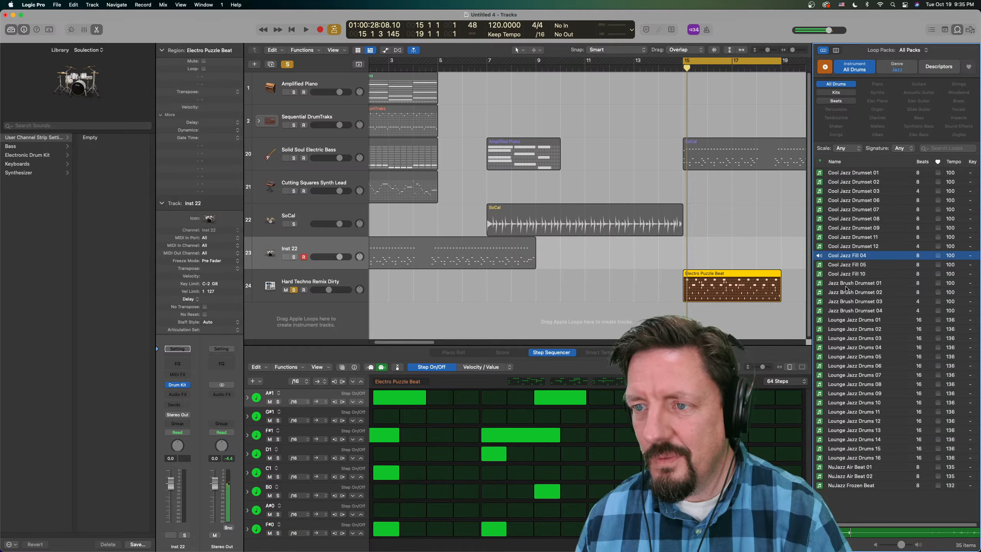
# - Add the Cool Jazz Fill 04 loop on a new track at bar 15 and convert it to a Pattern region
pyautogui.moveTo(844, 254)
pyautogui.mouseDown()
pyautogui.moveTo(697, 327)
pyautogui.moveTo(705, 311)
pyautogui.mouseUp()
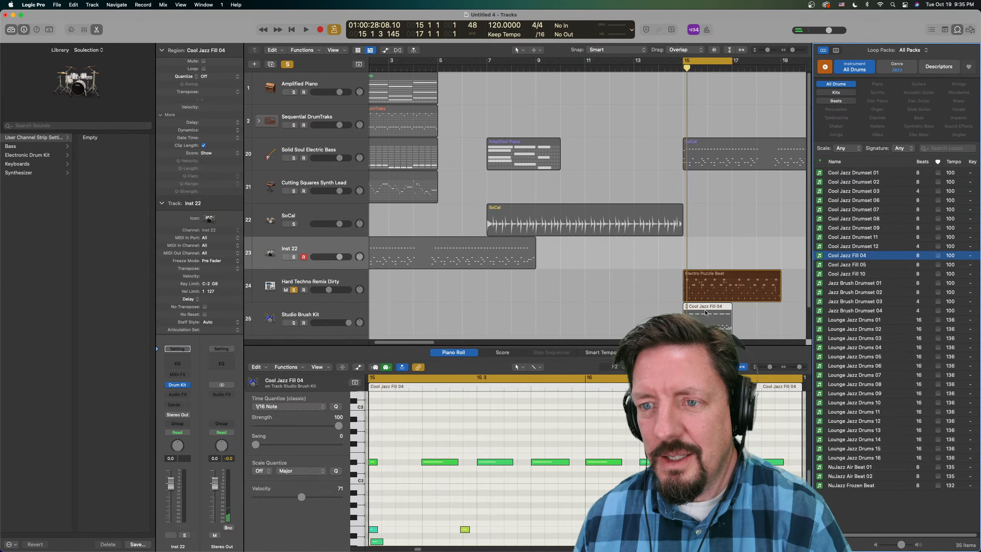
pyautogui.rightClick(708, 319)
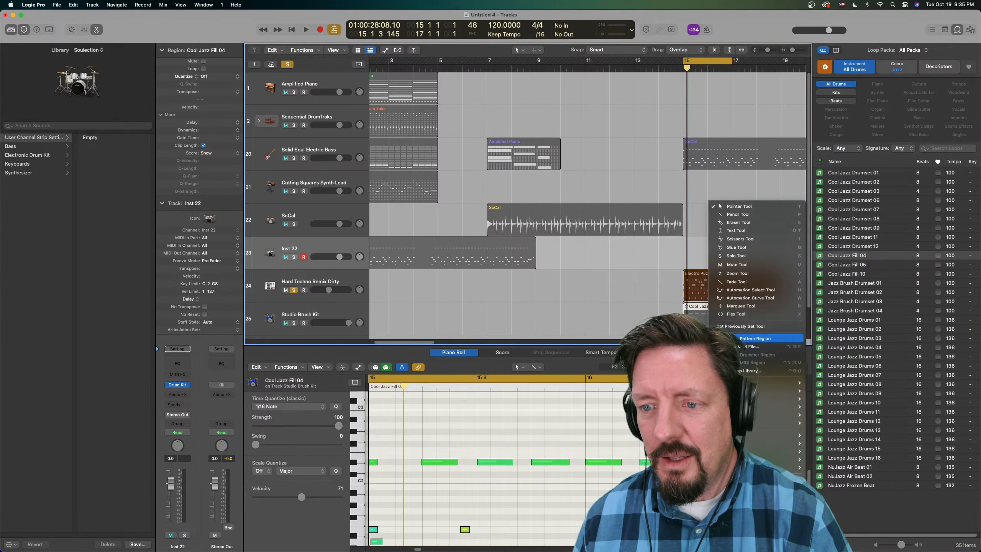
pyautogui.moveTo(788, 467)
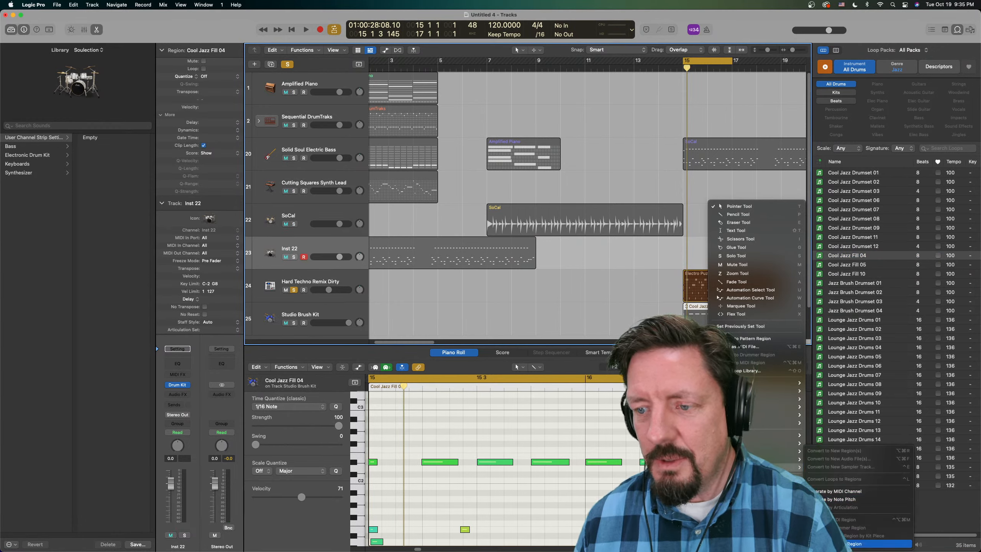
pyautogui.click(857, 543)
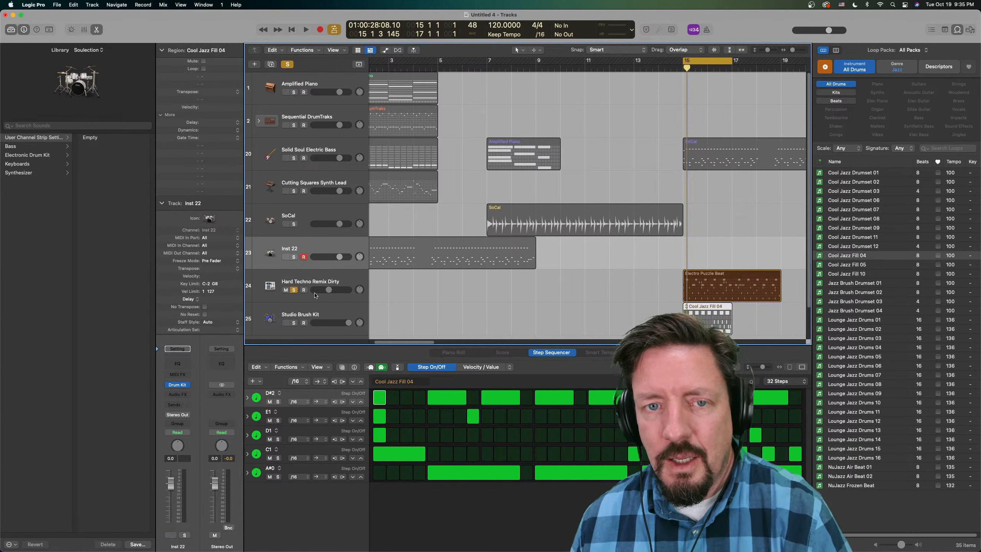
# - Solo the Studio Brush Kit track instead of Hard Techno Remix Dirty and play the Cool Jazz Fill 04 pattern
pyautogui.click(293, 289)
pyautogui.click(294, 323)
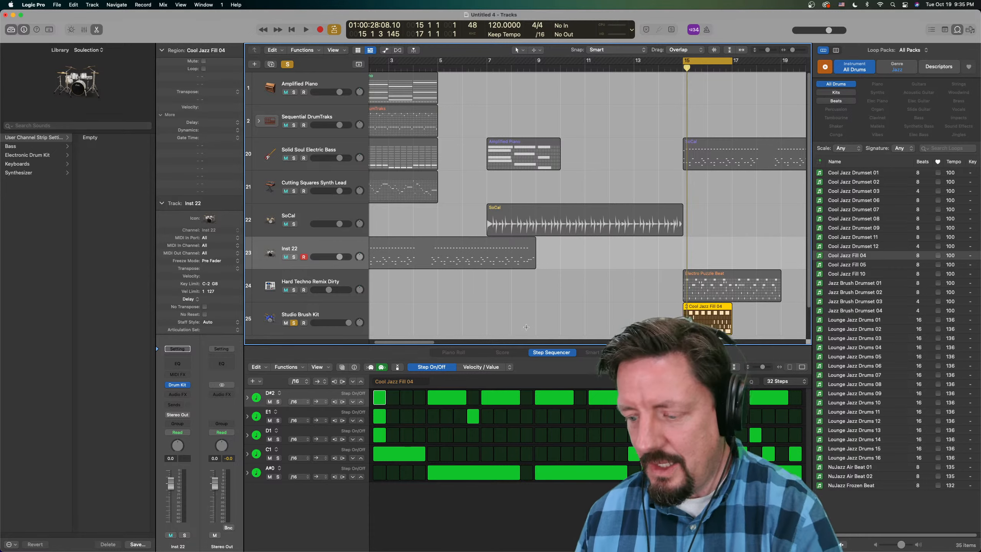
pyautogui.press('space')
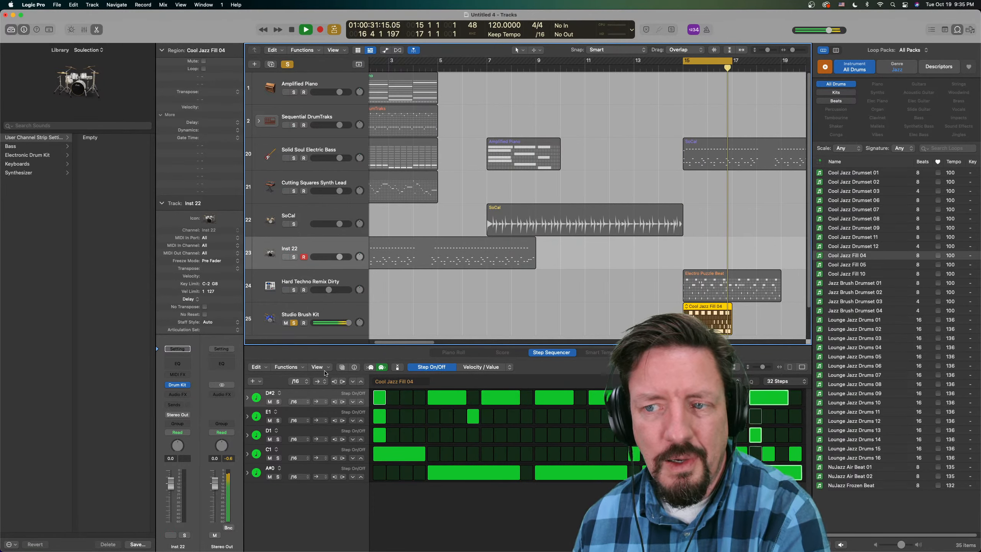
# - Look through the pattern's step rate choices and the Step Sequencer view options during playback, and stop playing
pyautogui.click(308, 382)
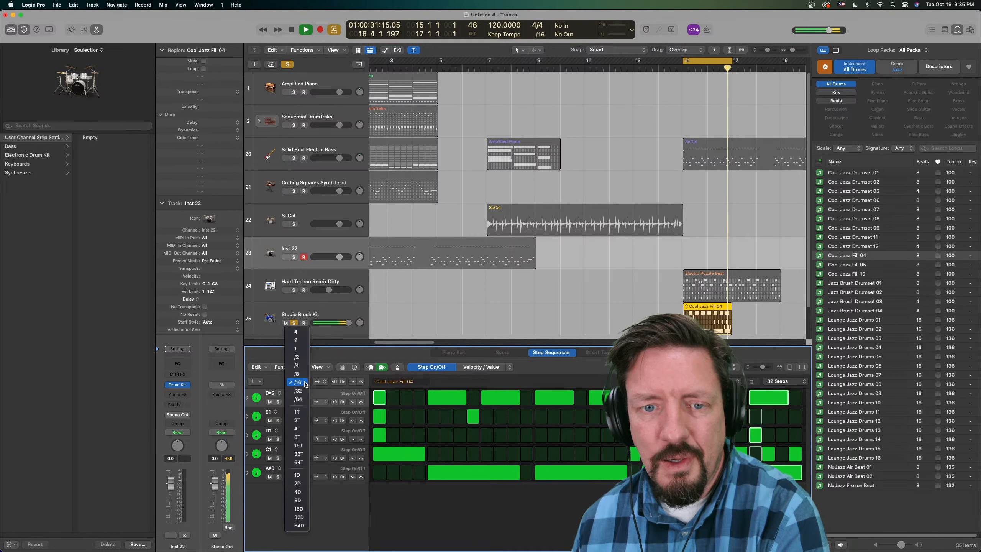
pyautogui.click(285, 376)
pyautogui.click(324, 369)
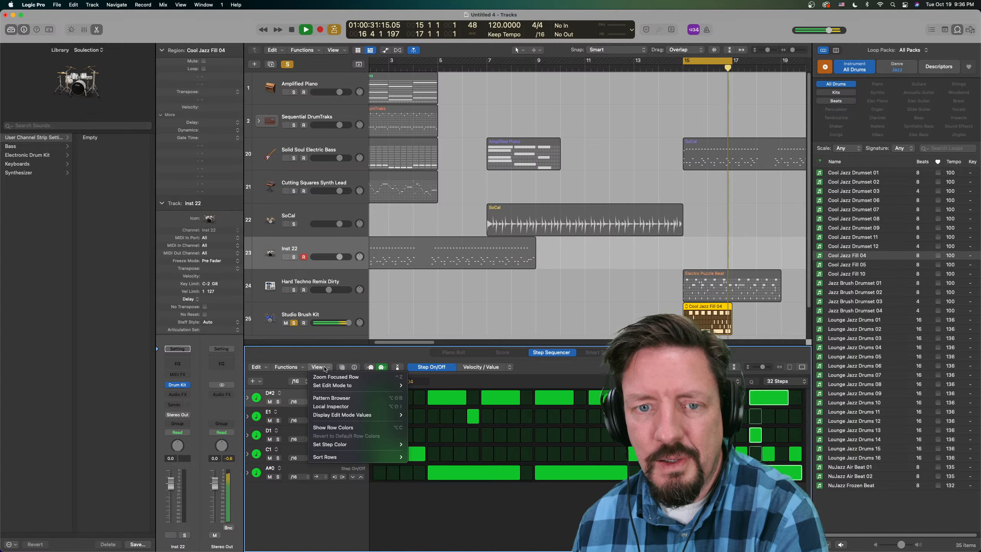
pyautogui.moveTo(322, 386)
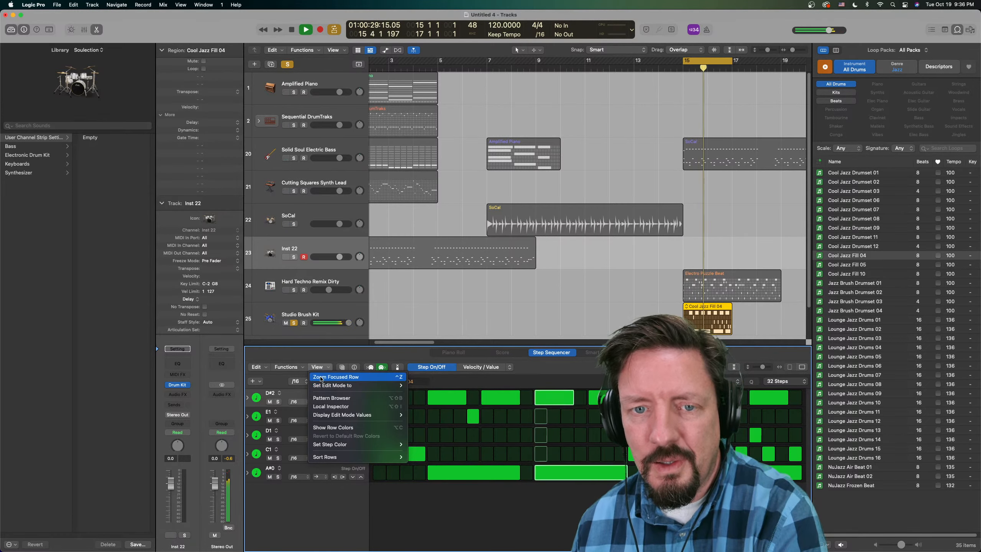
pyautogui.click(335, 356)
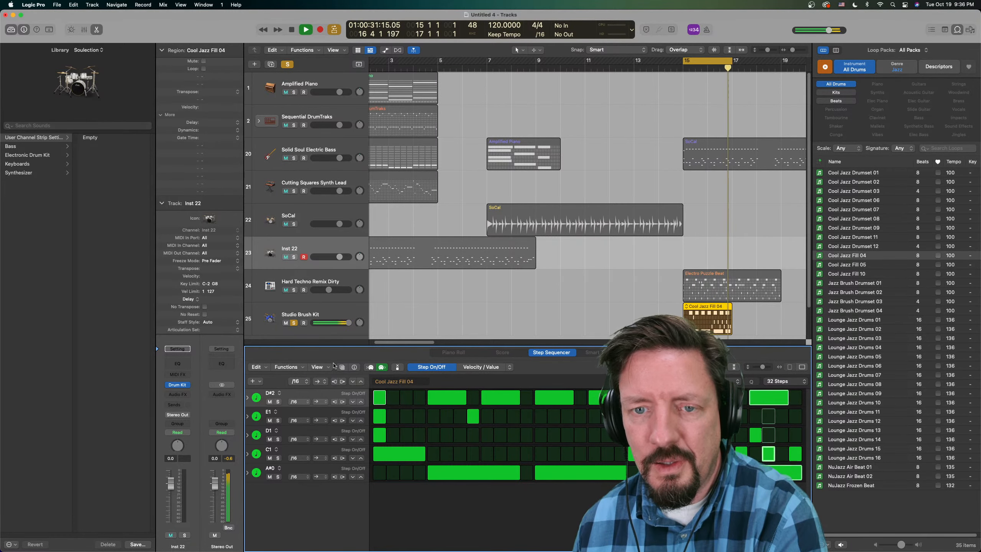
pyautogui.press('space')
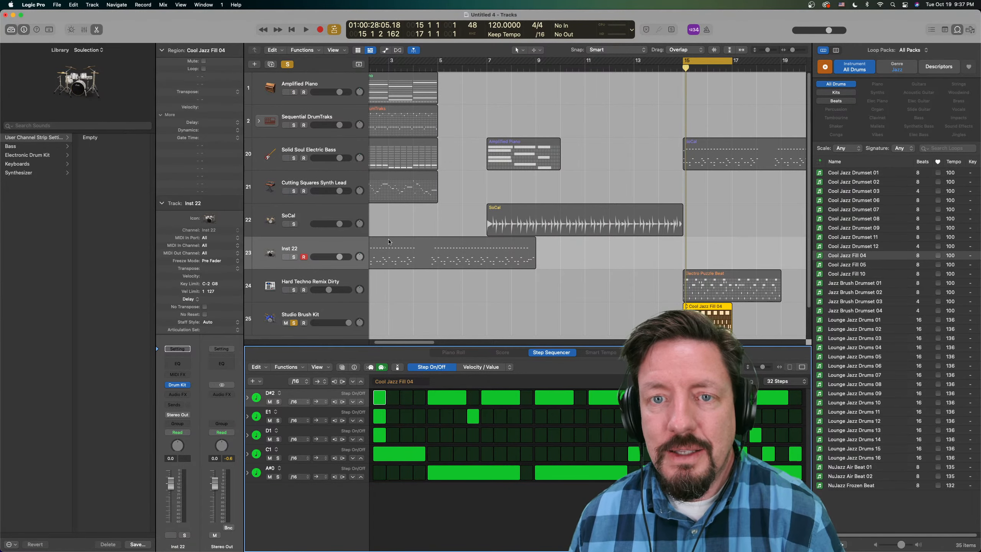
# - Load the SoCal+ producer kit on the SoCal Drummer track and show the kit's subtracks
pyautogui.hscroll(-3, 402, 224)
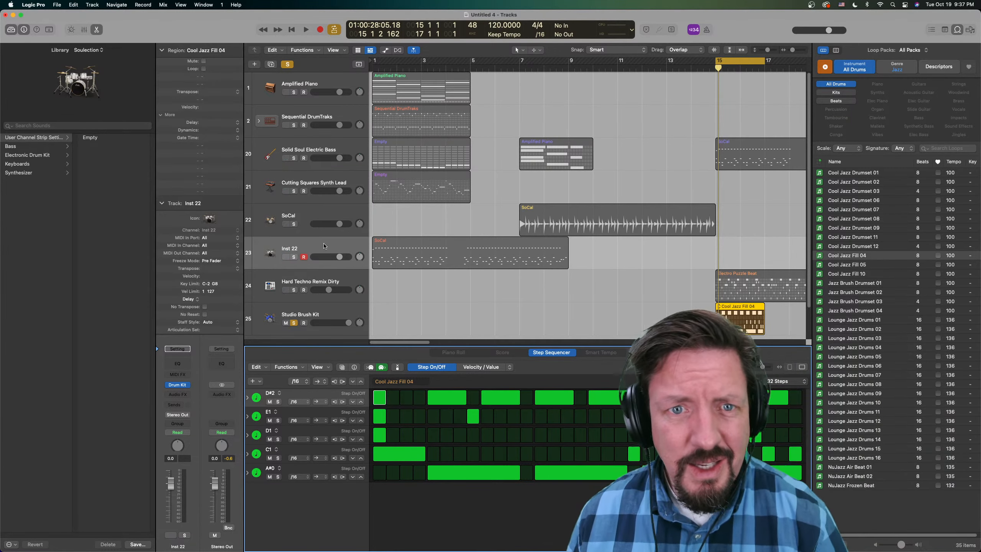
pyautogui.click(318, 217)
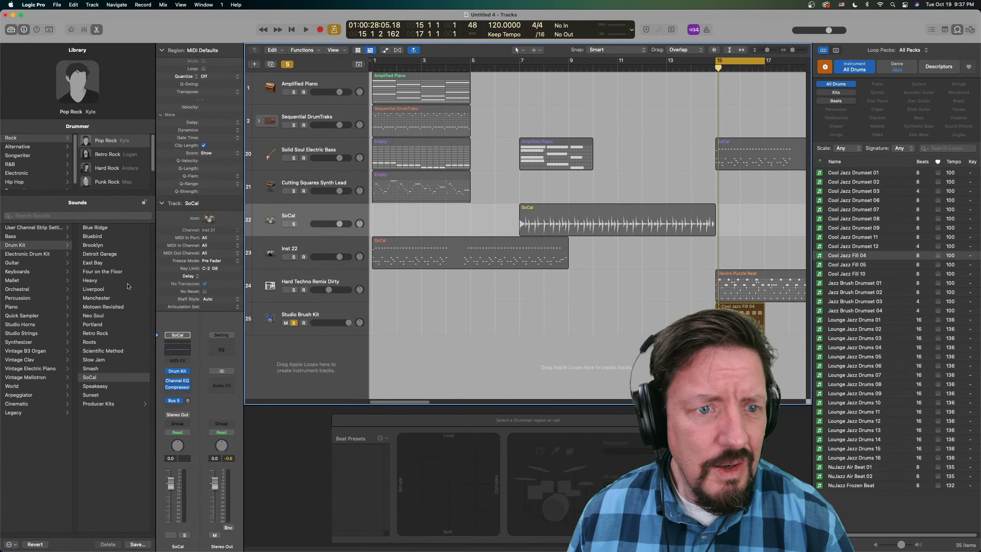
pyautogui.click(97, 405)
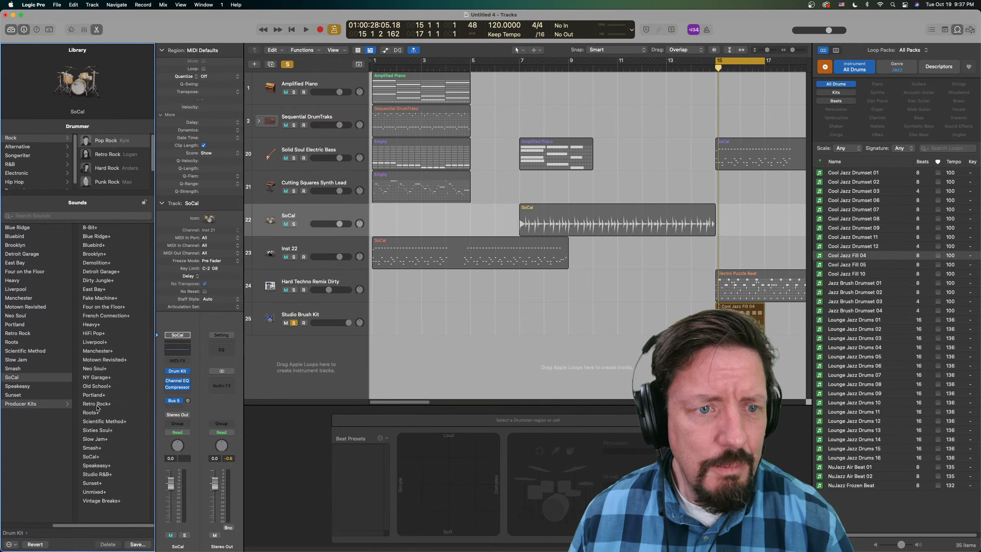
pyautogui.click(96, 457)
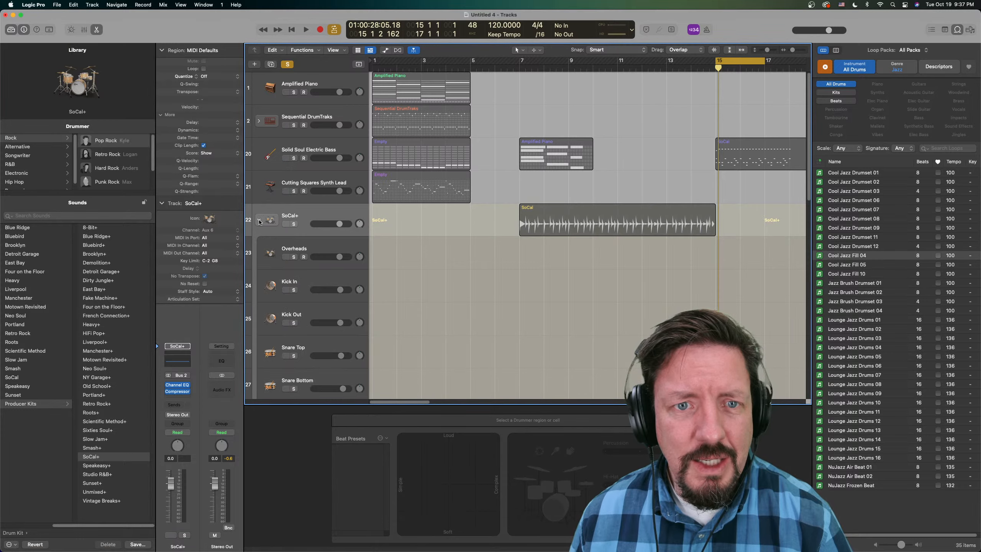
# - Examine the SoCal+ channels in the mixer and the extended Drum Kit Designer settings on the Overheads channel
pyautogui.press('x')
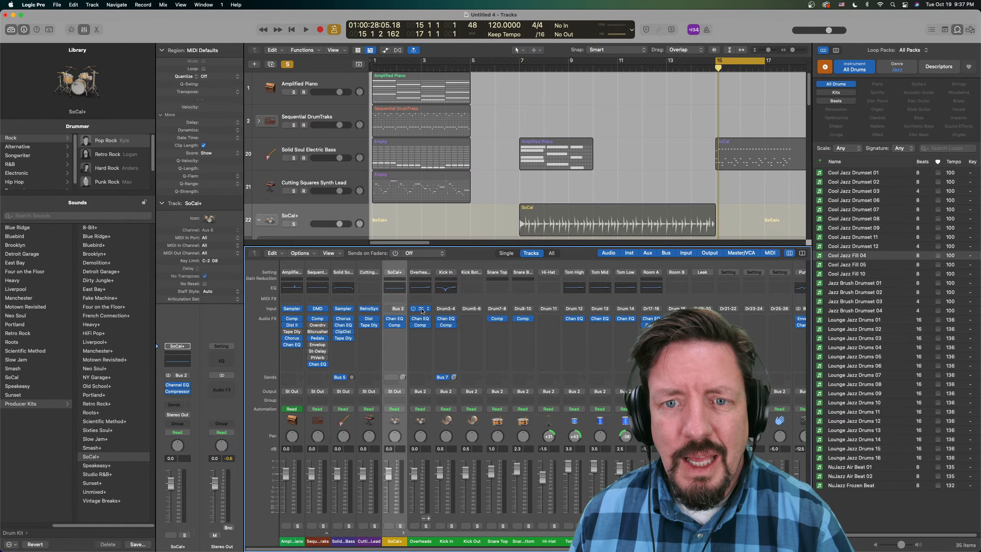
pyautogui.click(421, 311)
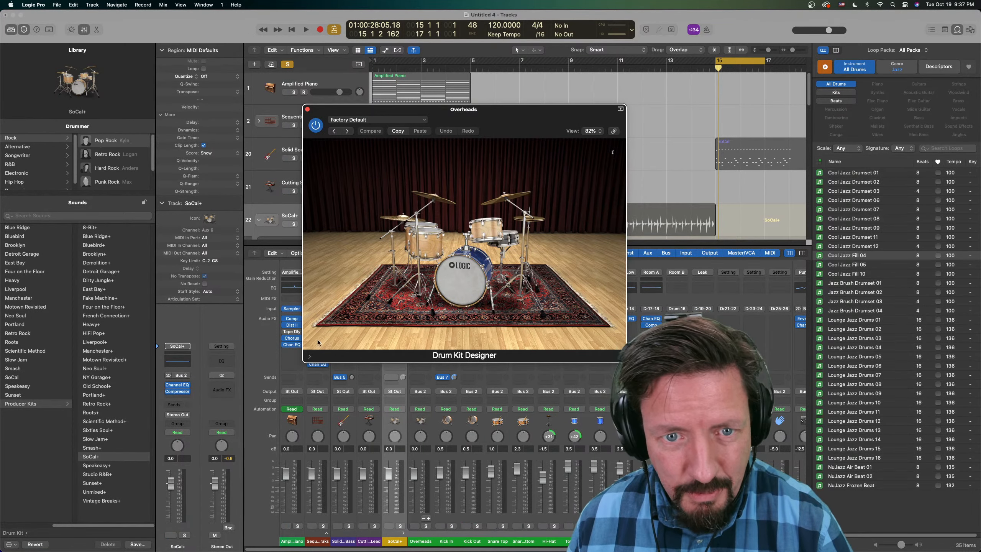
pyautogui.click(309, 356)
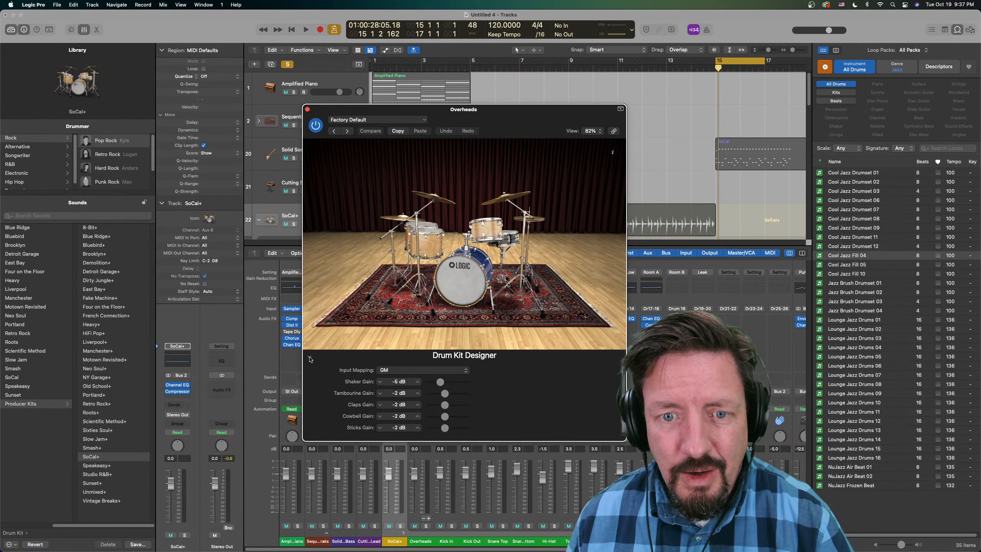
pyautogui.click(309, 358)
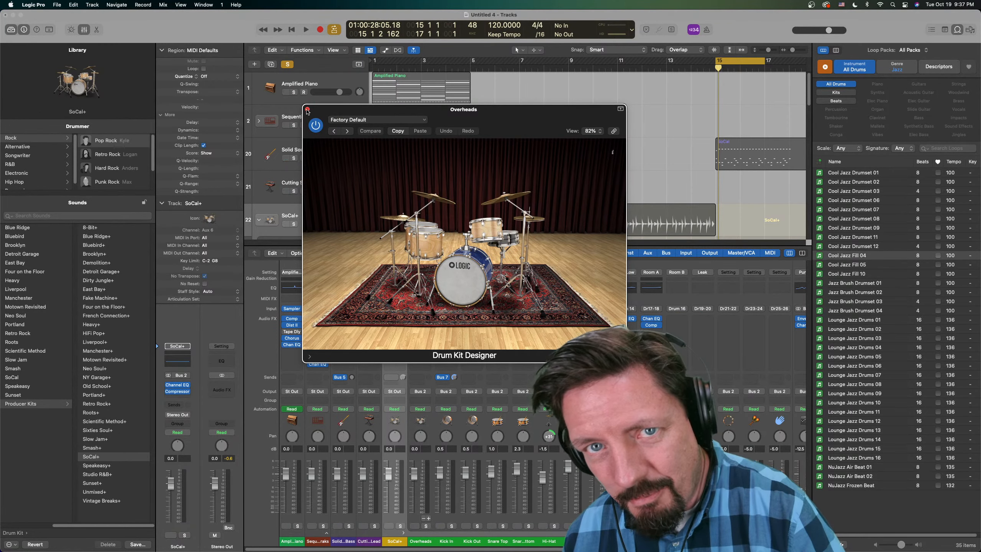
pyautogui.click(307, 111)
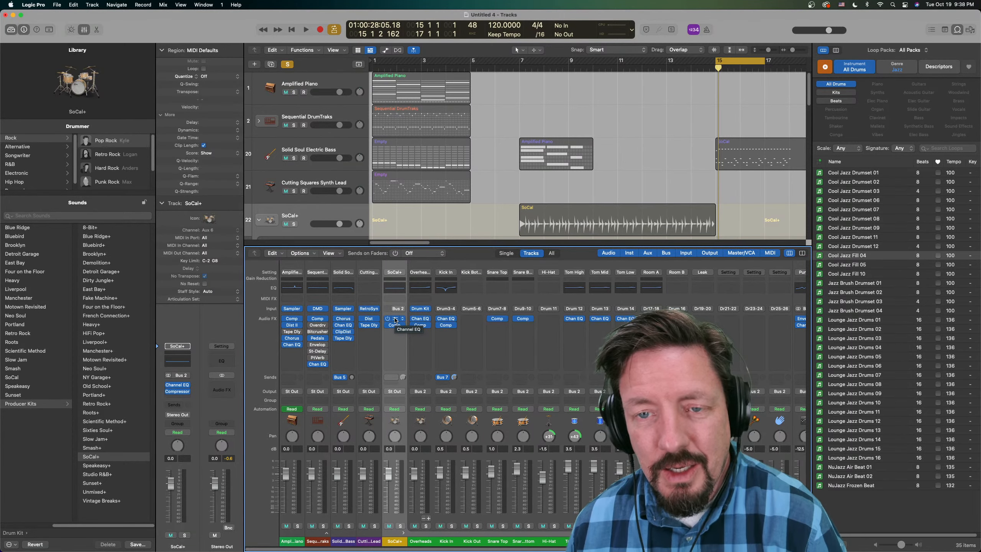
# - Cycle the SoCal Drummer region and make its performance loud and simple, with toms in place of the hi-hat
pyautogui.doubleClick(618, 222)
pyautogui.press('u')
pyautogui.moveTo(485, 444); pyautogui.dragTo(403, 445)
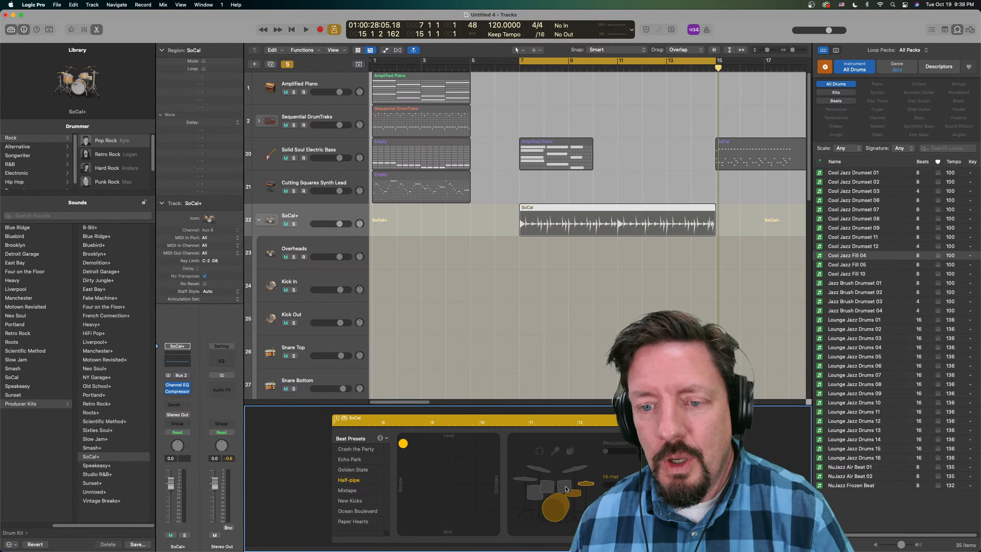
pyautogui.click(577, 495)
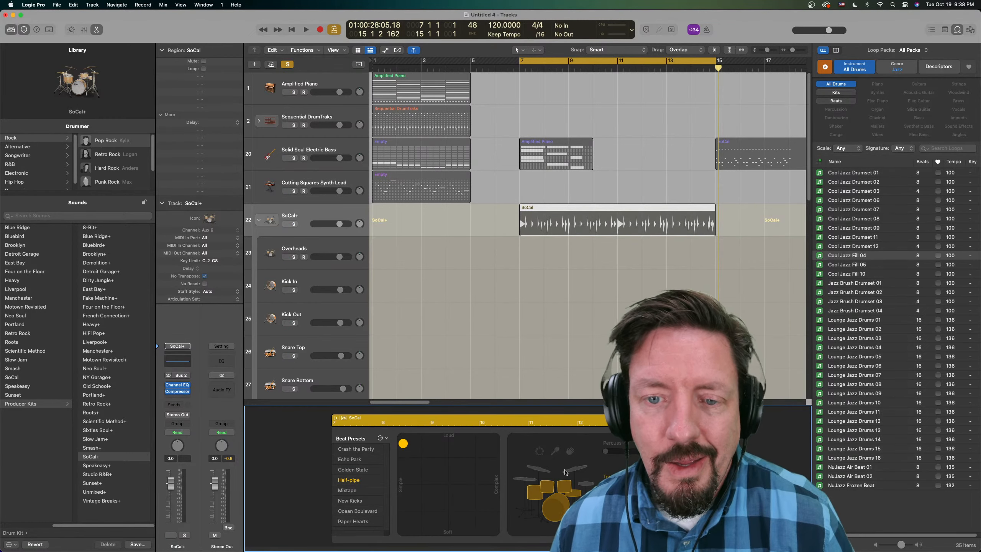
# - Convert the SoCal Drummer region at bar 7 to a MIDI region and solo the SoCal+ track
pyautogui.click(548, 223)
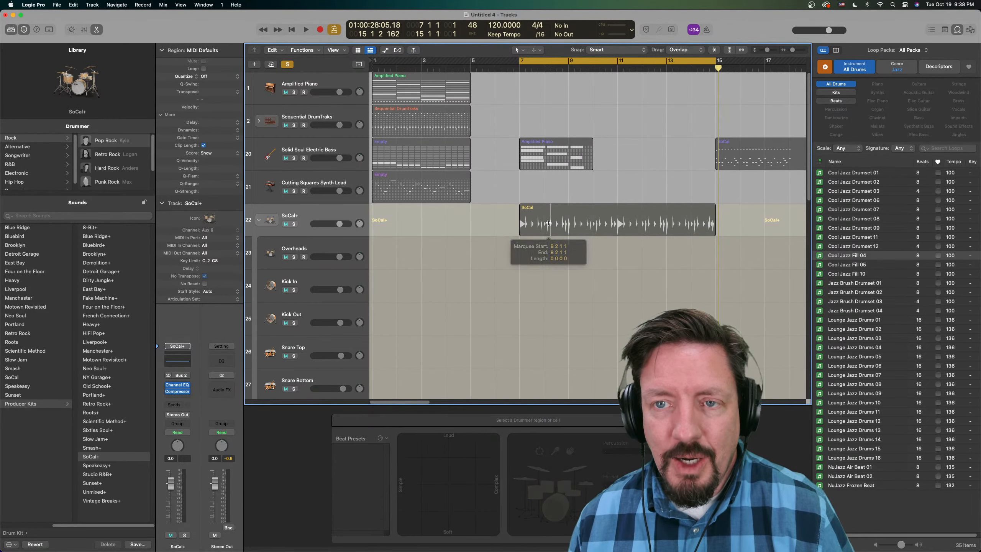
pyautogui.rightClick(548, 223)
pyautogui.moveTo(590, 360)
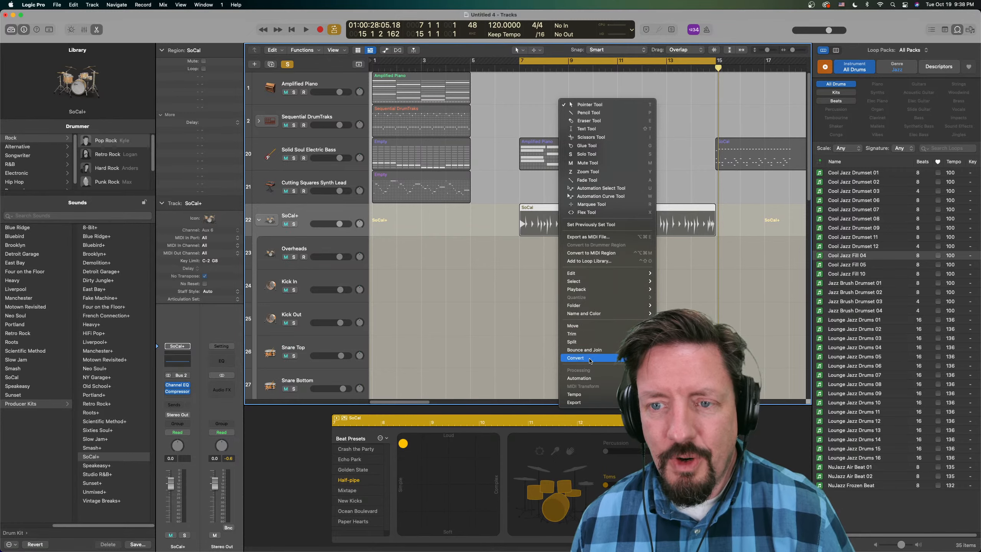
pyautogui.click(594, 253)
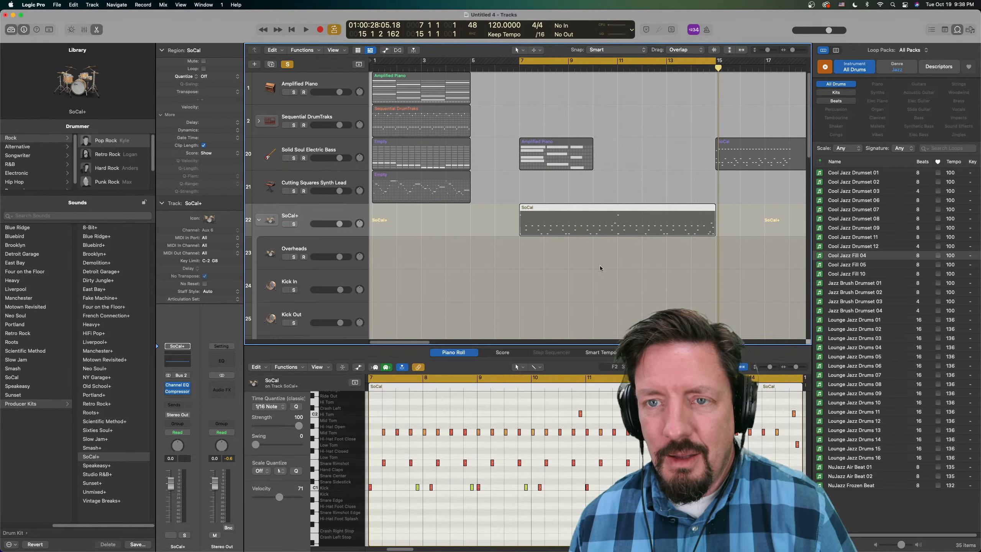
pyautogui.click(295, 224)
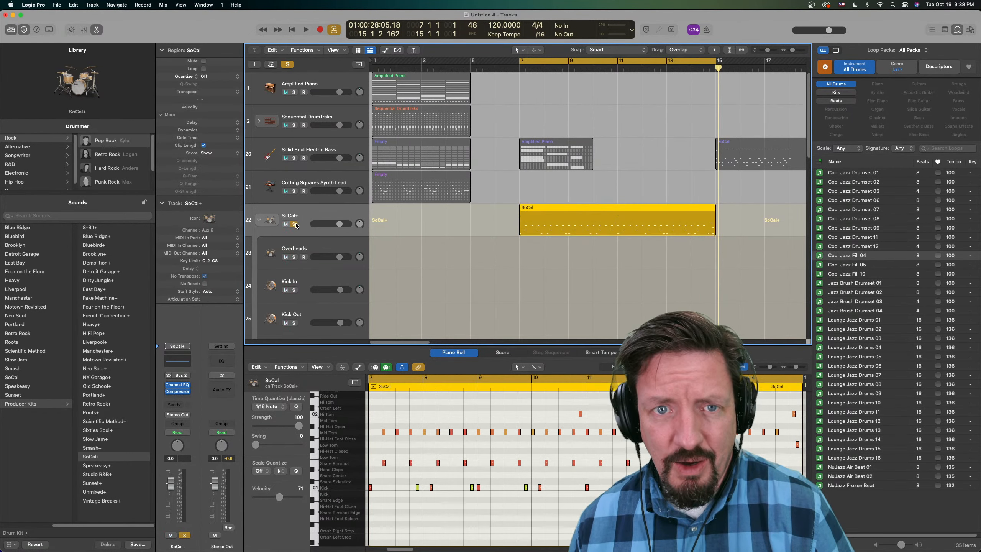